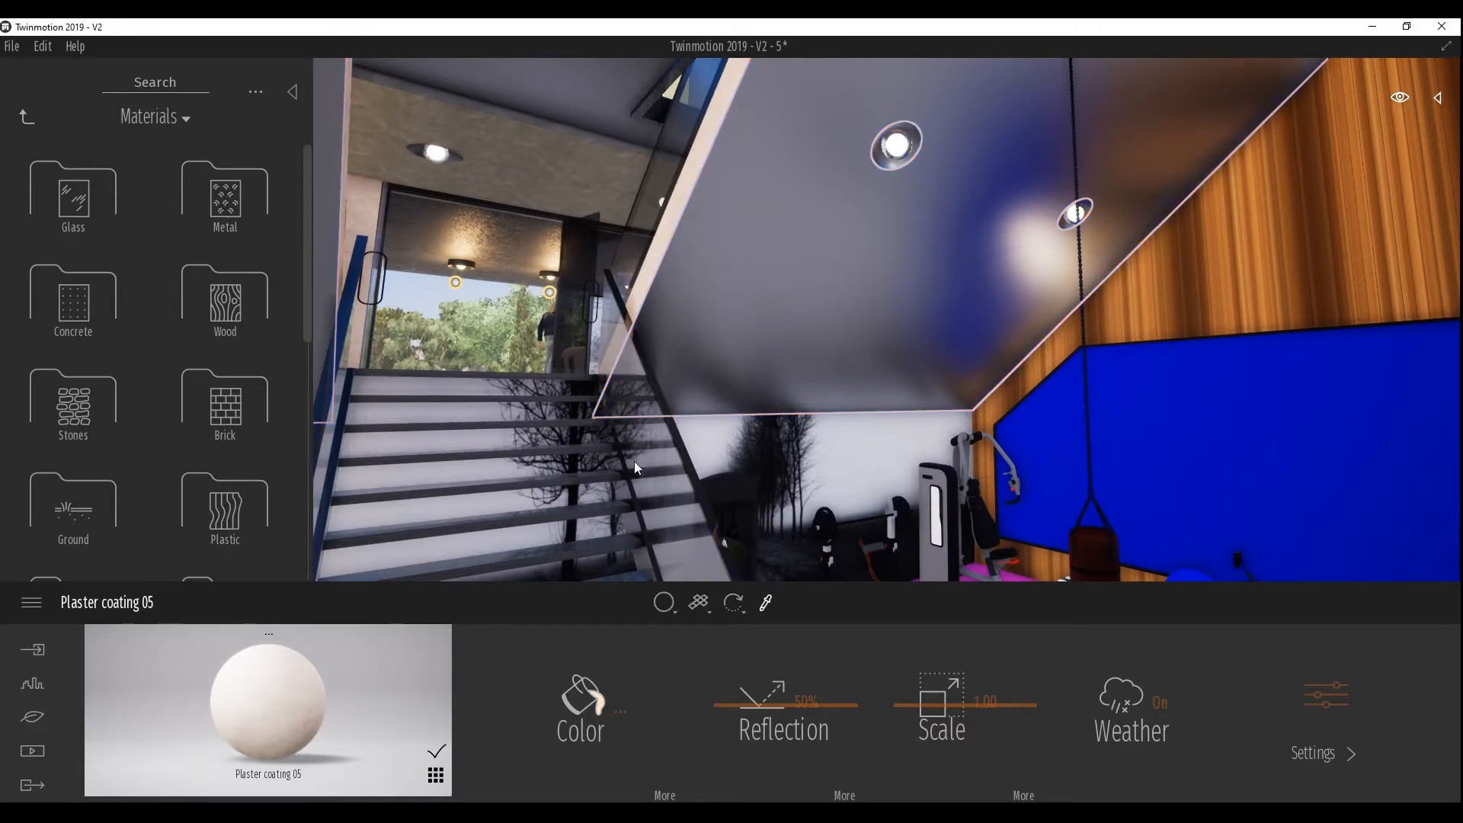
Examine the Leather materials as candidates for the gym's hanging punching bag
drag(571, 509, 749, 296)
right_drag(875, 425, 1085, 536)
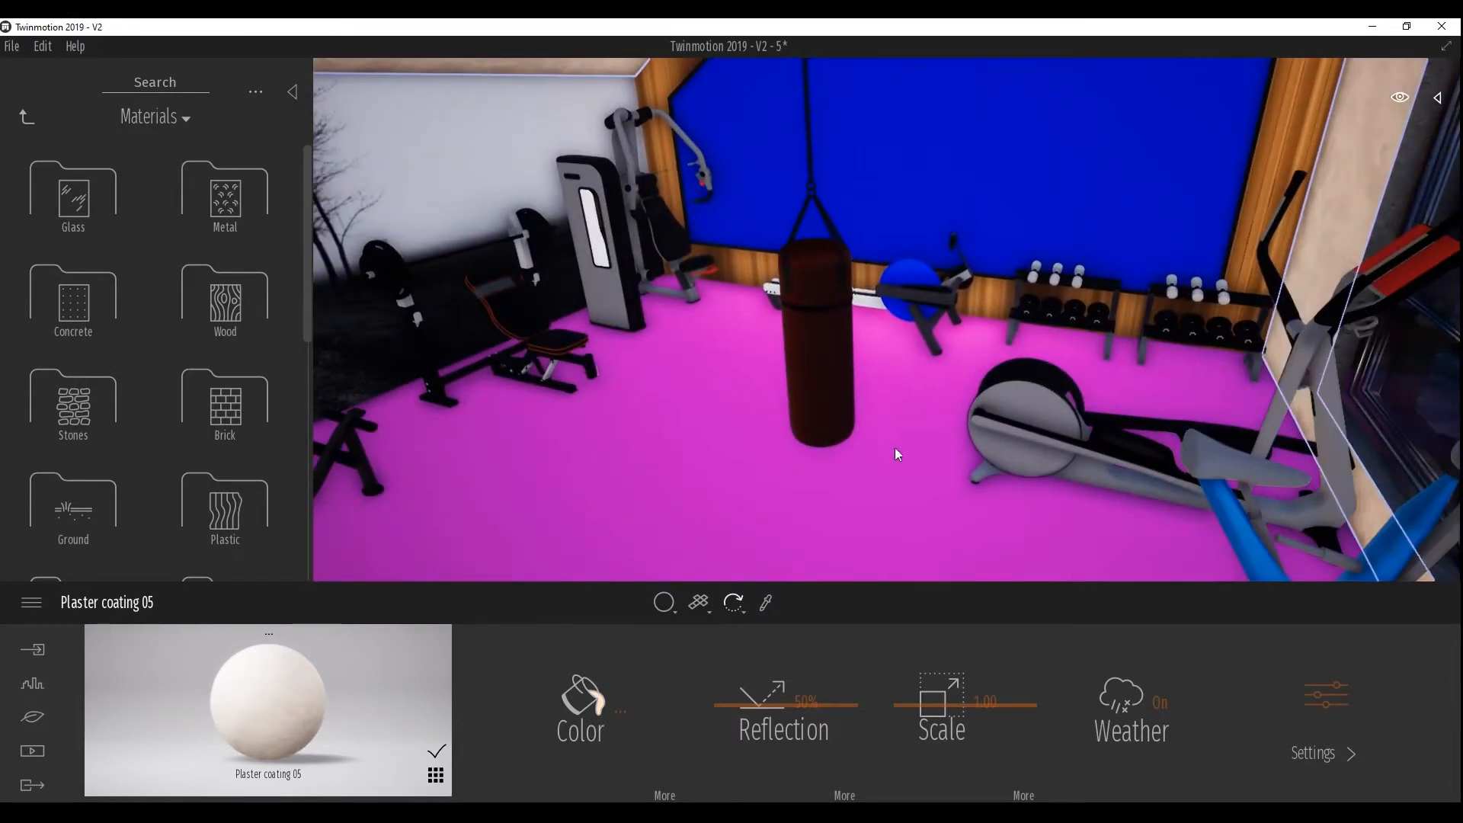
scroll(214, 354, down, 3)
scroll(192, 350, down, 4)
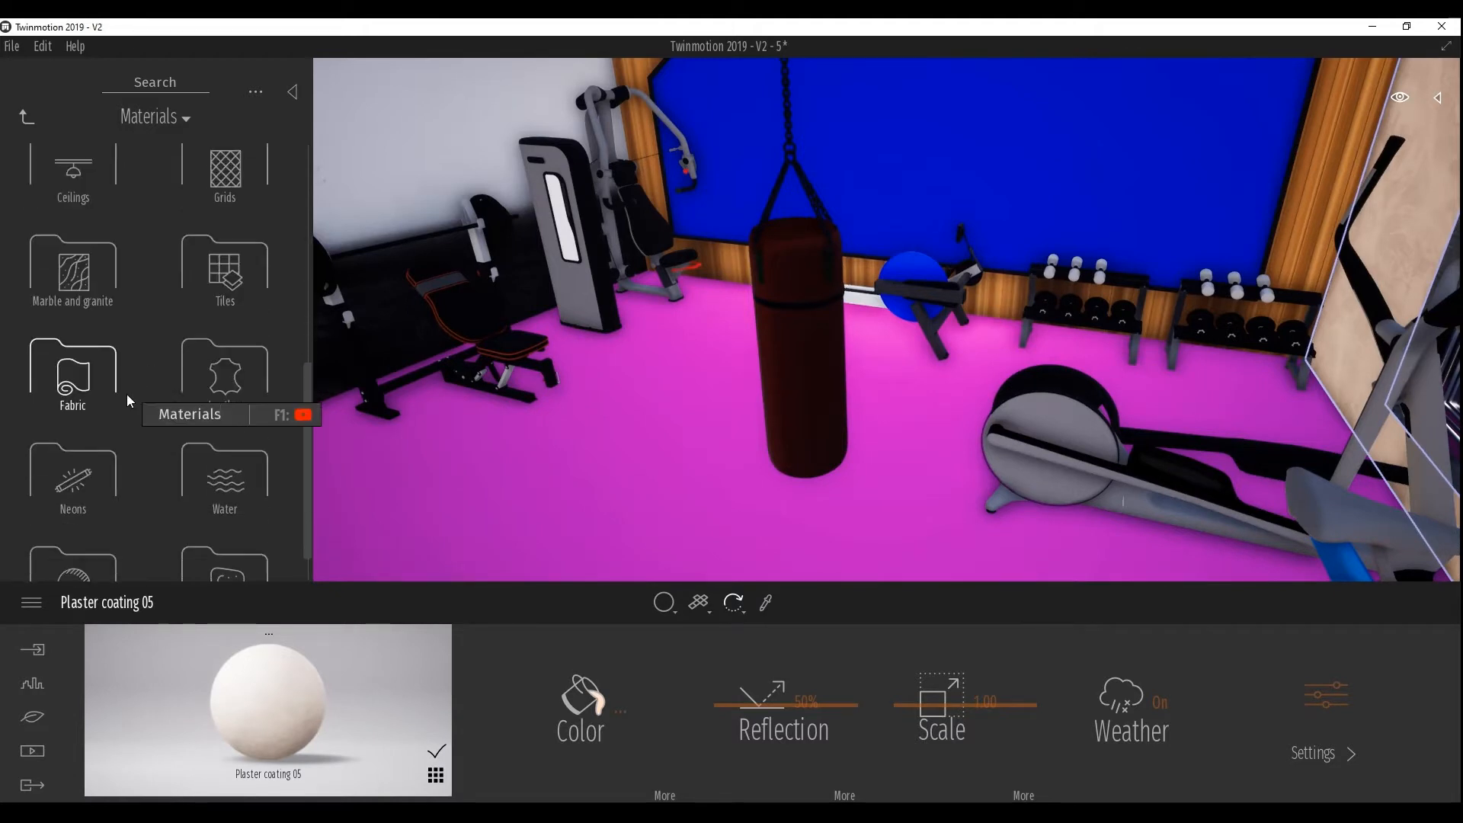
click(232, 383)
mouse_move(257, 302)
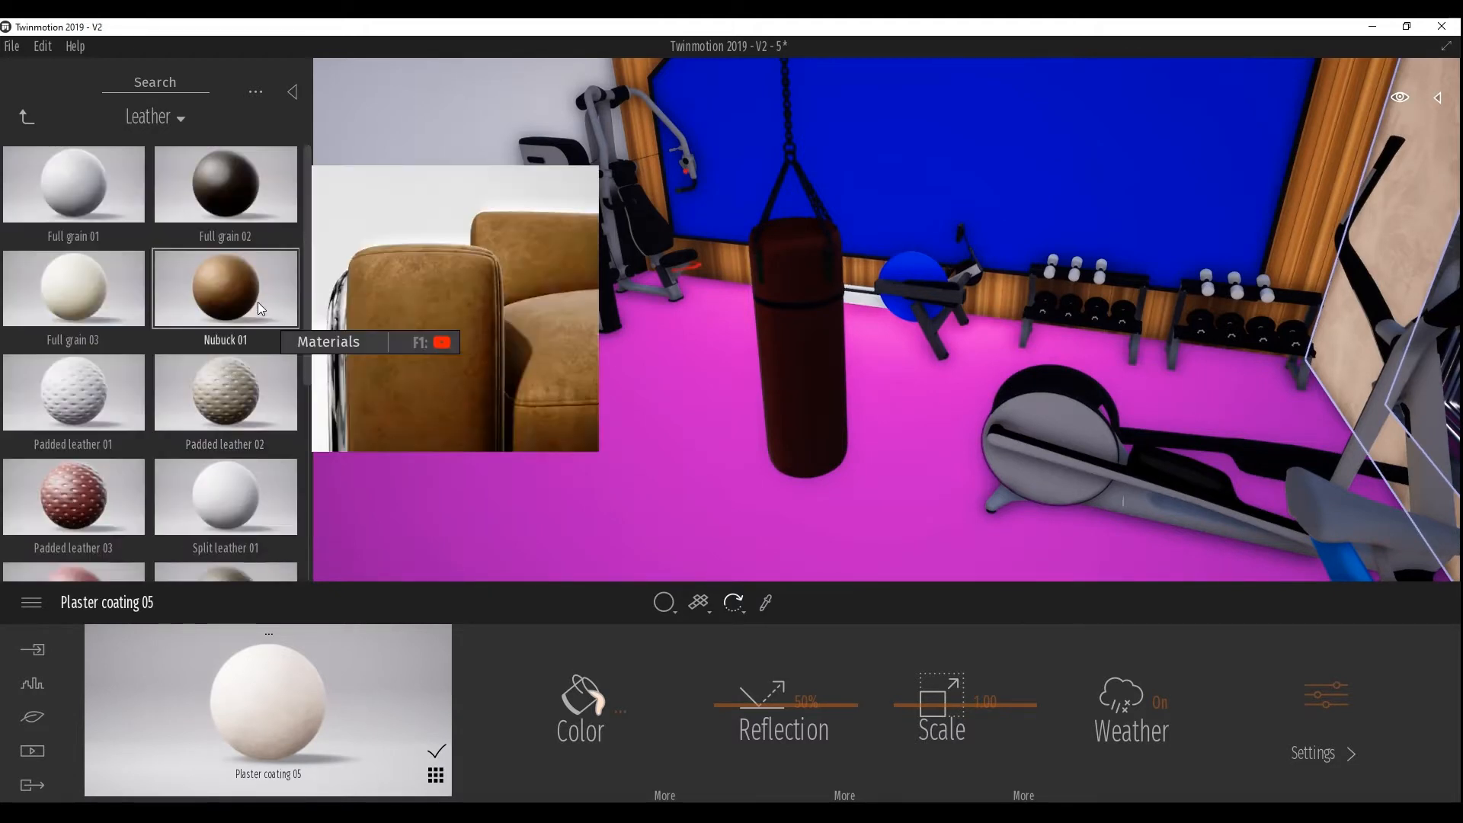
click(25, 119)
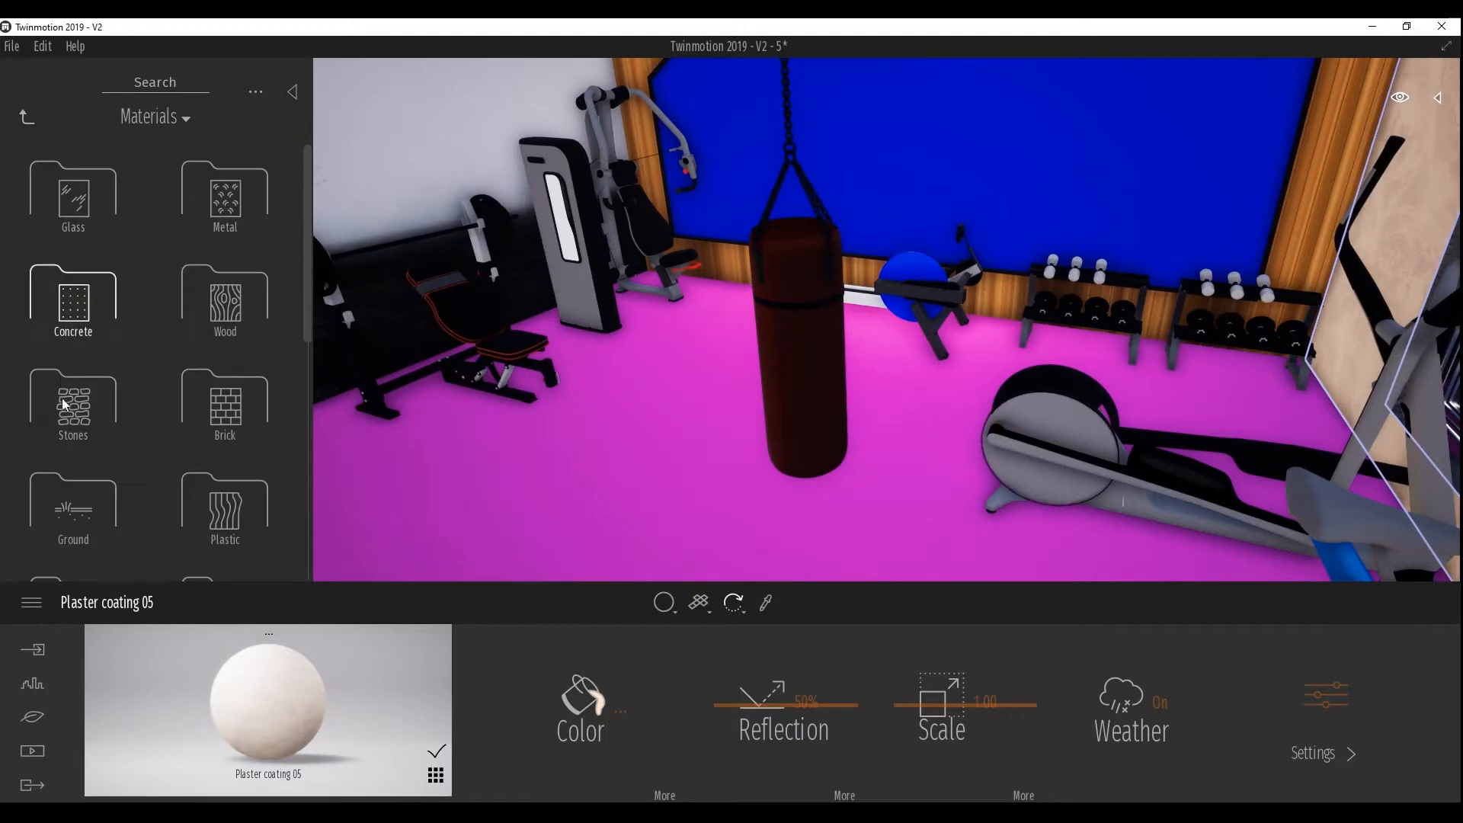
Apply the Carpet wool var 01 fabric material to the punching bag and set its reflection to 98%
scroll(97, 367, down, 2)
scroll(105, 381, down, 5)
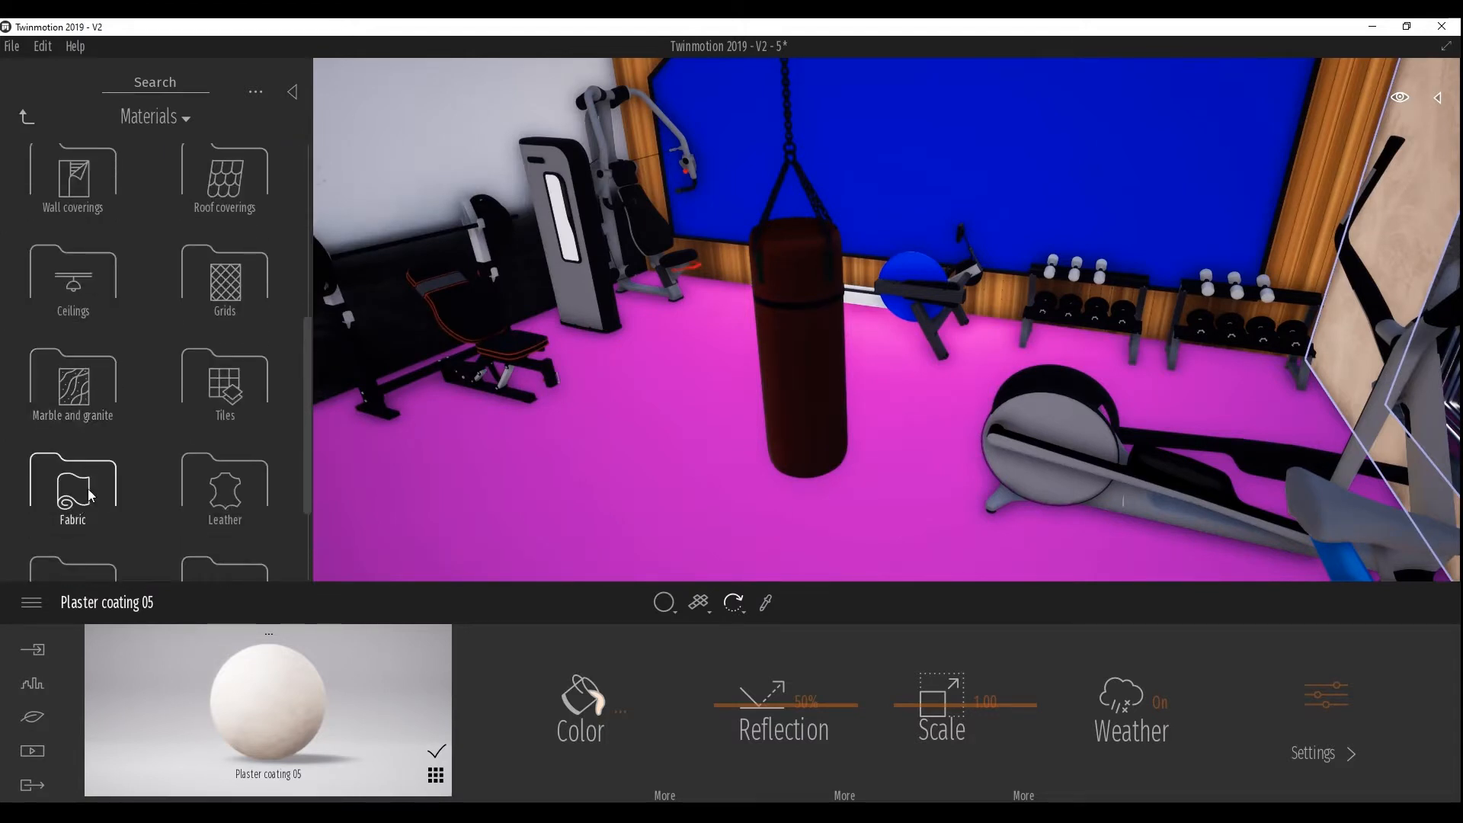
click(90, 495)
scroll(196, 424, down, 3)
scroll(200, 423, down, 2)
drag(71, 408, 626, 358)
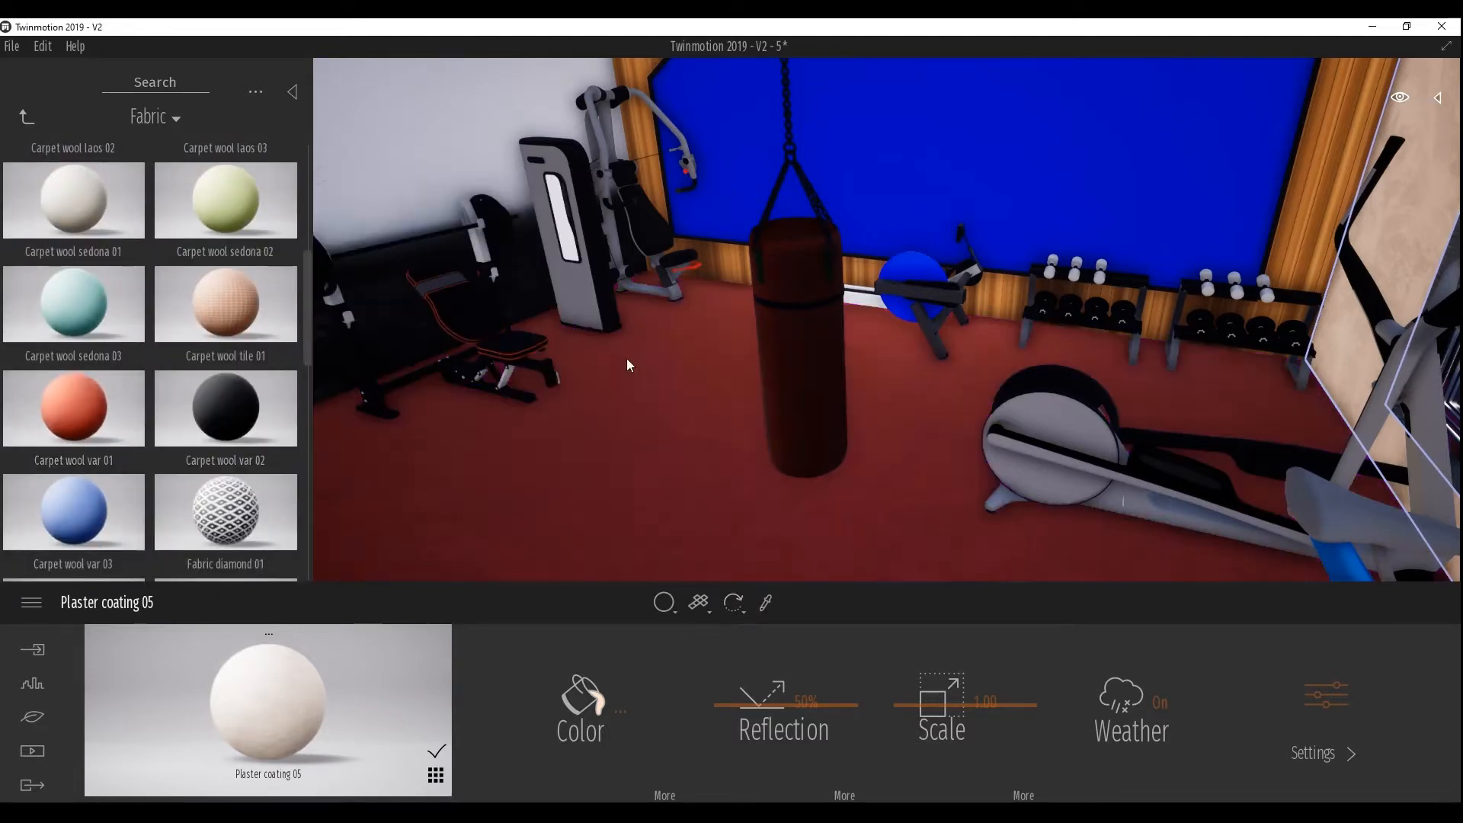
drag(797, 309, 797, 327)
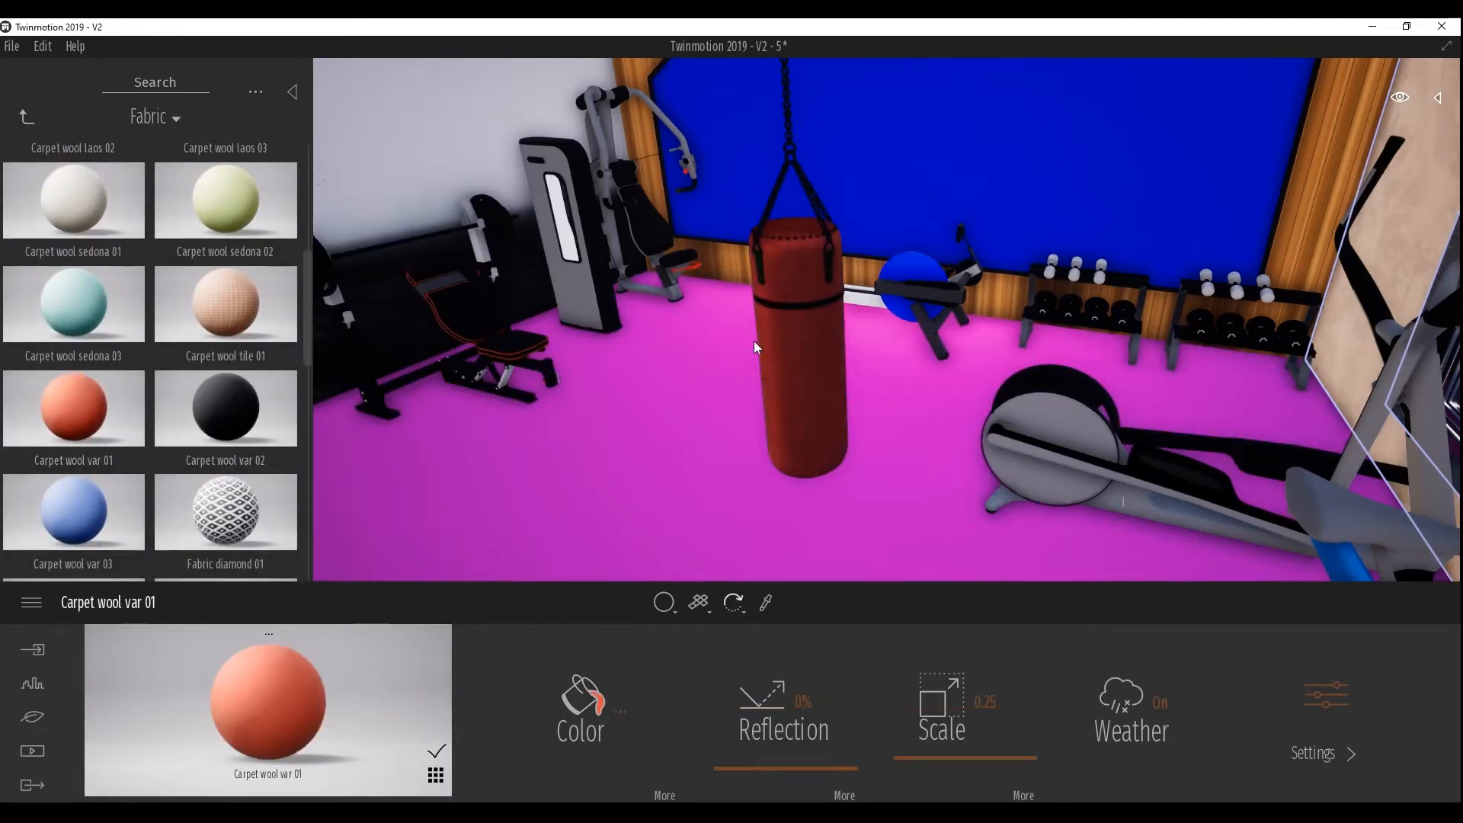
drag(736, 769, 747, 639)
Cover the gym floor with the Redcedar 01 A wood material and set its reflection to 100%
click(21, 108)
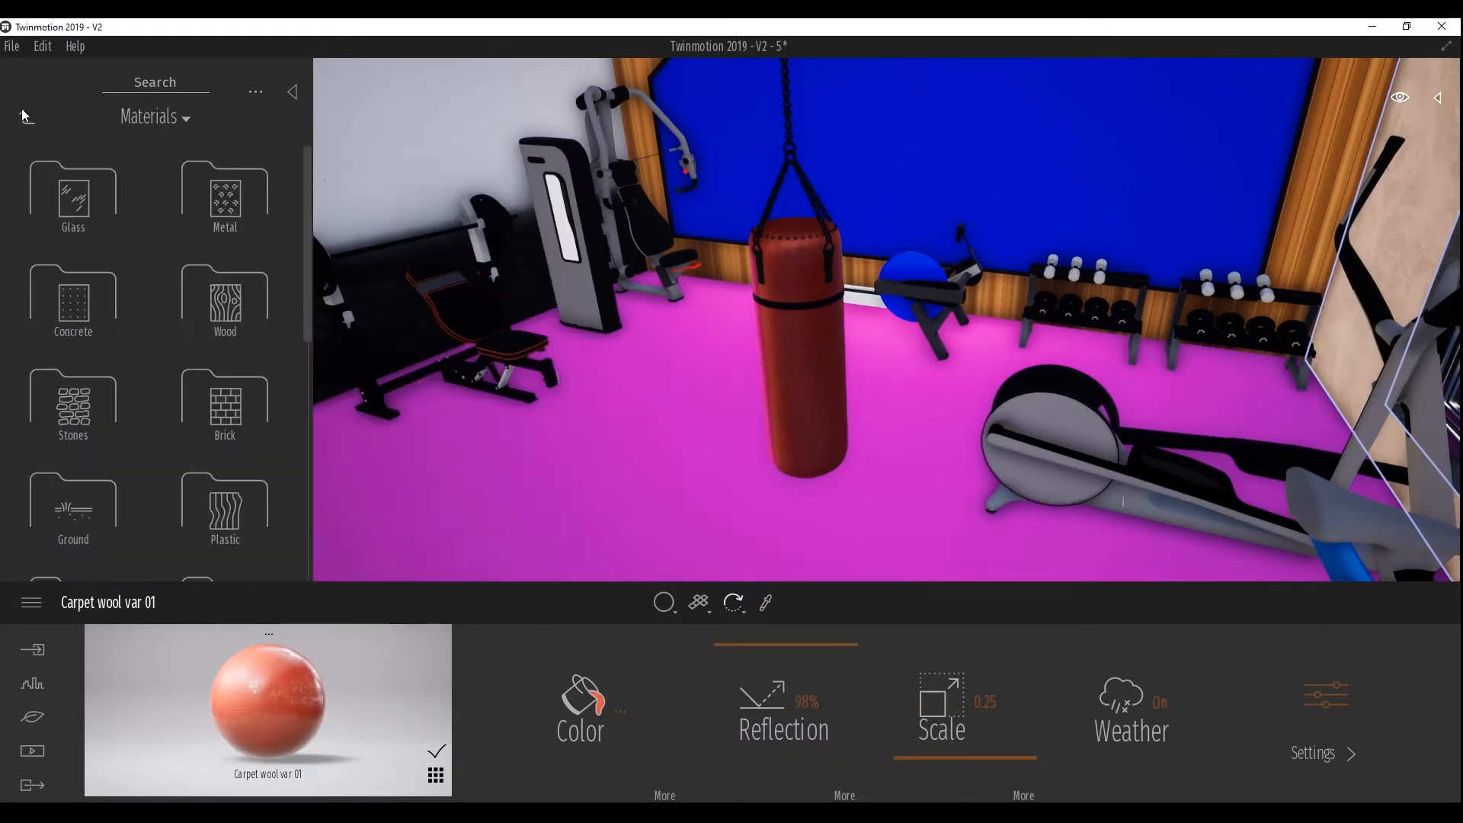
click(225, 303)
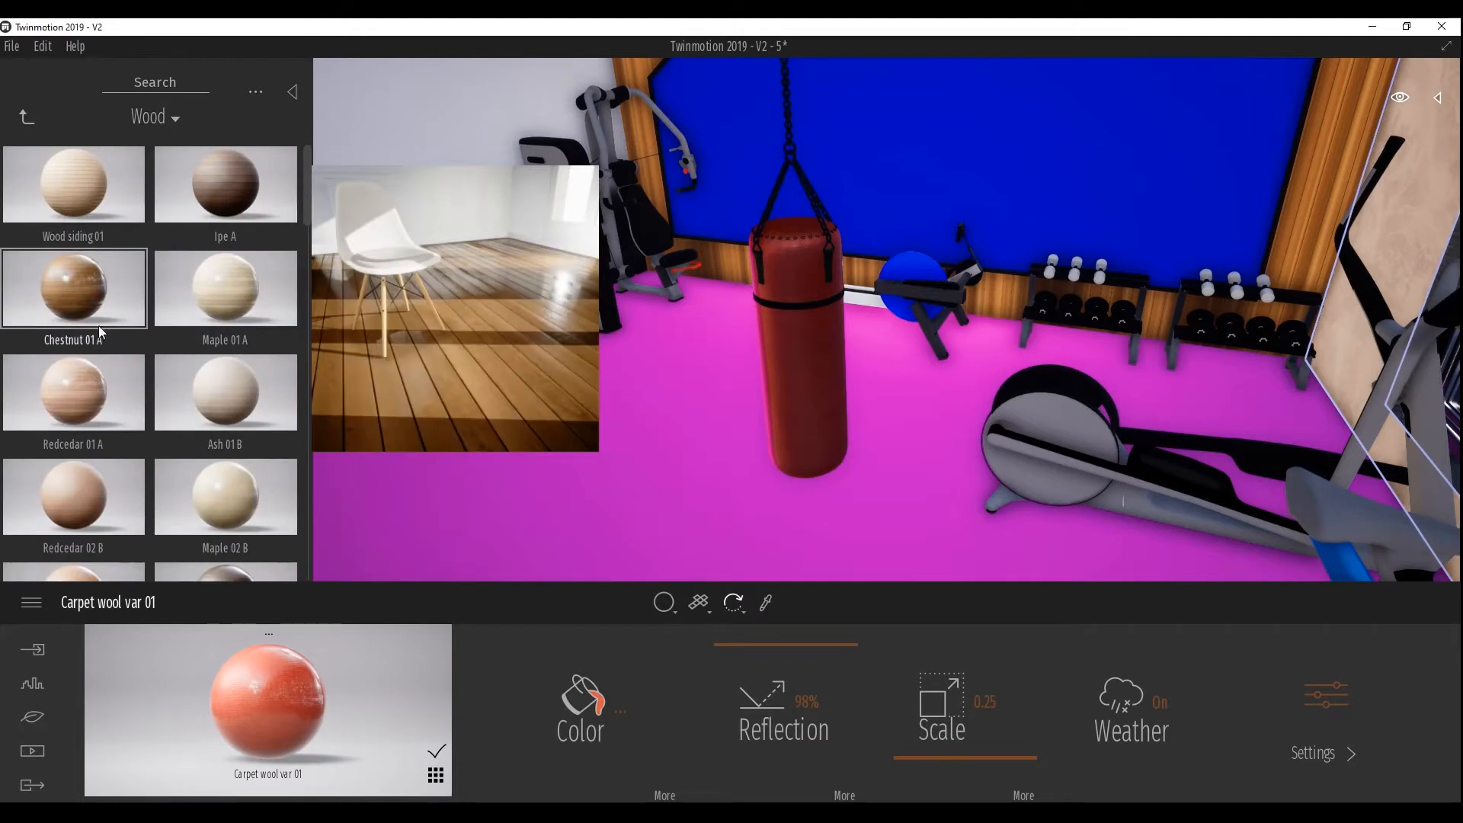
drag(161, 405, 596, 506)
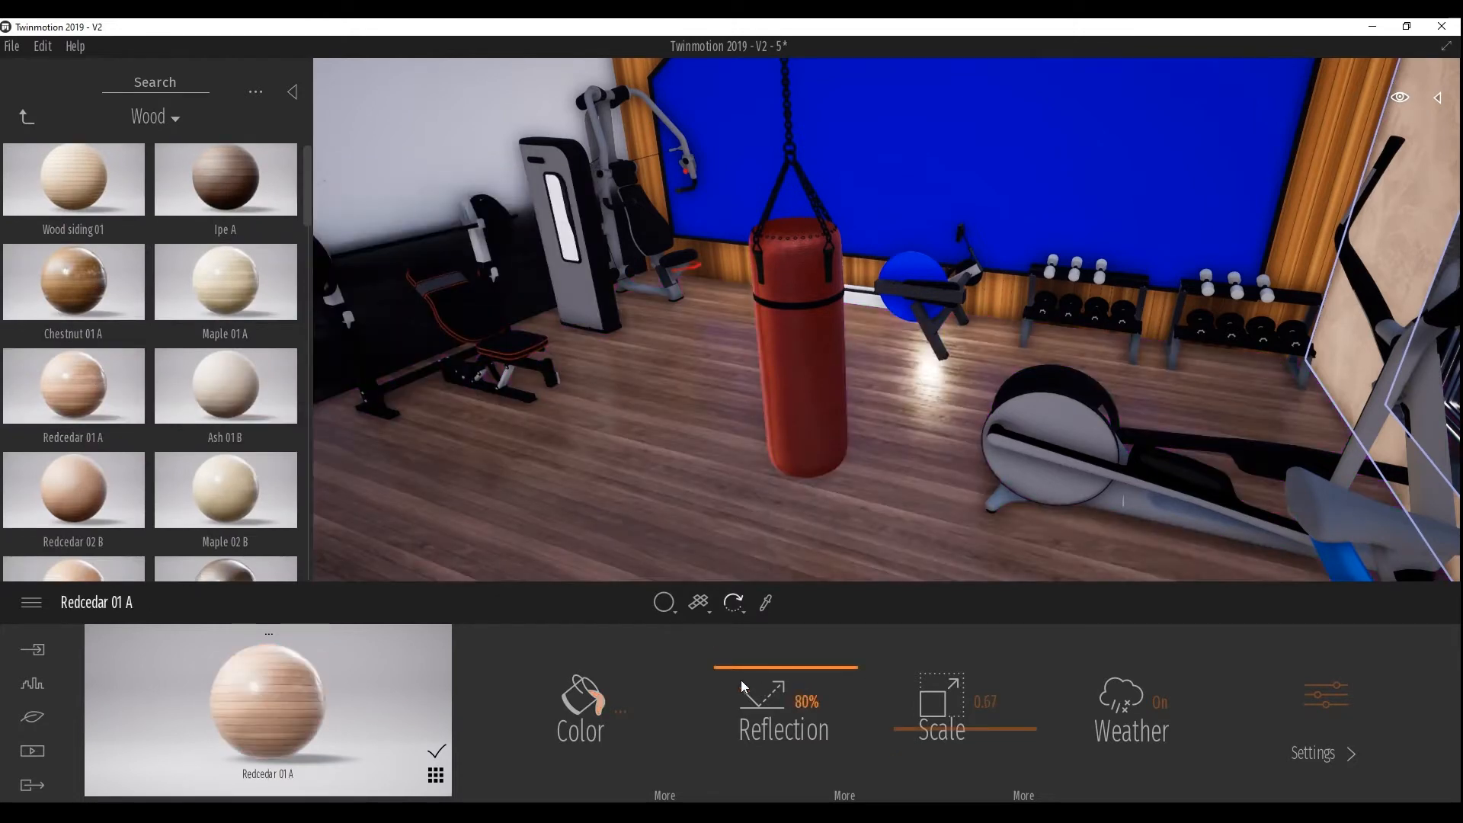
Apply the Carpet velvet 02 fabric material to the band and straps around the punching bag
click(27, 116)
click(27, 117)
click(76, 190)
scroll(143, 300, down, 2)
scroll(143, 301, down, 3)
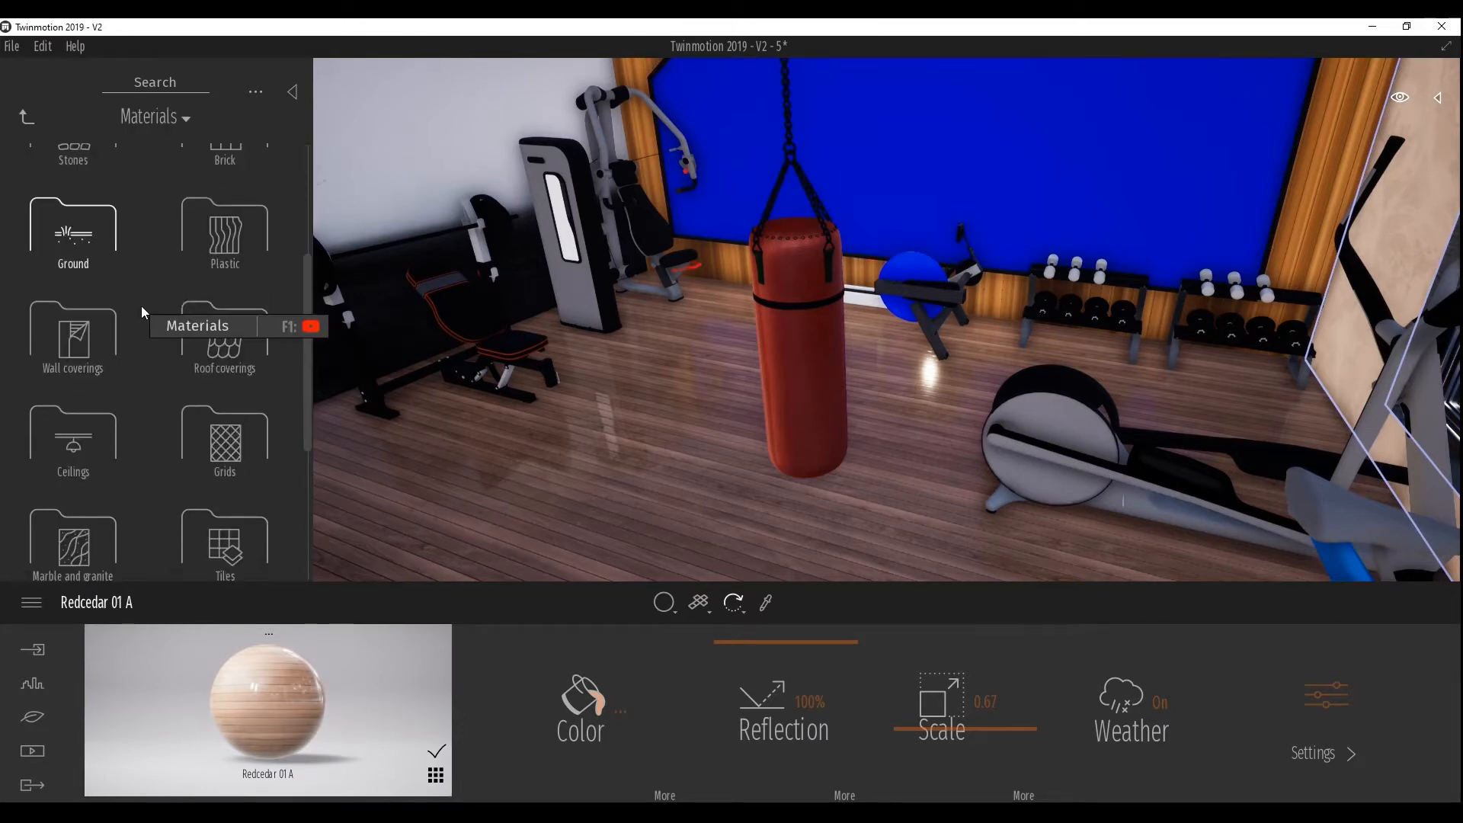
scroll(150, 370, down, 1)
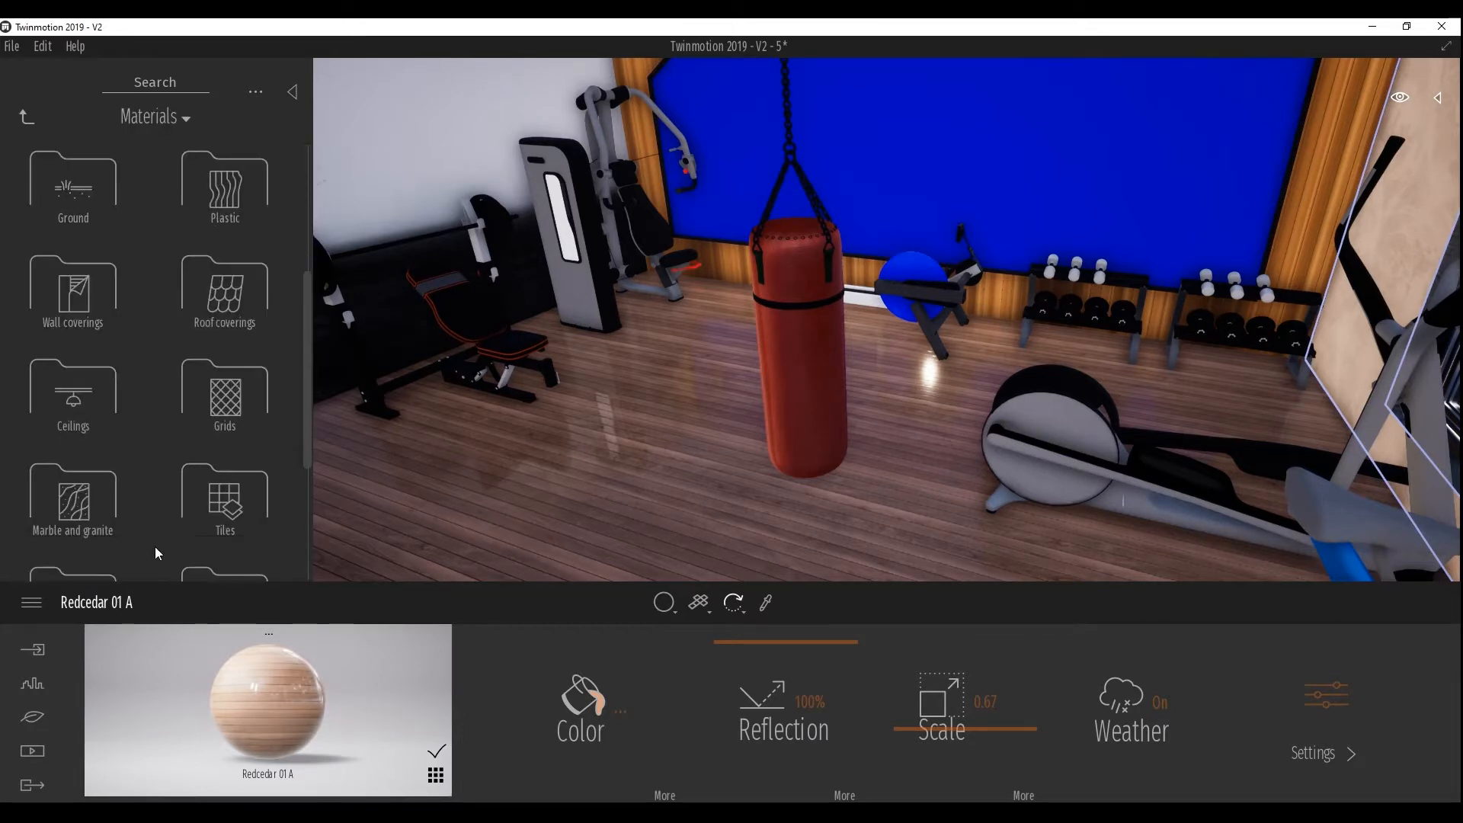
scroll(154, 546, down, 3)
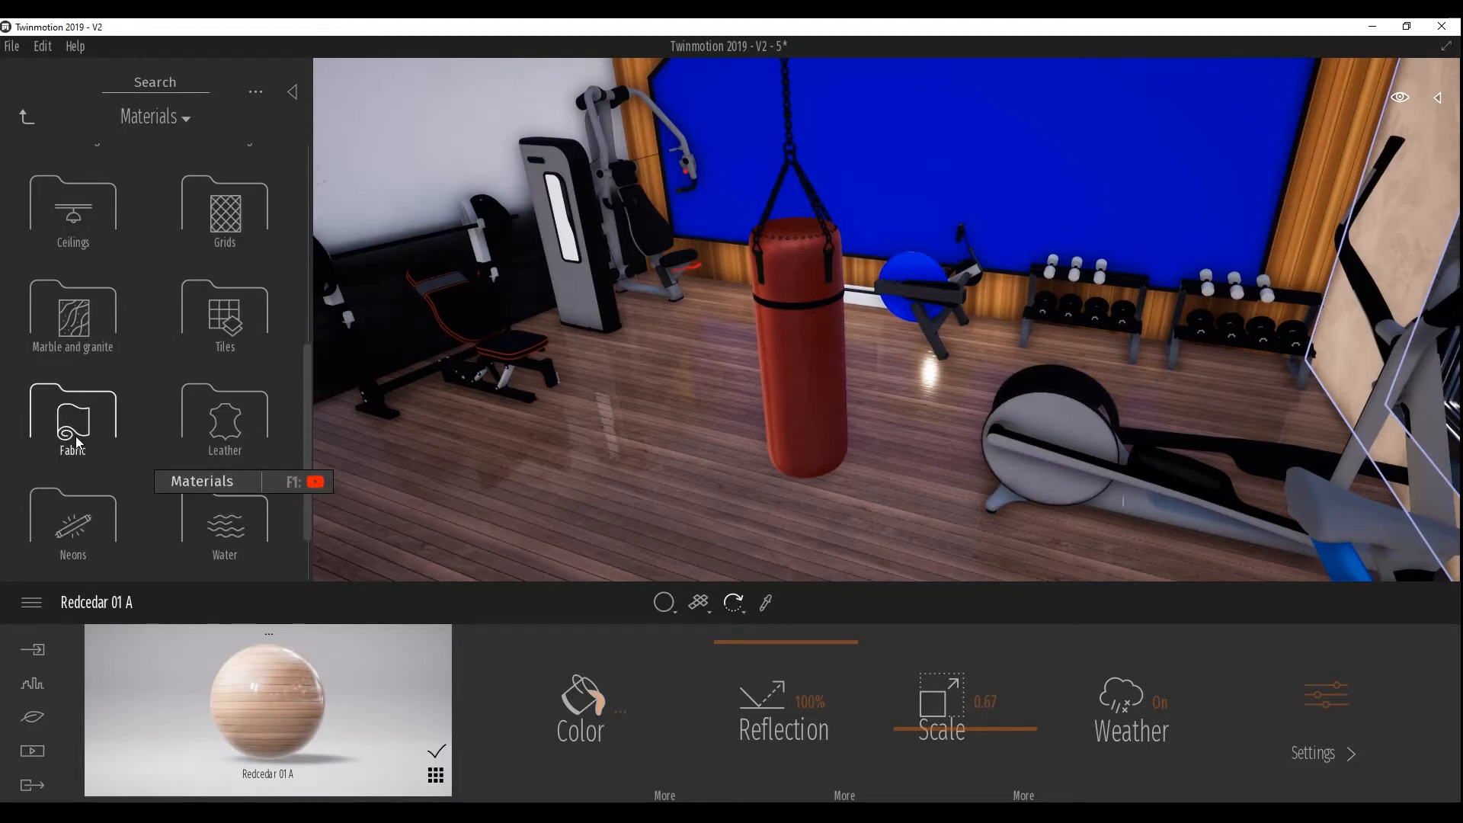
click(75, 435)
mouse_move(71, 282)
drag(520, 267, 795, 309)
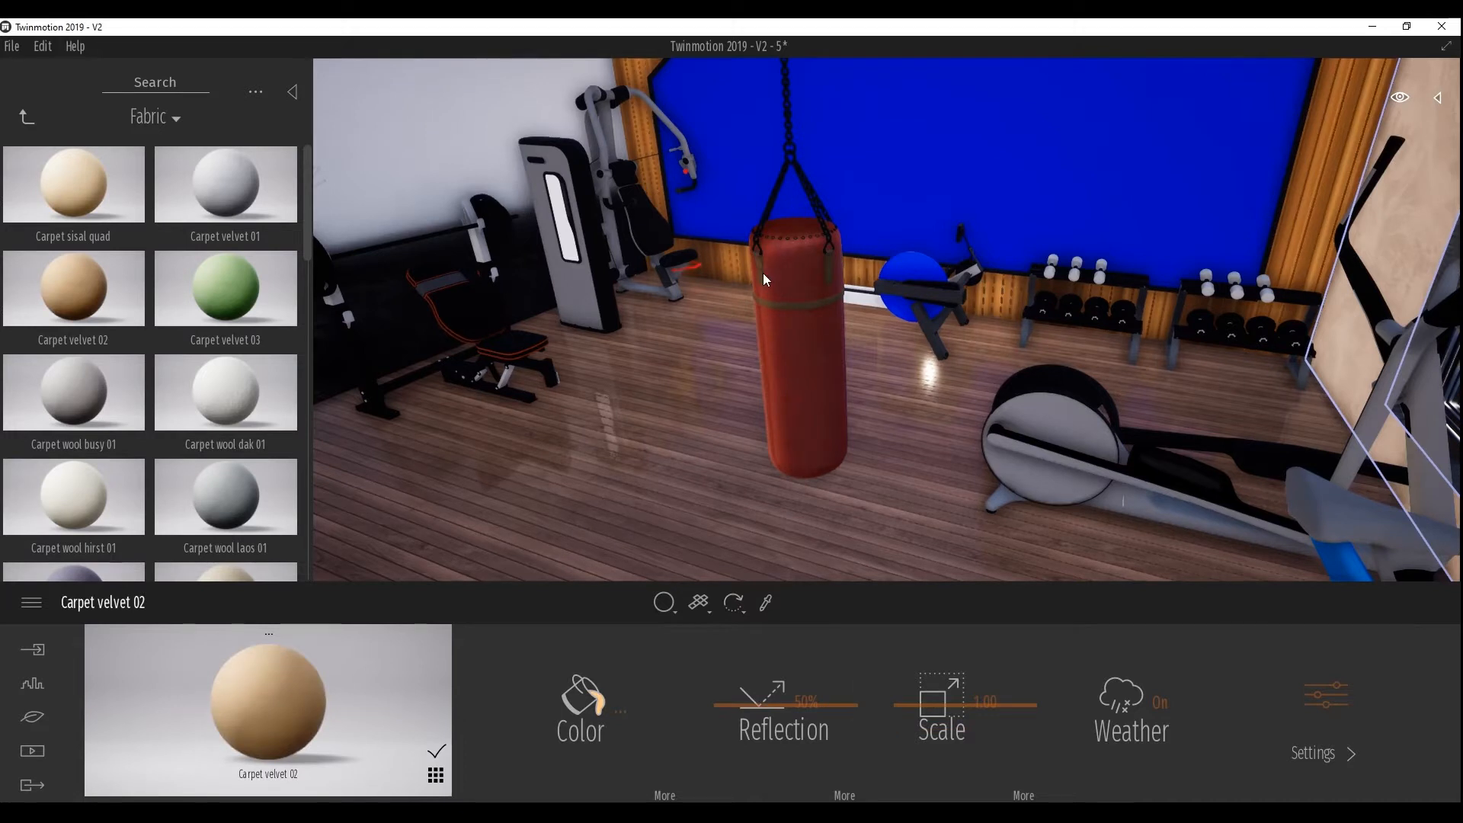
Apply the Brushed aluminium 01 metal material to the chains holding the punching bag
click(27, 117)
click(154, 149)
mouse_move(160, 144)
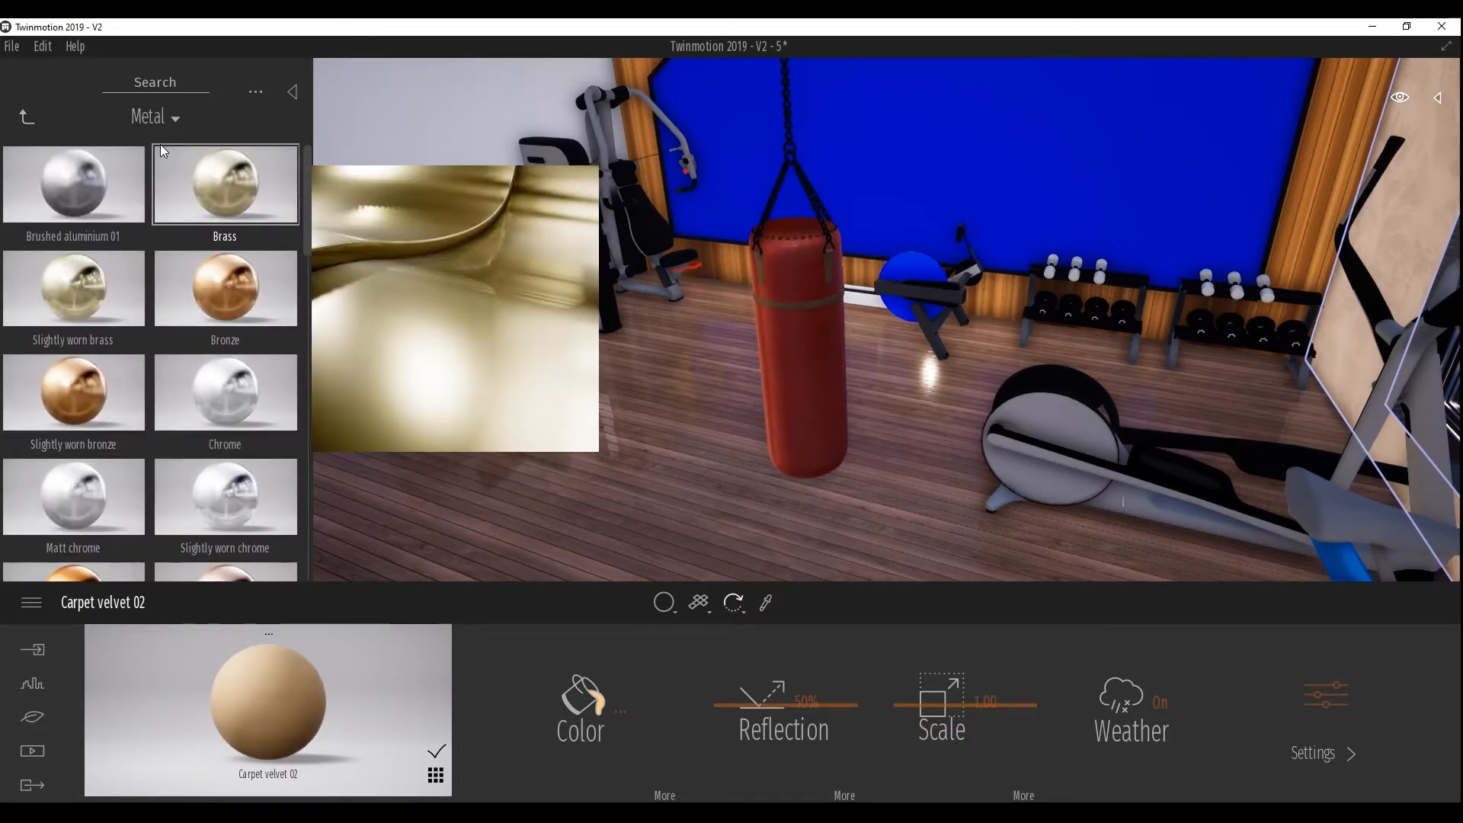
drag(130, 171, 771, 207)
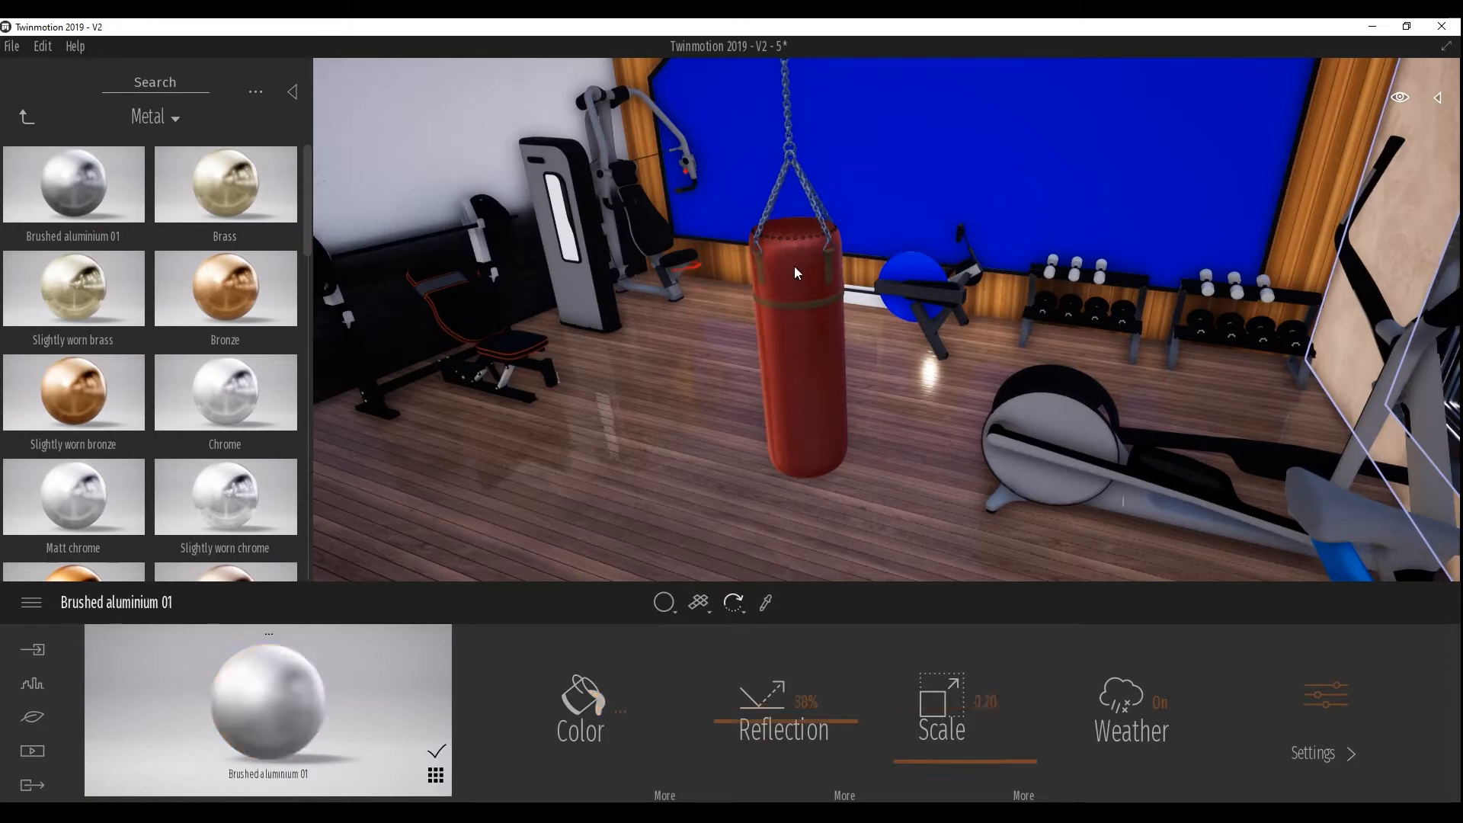
Apply Brushed aluminium 01 to the frame of the seated exercise machine beside the barbell bench and set its reflection to 53%
right_drag(794, 267, 609, 200)
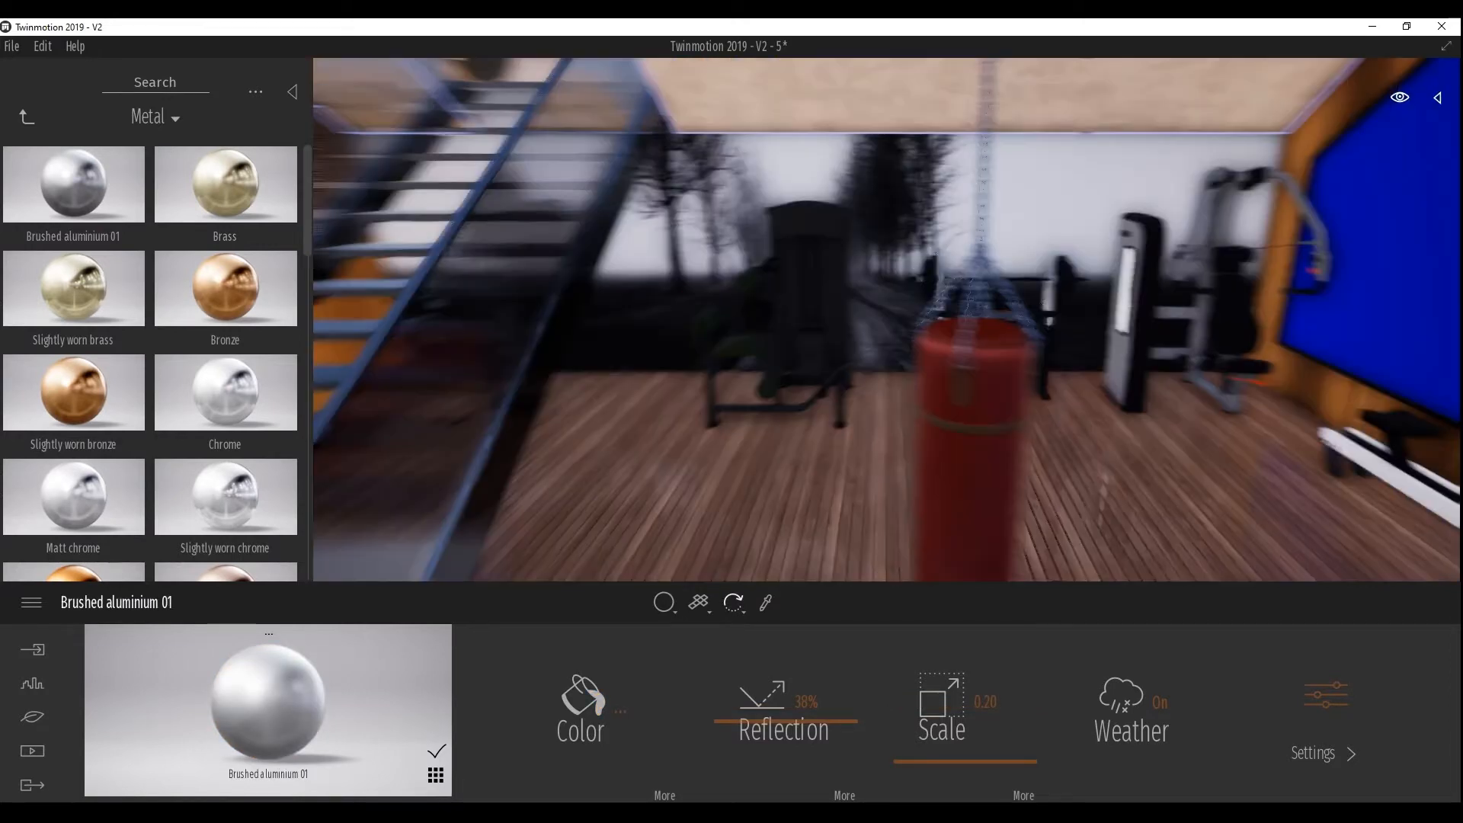
right_drag(838, 305, 579, 274)
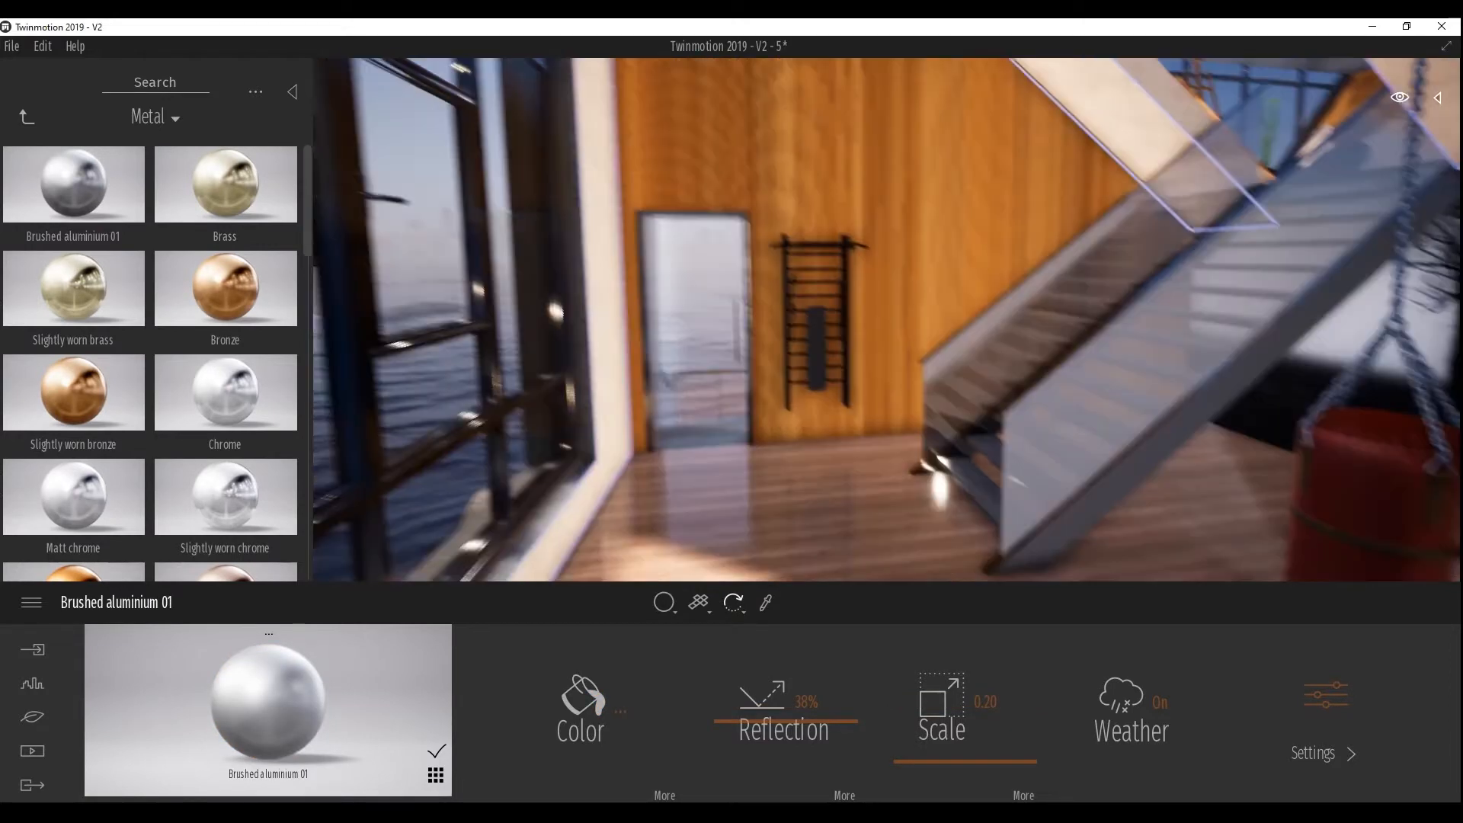
right_drag(686, 305, 975, 320)
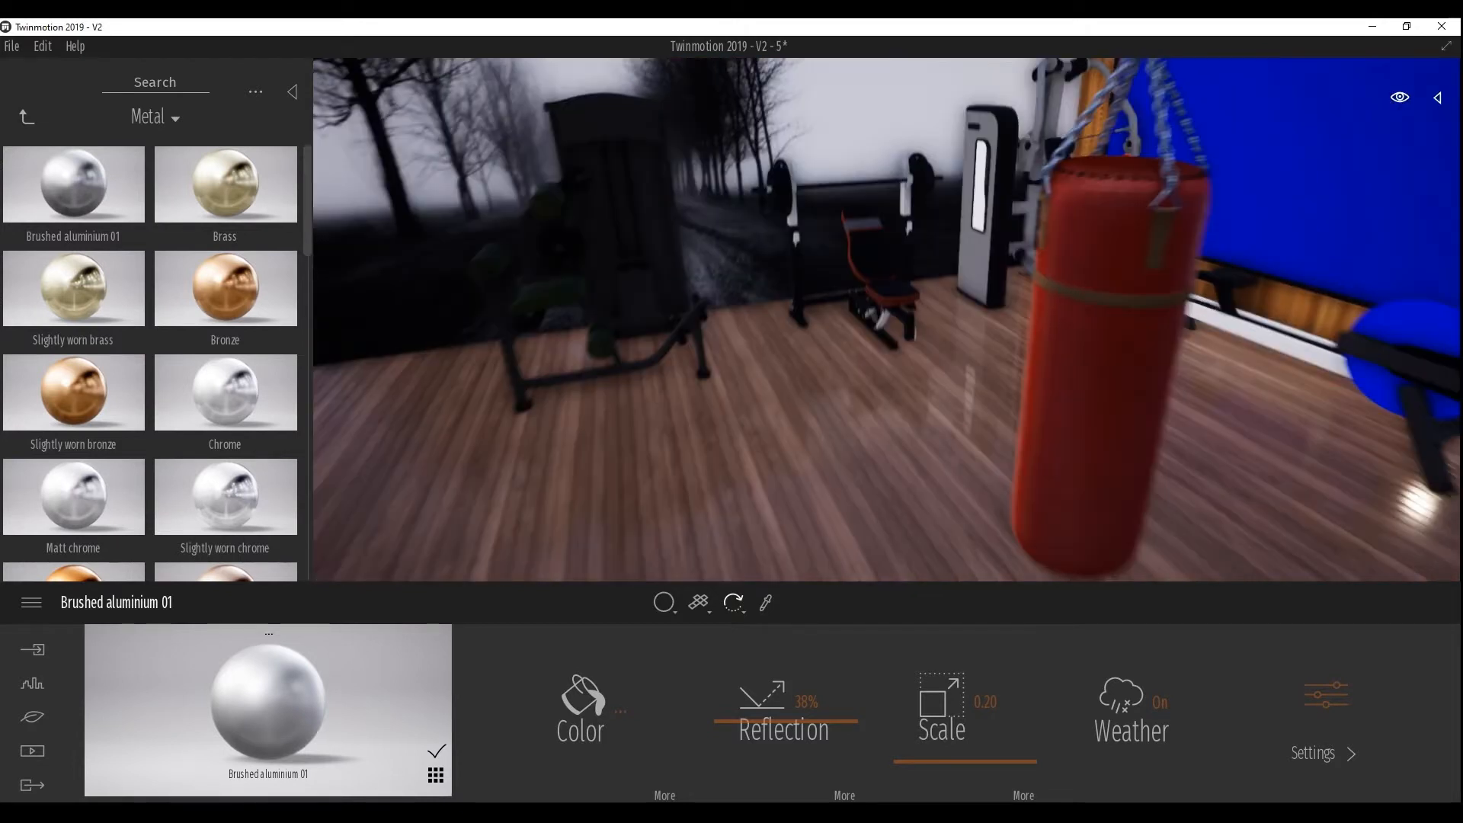
right_drag(914, 534, 737, 555)
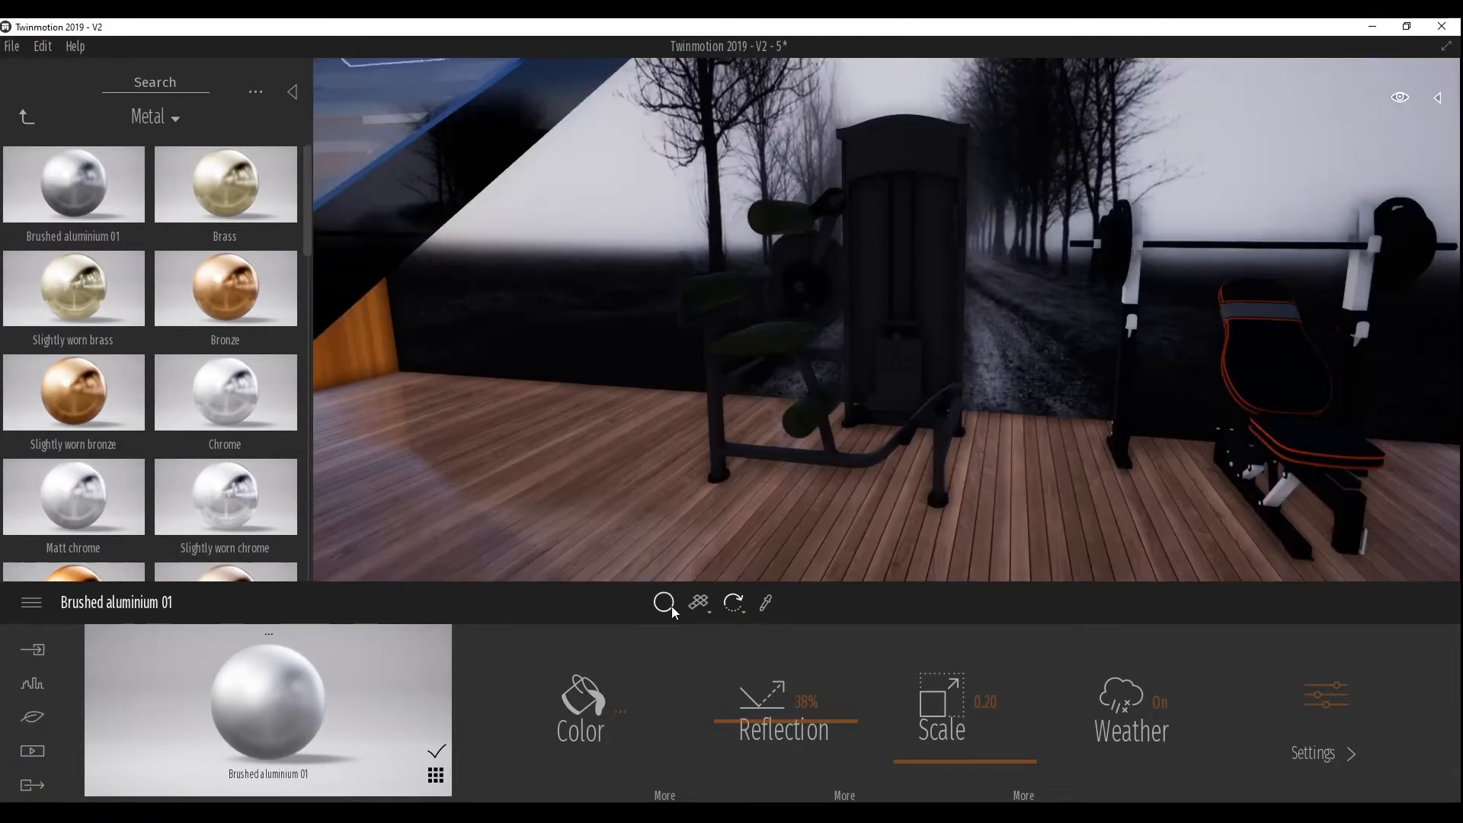
drag(85, 188, 550, 298)
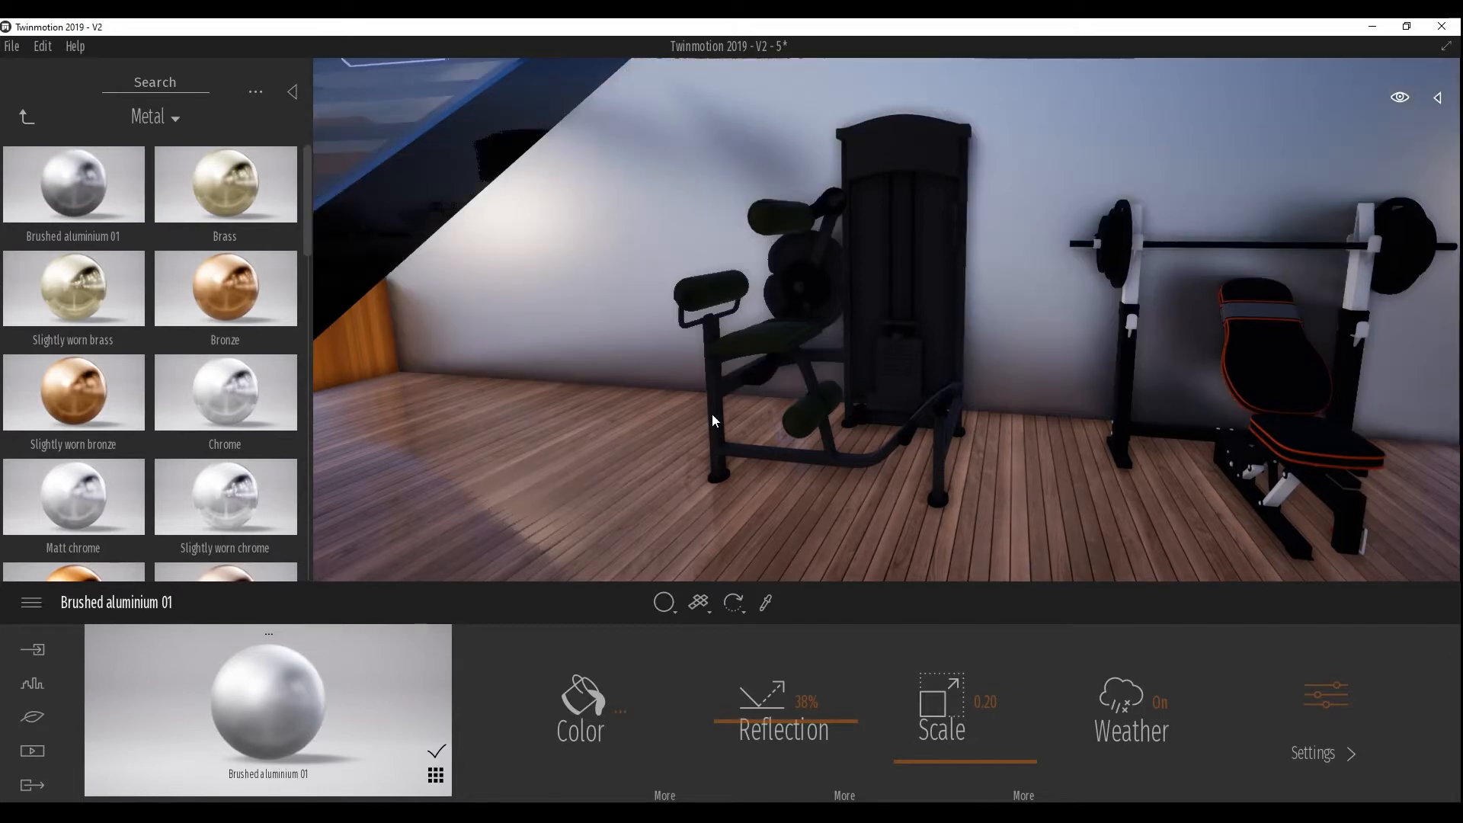
drag(712, 414, 712, 414)
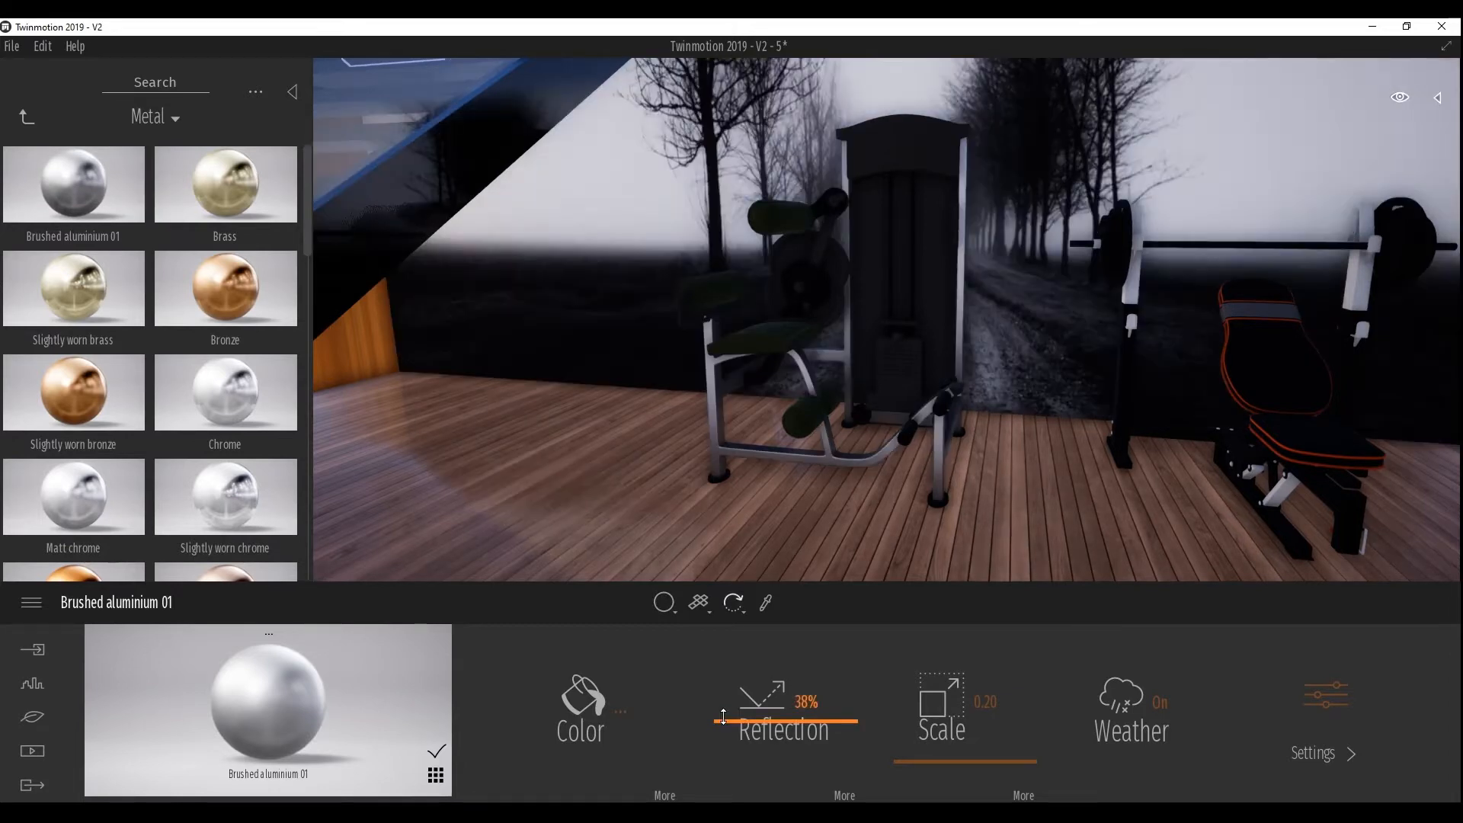
drag(723, 716, 745, 717)
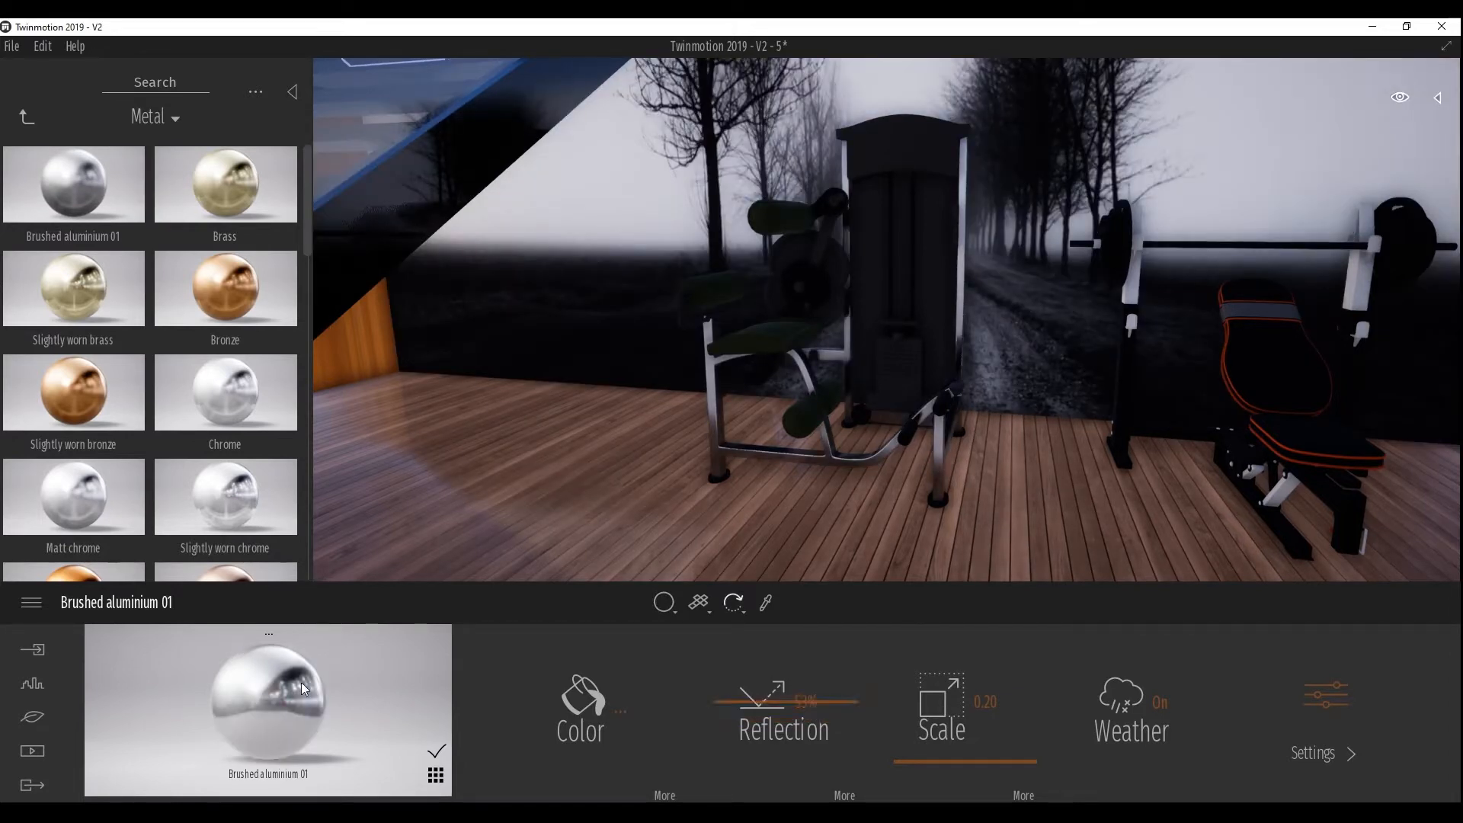
Apply the Galvanised steel 01 metal material to the seat of the exercise machine
right_drag(527, 551, 527, 552)
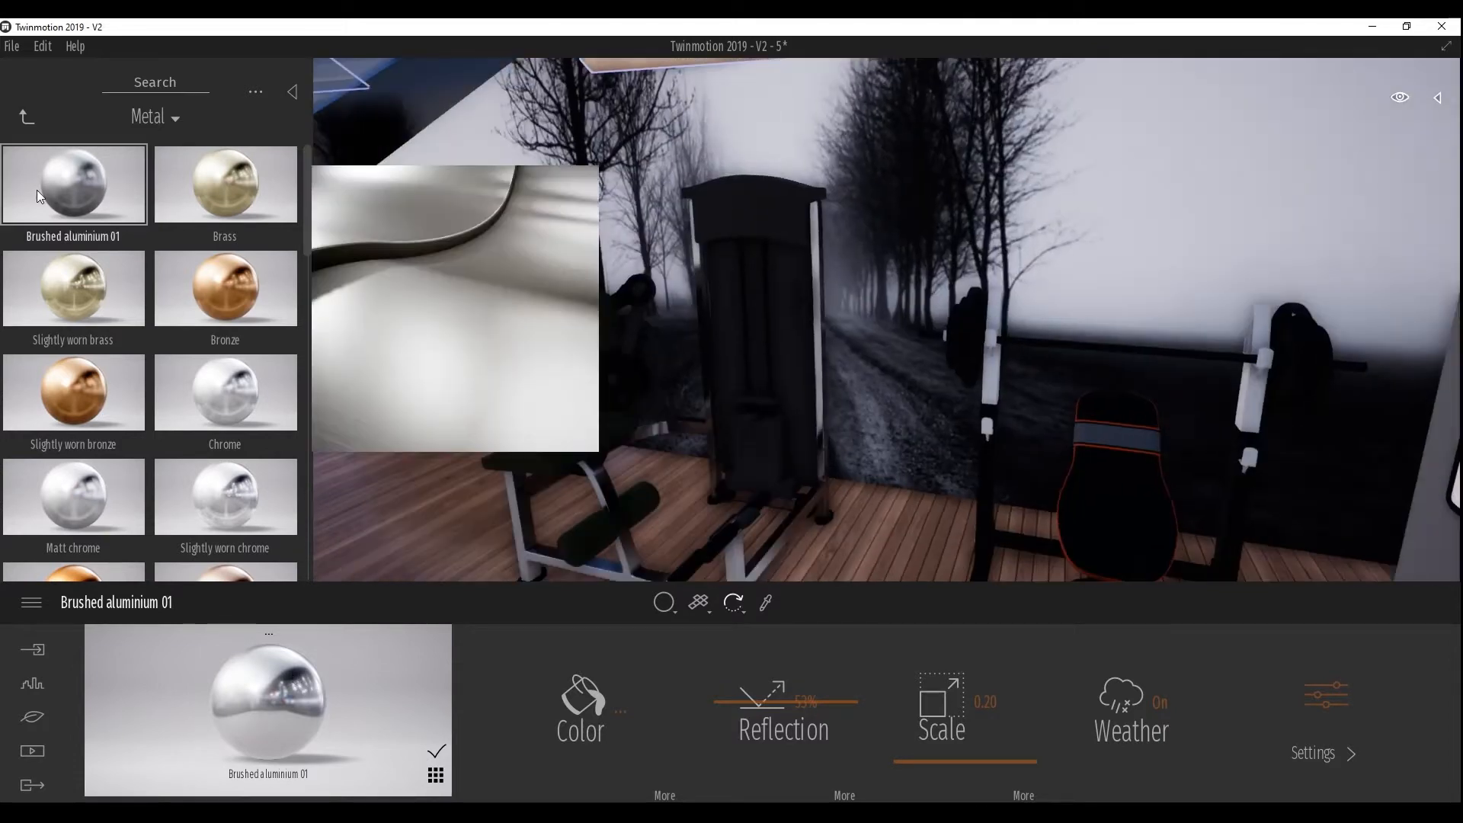
click(22, 115)
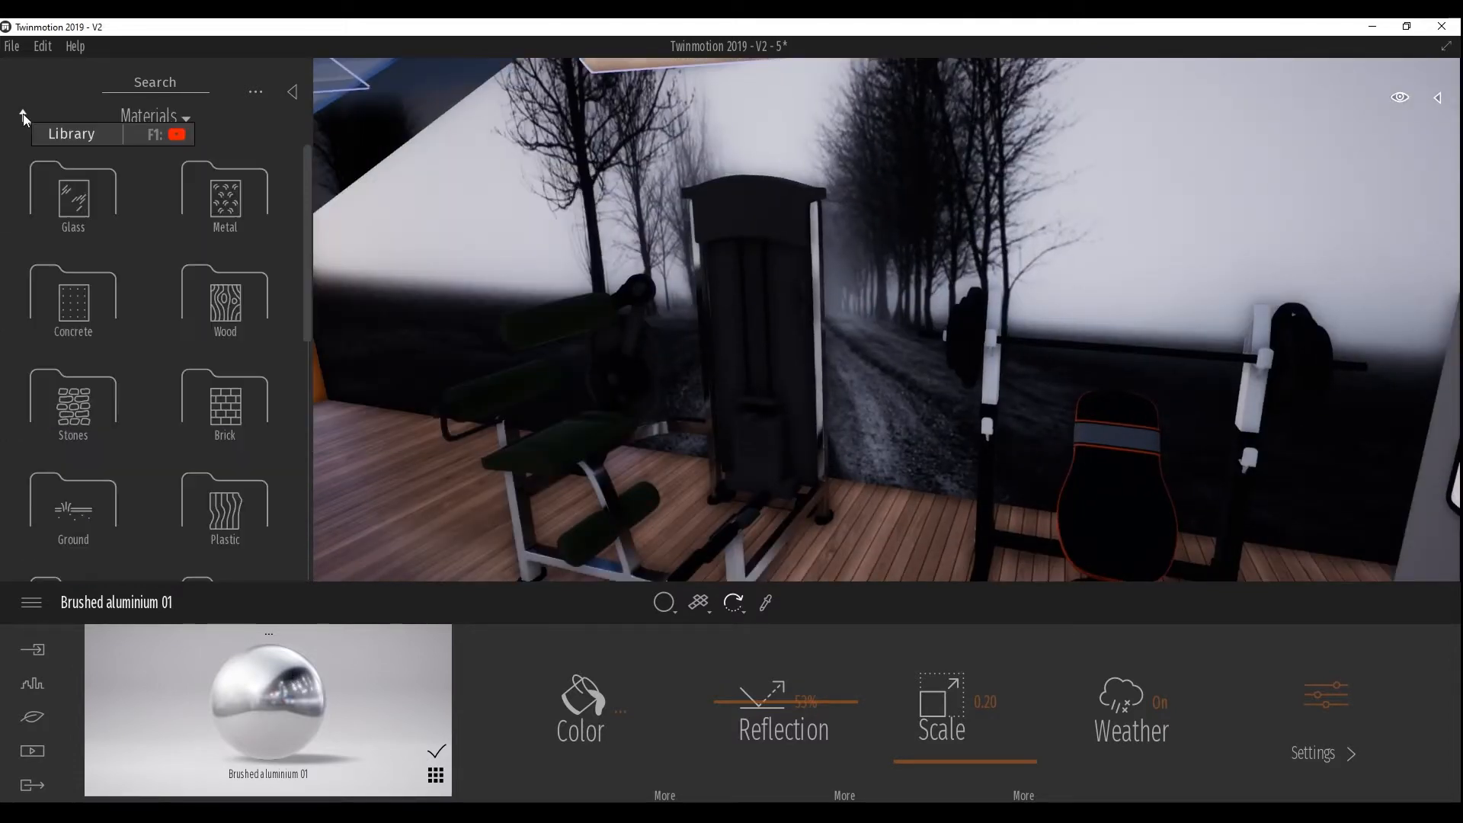
click(237, 211)
drag(307, 237, 318, 376)
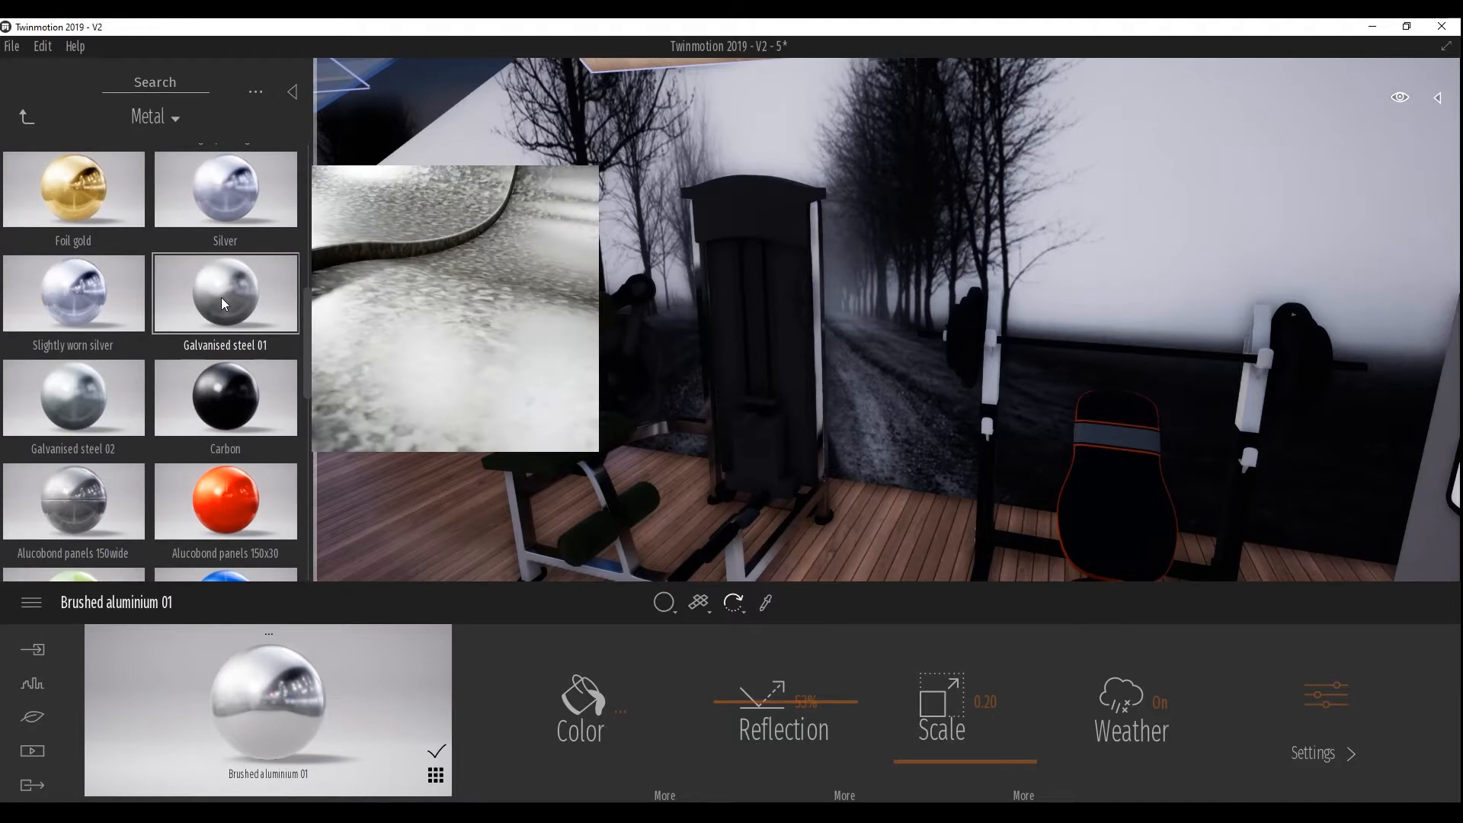
drag(221, 298, 536, 456)
click(536, 455)
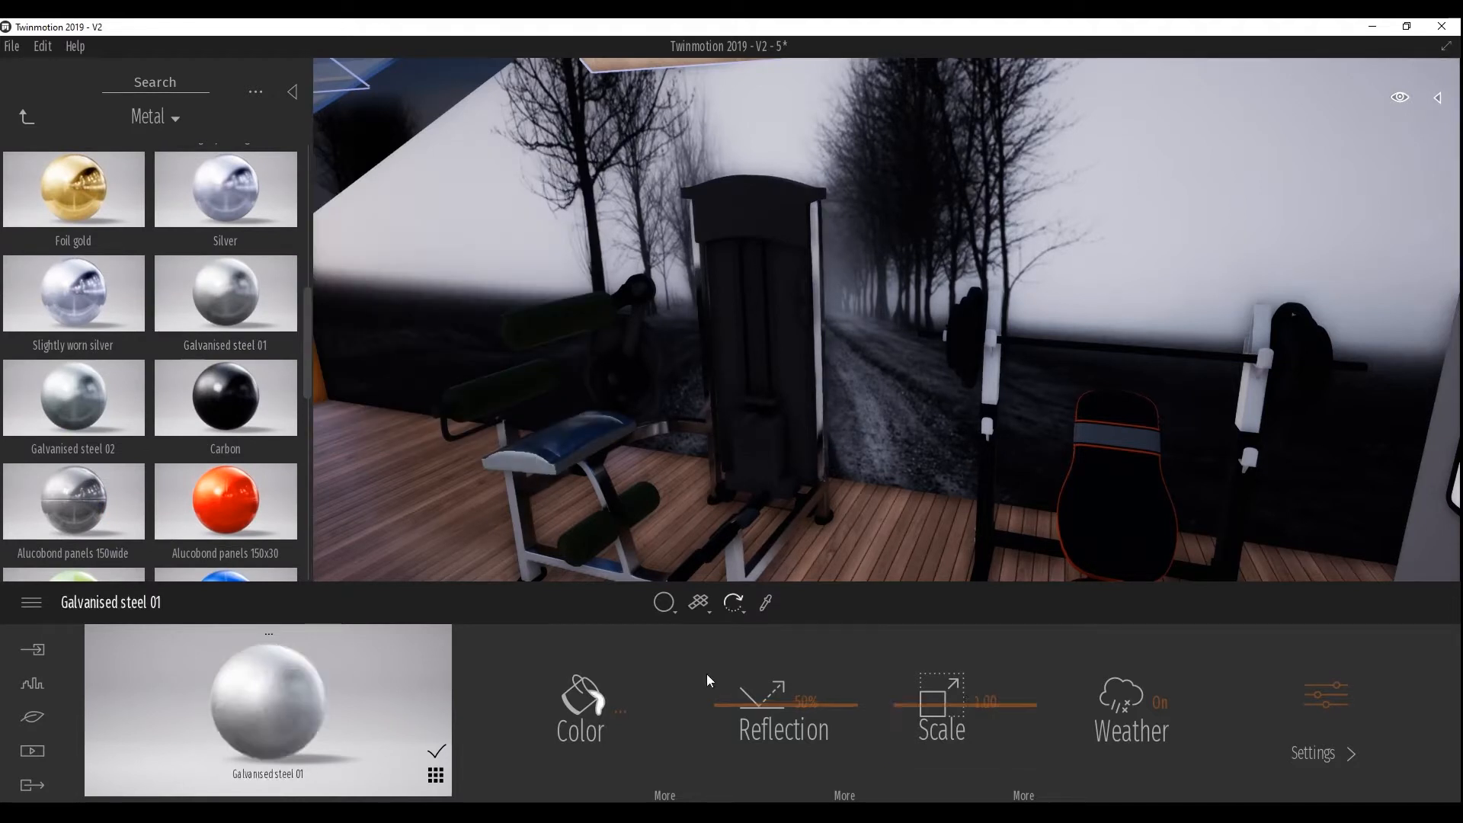
Set the seat material's reflection to 17% and its color luminosity to 27%
drag(729, 703, 728, 750)
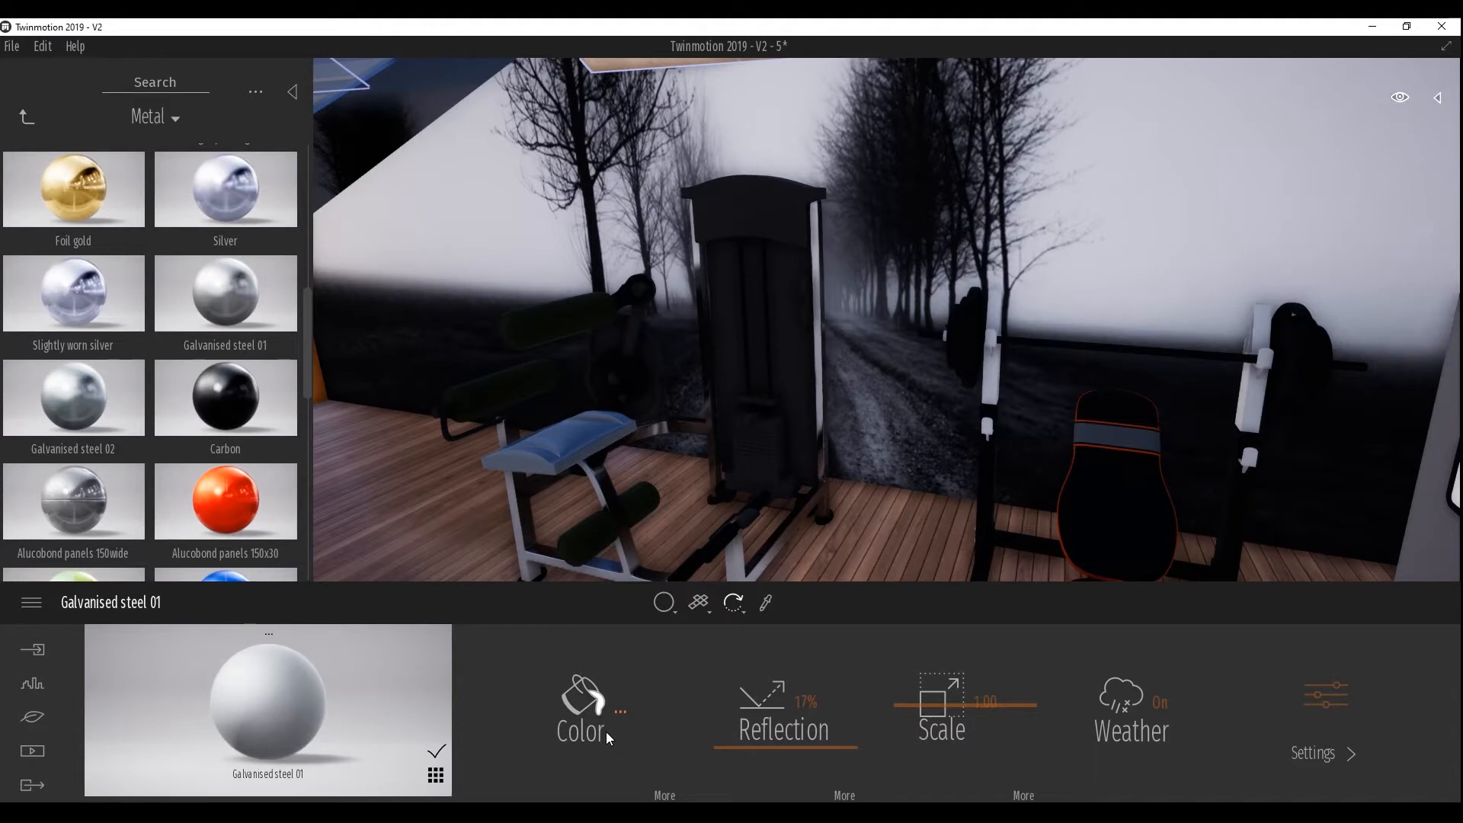
click(656, 784)
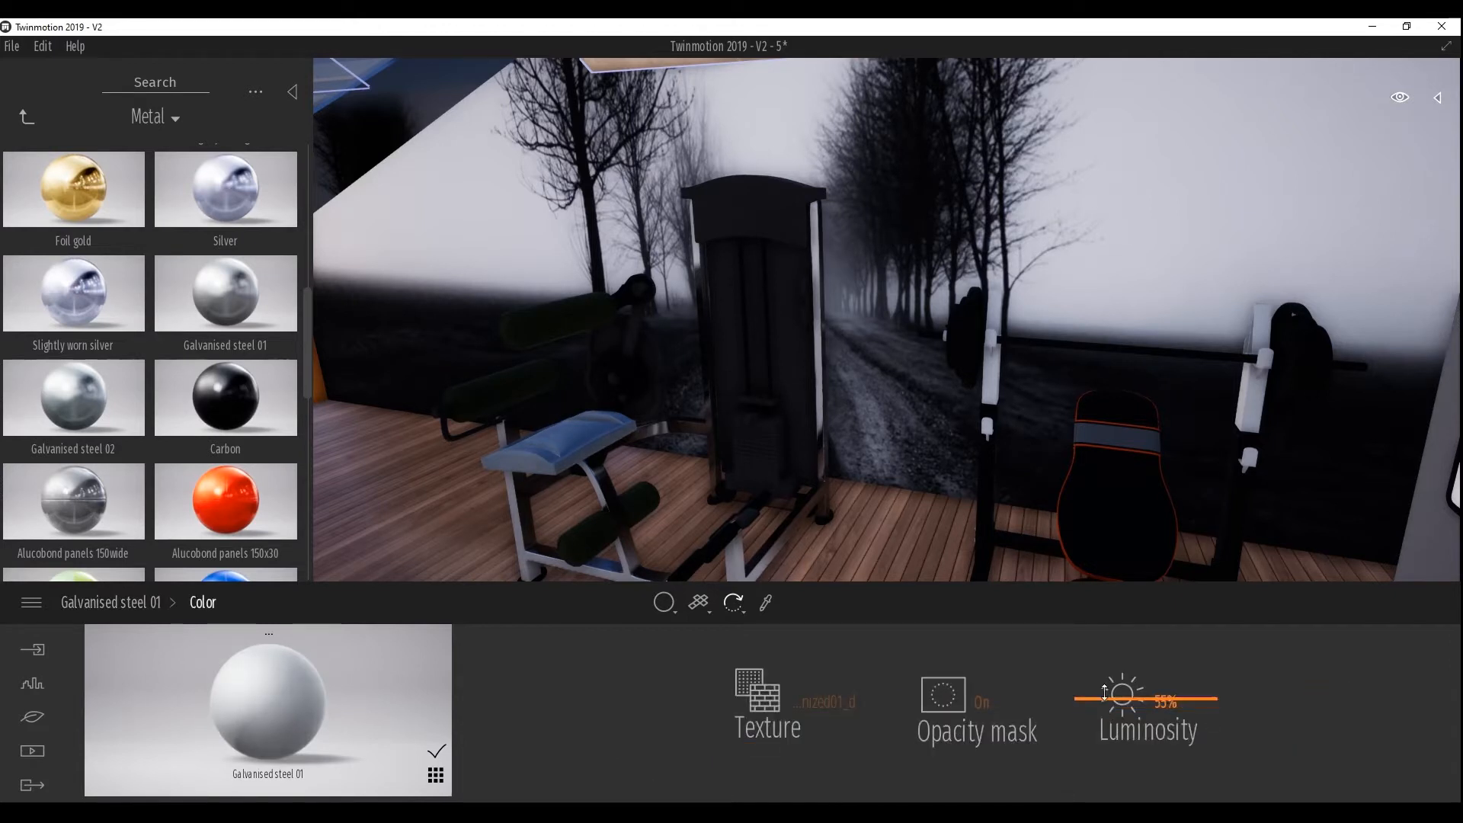
drag(1104, 692, 1099, 734)
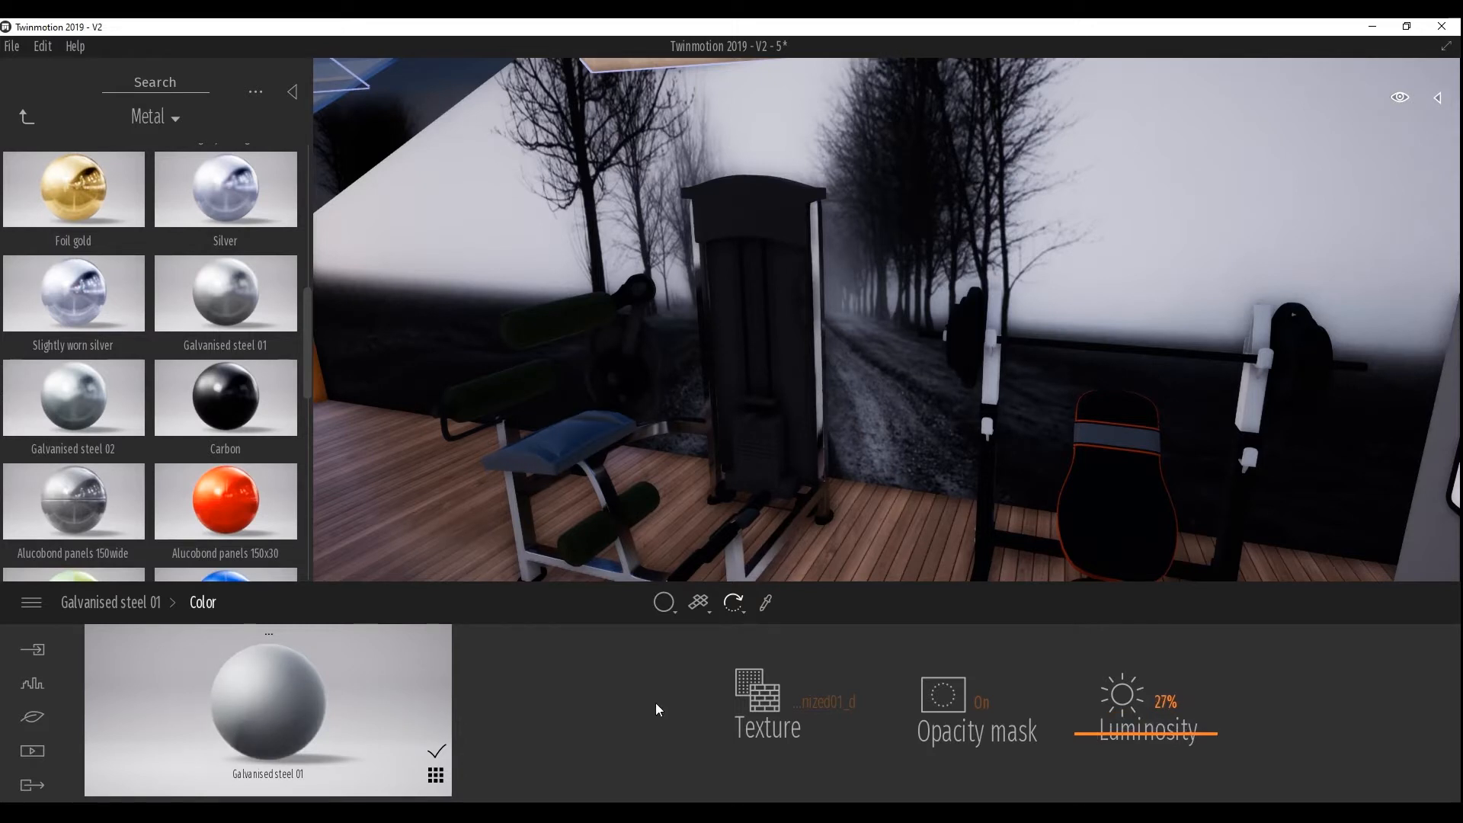
Apply the adjusted Galvanised steel 01 material to the exercise machine's roller pads and its padded foot bars
drag(305, 693, 596, 545)
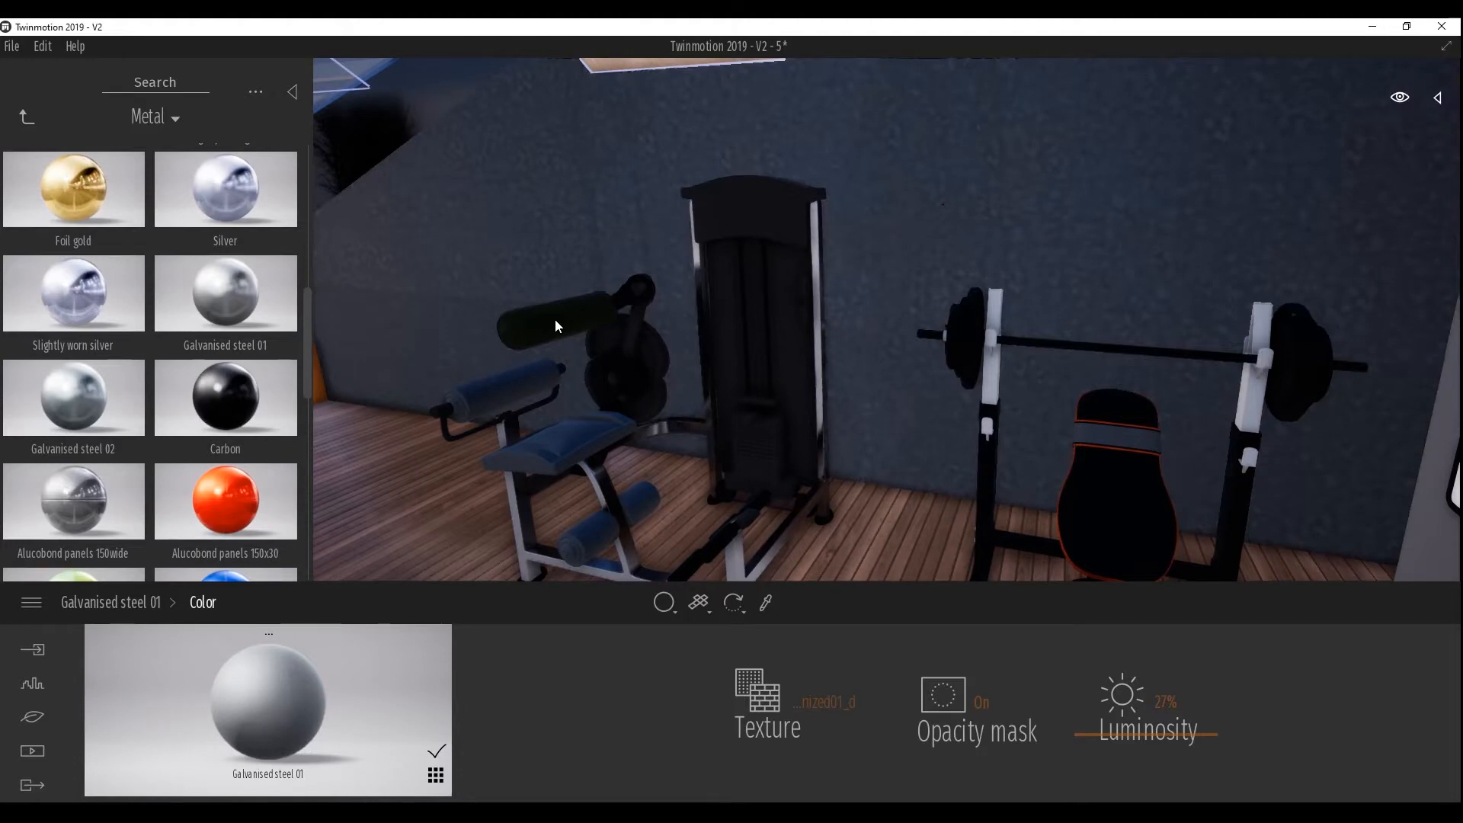
right_drag(629, 454, 528, 527)
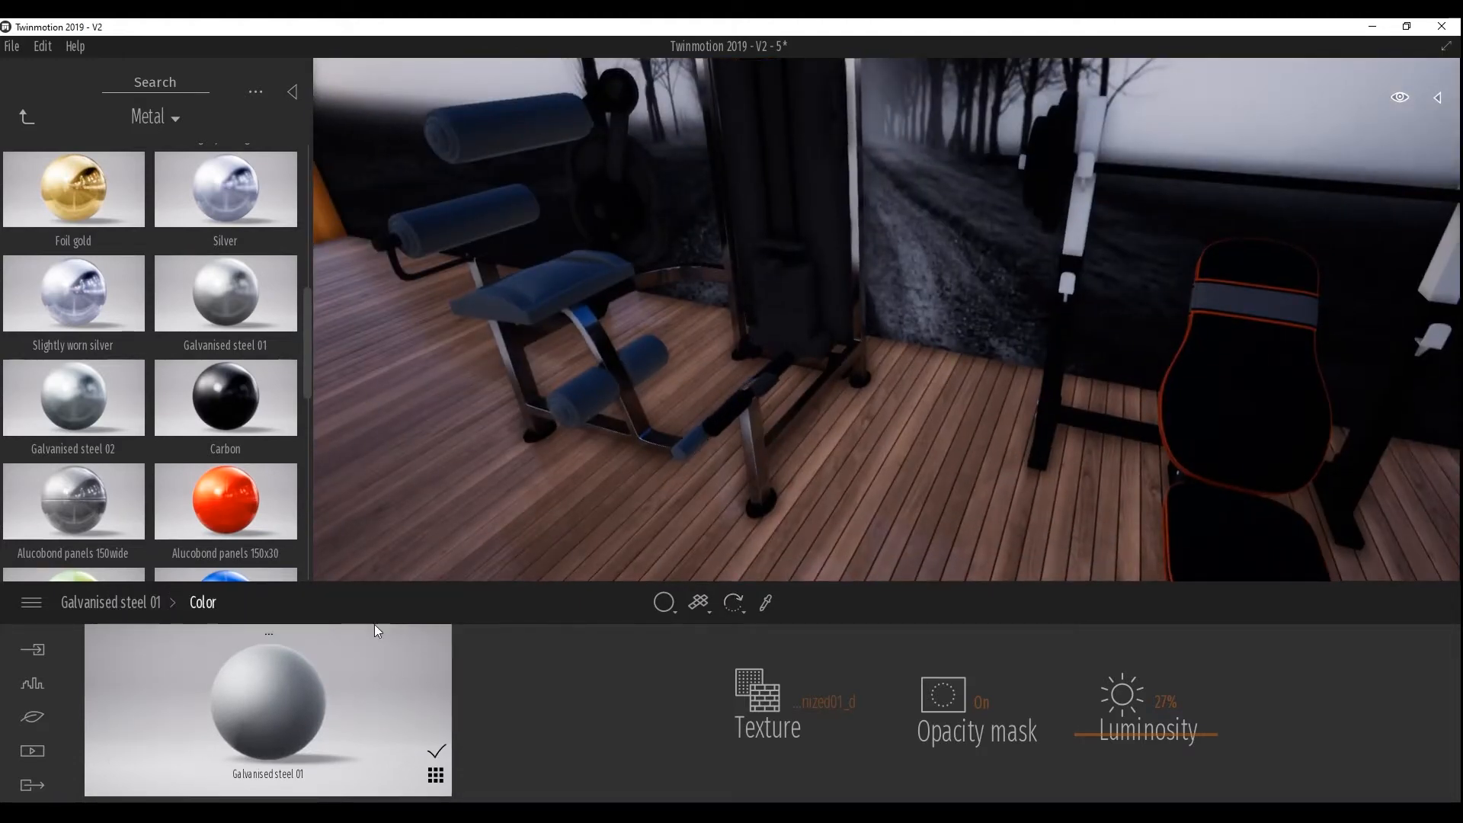
drag(372, 631, 726, 416)
Apply Brushed aluminium 01 to the bar that carries the middle roller pad of the exercise machine
right_drag(811, 430, 721, 381)
mouse_move(226, 184)
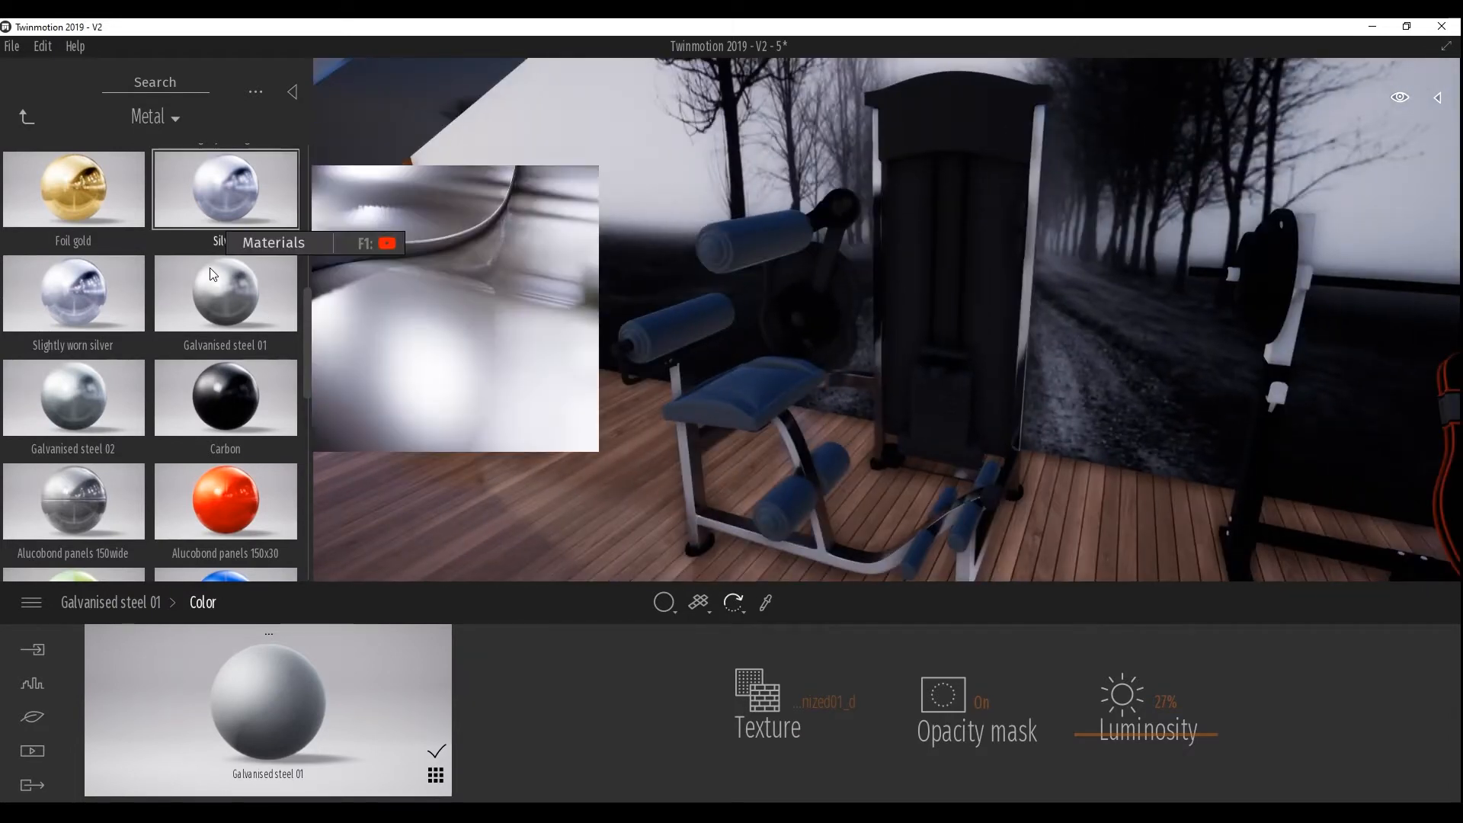
drag(308, 310, 320, 134)
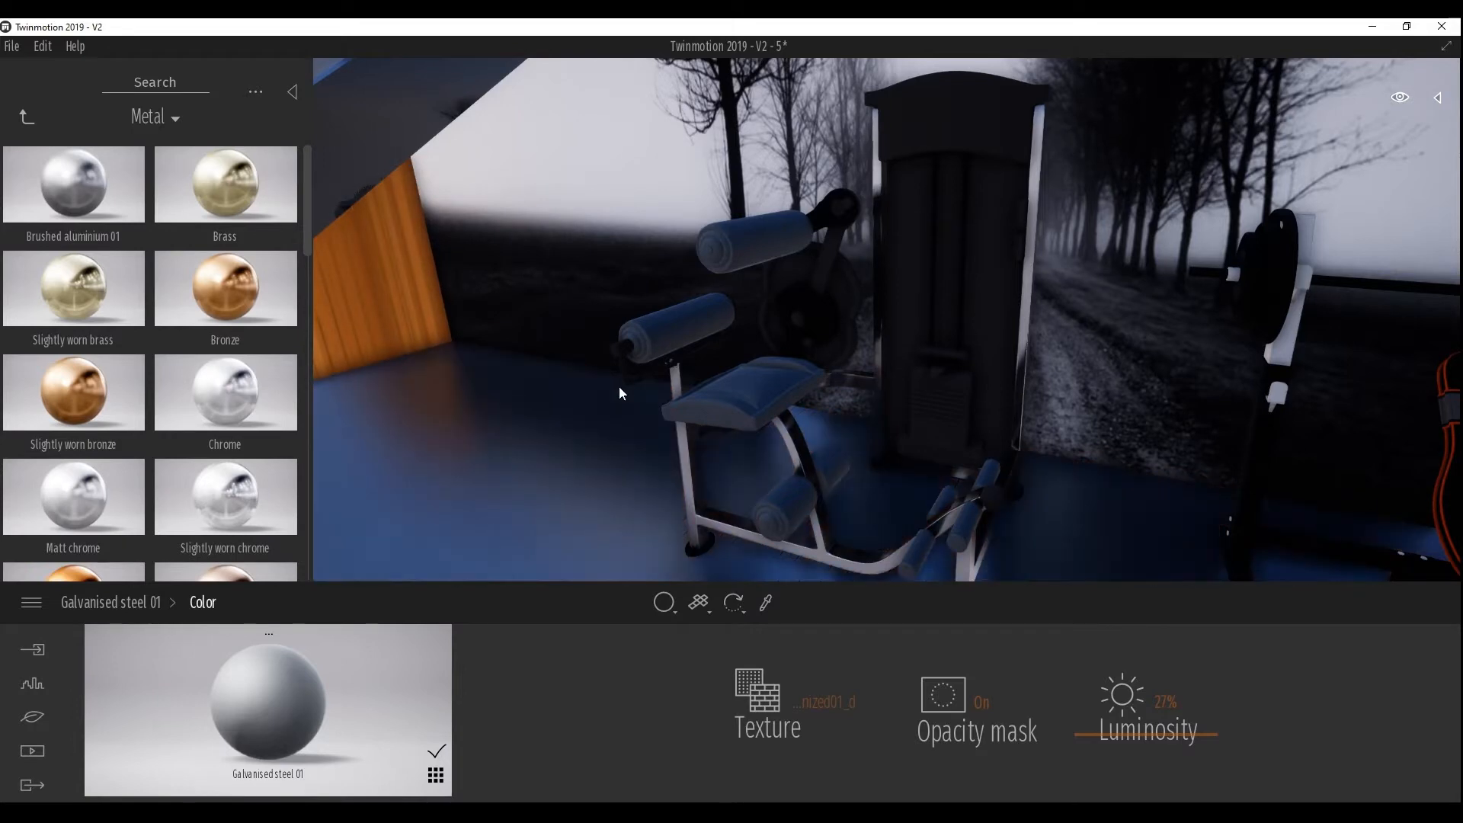
click(630, 381)
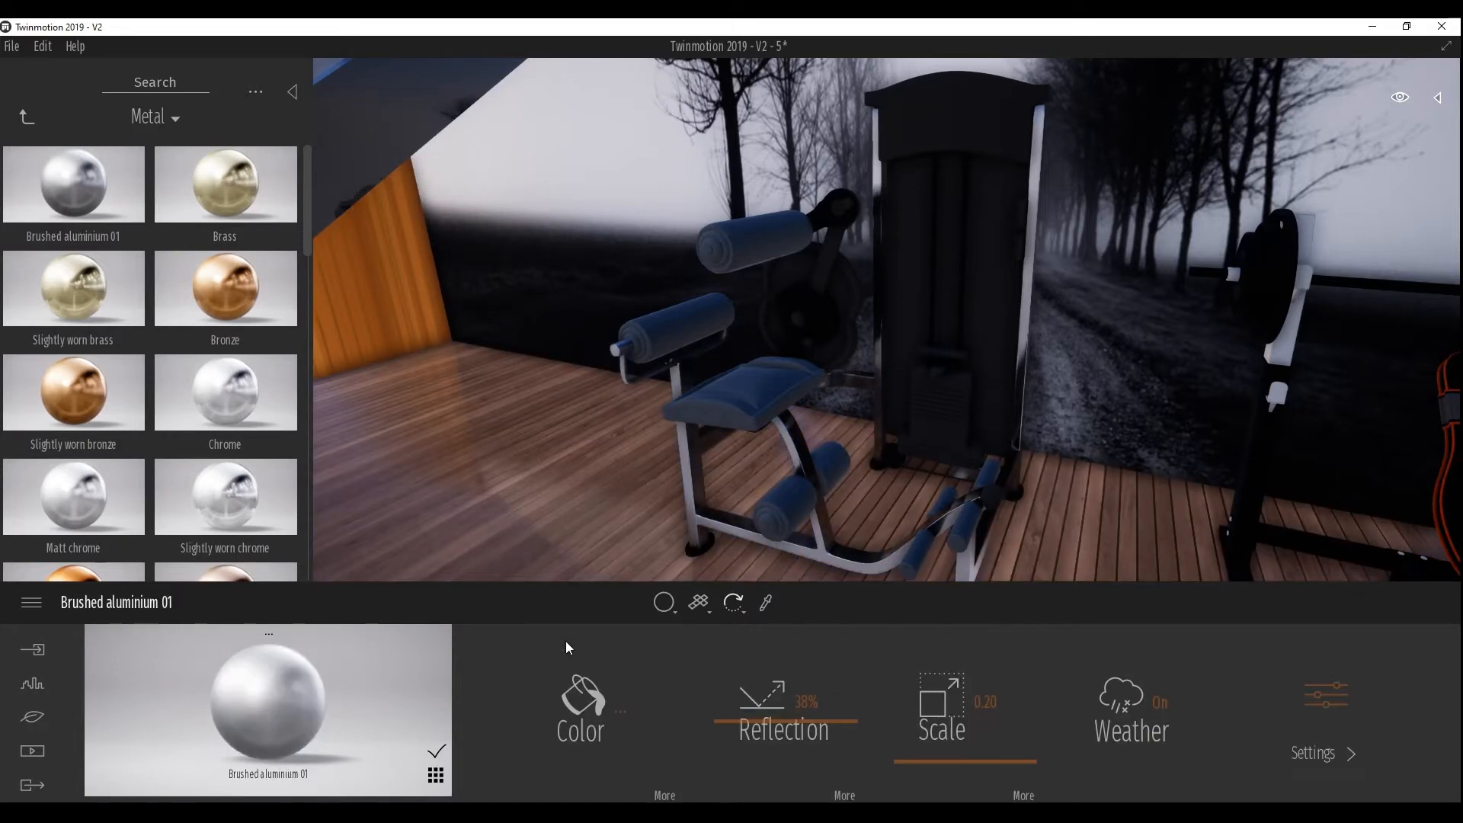
Set the color of the roller pad bar's Brushed aluminium 01 material to light gold F8D69E
click(618, 711)
drag(670, 262, 1081, 338)
mouse_move(1016, 476)
mouse_down()
mouse_move(1052, 466)
mouse_move(1018, 496)
mouse_move(1022, 529)
mouse_move(1049, 544)
mouse_move(1059, 532)
mouse_move(1022, 494)
mouse_move(1037, 500)
mouse_up()
drag(1128, 442, 1130, 383)
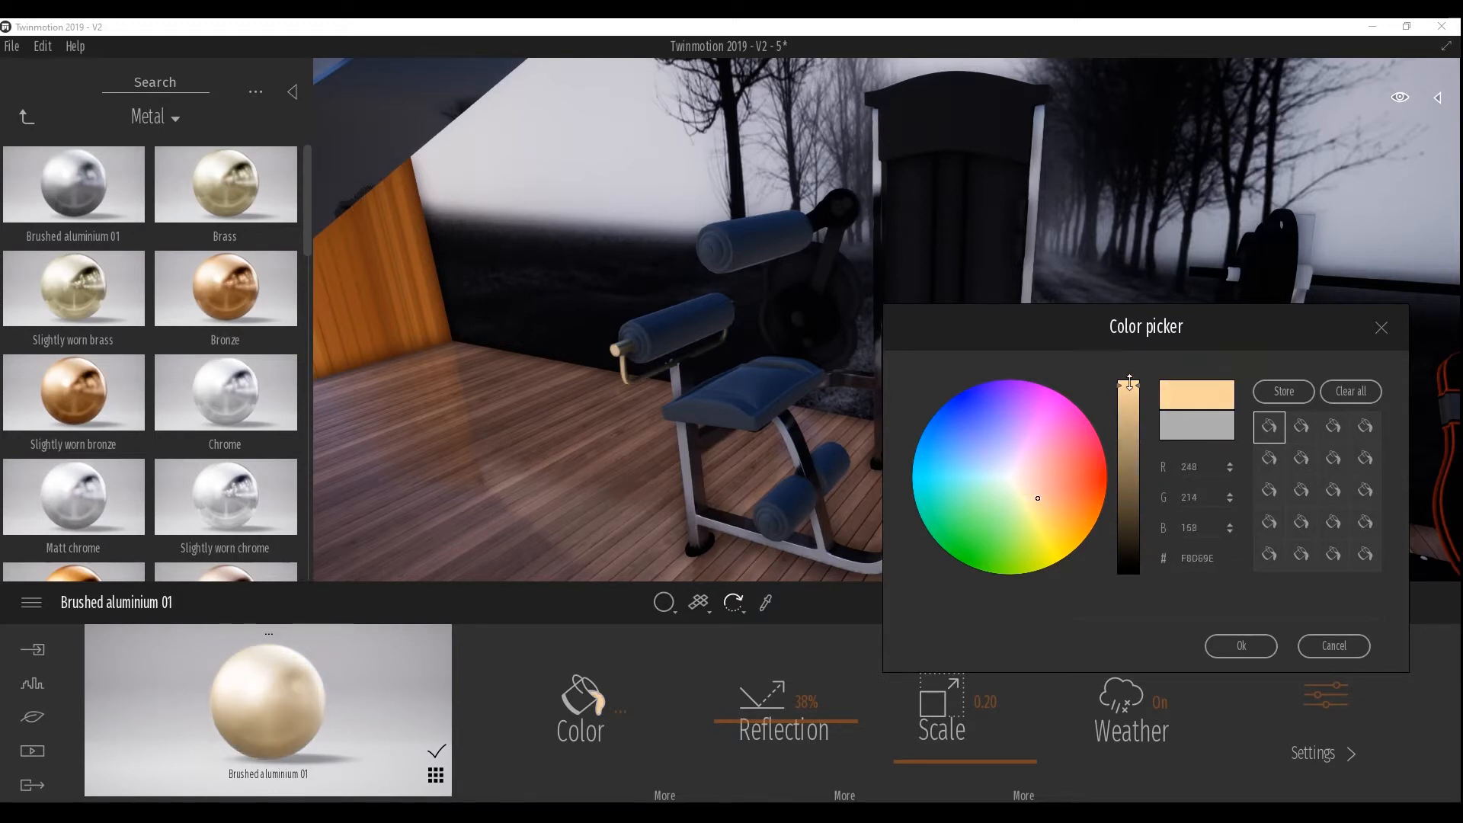
click(1236, 645)
Apply the gold Brushed aluminium 01 to the exercise machine's pivot arm, its round cam plate and the upper roller pad's bracket
middle_drag(912, 525, 846, 576)
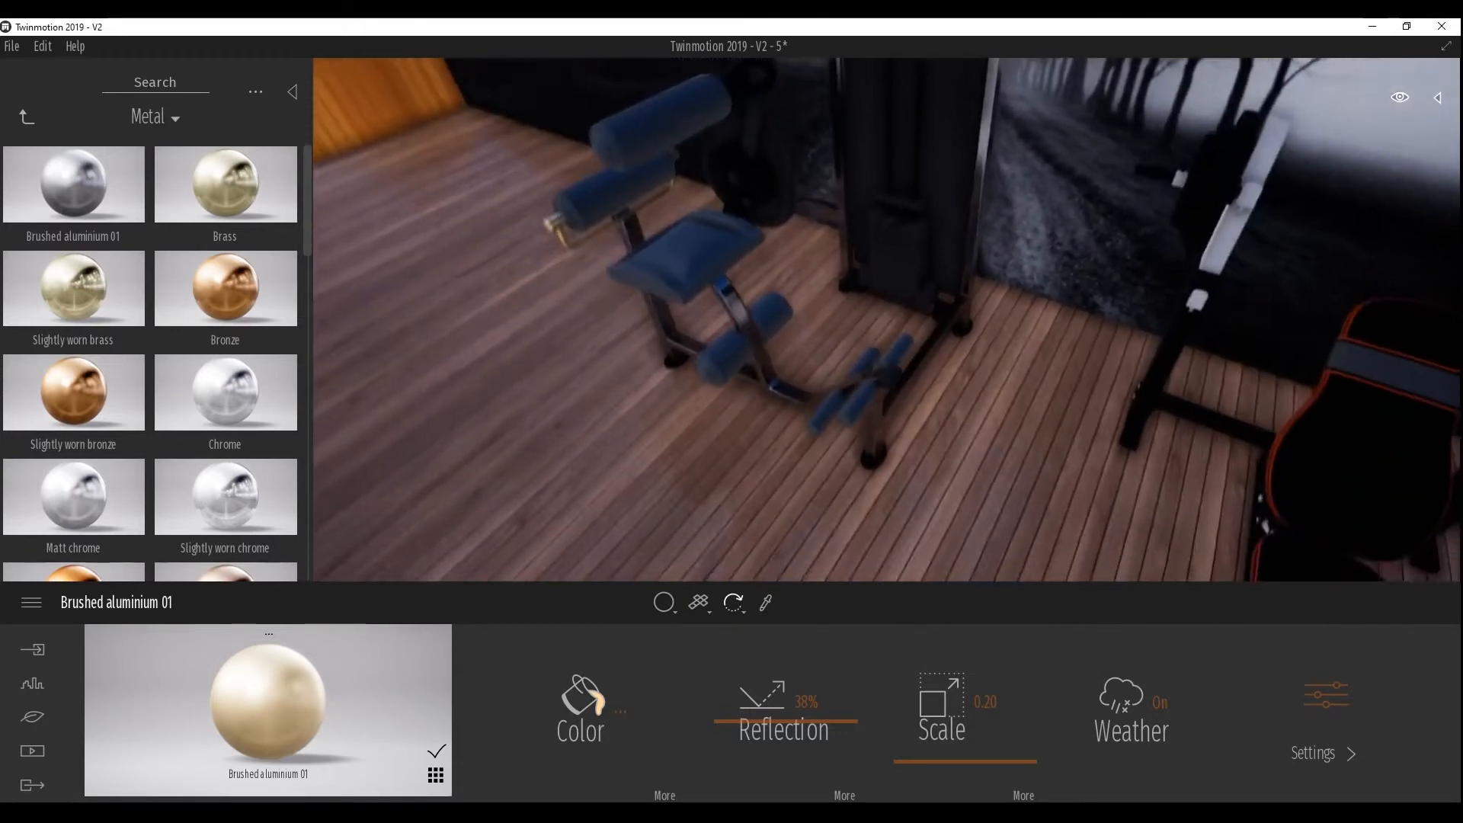
scroll(821, 526, up, 3)
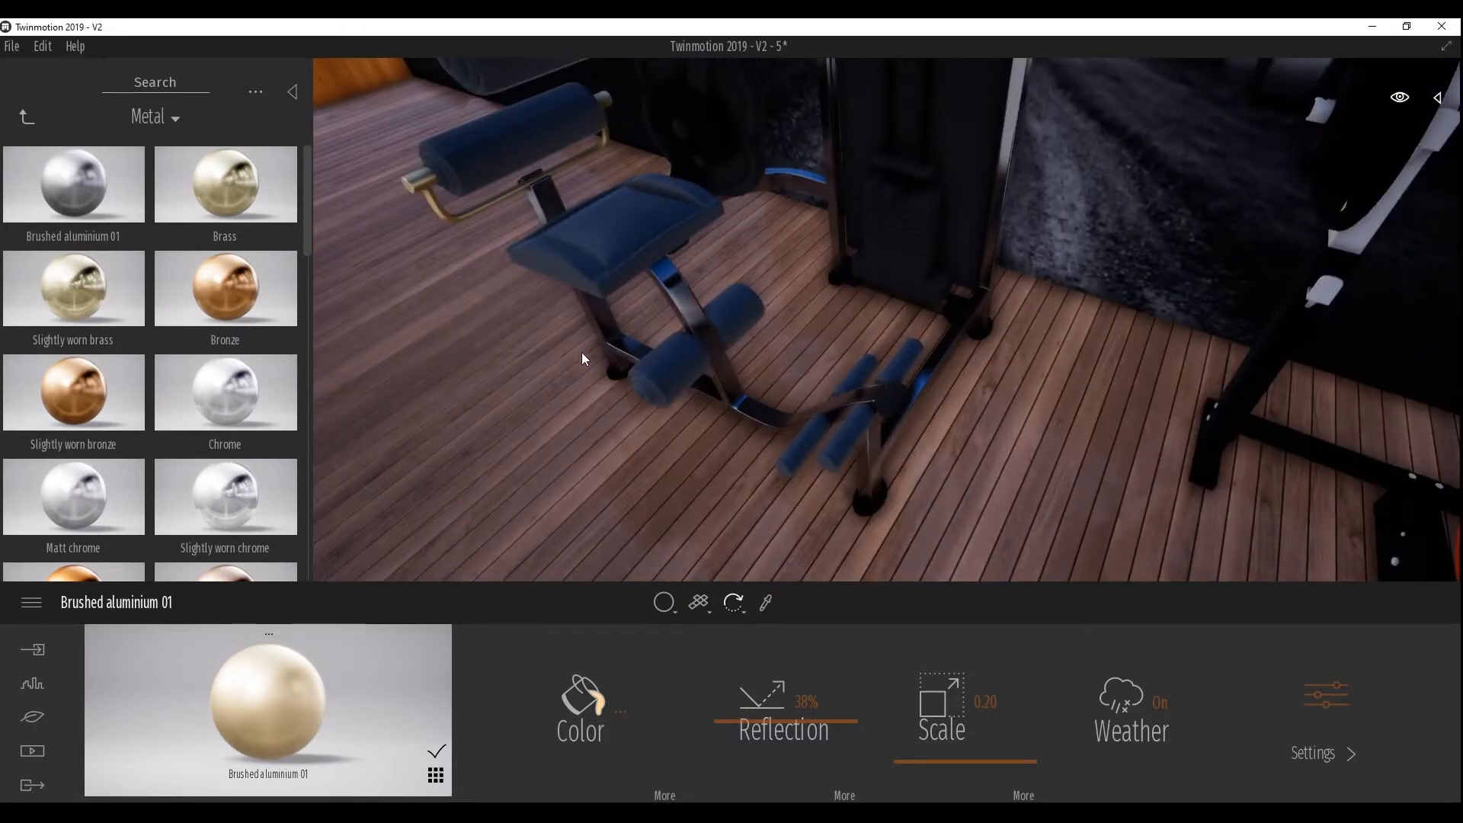
right_drag(582, 352, 542, 251)
mouse_move(185, 654)
mouse_down()
mouse_move(793, 445)
mouse_move(850, 262)
mouse_up()
drag(250, 697, 828, 356)
drag(309, 661, 830, 215)
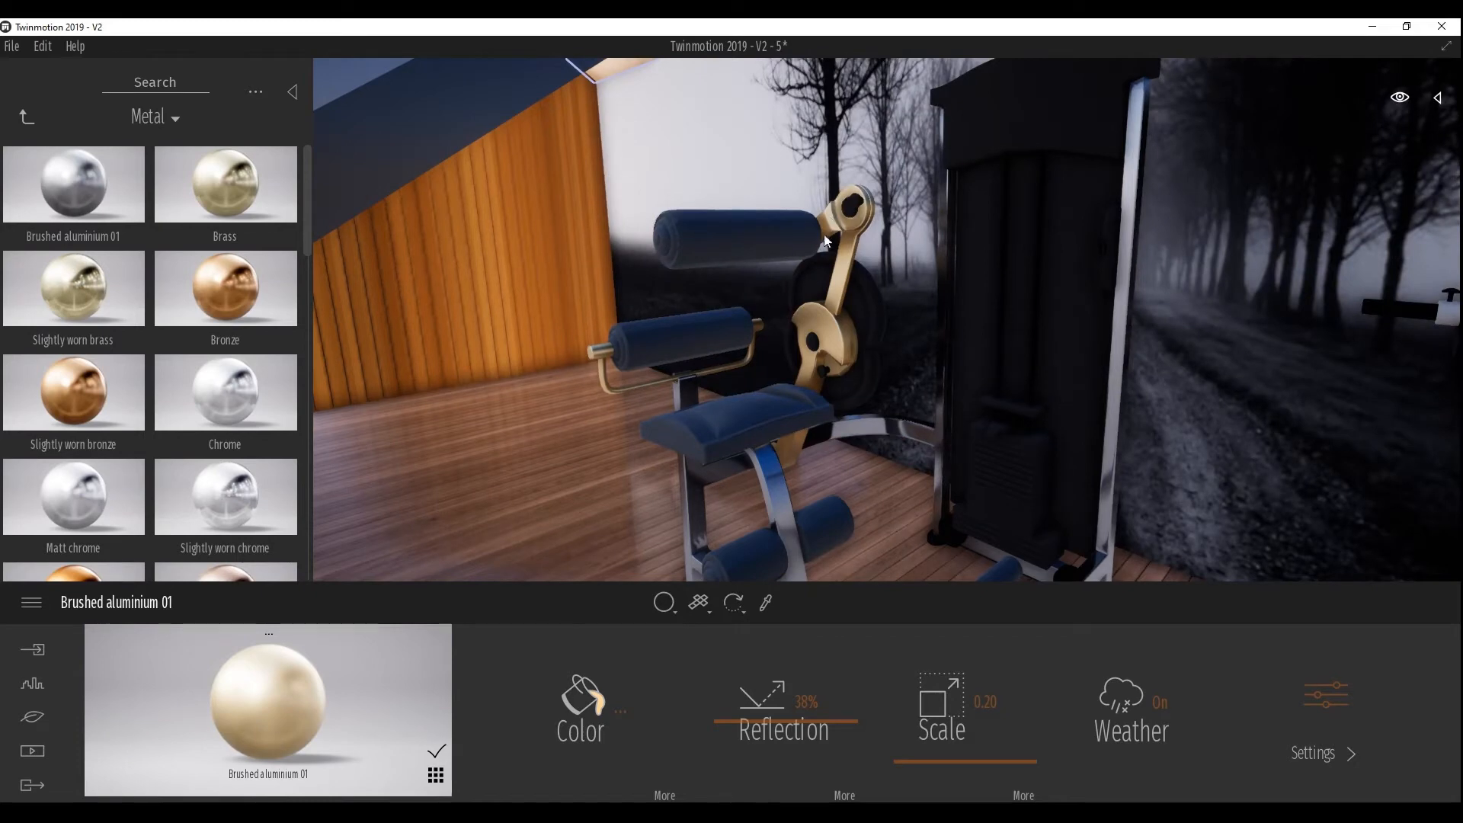
Sample the silver Brushed aluminium 01 from the machine's frame and apply it to the pivot bolts and the wheel behind the cam plate
click(765, 603)
click(784, 474)
drag(295, 698, 850, 205)
drag(338, 642, 848, 209)
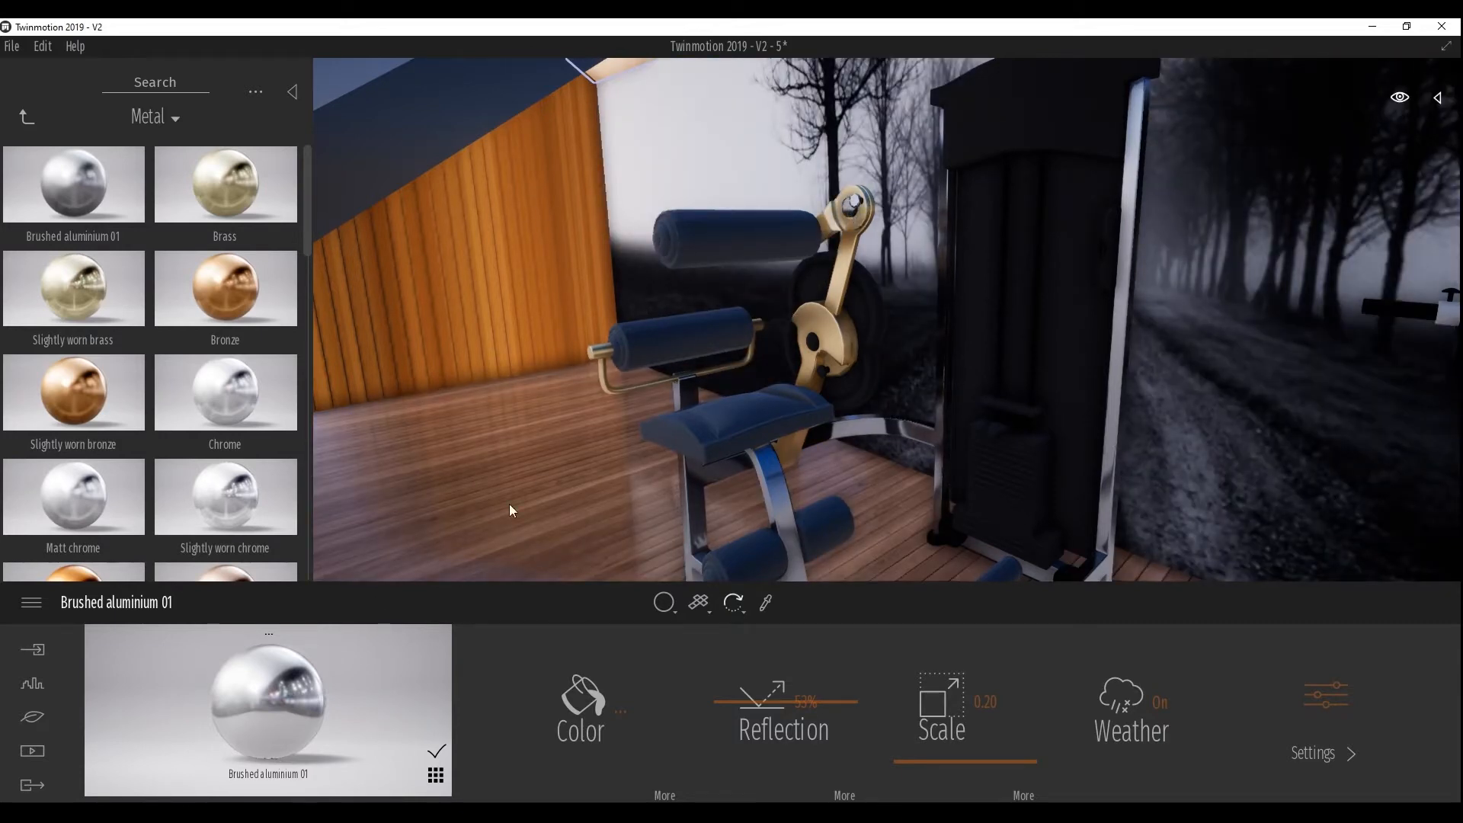
drag(293, 725, 813, 340)
drag(258, 715, 852, 299)
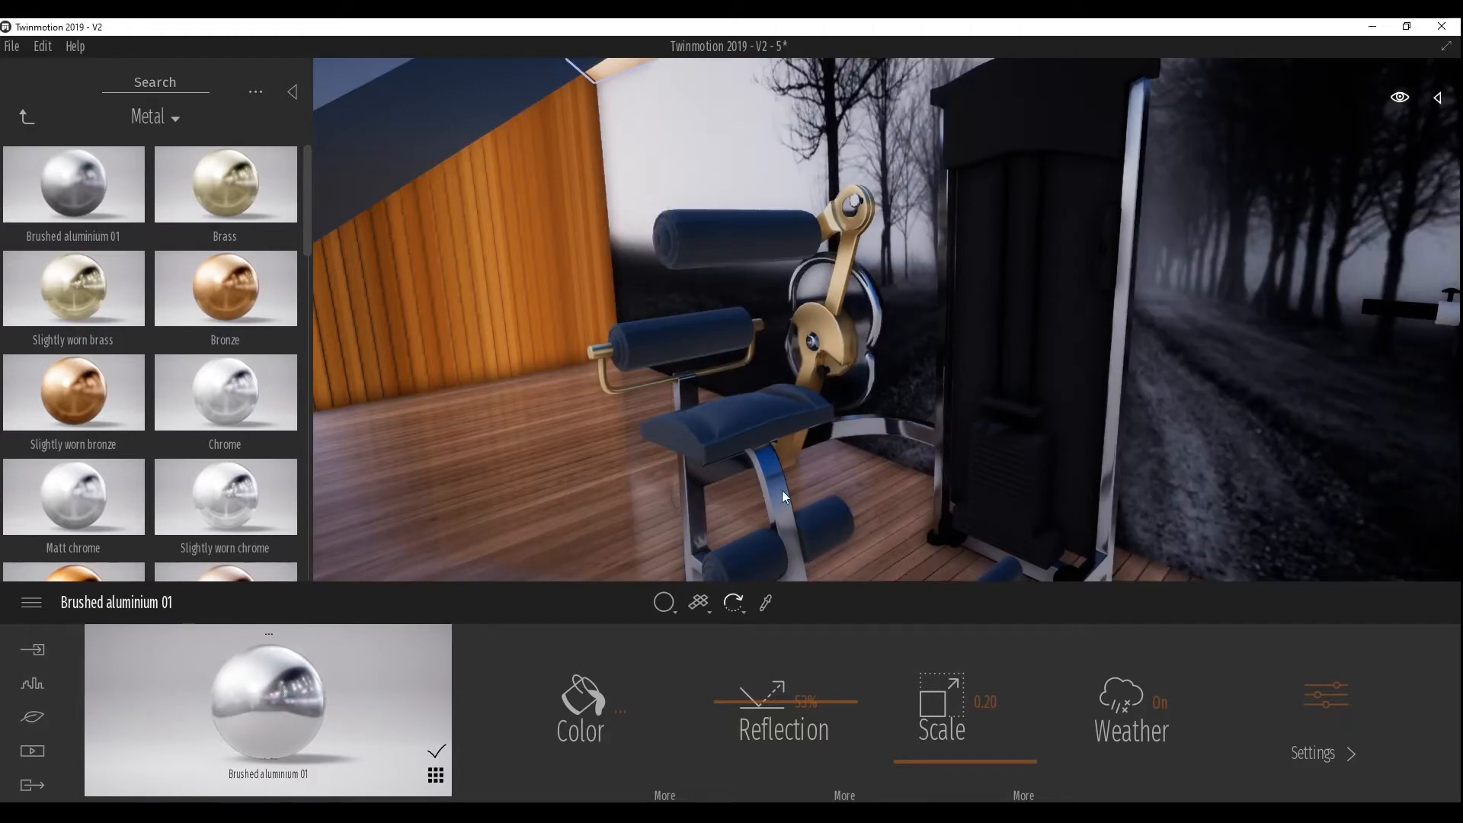
Sample the dark blue Galvanised steel 01 from the lower roller pad and apply it to the exercise machine's feet
right_drag(859, 434, 1051, 556)
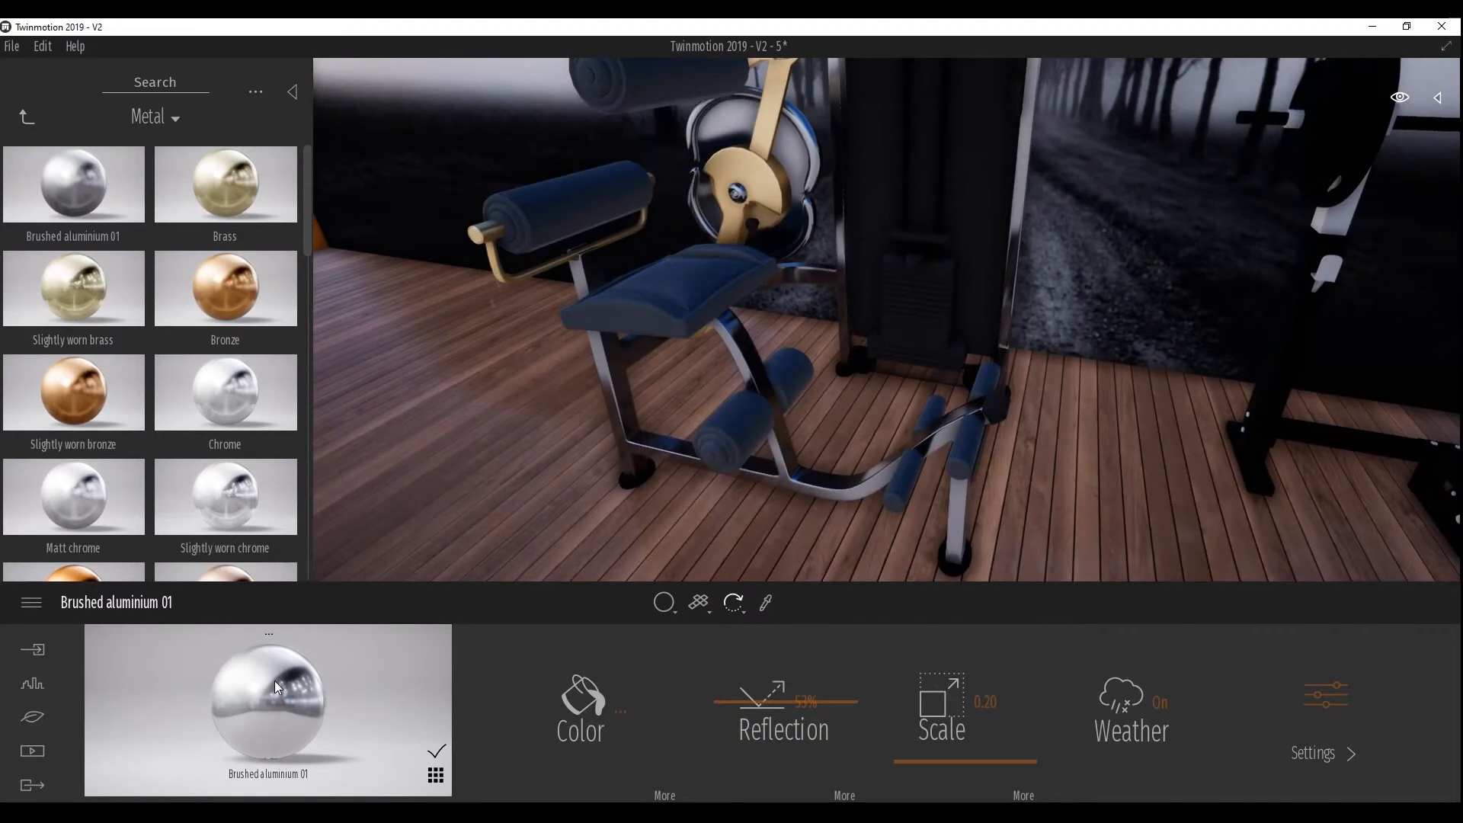
click(766, 606)
click(733, 427)
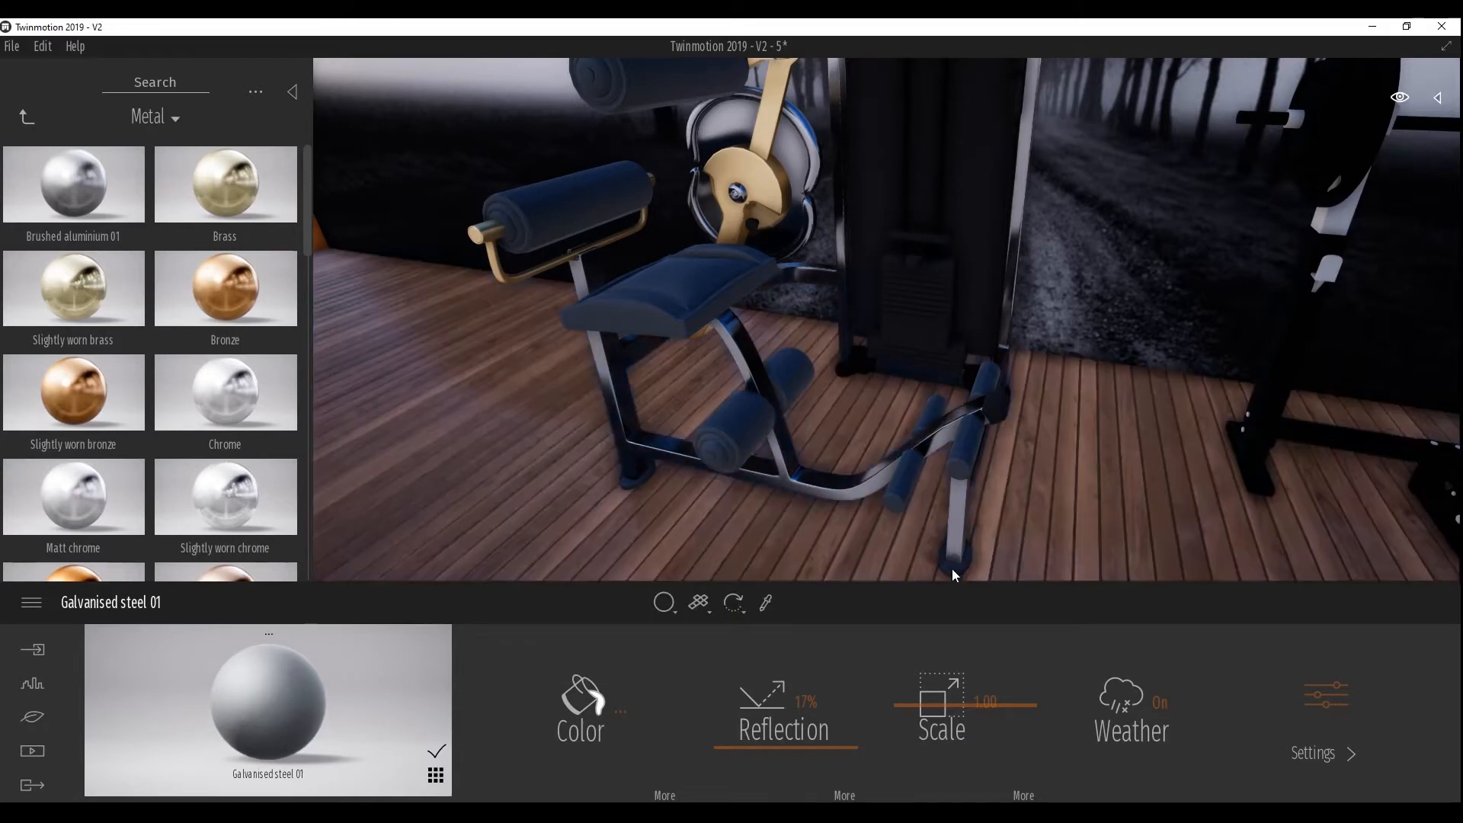
Apply Brushed aluminium 01 to the housing of the machine's weight tower and set its color to grey 6D6D6D
right_drag(920, 503, 979, 393)
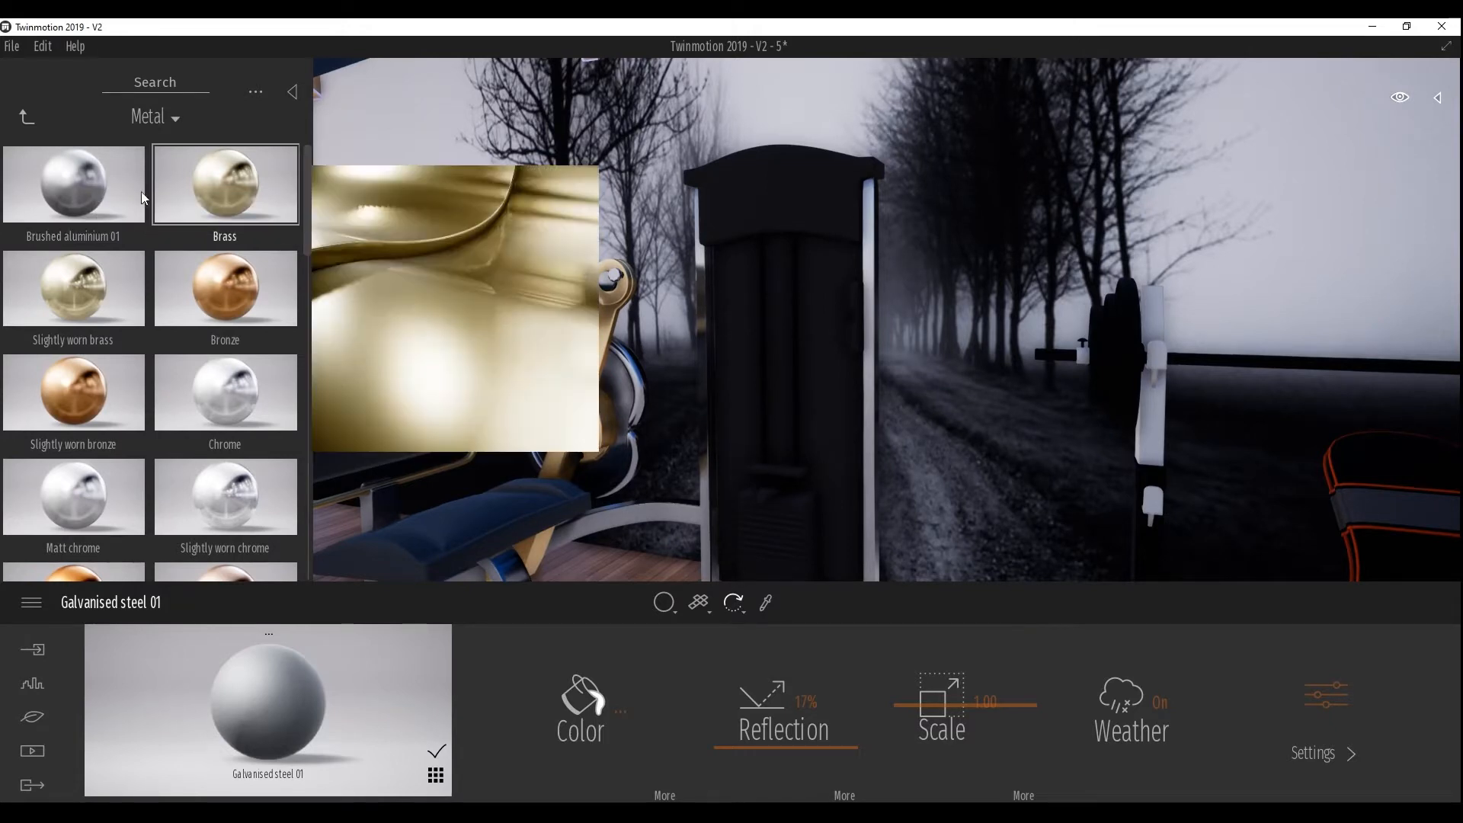
drag(110, 191, 735, 212)
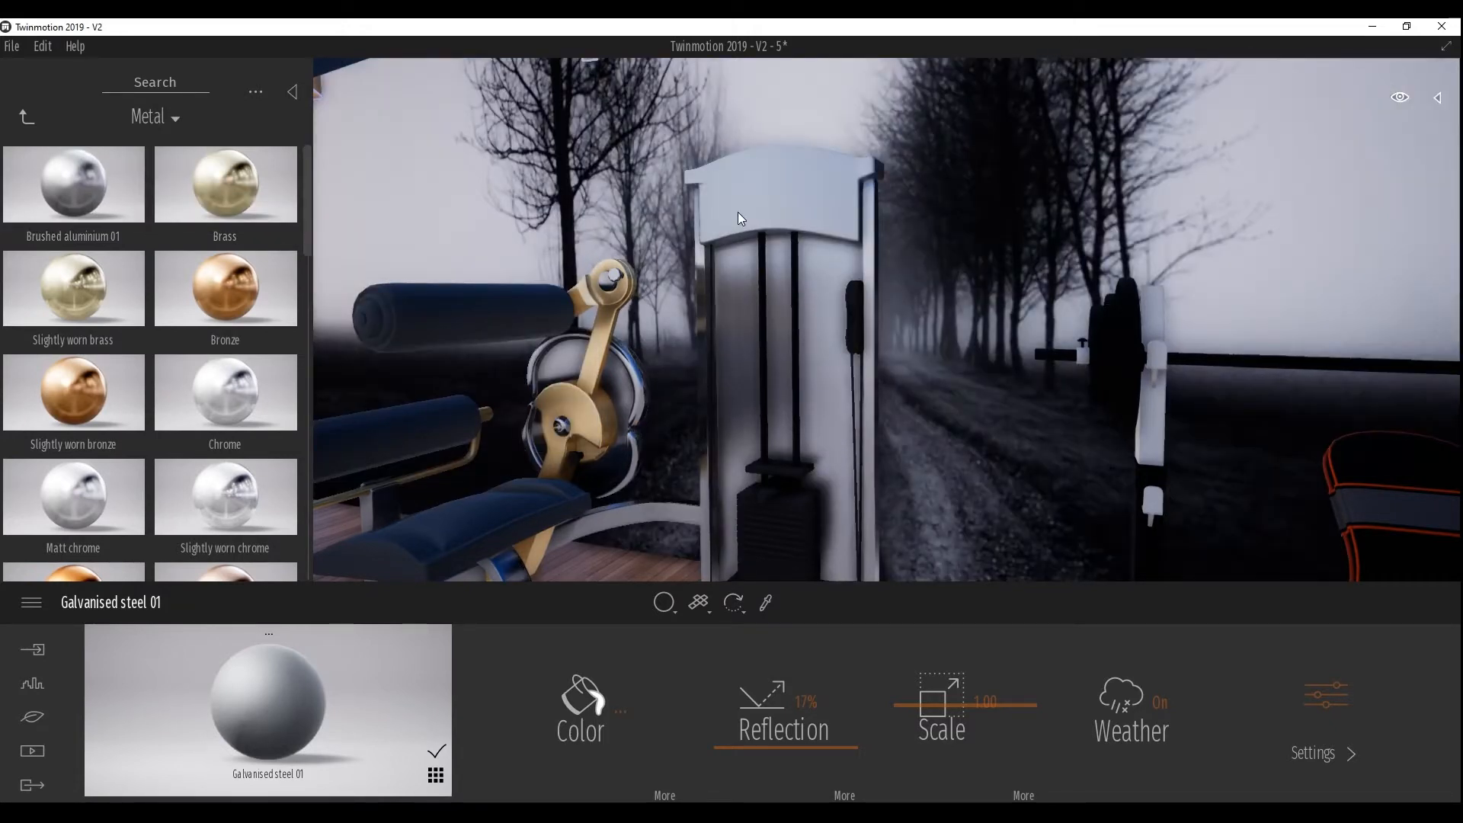
click(621, 712)
drag(723, 385, 723, 437)
drag(705, 293, 1121, 341)
drag(1129, 493, 1126, 468)
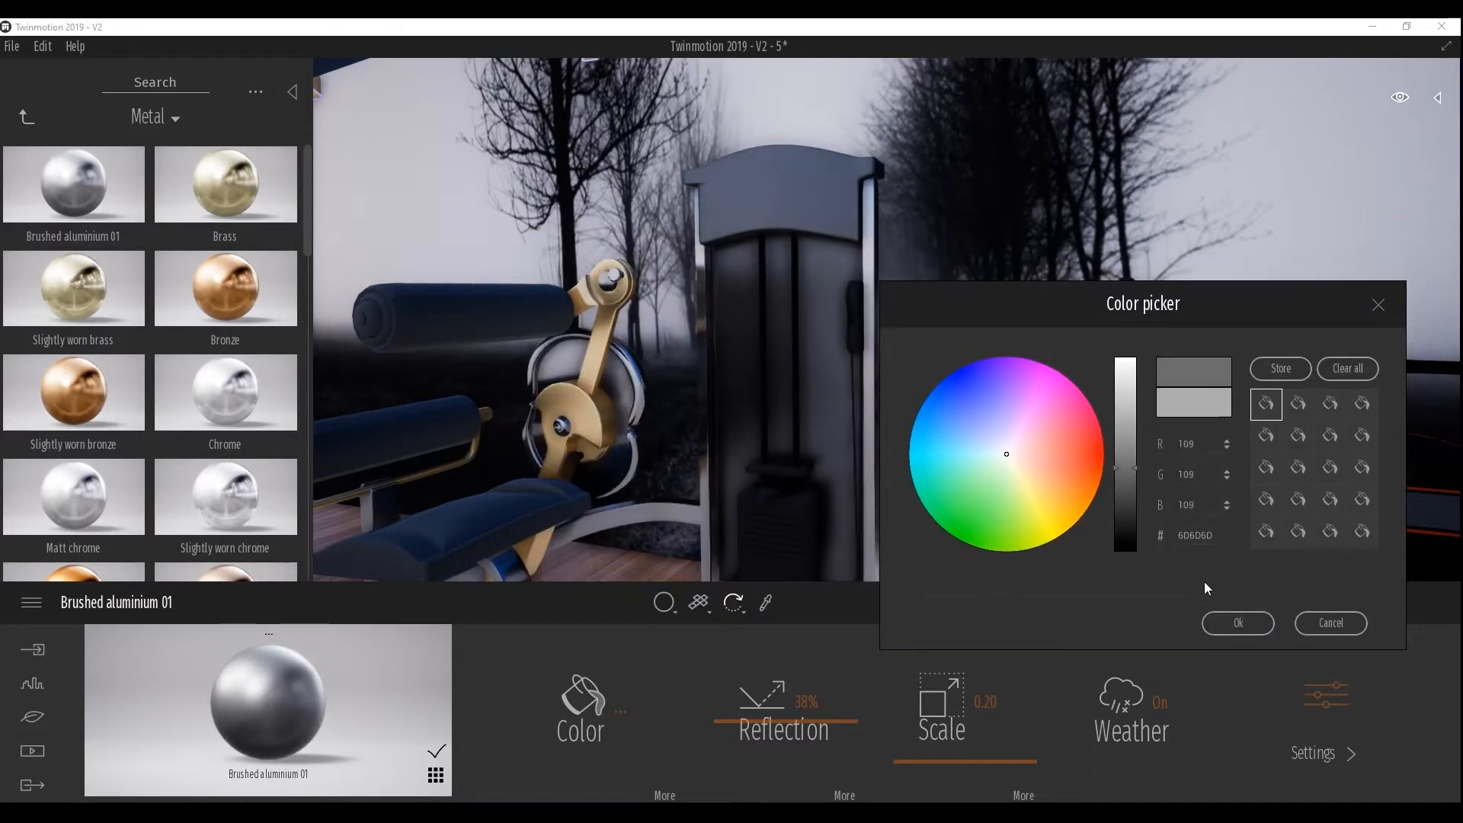
click(1234, 625)
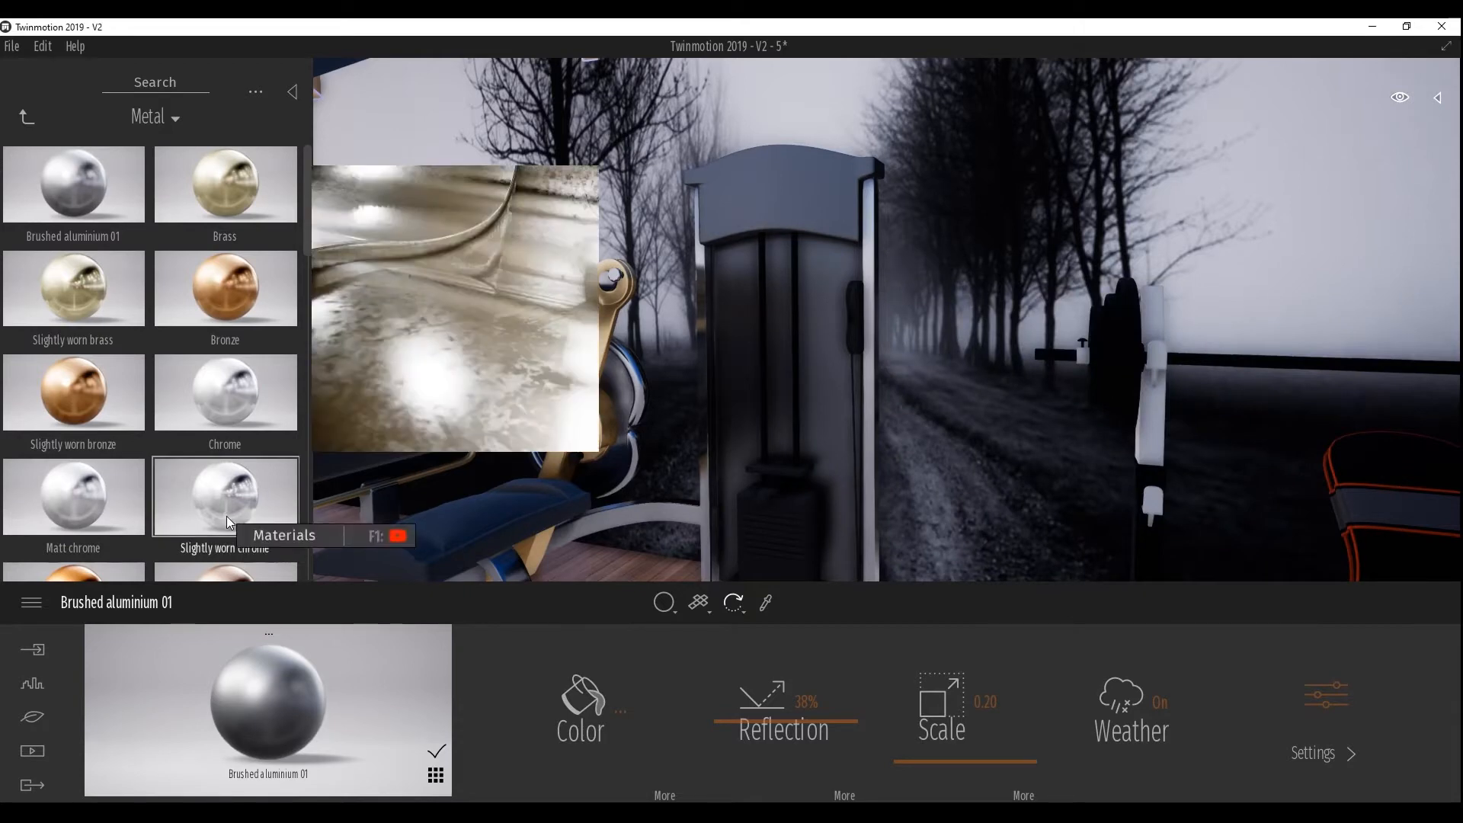
Apply Slightly worn chrome to the two guide rods and the crosspiece inside the weight tower
drag(388, 522, 766, 420)
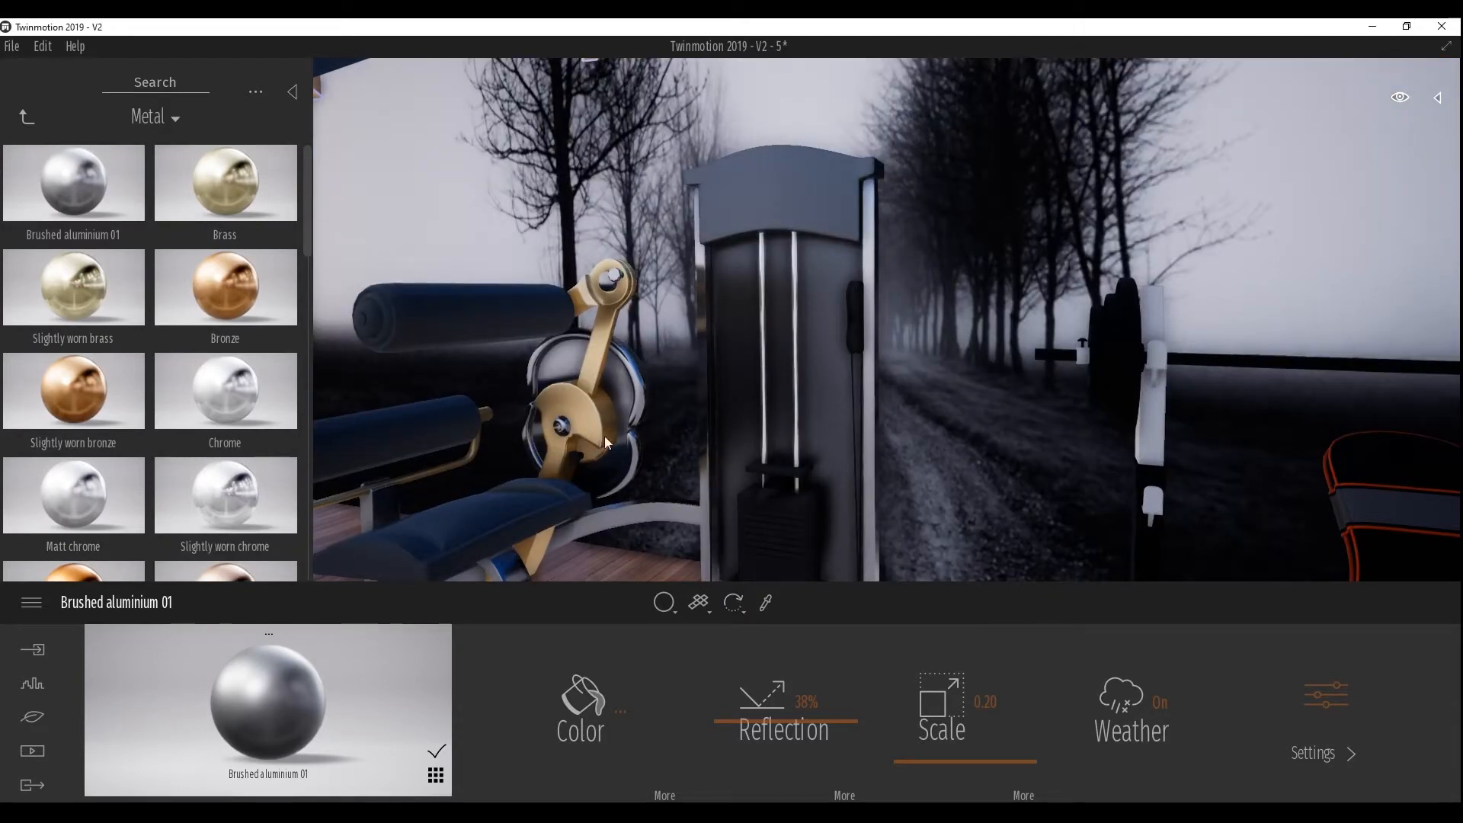
drag(386, 496, 756, 468)
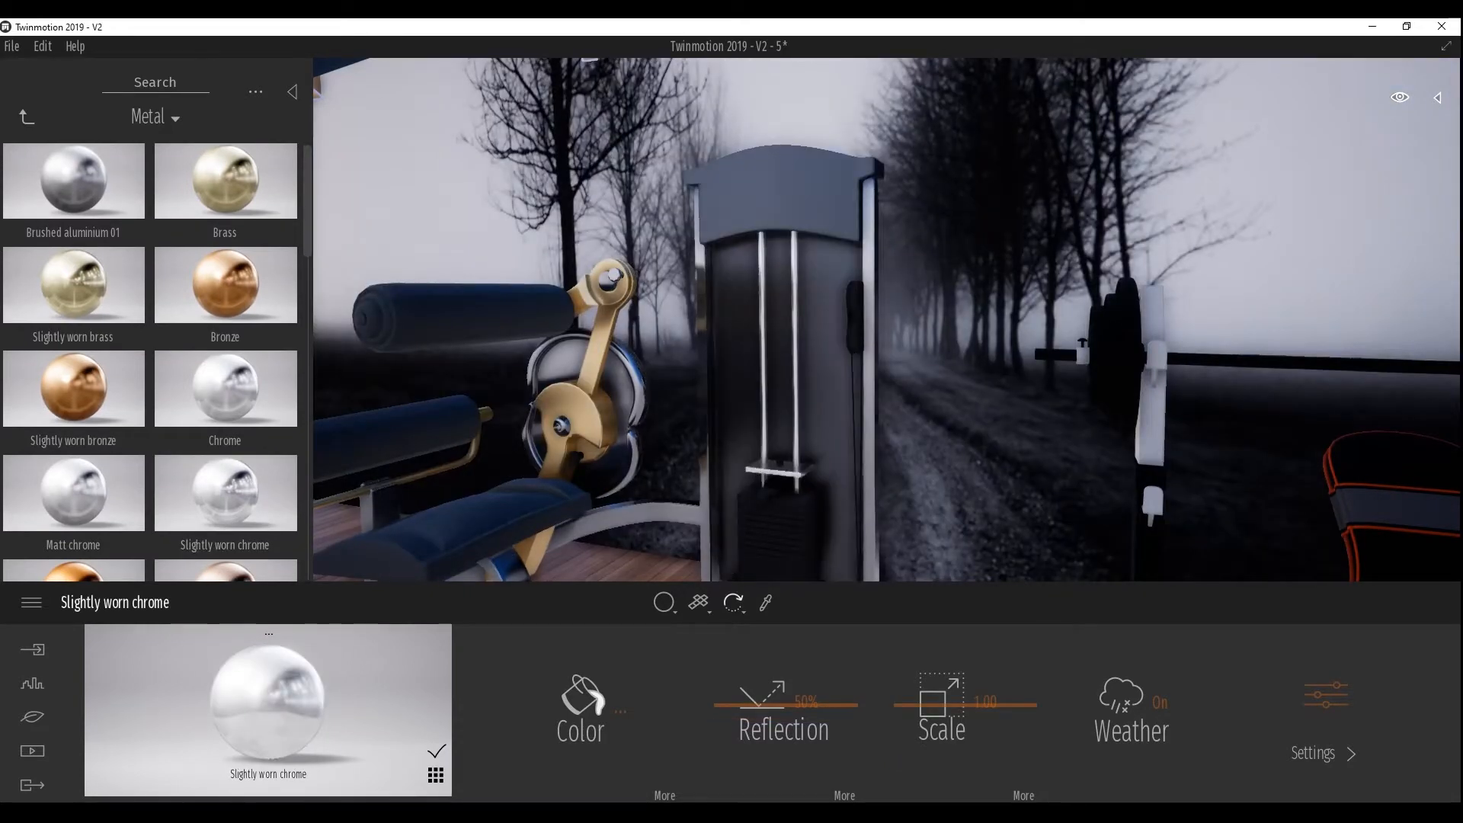
Switch the application mode to Replace material and use Chrome to replace the weight stack's black material
right_drag(762, 471, 779, 497)
drag(681, 428, 819, 428)
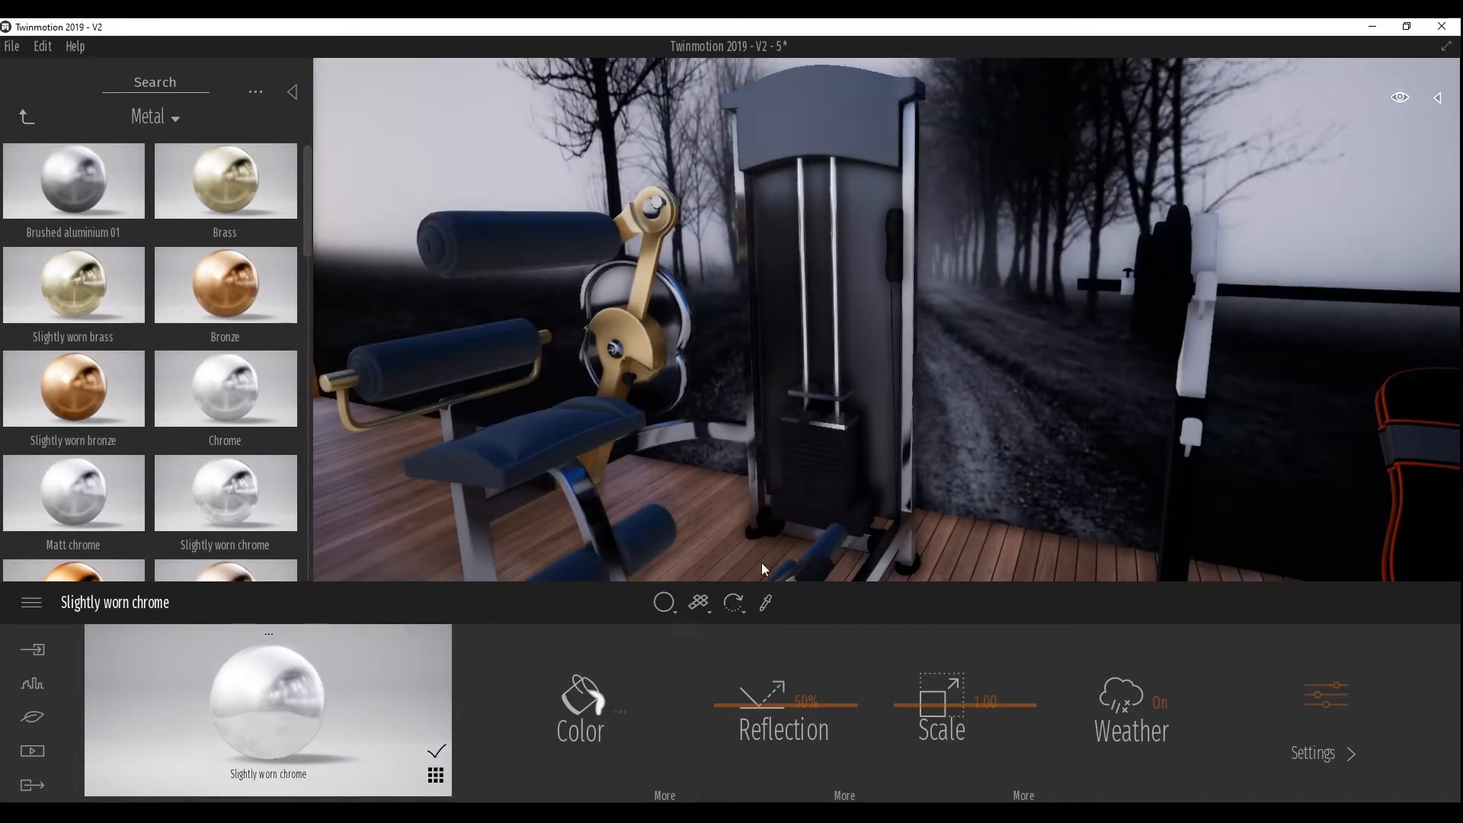
click(662, 604)
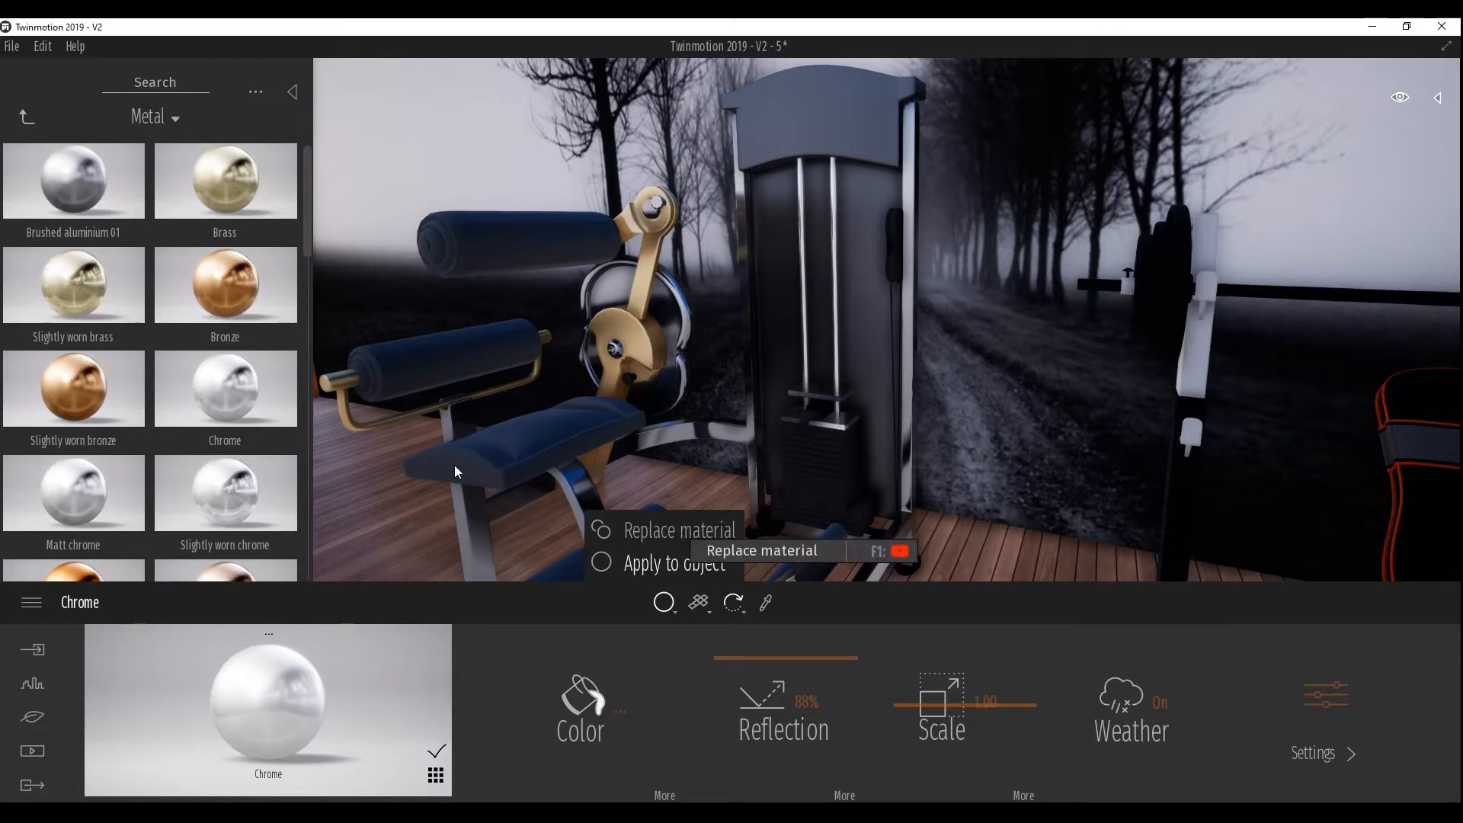
click(678, 530)
click(816, 431)
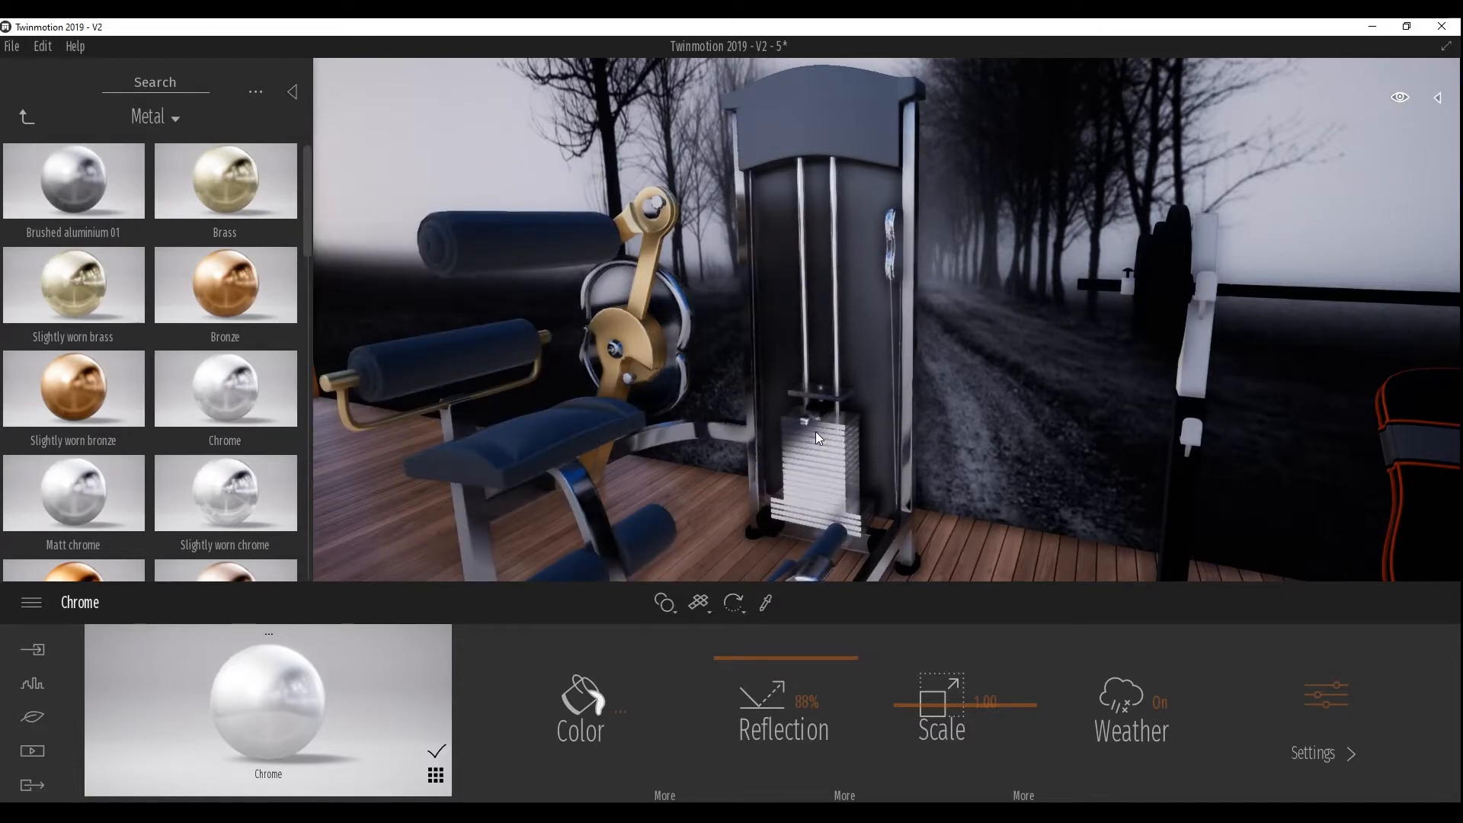
Sample the dark blue Galvanised steel 01, switch back to Apply to object, and apply it to the weight tower's feet
right_drag(842, 500, 637, 559)
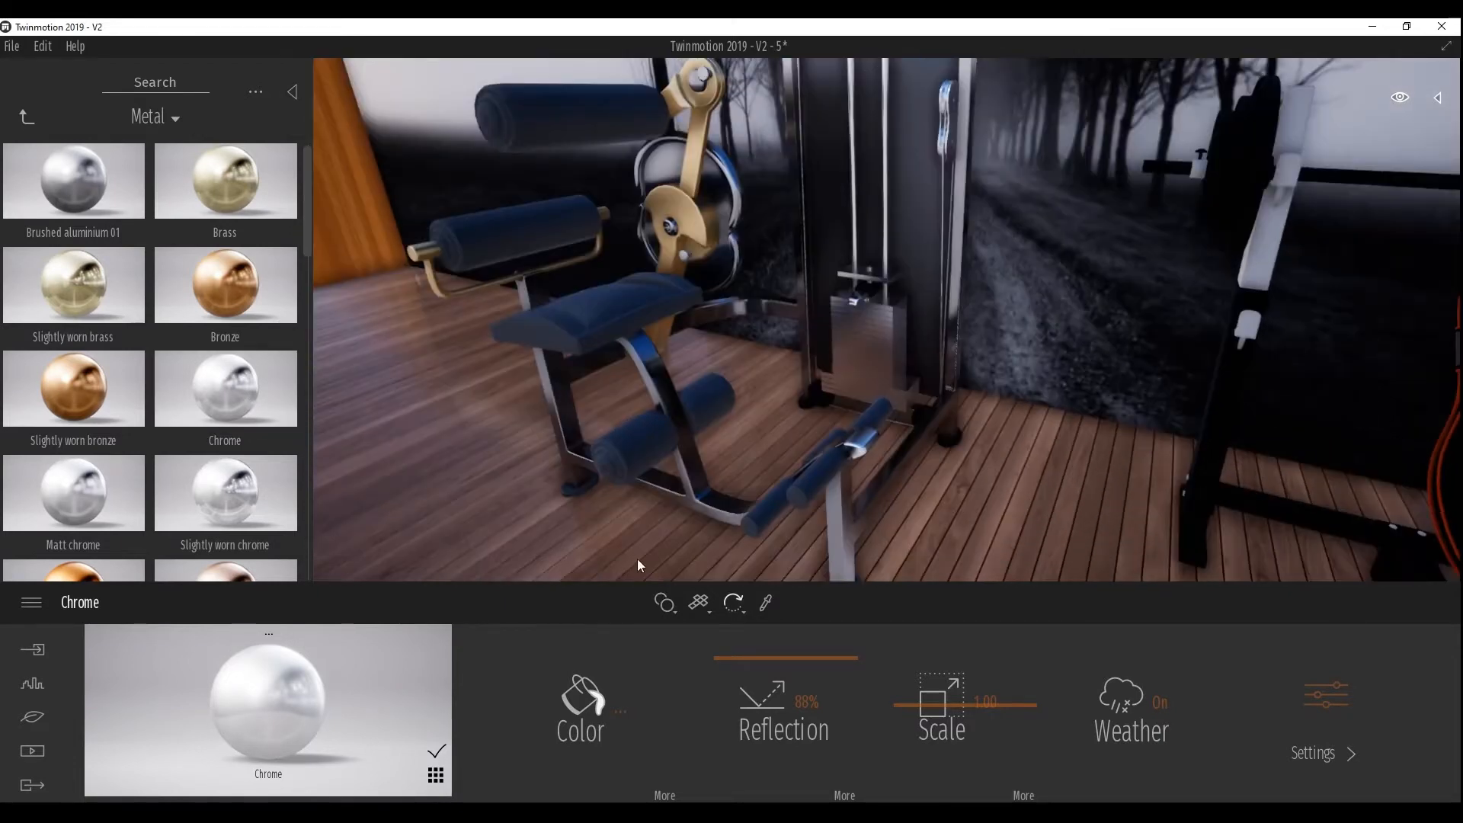
click(766, 603)
click(664, 603)
drag(293, 703, 959, 439)
drag(277, 692, 853, 396)
Sample the silver Brushed aluminium 01 from the tower frame and use Replace material to put it on the barbell rack and bench
right_drag(853, 396, 1010, 297)
scroll(887, 320, down, 3)
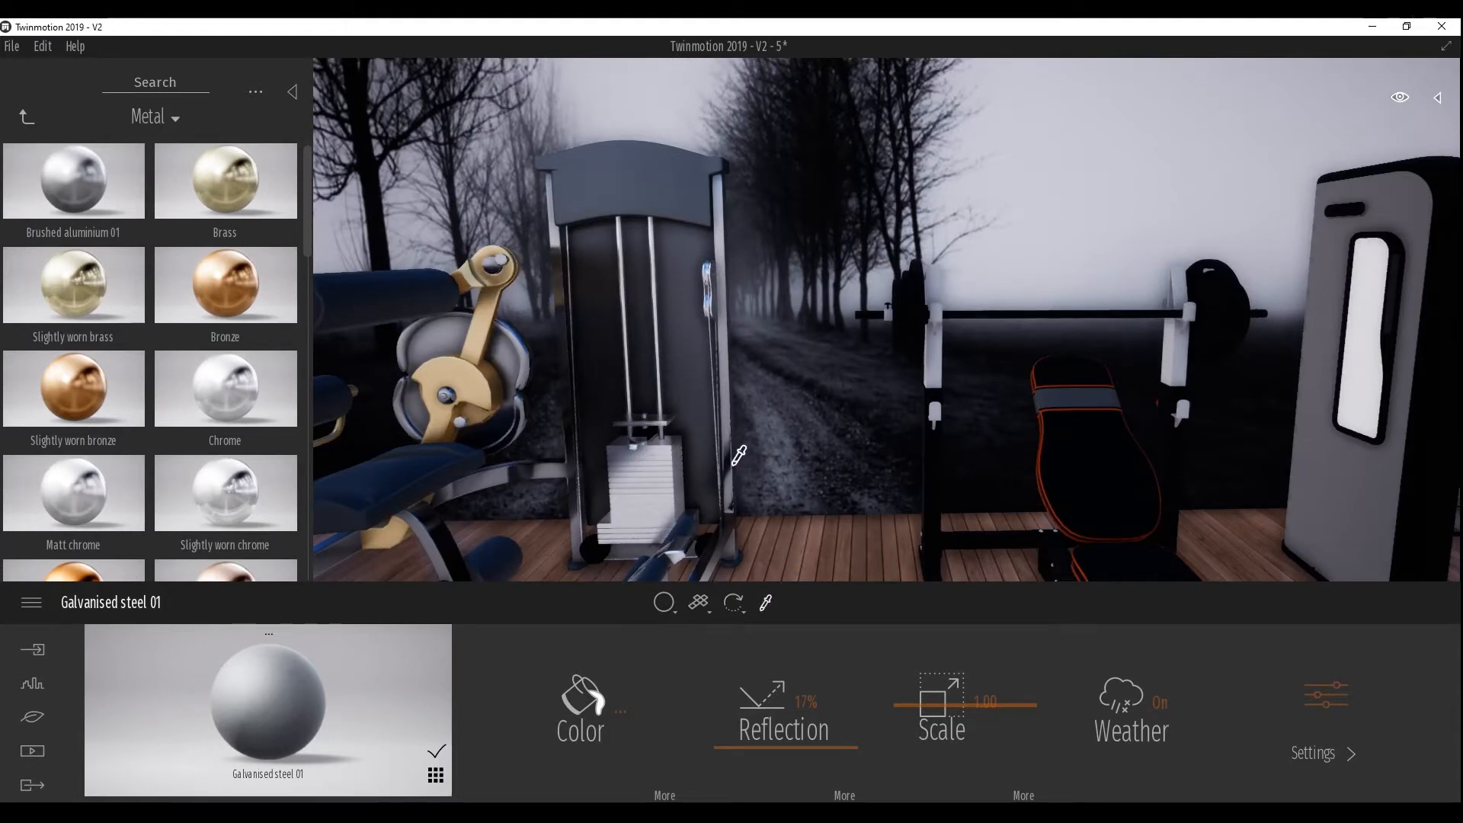
click(729, 464)
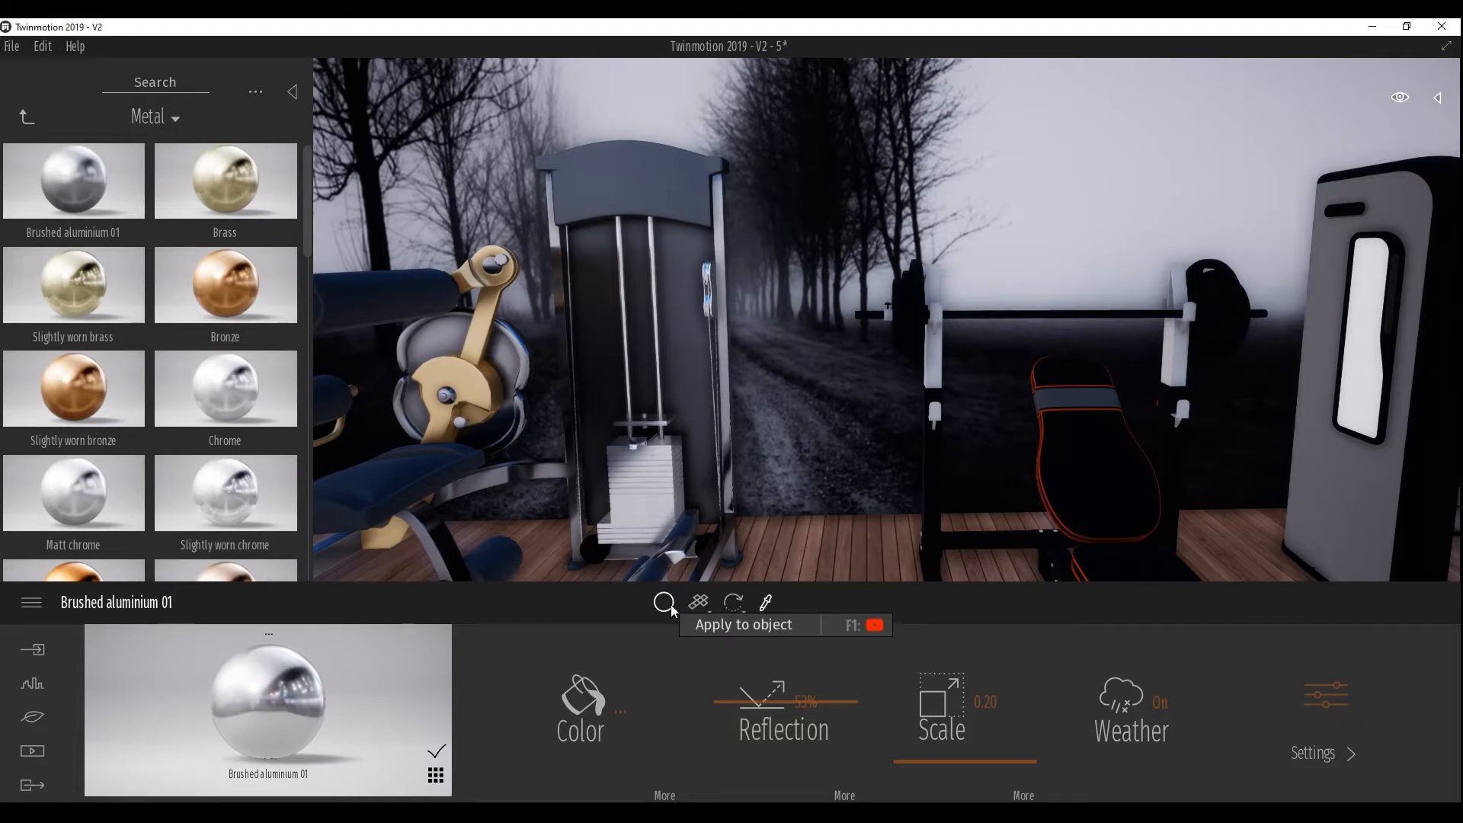
click(668, 608)
click(684, 537)
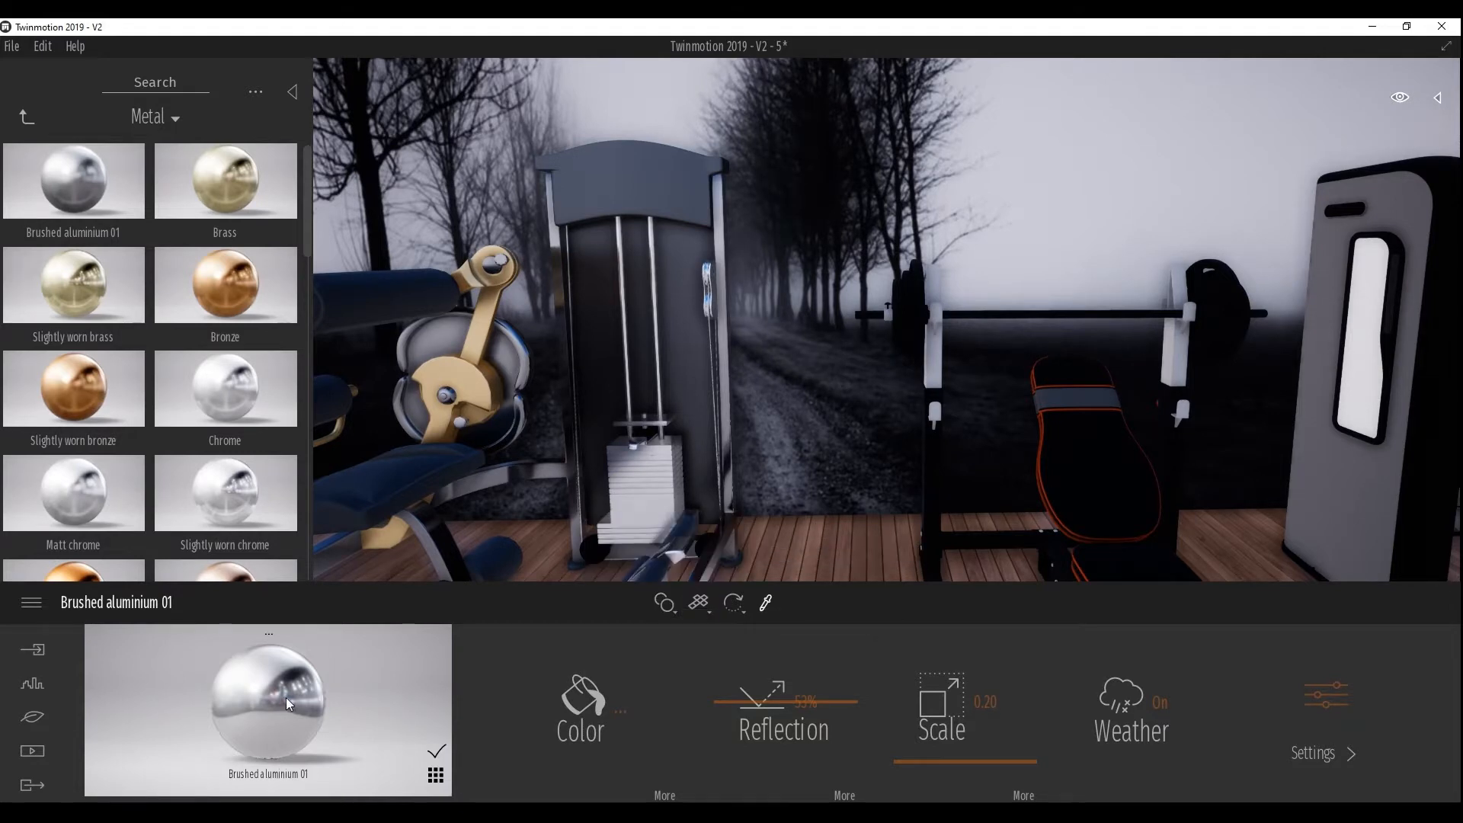
click(928, 470)
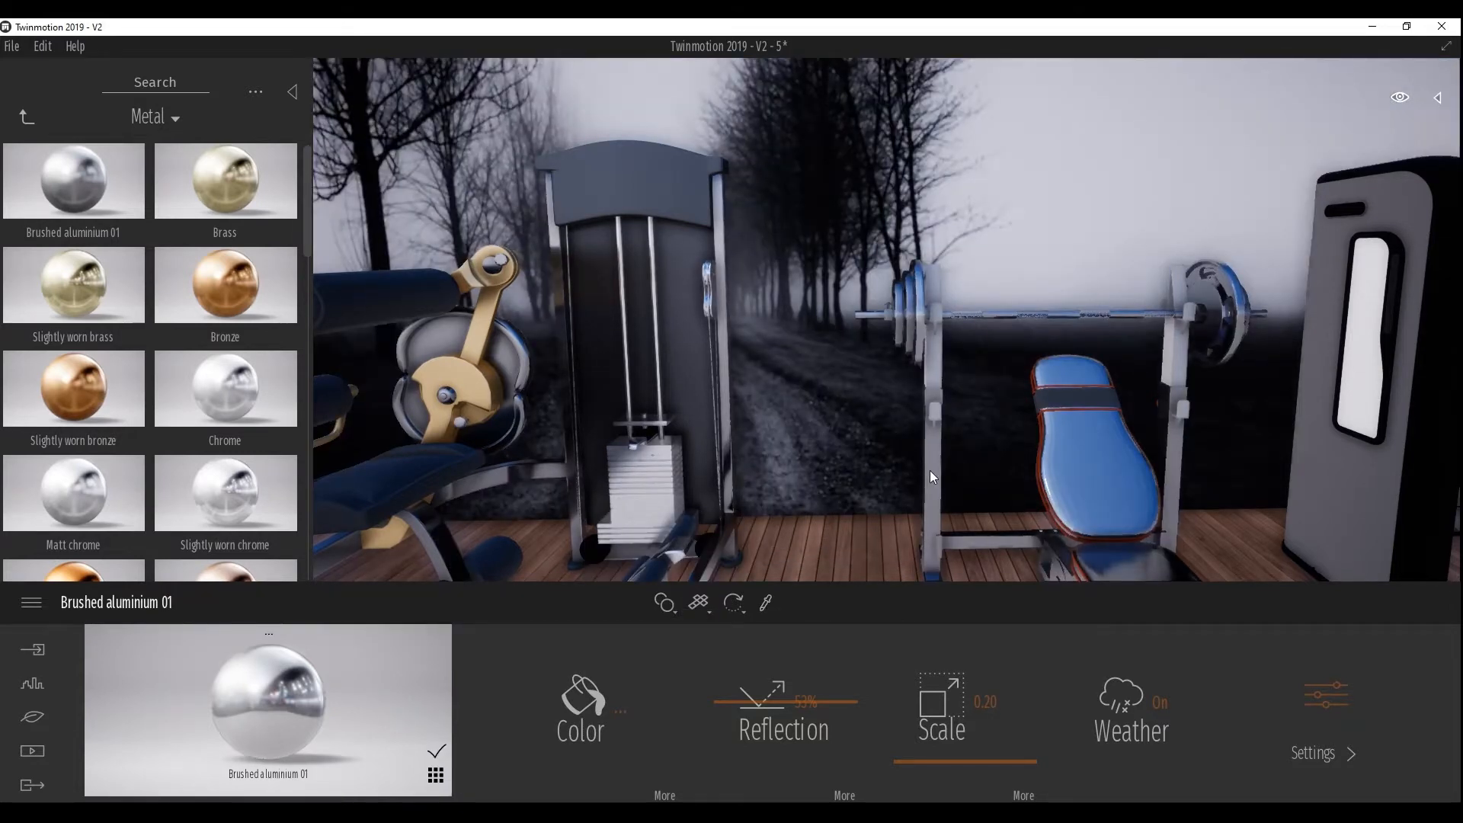
Switch back to Apply to object and apply Aluminium siding 01 to the weight plates at both ends of the barbell
click(664, 602)
click(681, 562)
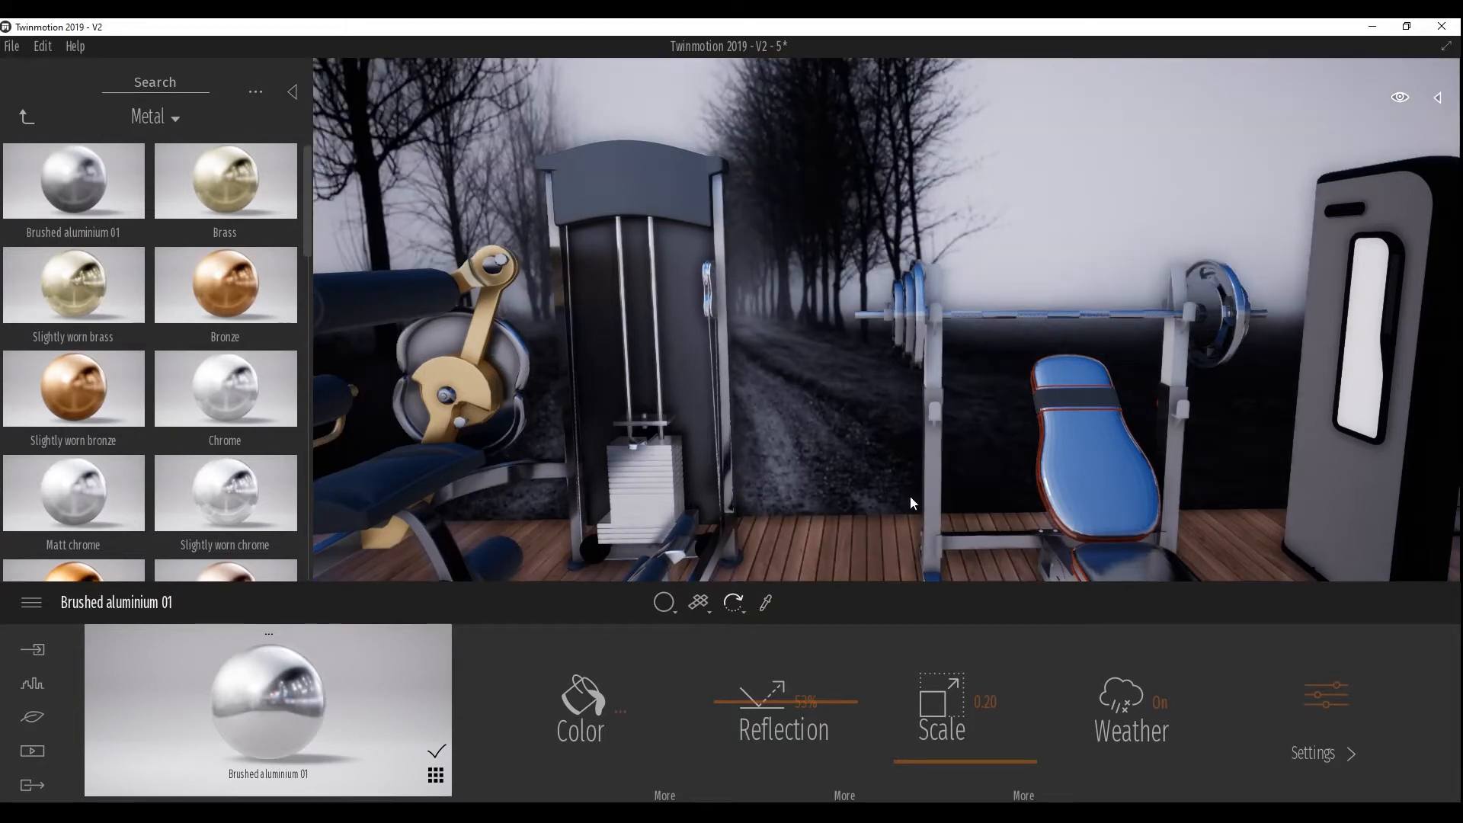
scroll(308, 303, down, 5)
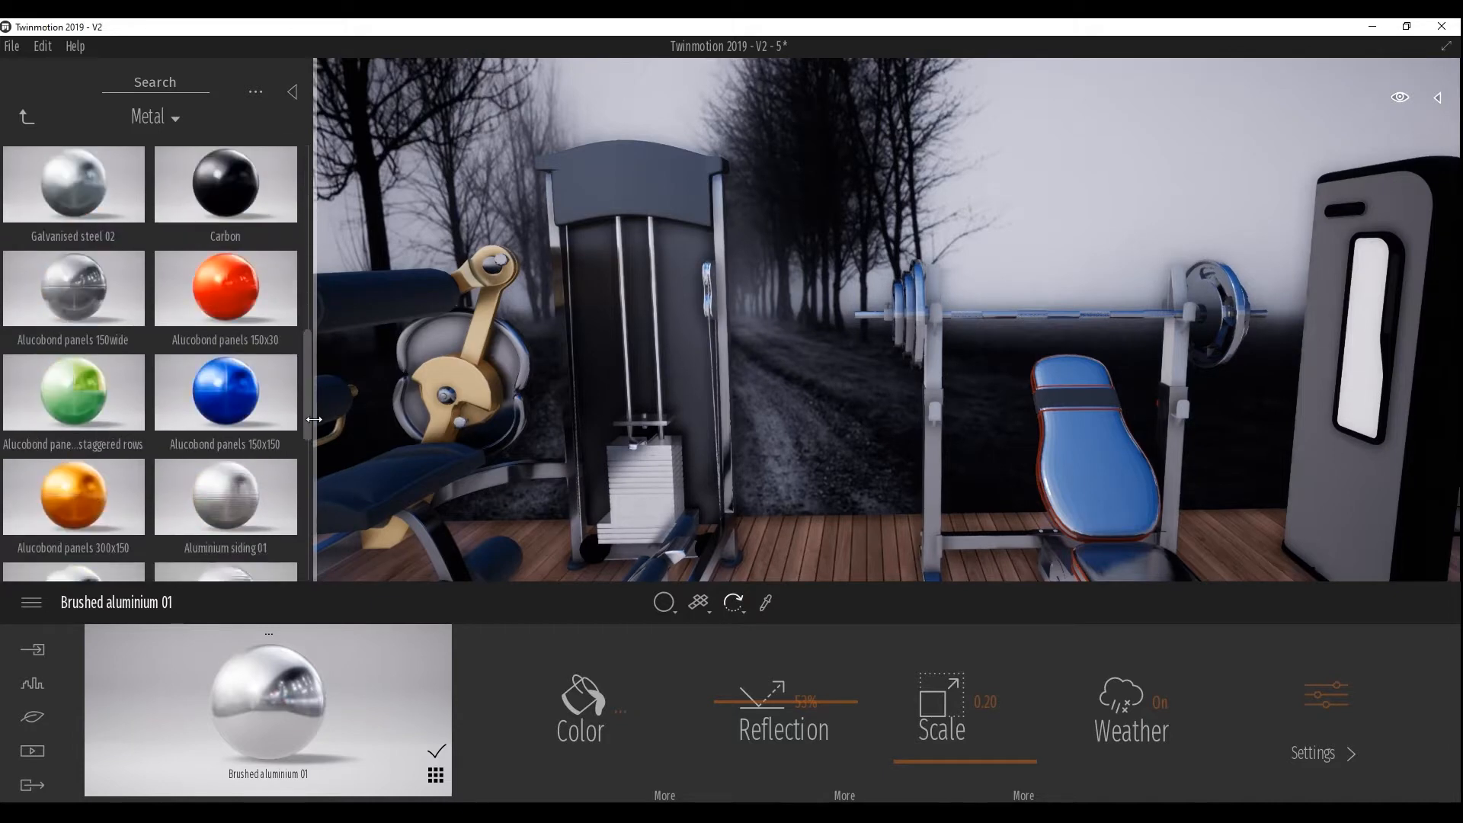
drag(234, 476, 908, 310)
shift+middle_drag(909, 309, 878, 428)
scroll(877, 428, up, 2)
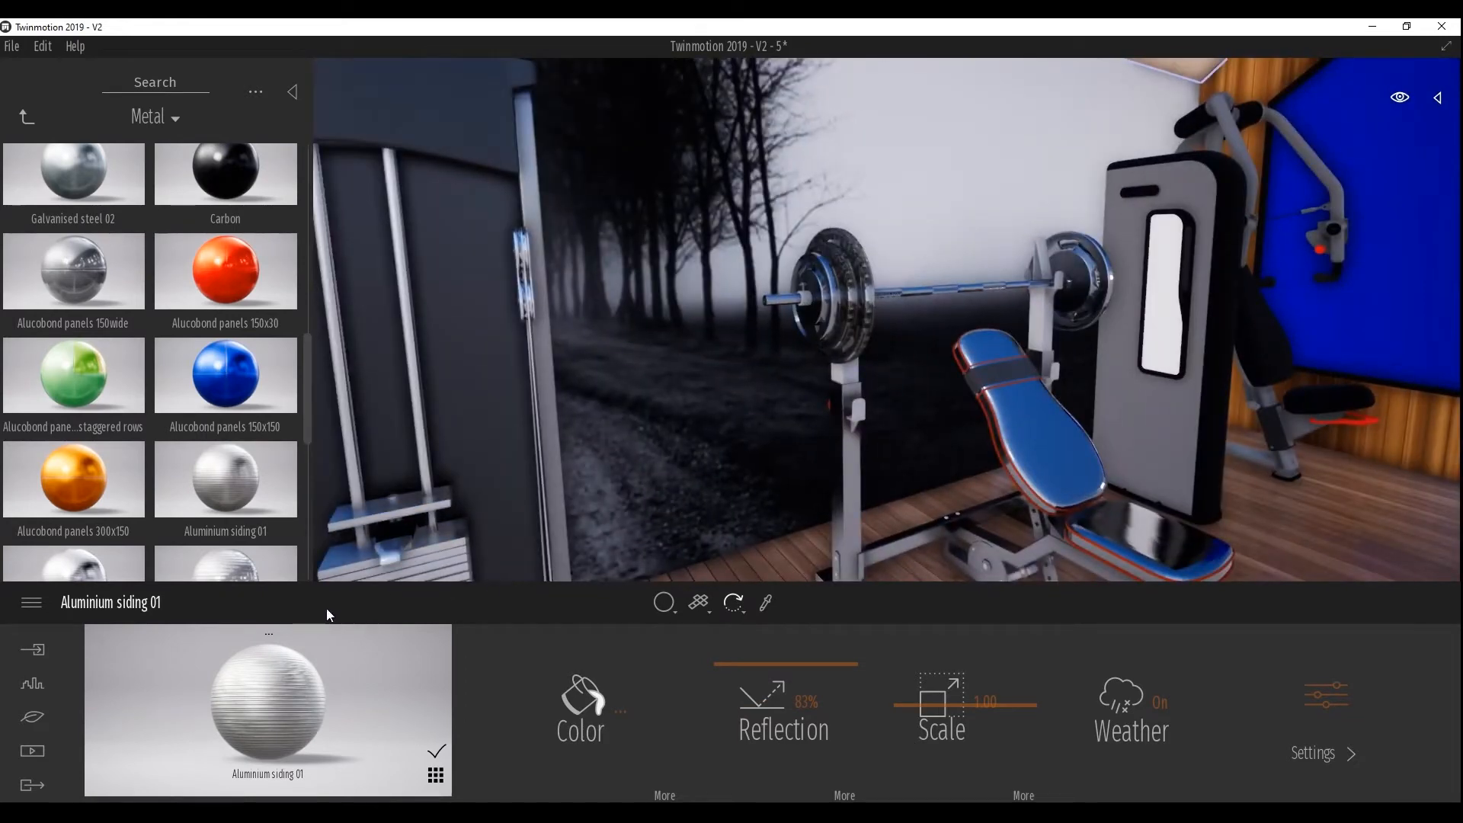
drag(665, 398, 826, 294)
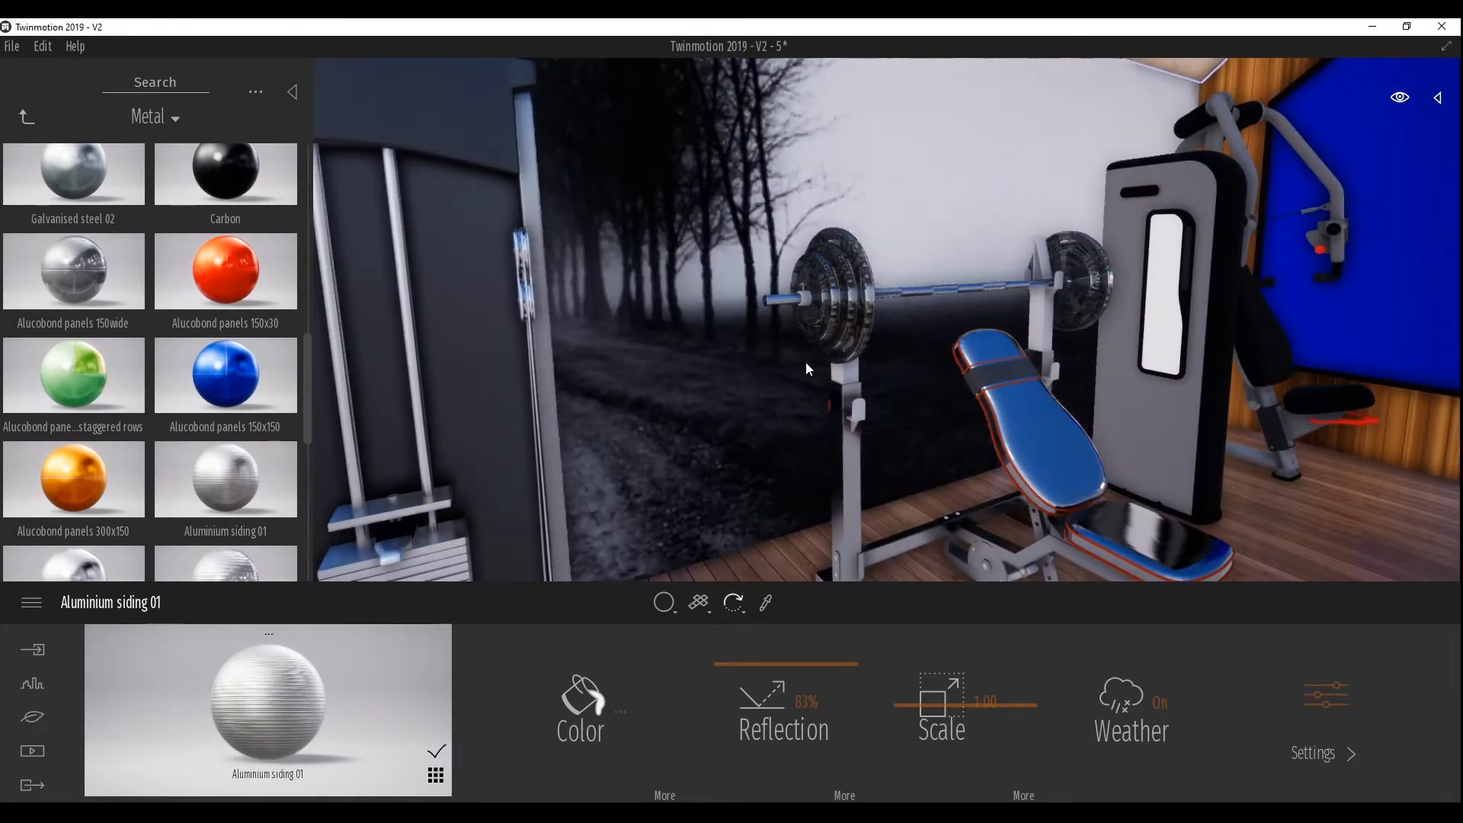
Sample the dark blue Galvanised steel 01 from the padded foot bar and apply it to the bench's backrest and seat cushion
right_drag(836, 418, 748, 570)
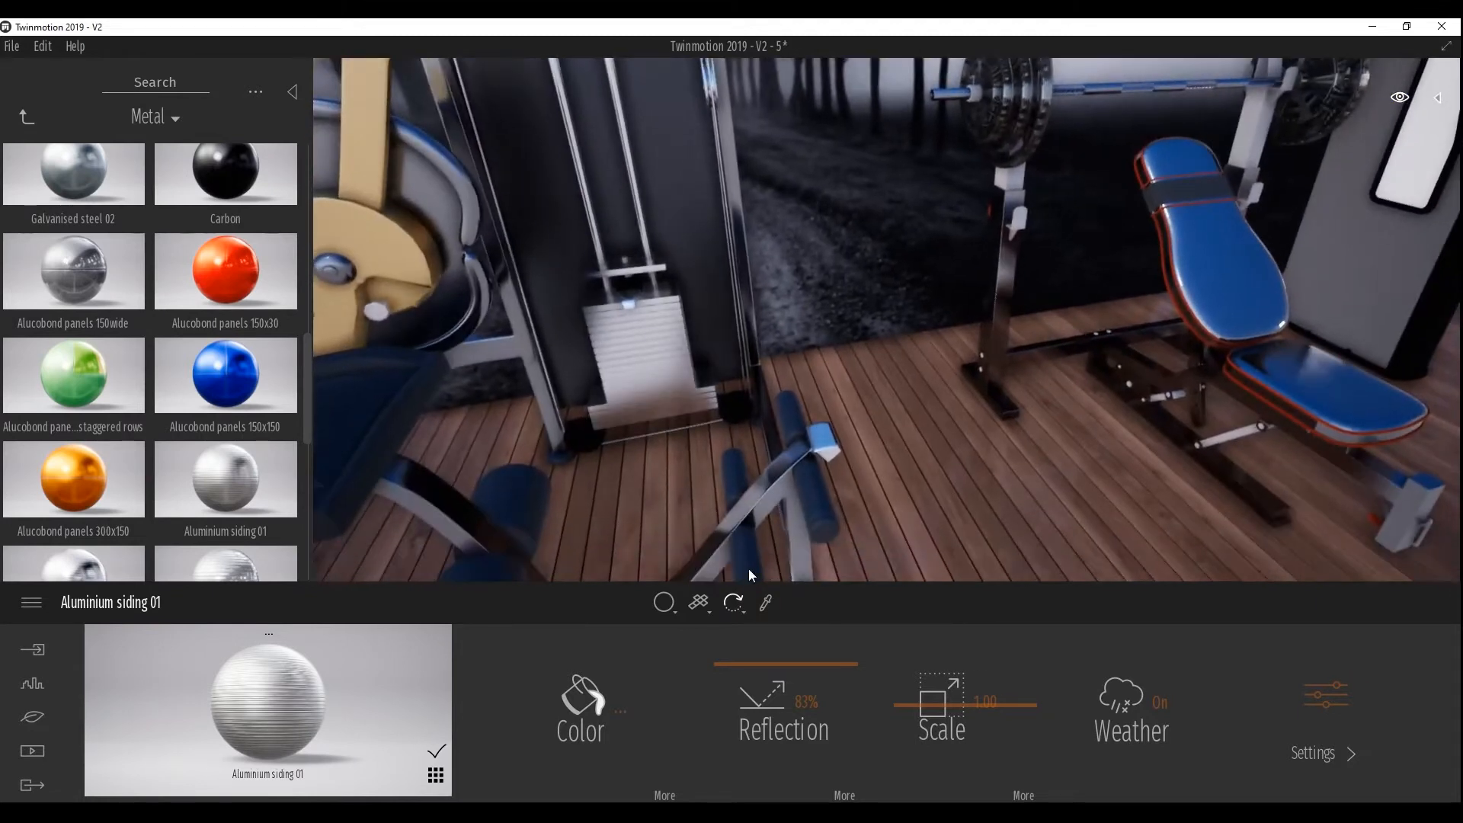
click(821, 491)
drag(1156, 327, 1212, 278)
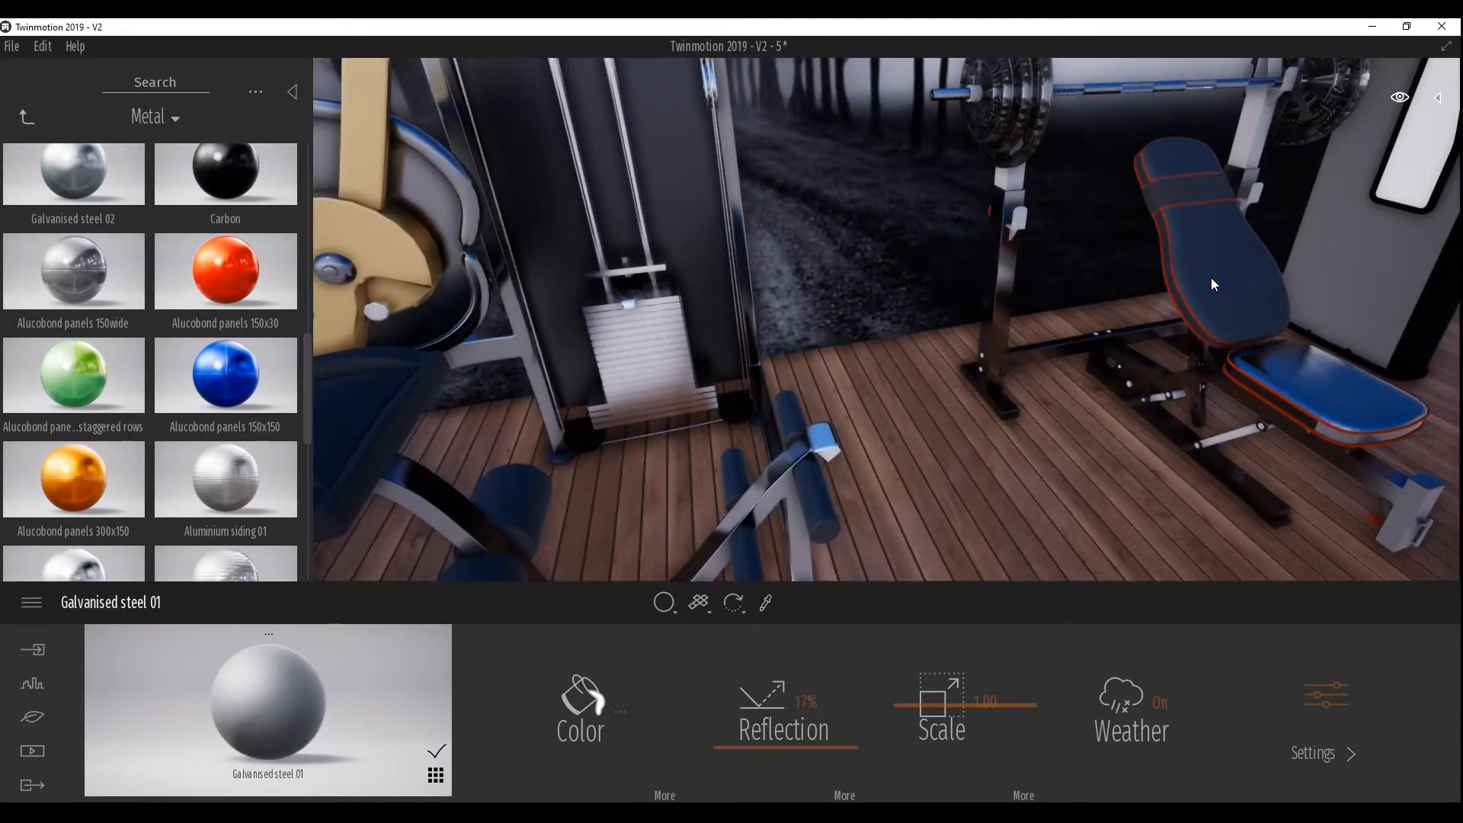
drag(317, 726, 1306, 379)
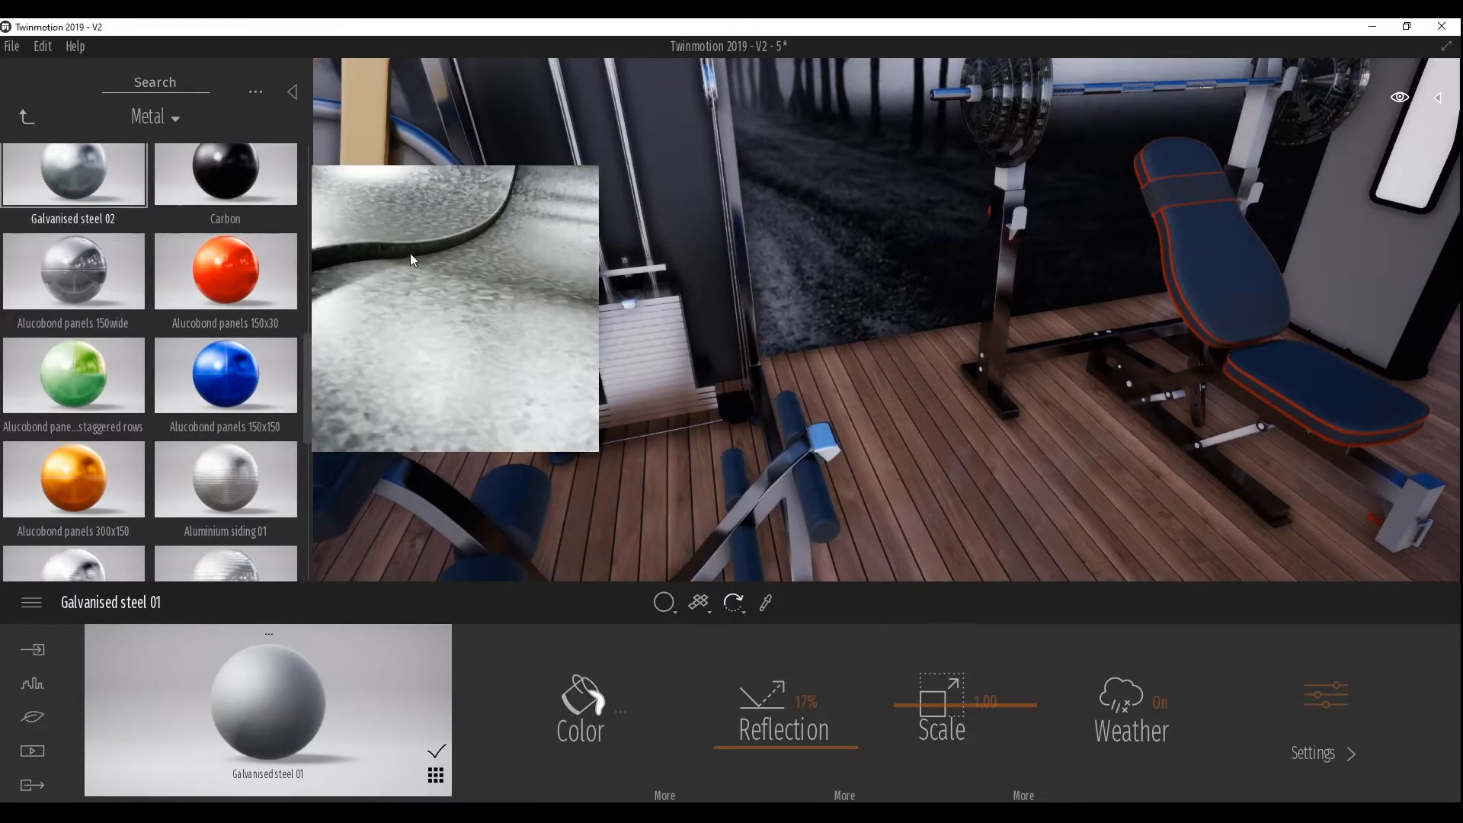
Apply Brushed aluminium 01 to the metal supports under the bench and set the Brushed aluminium reflection to 63%
drag(311, 320, 323, 136)
mouse_move(92, 198)
mouse_down()
mouse_move(1107, 356)
mouse_move(1230, 440)
mouse_up()
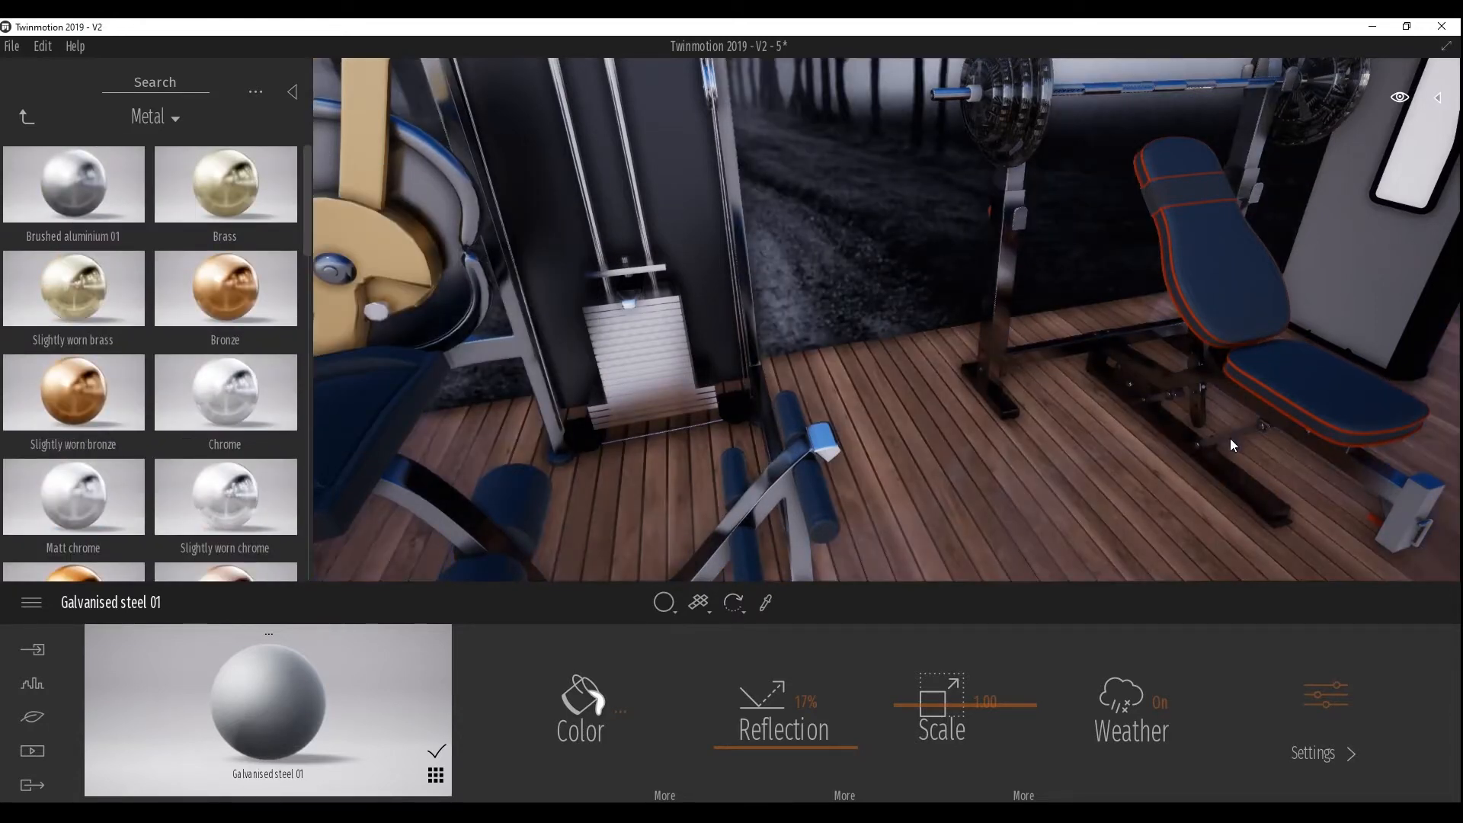
drag(736, 727, 789, 672)
Apply Brushed aluminium 01 to the piping around the bench cushions and set its color to red, RGB 174, 10, 23
mouse_move(887, 320)
right_down()
mouse_move(1051, 243)
mouse_move(1006, 263)
mouse_move(869, 266)
mouse_move(937, 244)
mouse_move(876, 270)
mouse_move(732, 286)
mouse_move(778, 297)
right_up()
key(d)
key(w)
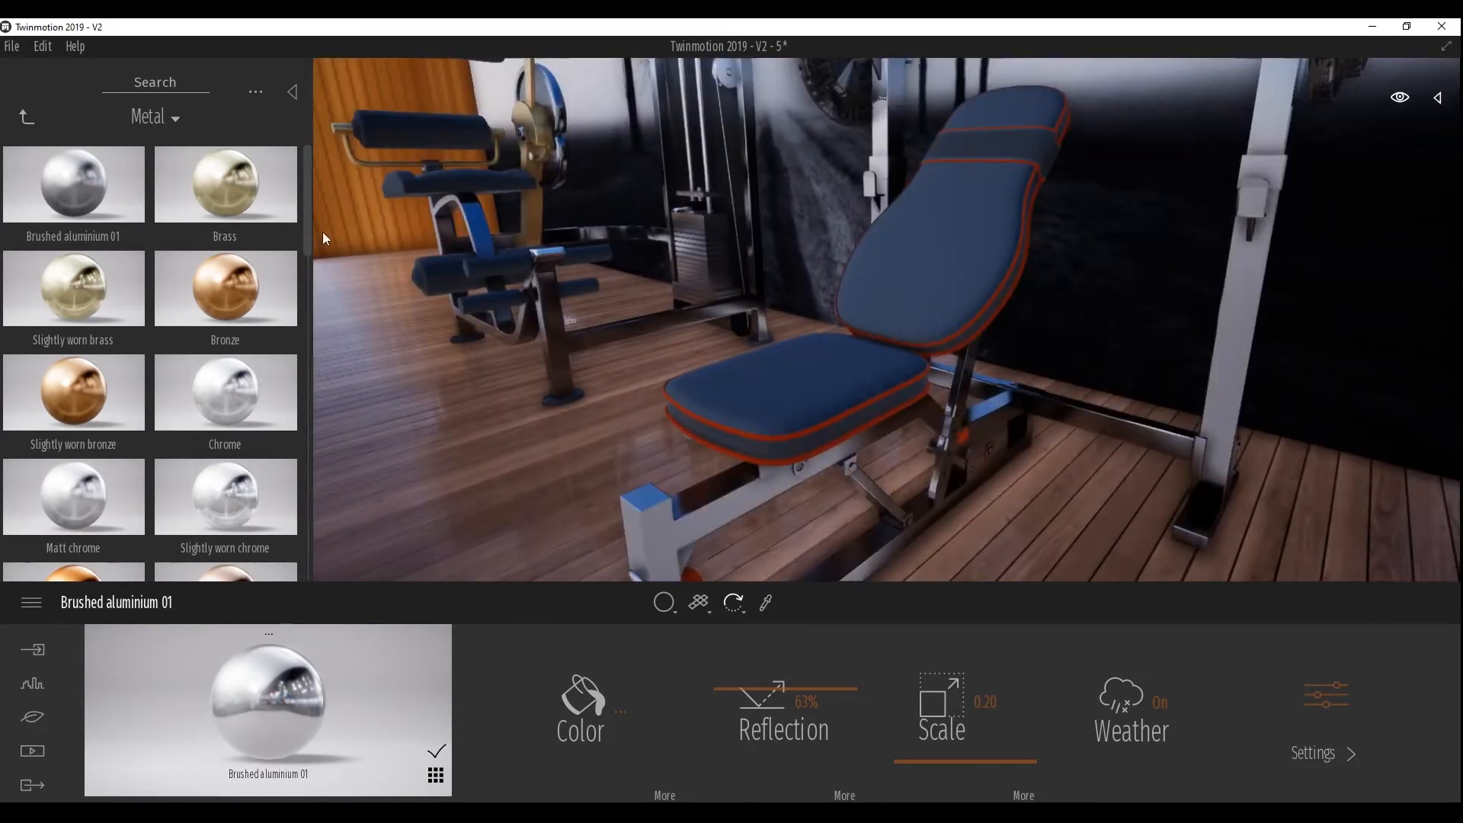
mouse_move(90, 186)
mouse_down()
mouse_move(715, 434)
mouse_move(778, 437)
mouse_up()
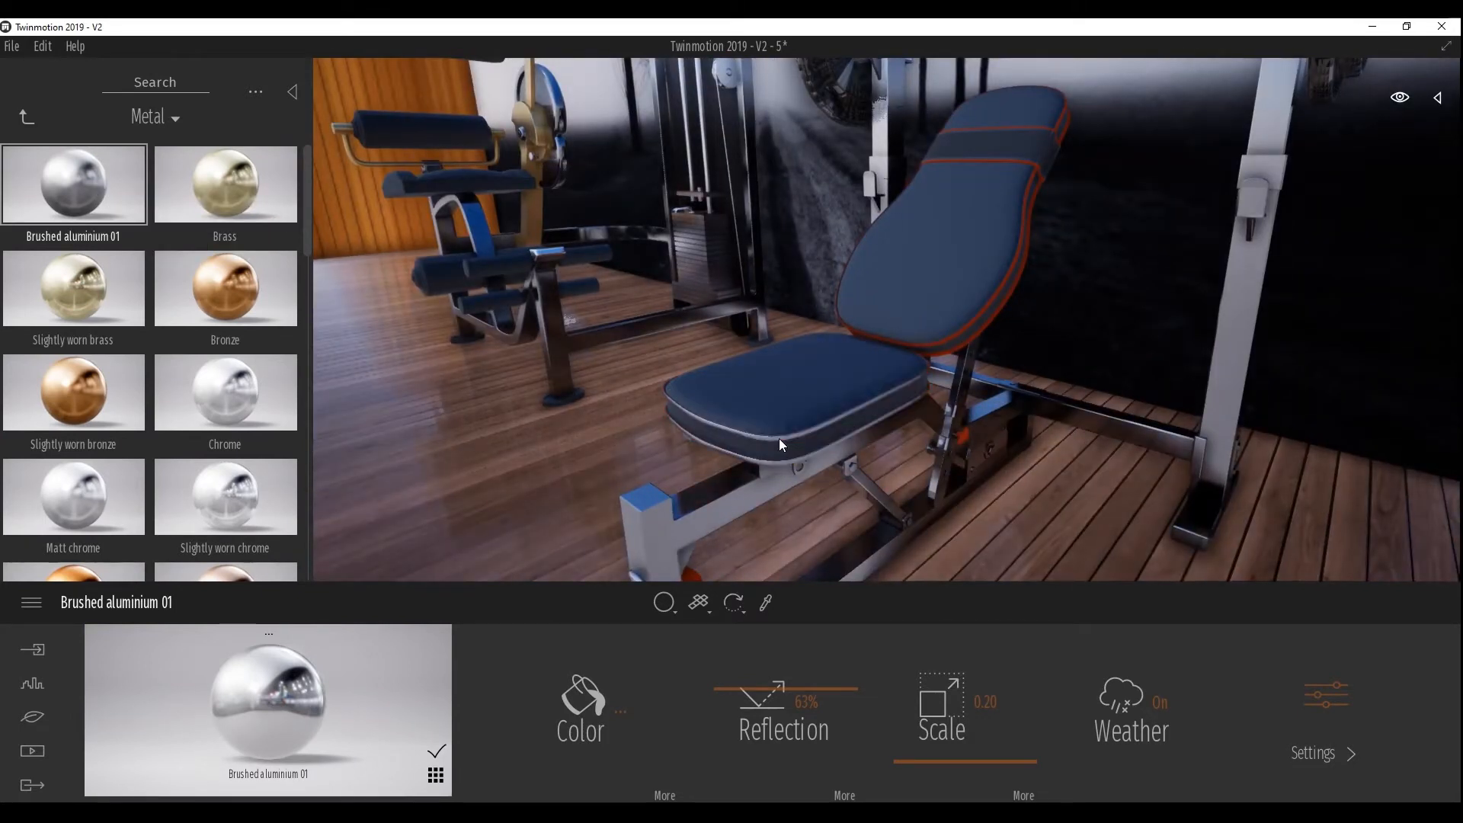
click(614, 709)
drag(647, 399, 684, 396)
drag(731, 258, 1050, 444)
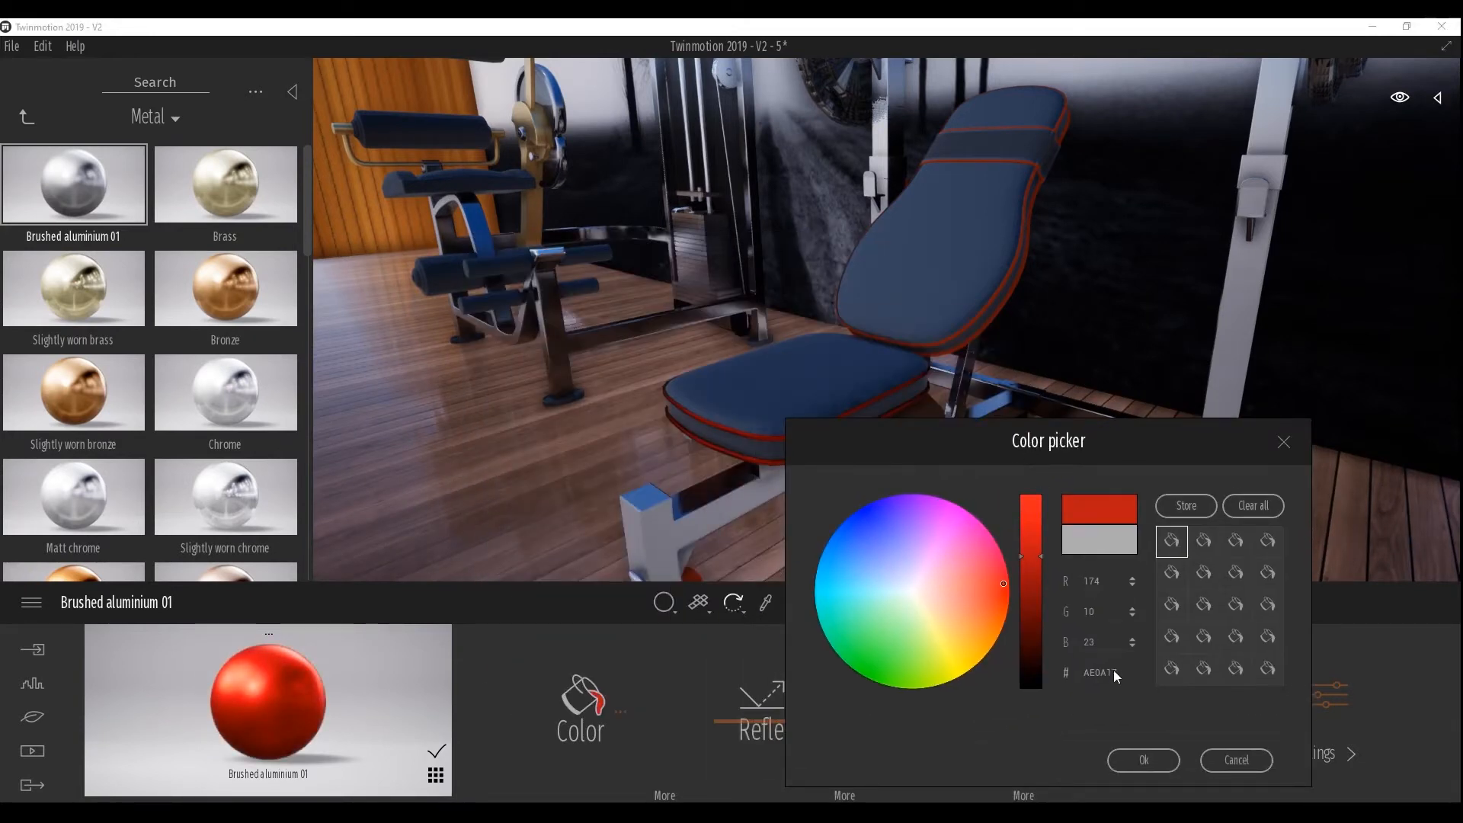
click(1151, 763)
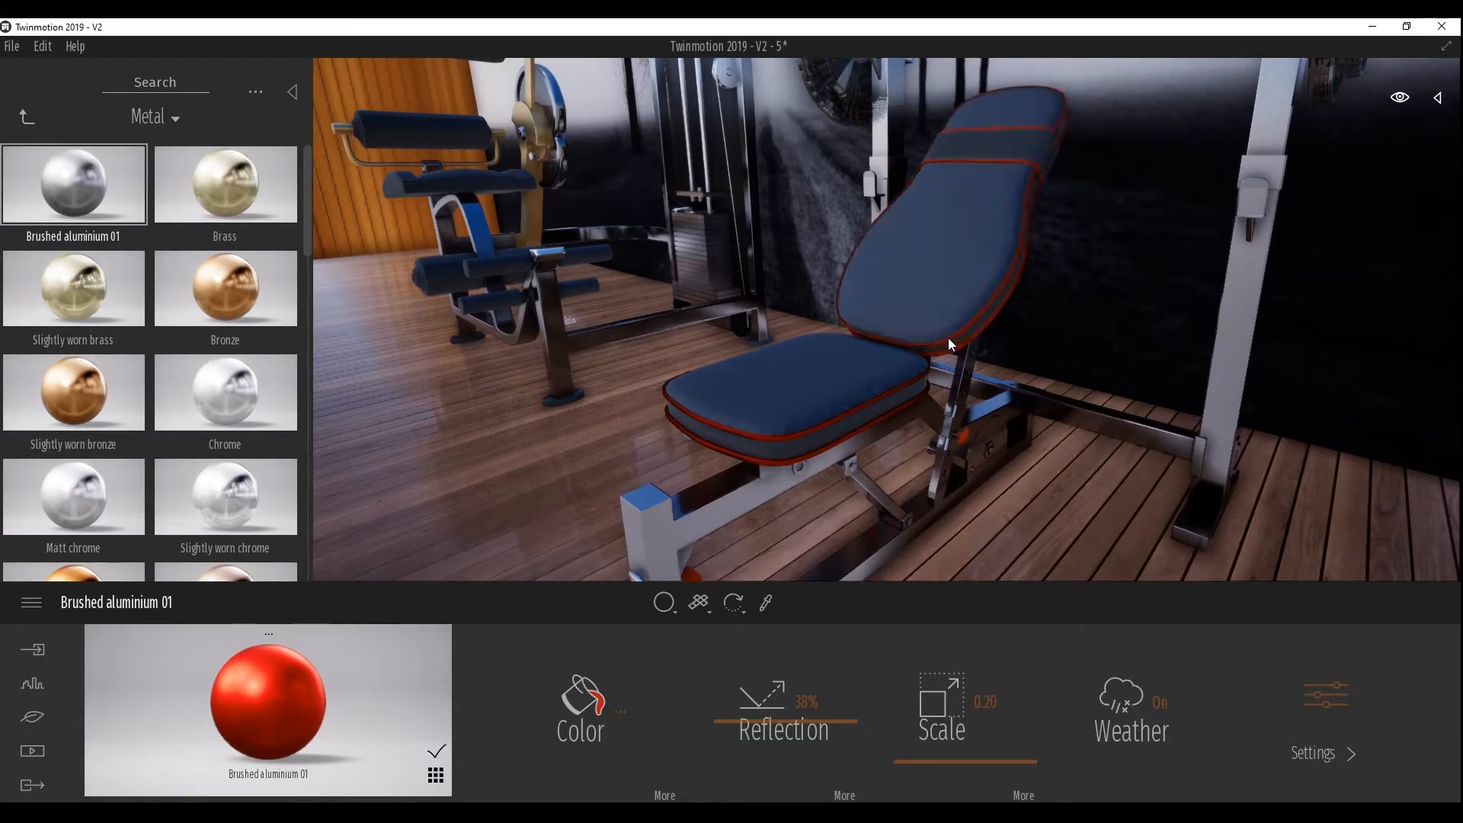
right_drag(887, 320, 814, 560)
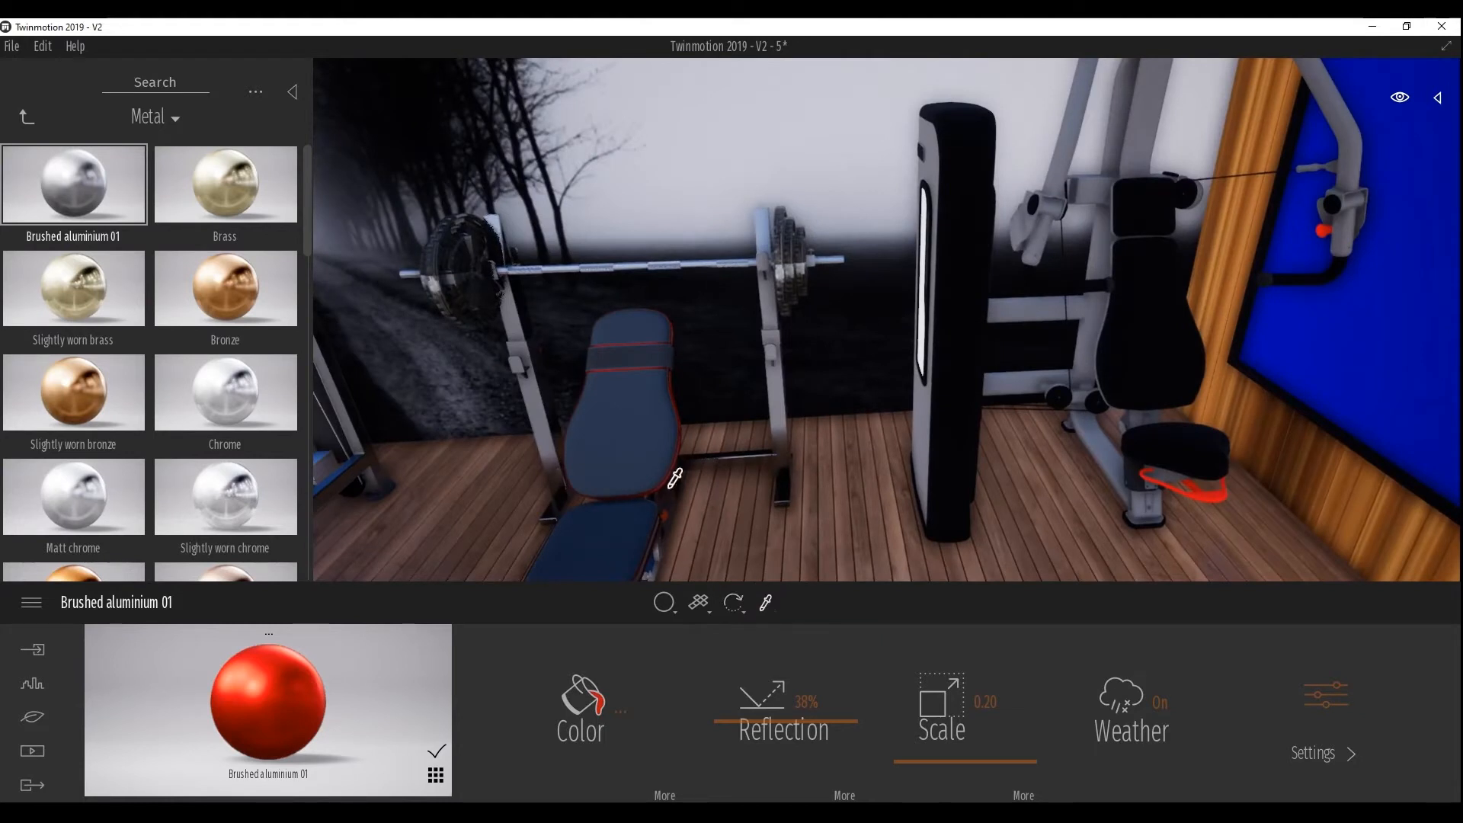
Sample the dark blue Galvanised steel 01 from the bench and apply it to the exercise machine's backrest, headrest and seat
click(653, 455)
drag(352, 661, 1156, 372)
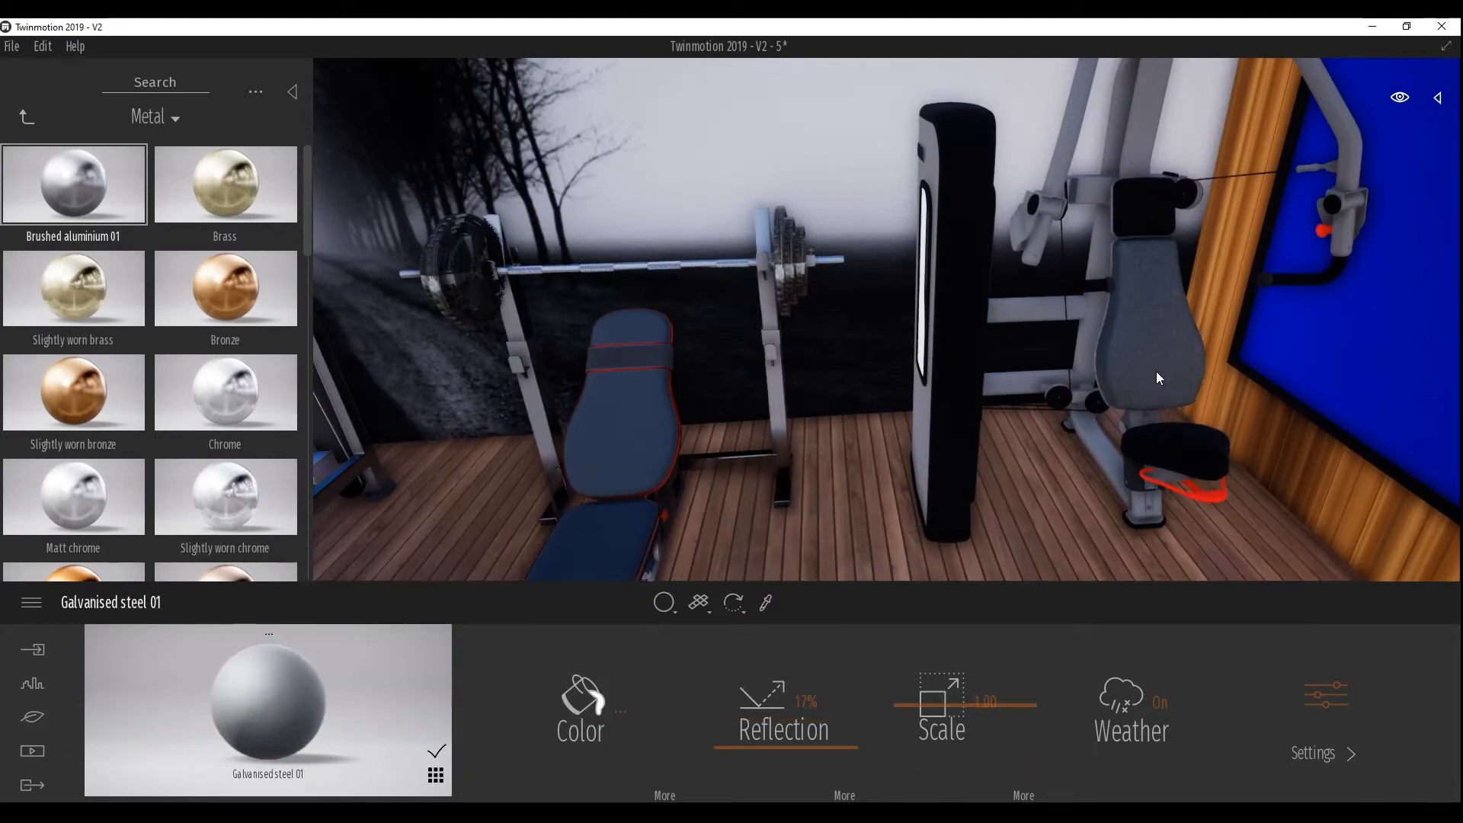
drag(307, 677, 1139, 202)
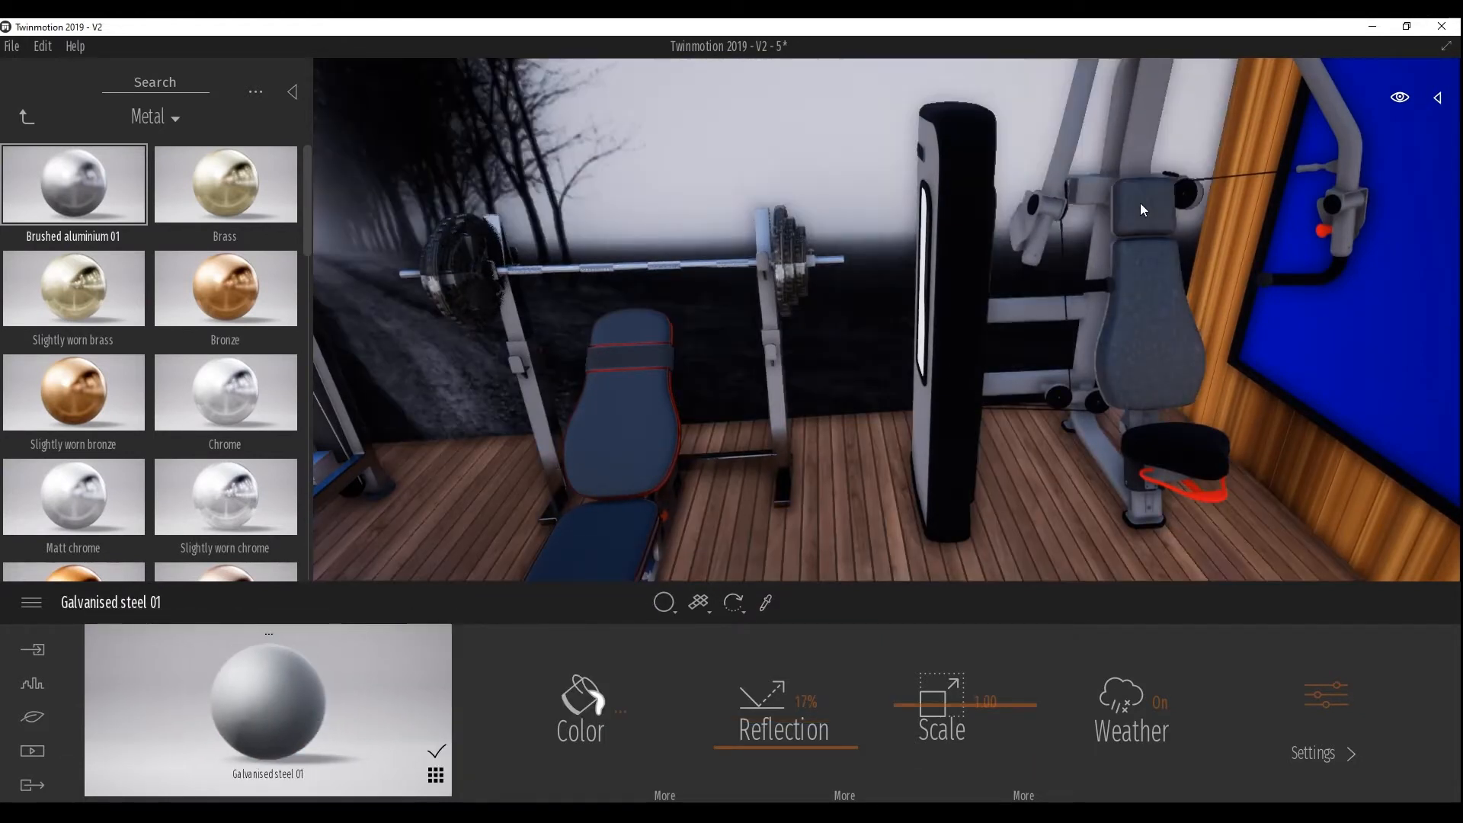
drag(1024, 500, 1187, 445)
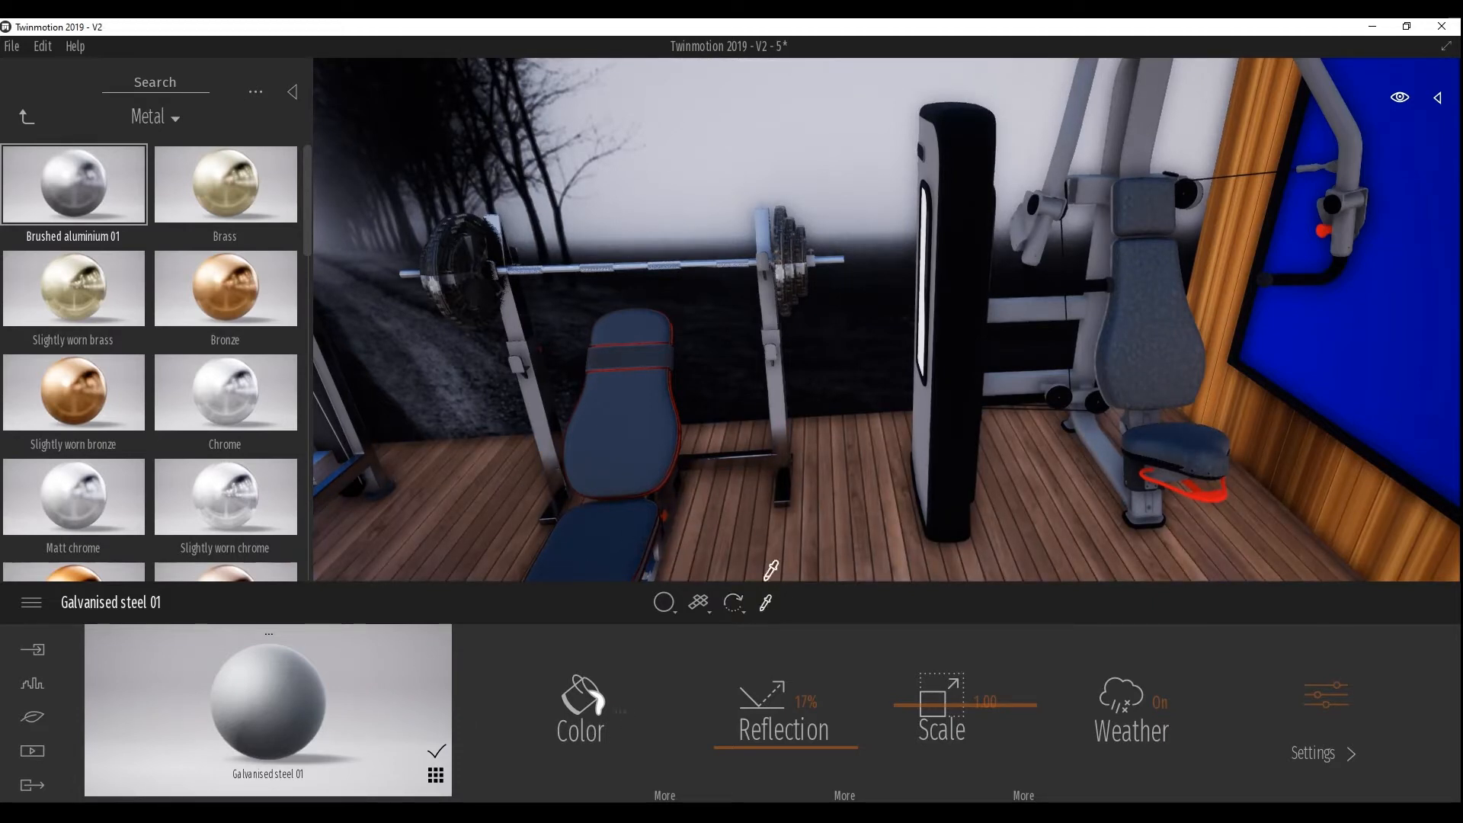
Sample the red Brushed aluminium 01 from the bench piping and apply it to the curved bar under the exercise machine's seat
scroll(674, 387, up, 4)
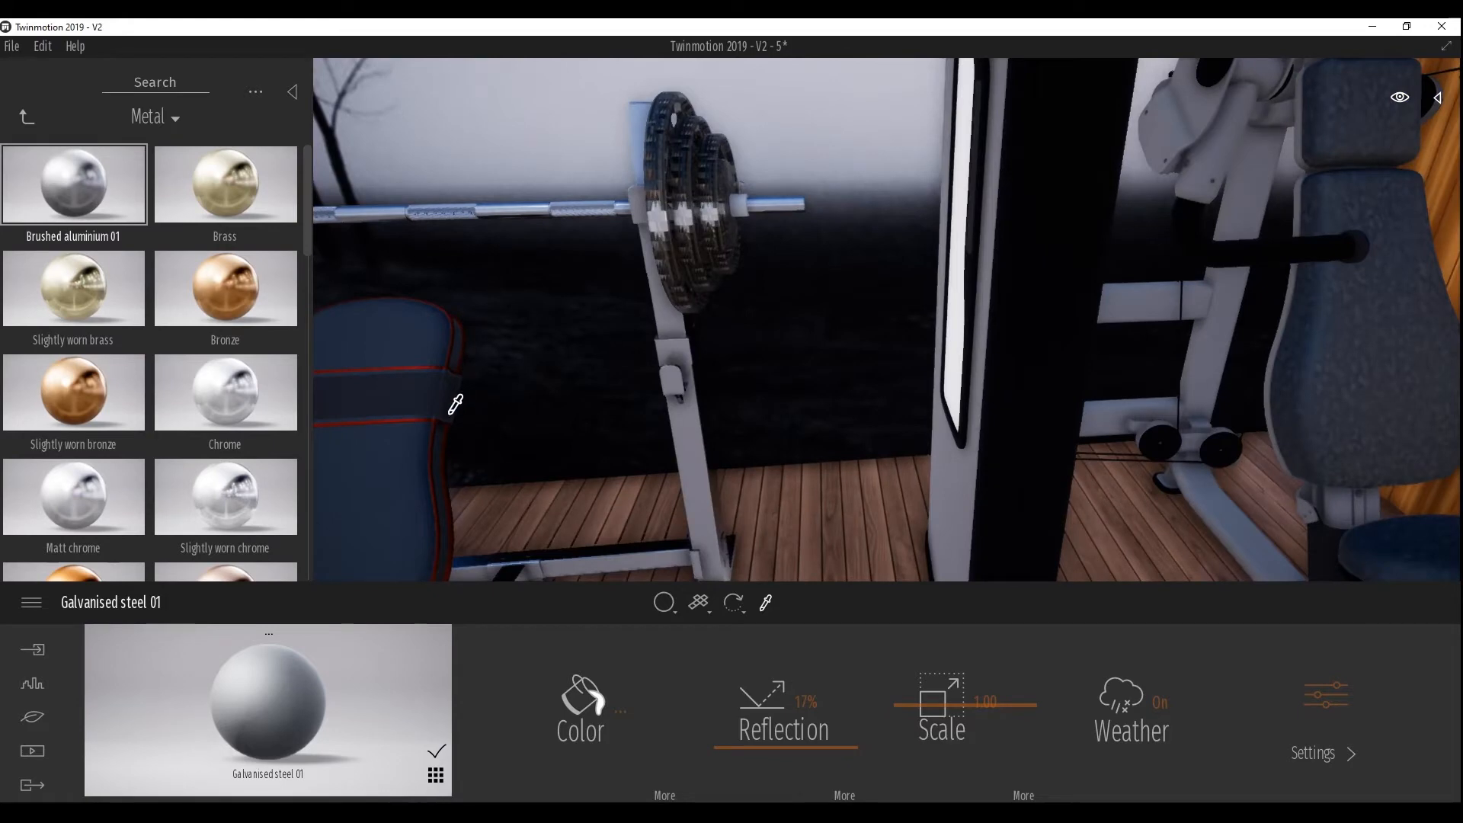
click(439, 429)
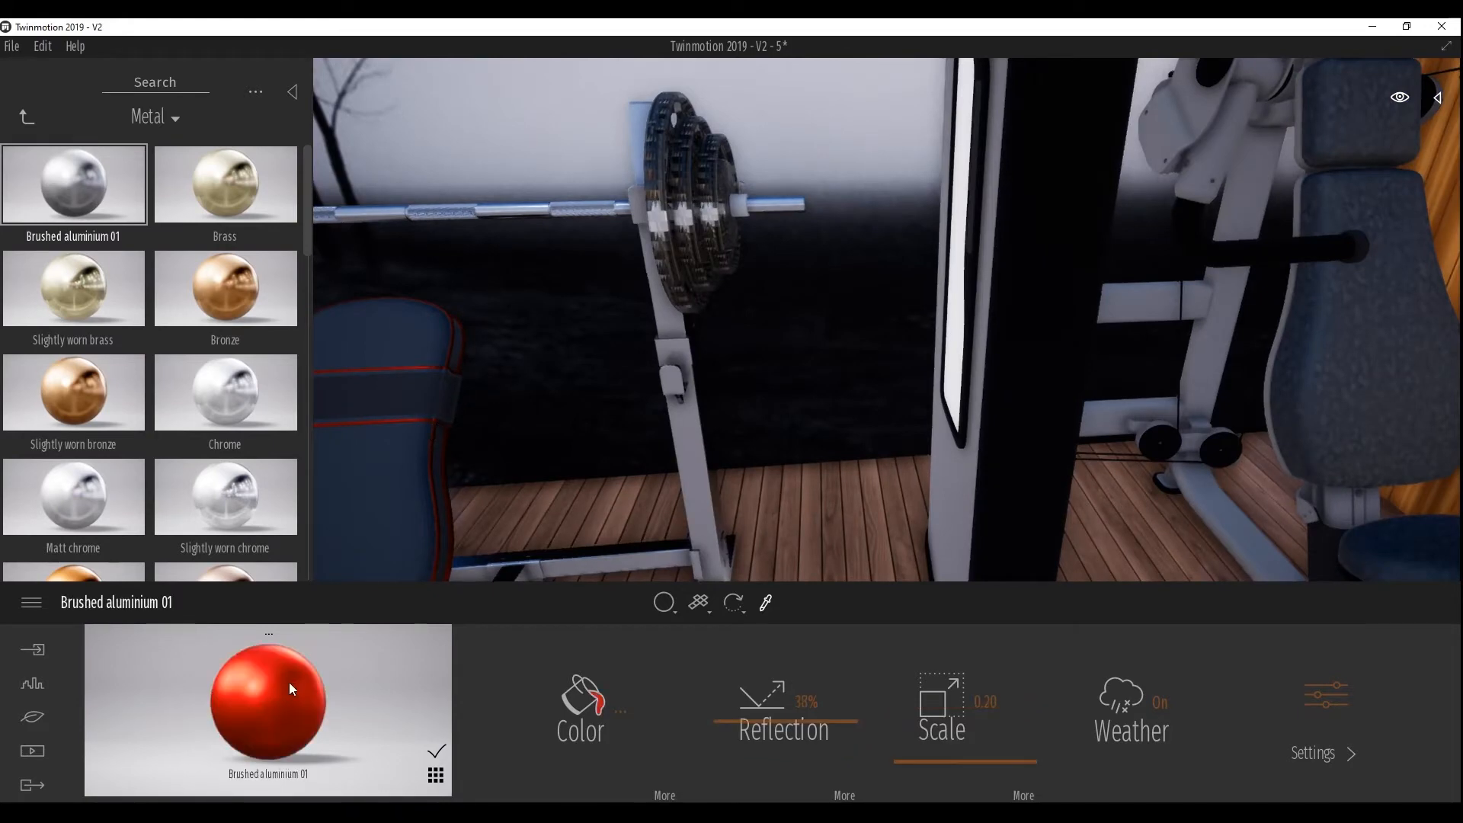
scroll(1187, 534, down, 5)
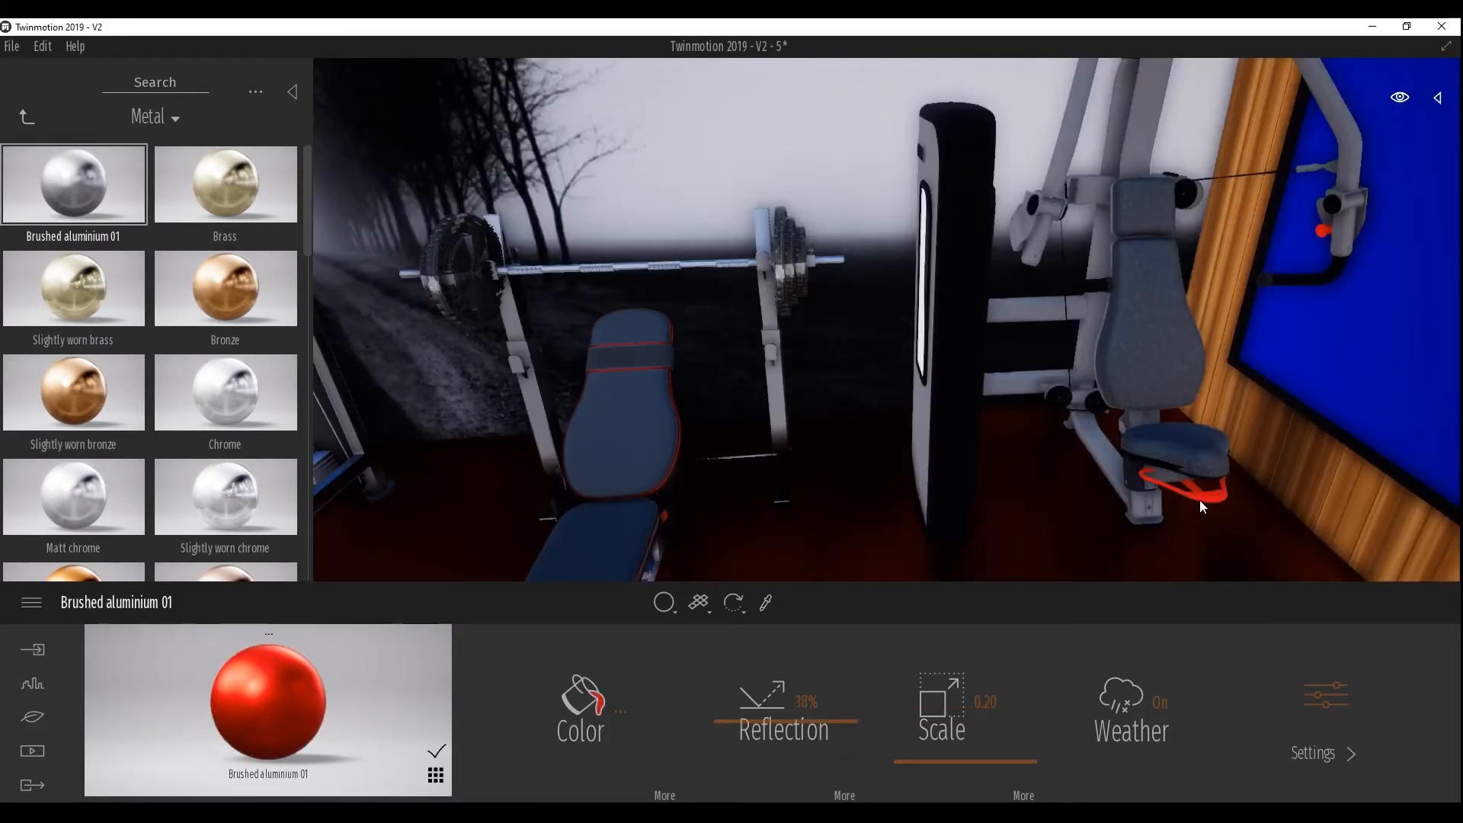
right_drag(1021, 490, 1090, 511)
scroll(1067, 503, up, 3)
drag(287, 694, 1086, 438)
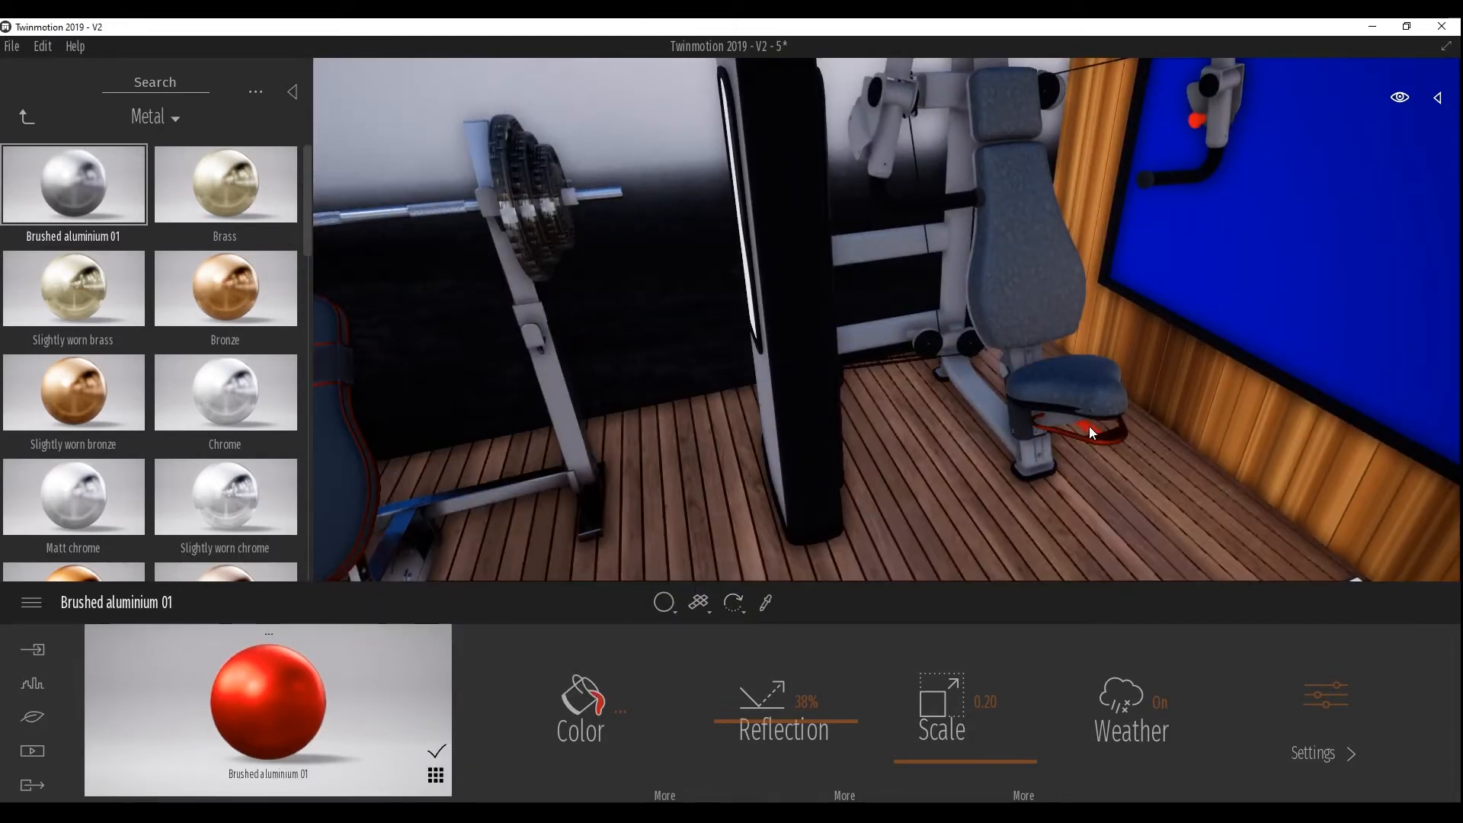
Apply the red Brushed aluminium 01 to the pivot brackets at the top of the exercise machine's arms
right_drag(739, 560, 822, 495)
right_drag(991, 471, 1009, 425)
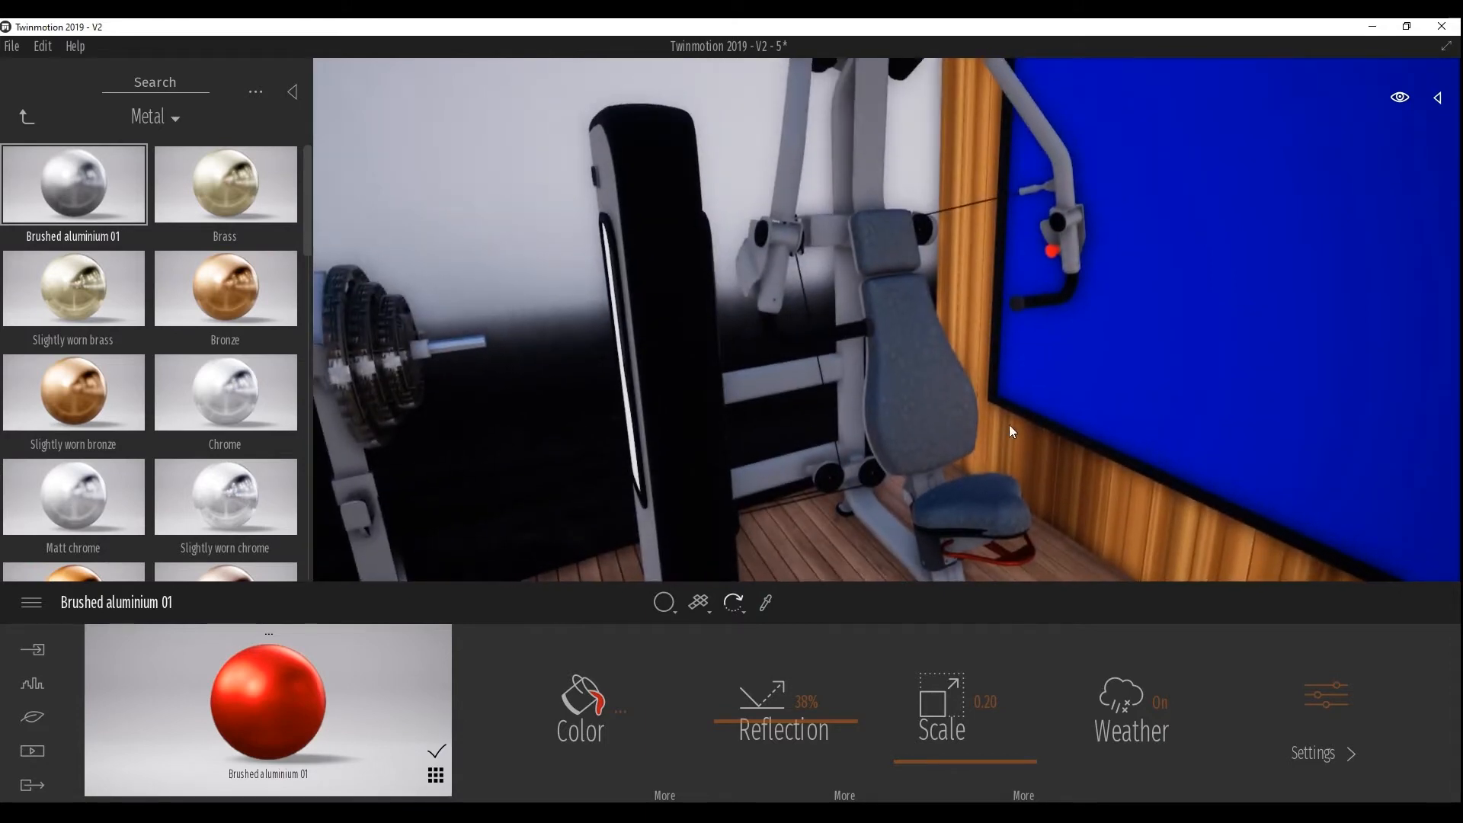
right_drag(793, 571, 860, 564)
drag(275, 711, 643, 152)
drag(647, 271, 750, 123)
right_drag(816, 337, 728, 427)
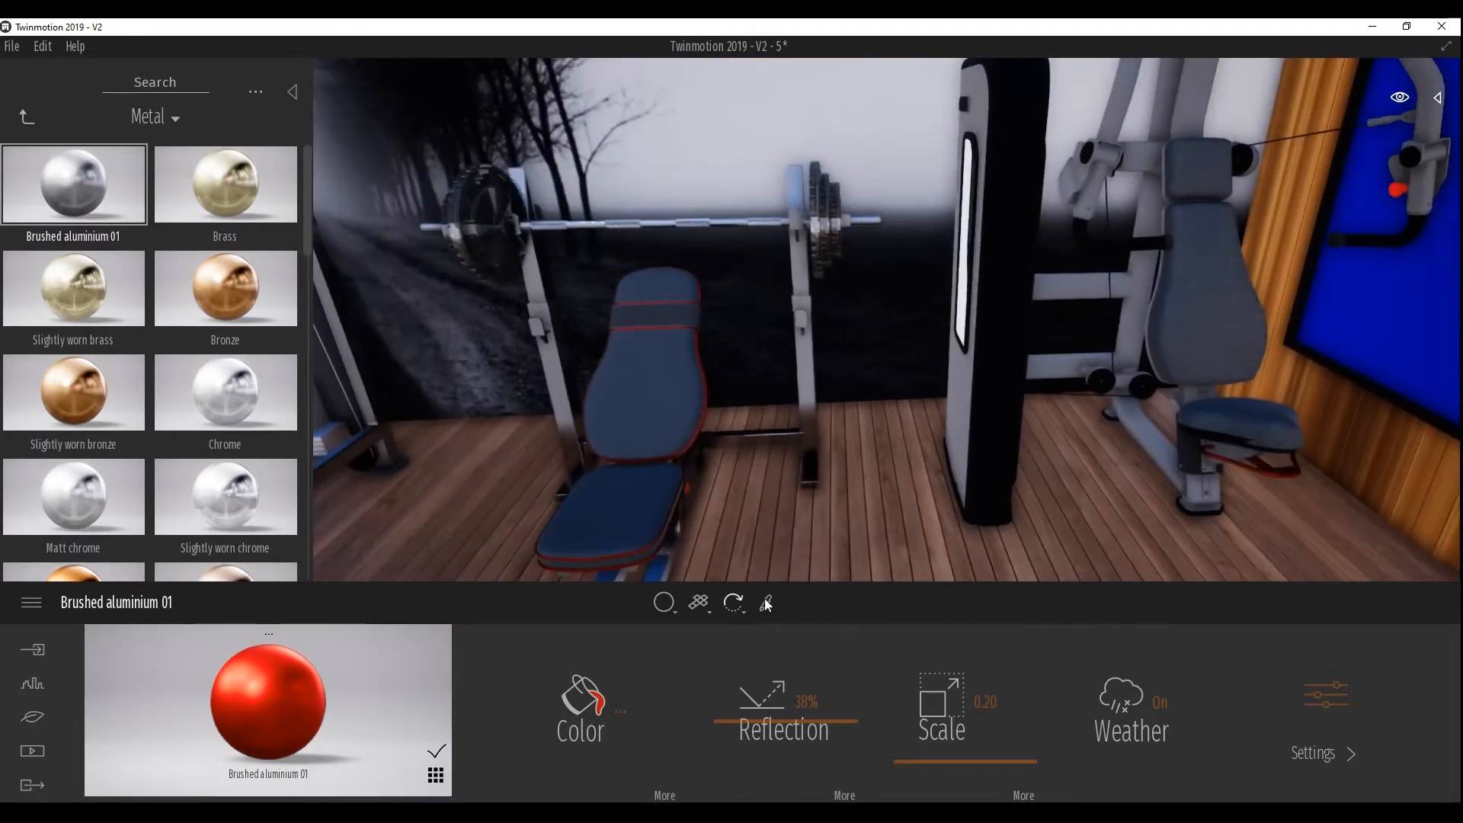
Sample Brushed aluminium 01 from the barbell rack and apply it to the exercise machine's upright and frame, switching to Replace material
click(809, 376)
click(1185, 103)
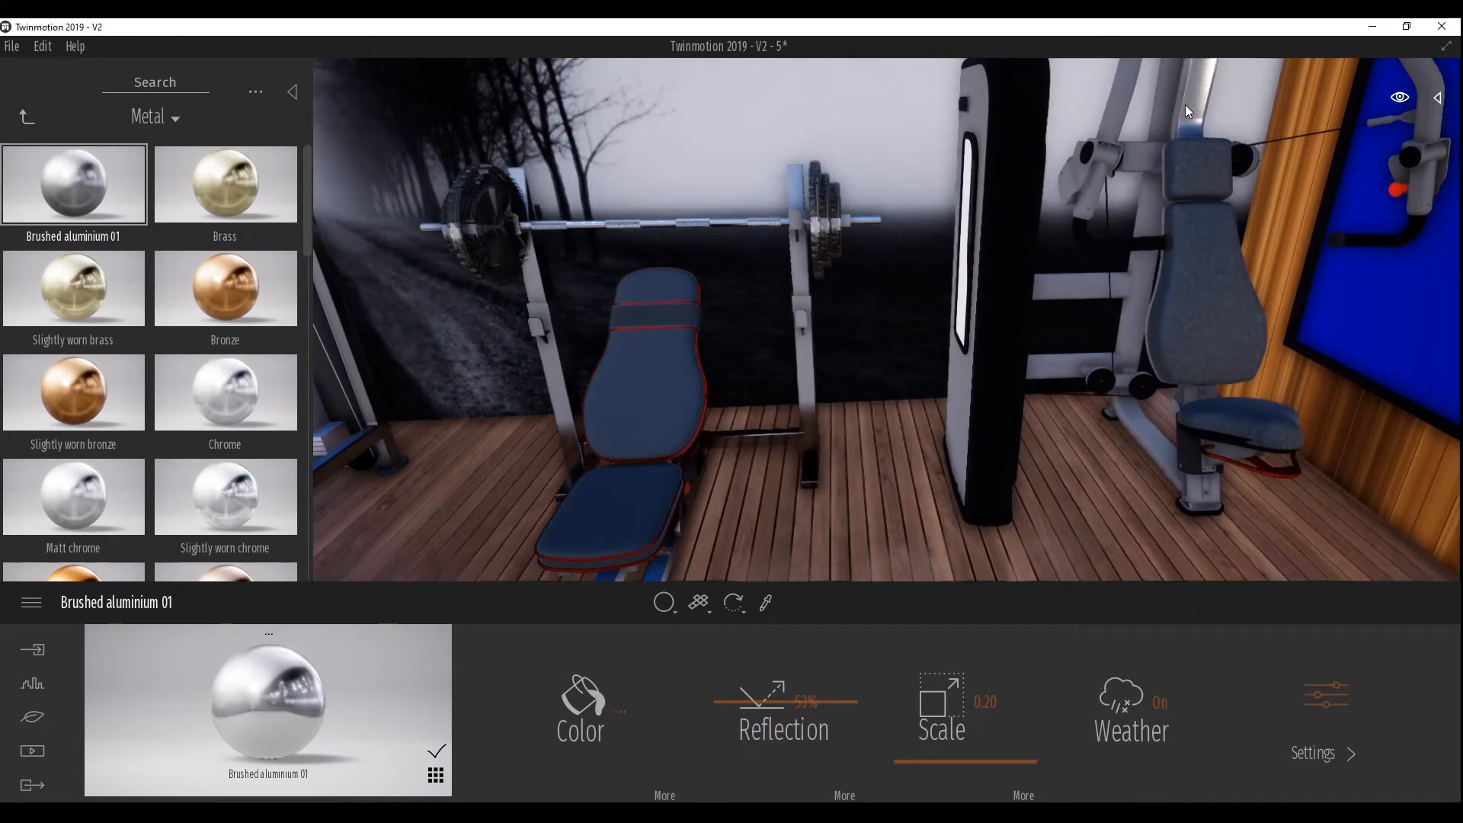
click(664, 603)
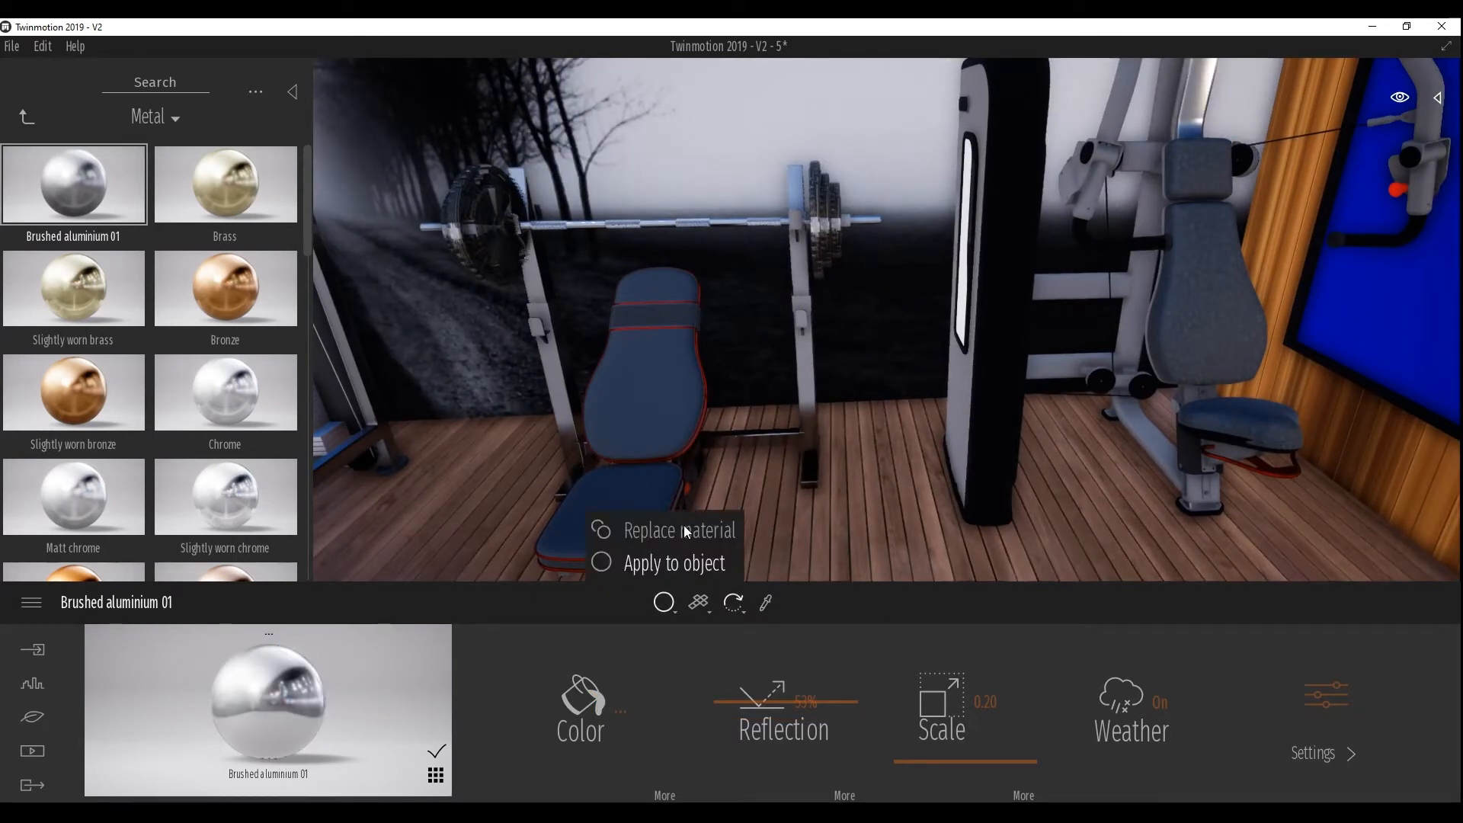
click(683, 524)
drag(1117, 276, 1148, 214)
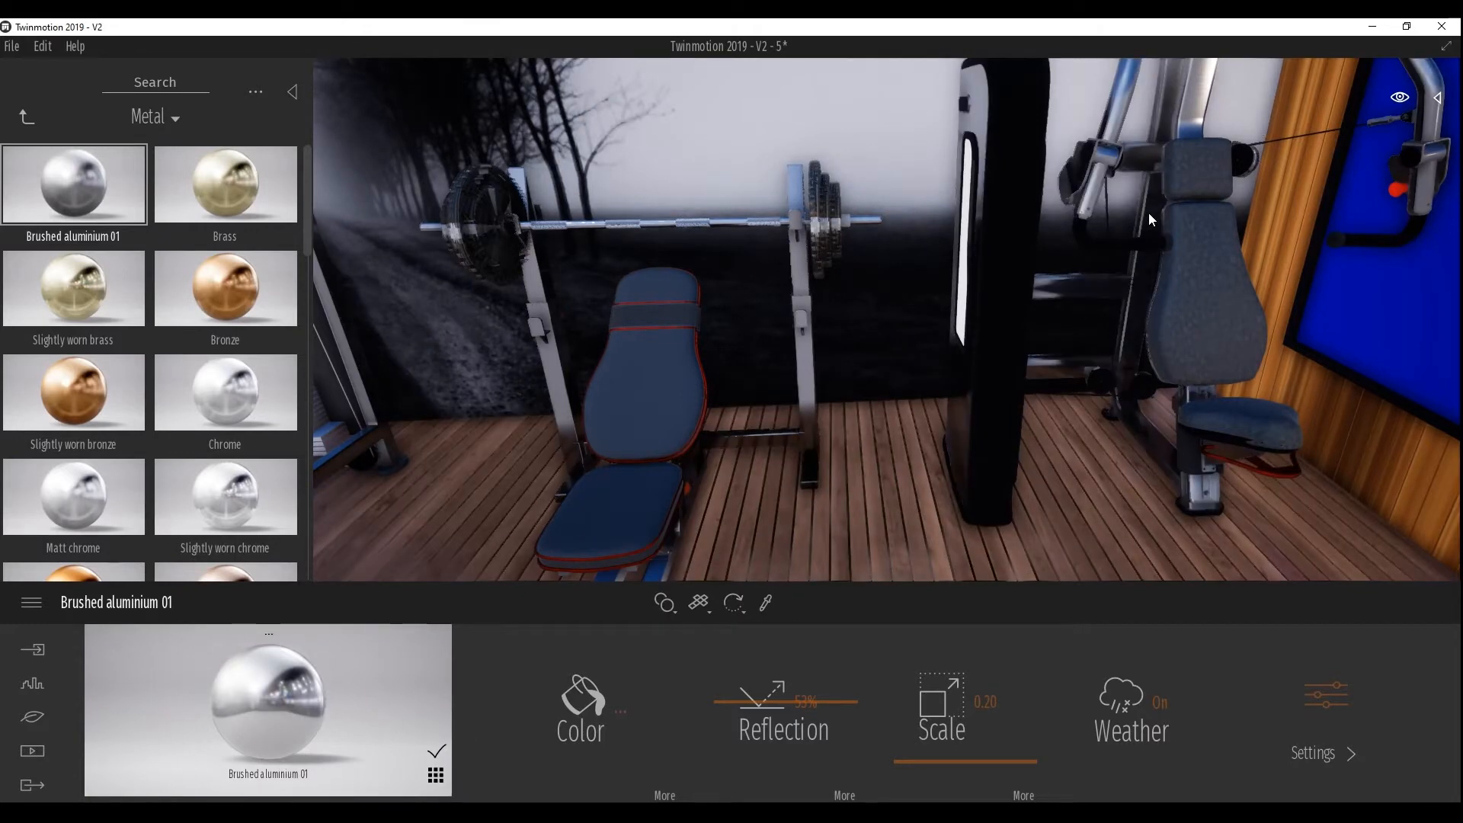
Replace the black material on the exercise machine's tower cover, handles and pulleys with Brushed aluminium 01
right_drag(1146, 216, 1204, 217)
right_drag(937, 282, 1013, 364)
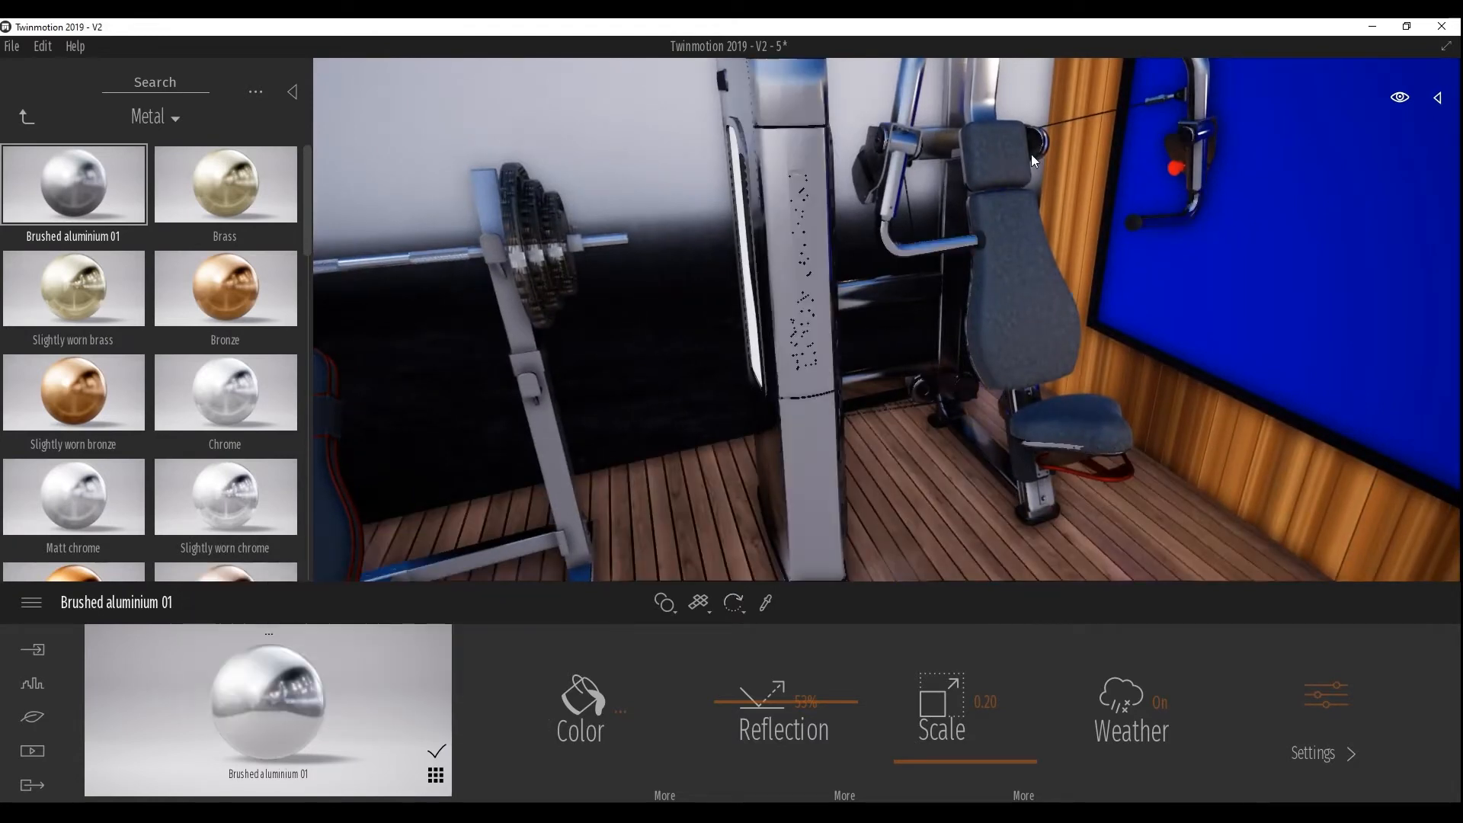
click(1062, 122)
drag(1072, 119, 1129, 106)
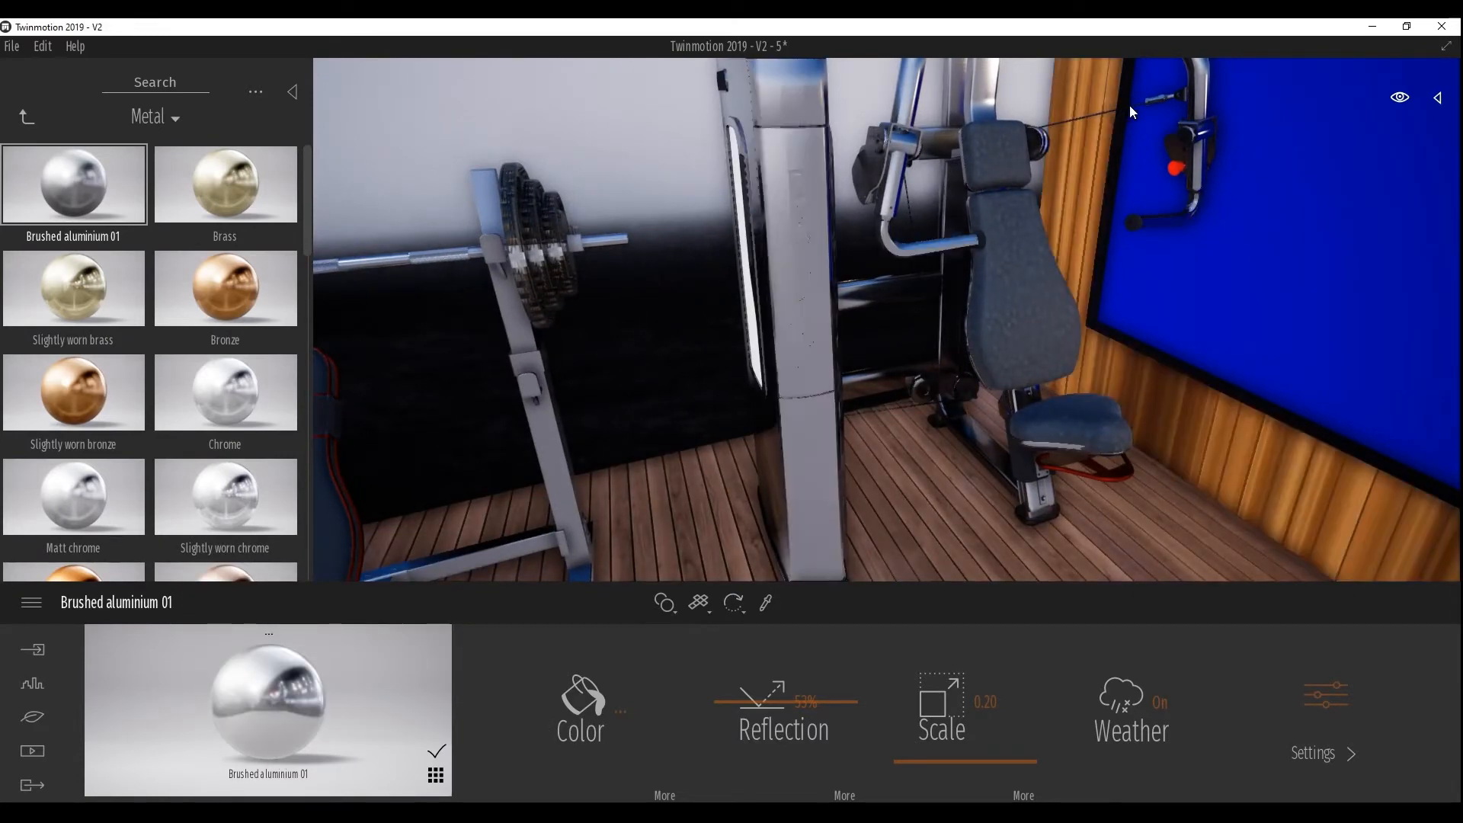
key(w)
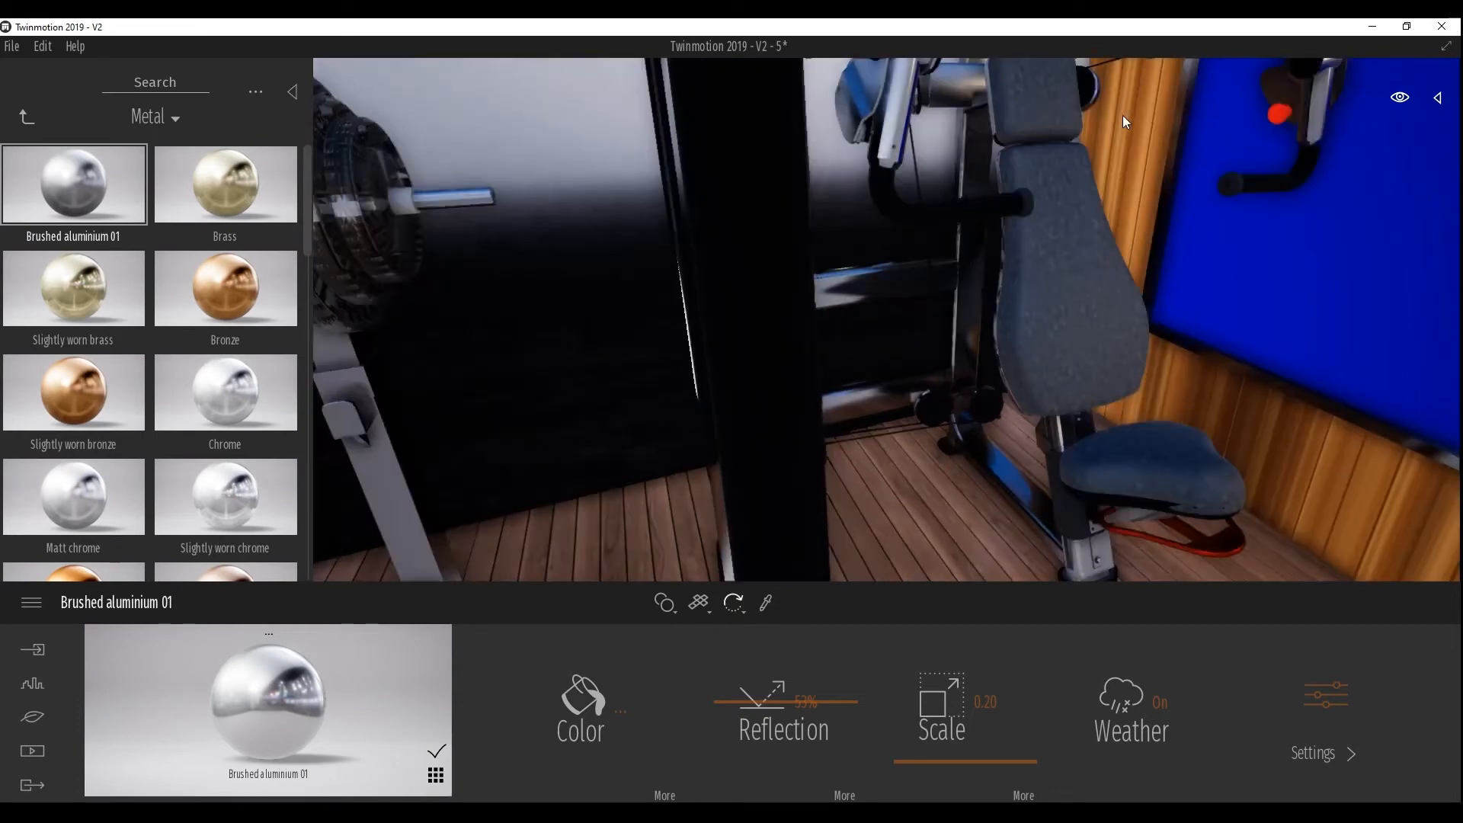
key(d)
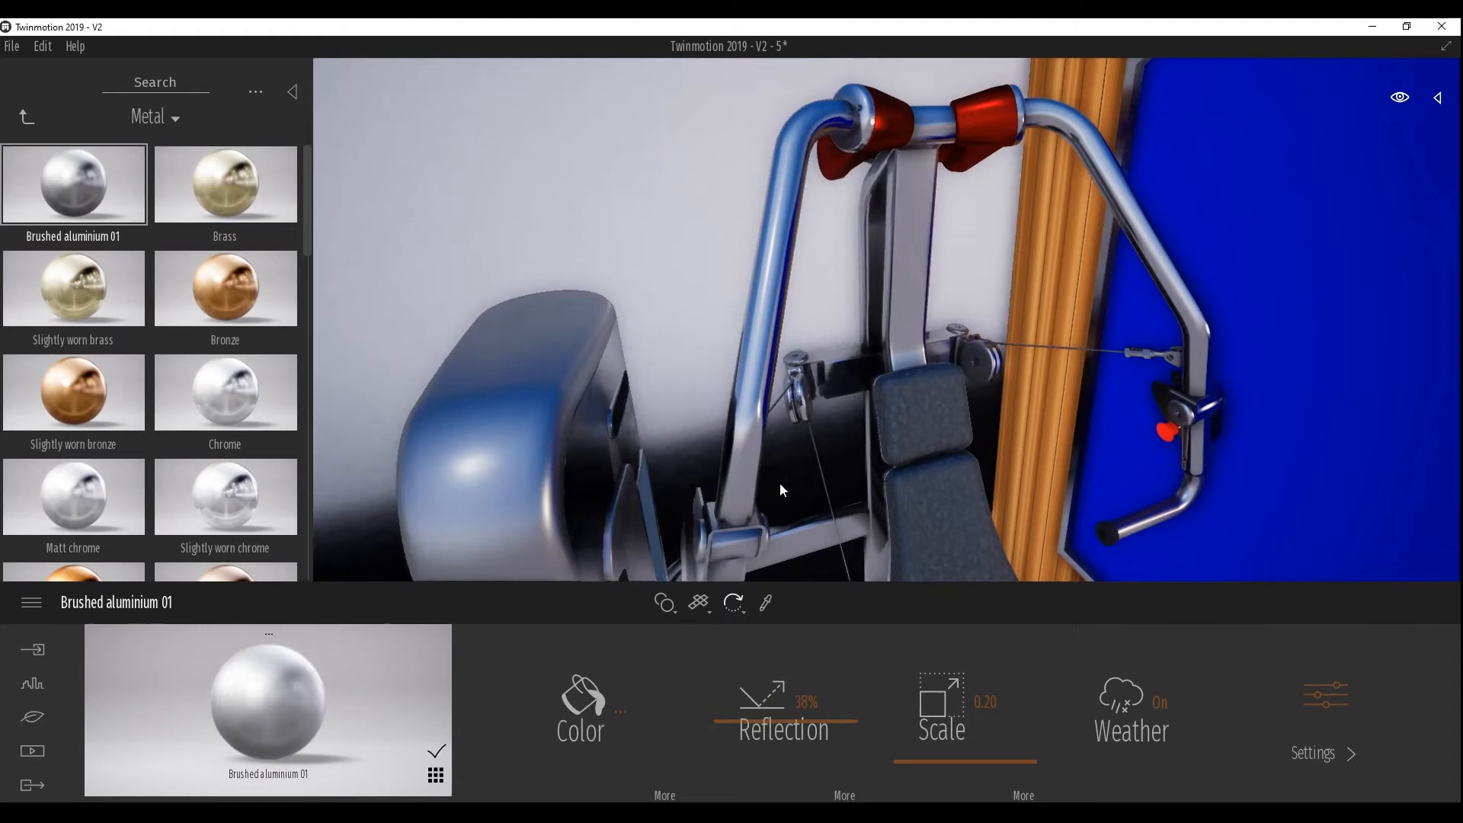
Apply Reflective glass from the Glass materials to the white window panel on the exercise machine's tower
key(s)
right_drag(779, 482, 831, 522)
key(s)
key(w)
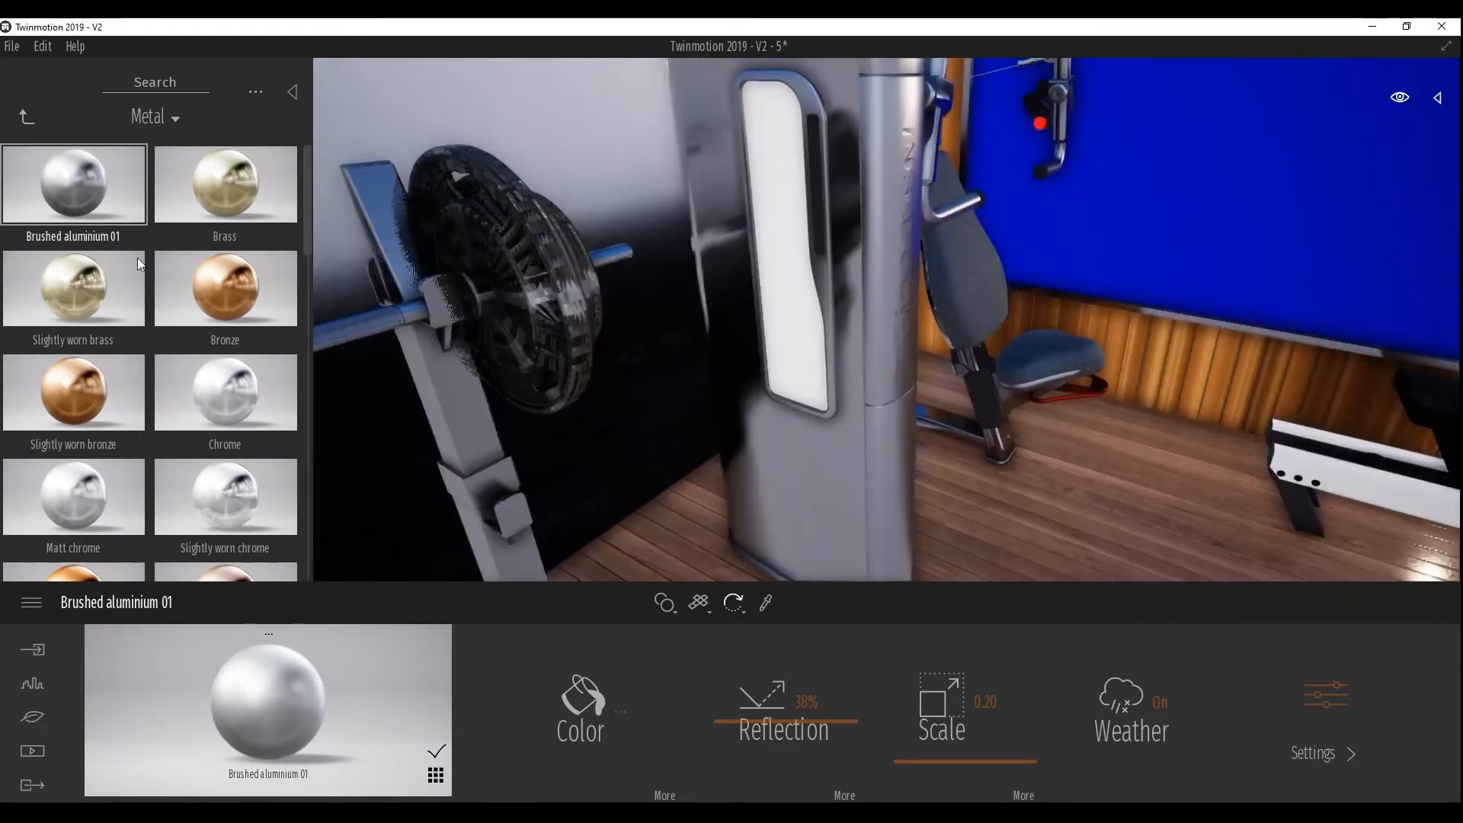
click(32, 125)
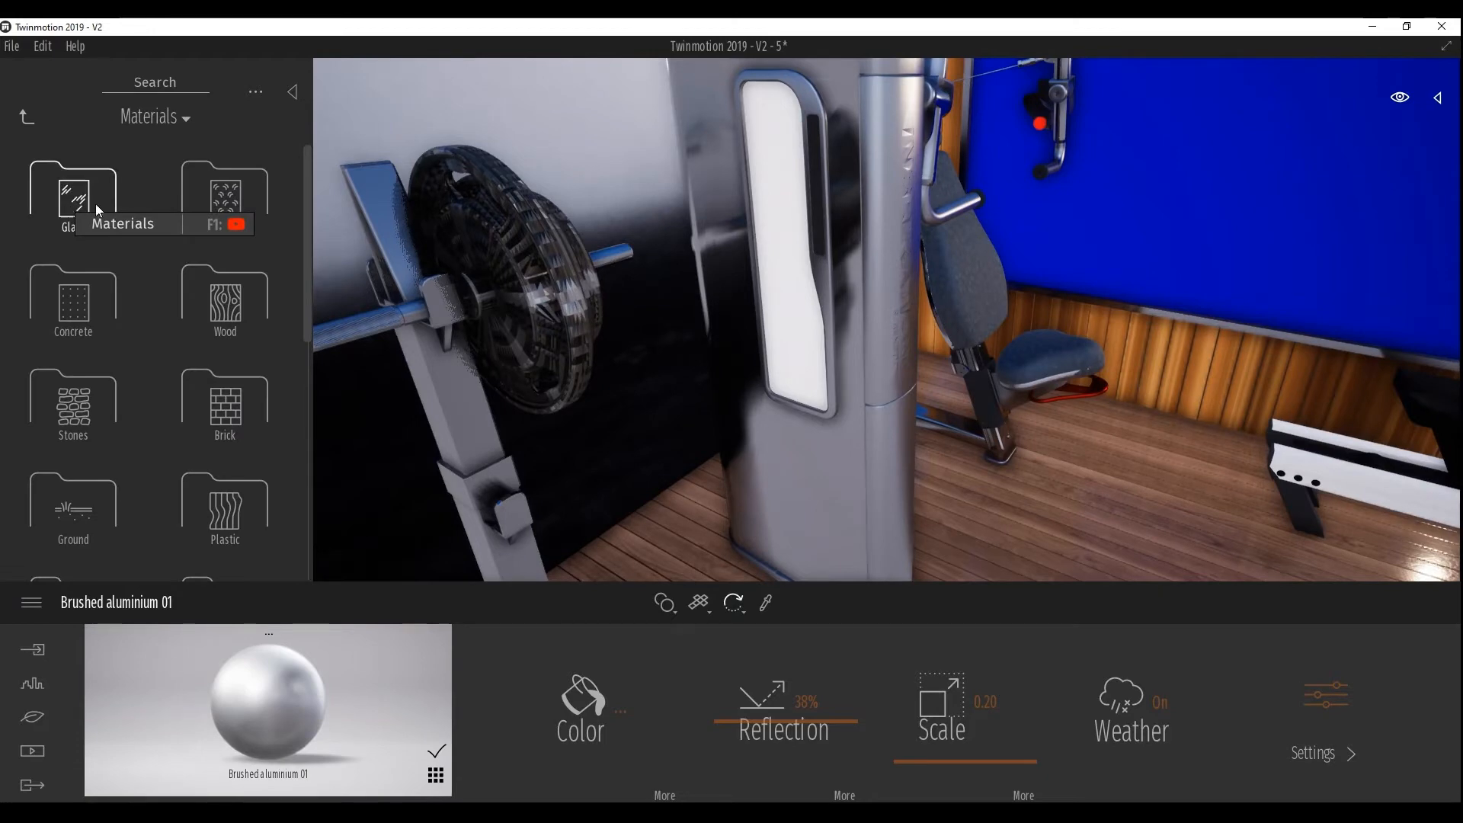
click(70, 202)
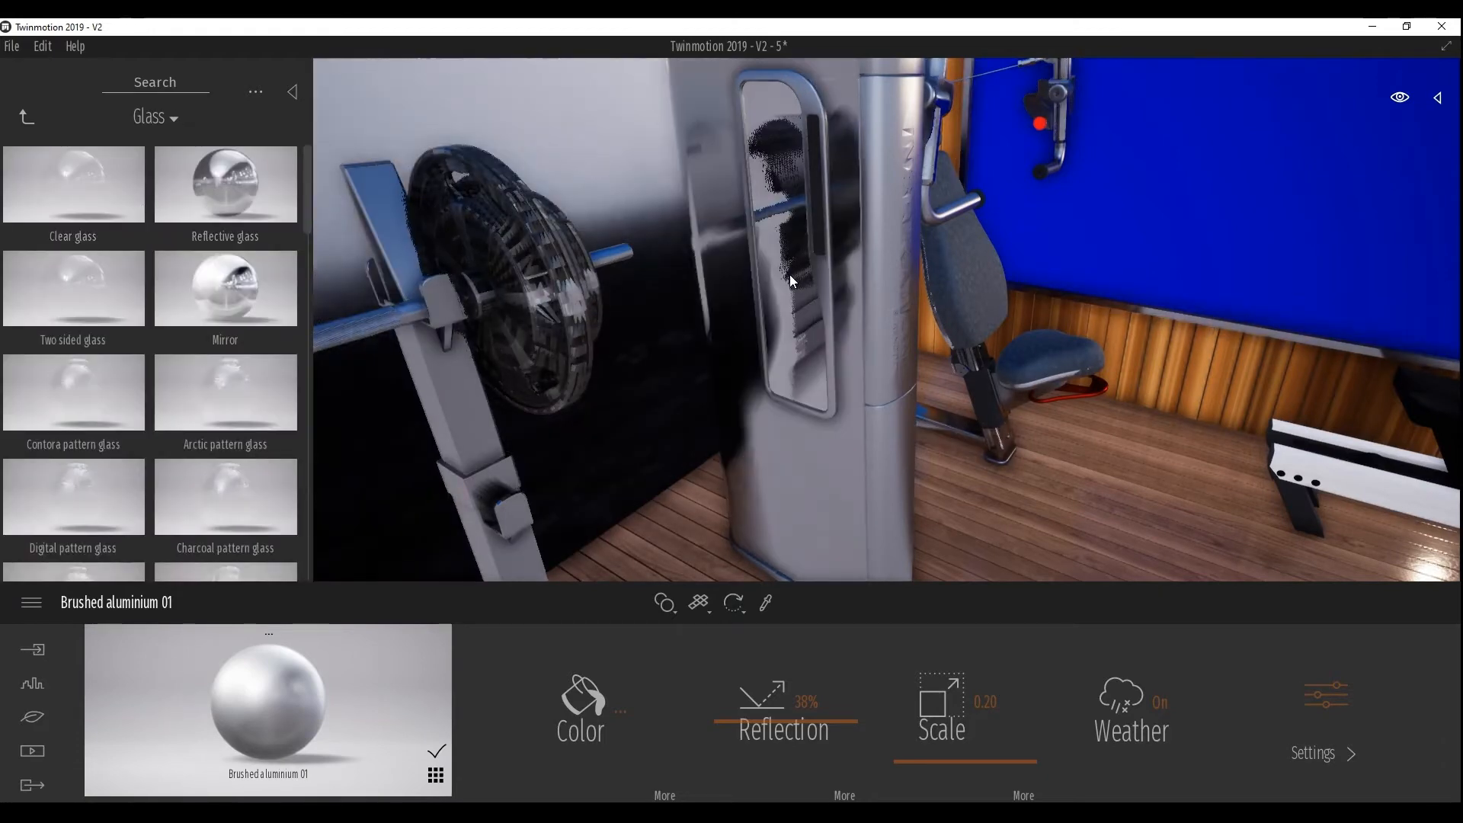
click(794, 378)
Apply Matt chrome from the Metal materials to the weight stack inside the exercise machine's tower
mouse_move(793, 378)
right_down()
mouse_move(685, 385)
mouse_move(823, 404)
mouse_move(800, 404)
mouse_move(788, 434)
mouse_move(808, 525)
mouse_move(793, 427)
right_up()
key(d)
middle_drag(514, 518, 514, 387)
click(27, 117)
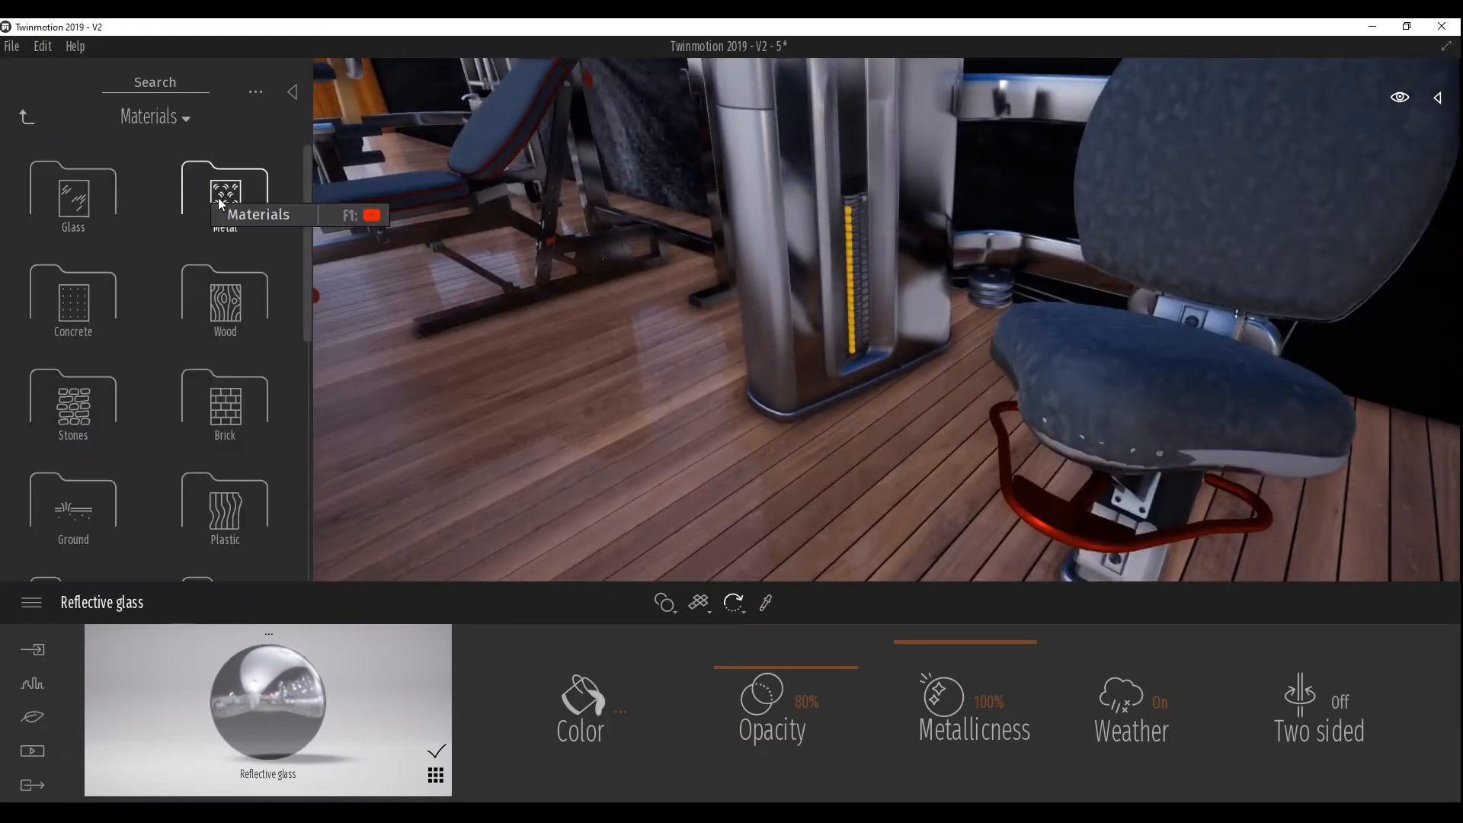
click(218, 194)
drag(116, 483, 861, 241)
Apply Brushed aluminium 01 to the white rail of the rowing machine
right_drag(711, 214, 930, 263)
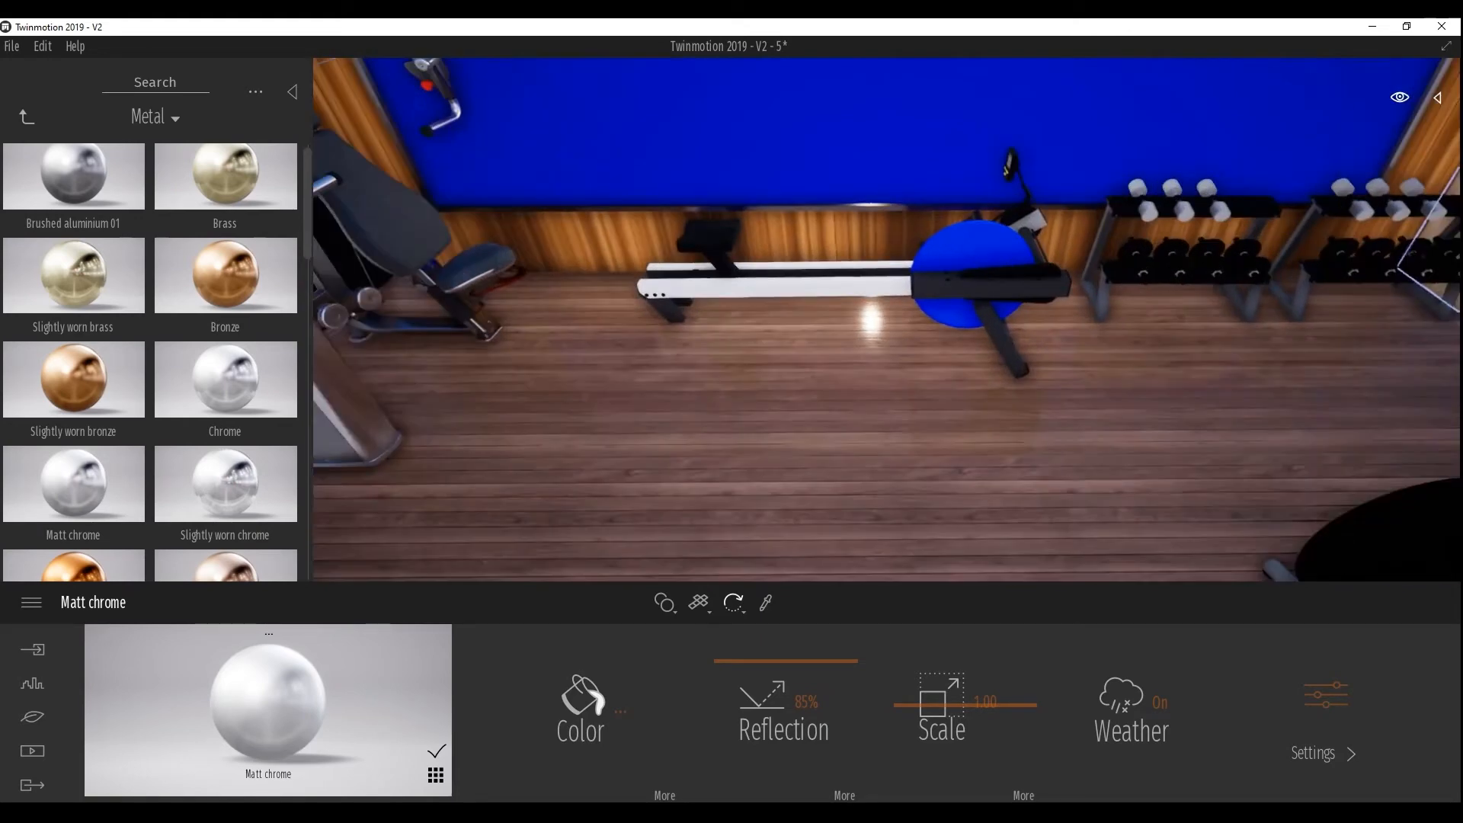
scroll(887, 320, up, 3)
right_drag(679, 402, 538, 346)
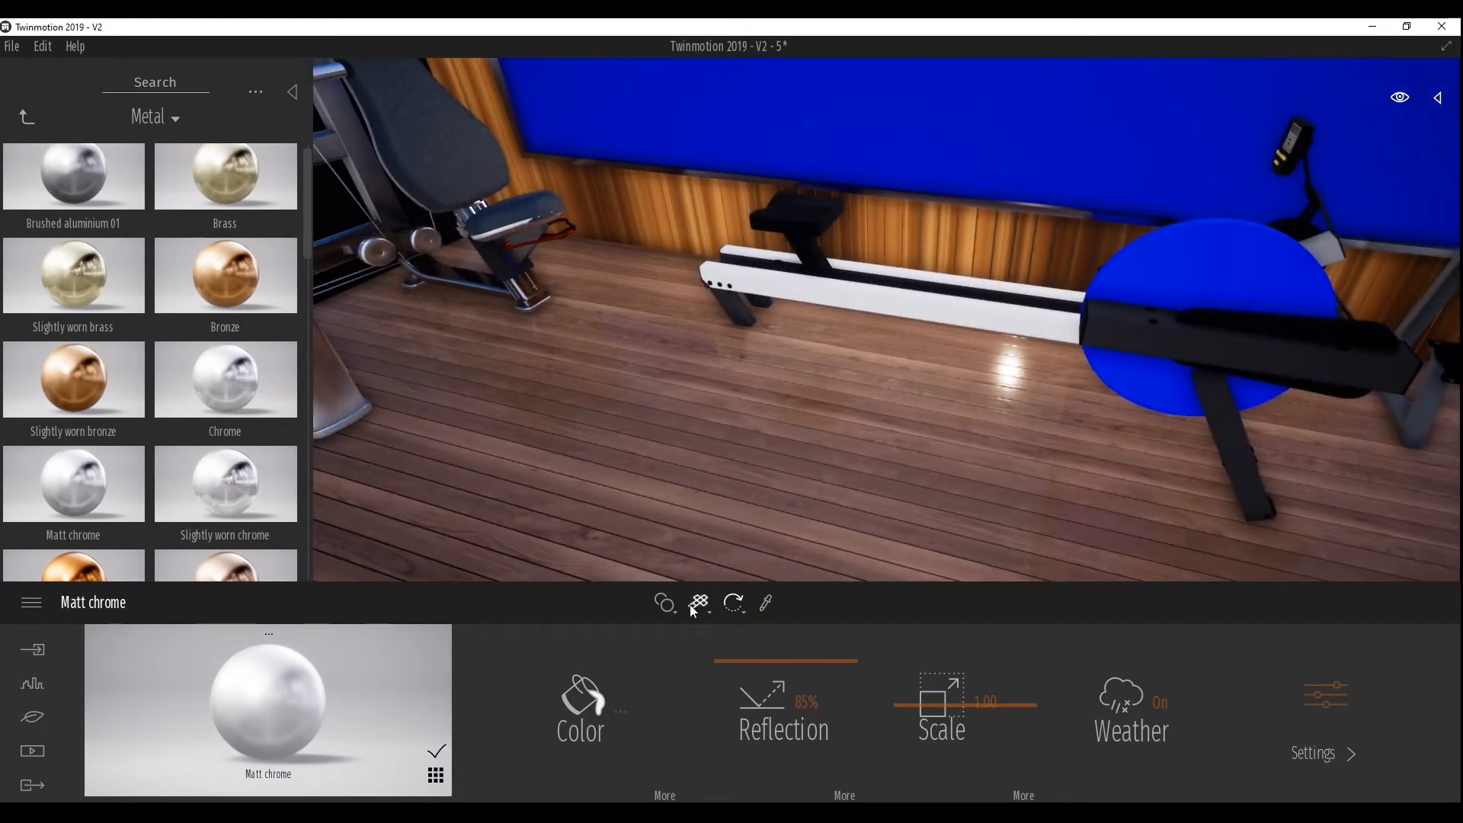
drag(143, 204, 844, 294)
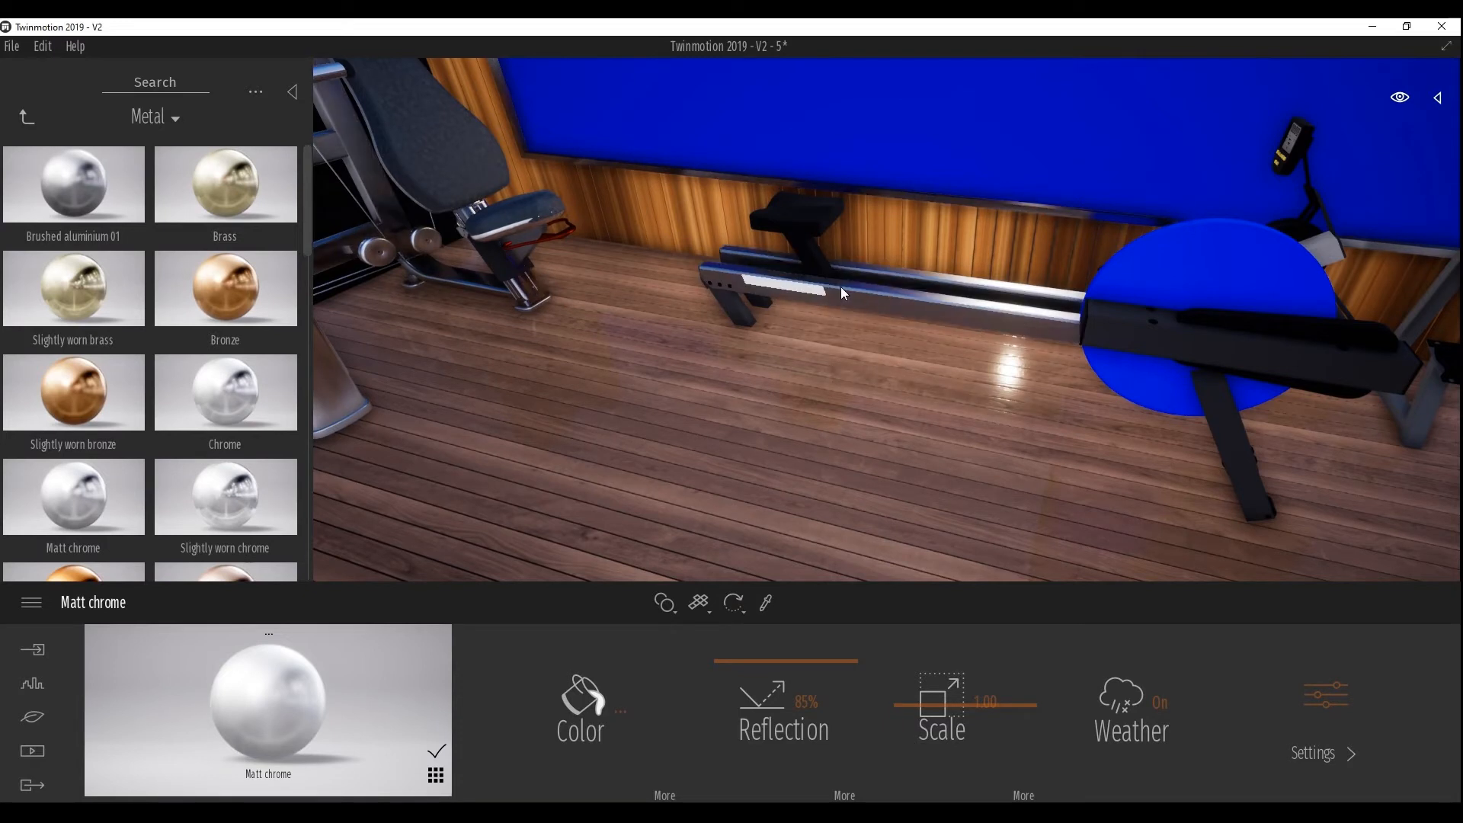
Apply Brushed aluminium 01 to the rowing machine's round flywheel and set its color to a muted blue
drag(91, 190, 1154, 273)
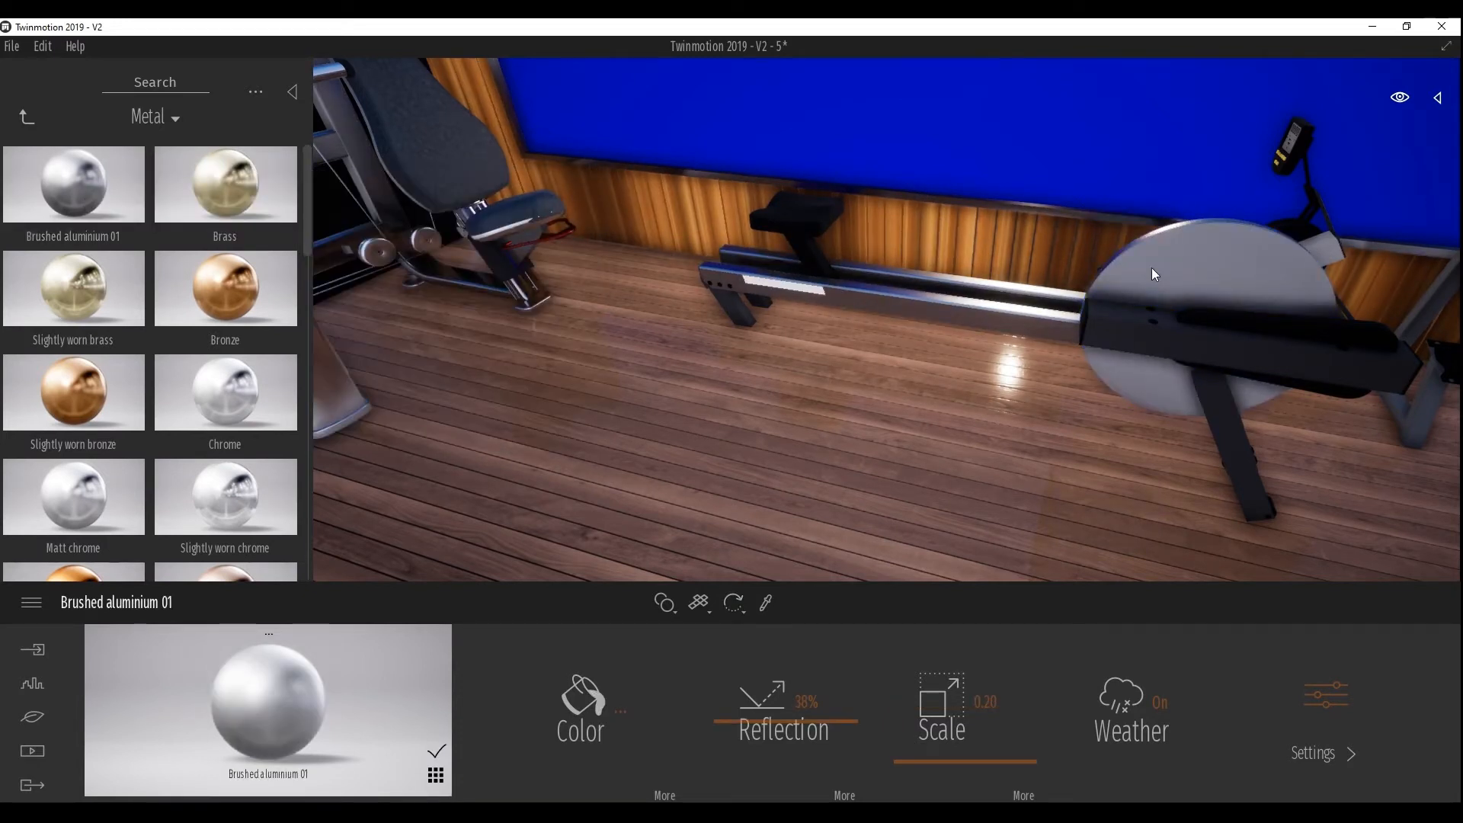
click(619, 707)
click(576, 364)
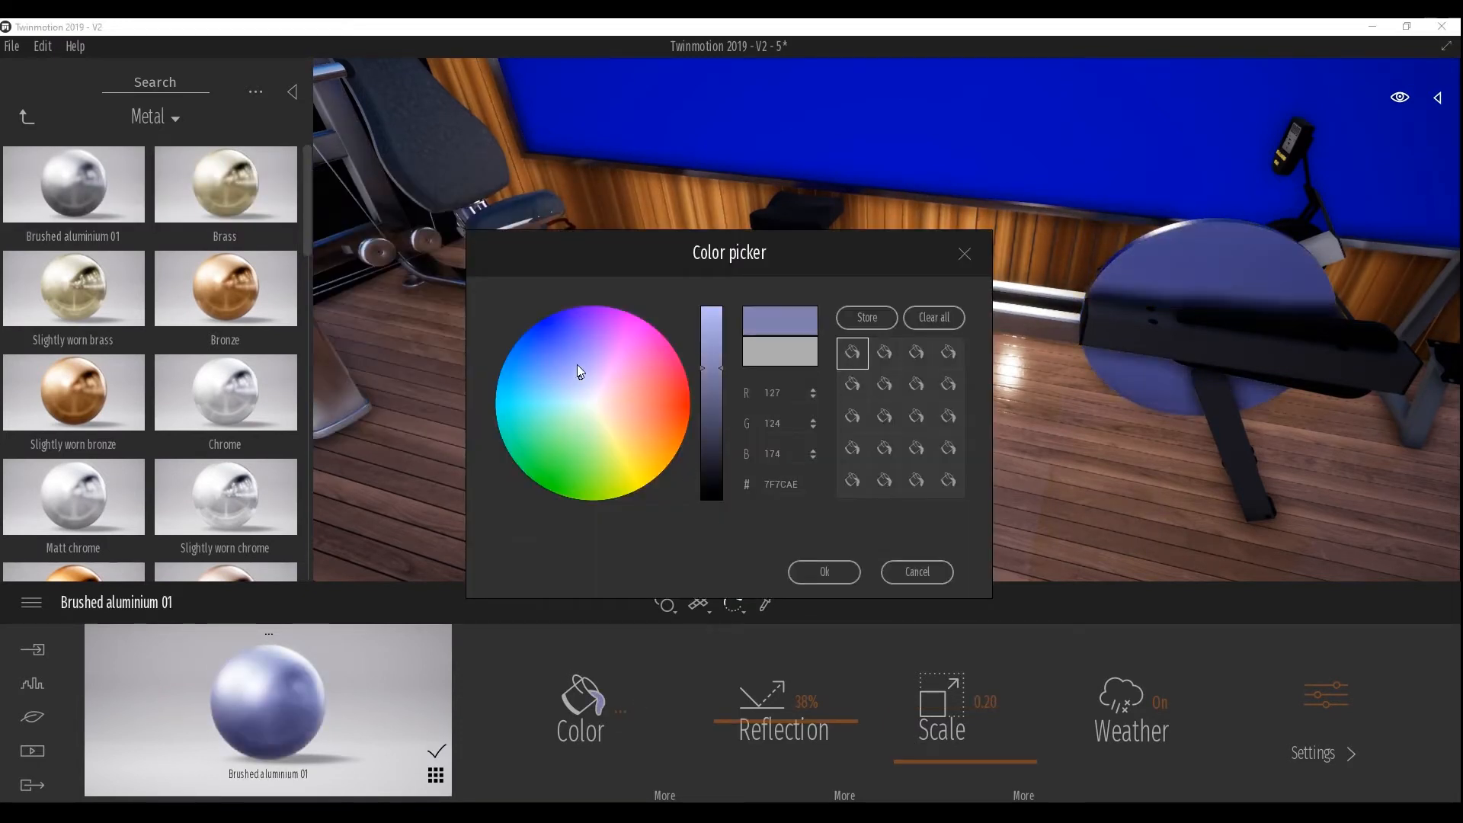
click(577, 379)
click(816, 577)
Apply Brushed aluminium 01 to the rowing machine's body and legs and darken its color to grey, RGB 91, 91, 91
right_drag(779, 414, 469, 340)
drag(88, 179, 1082, 420)
click(607, 716)
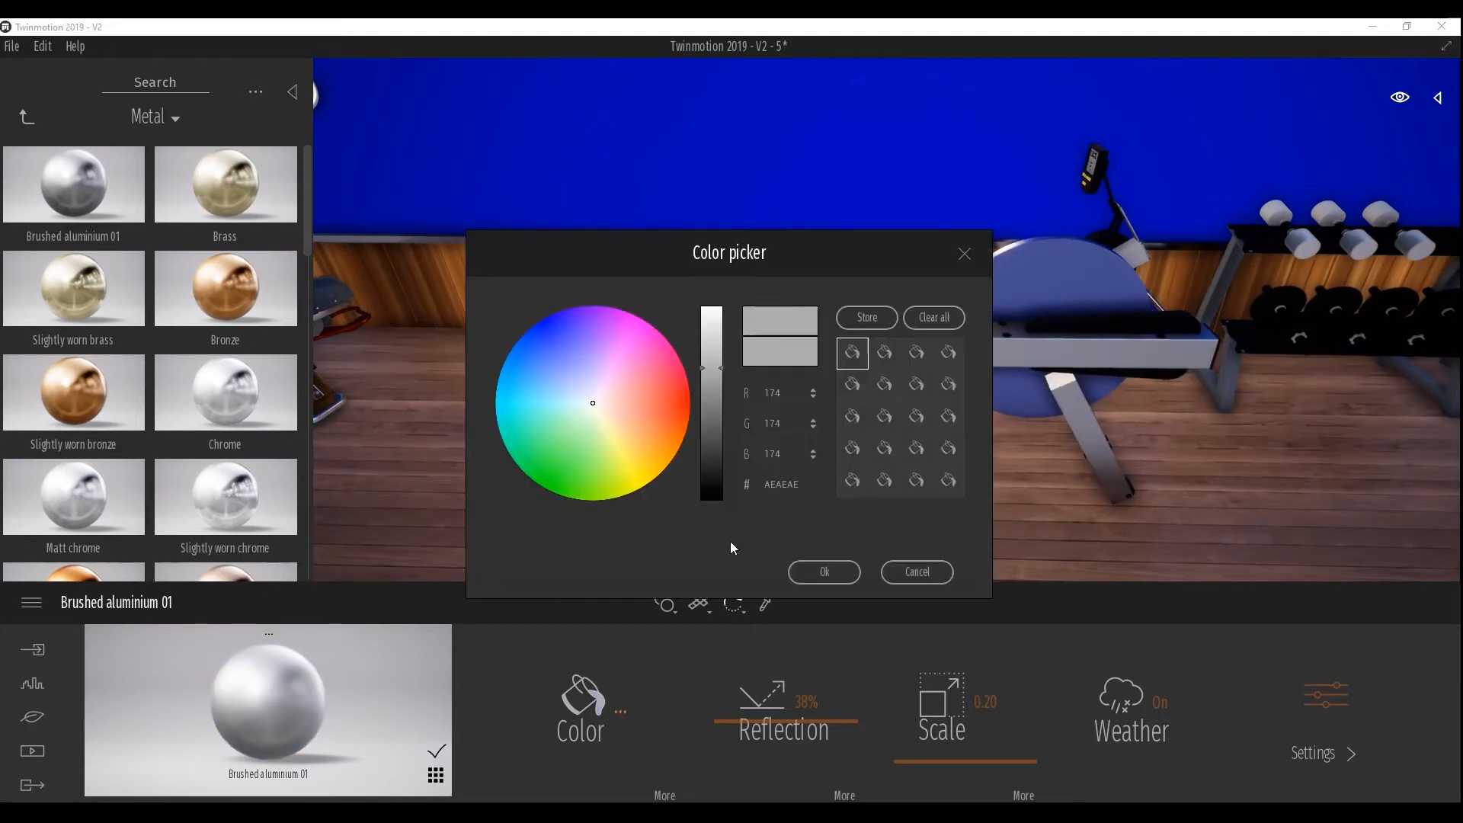
drag(722, 384, 723, 422)
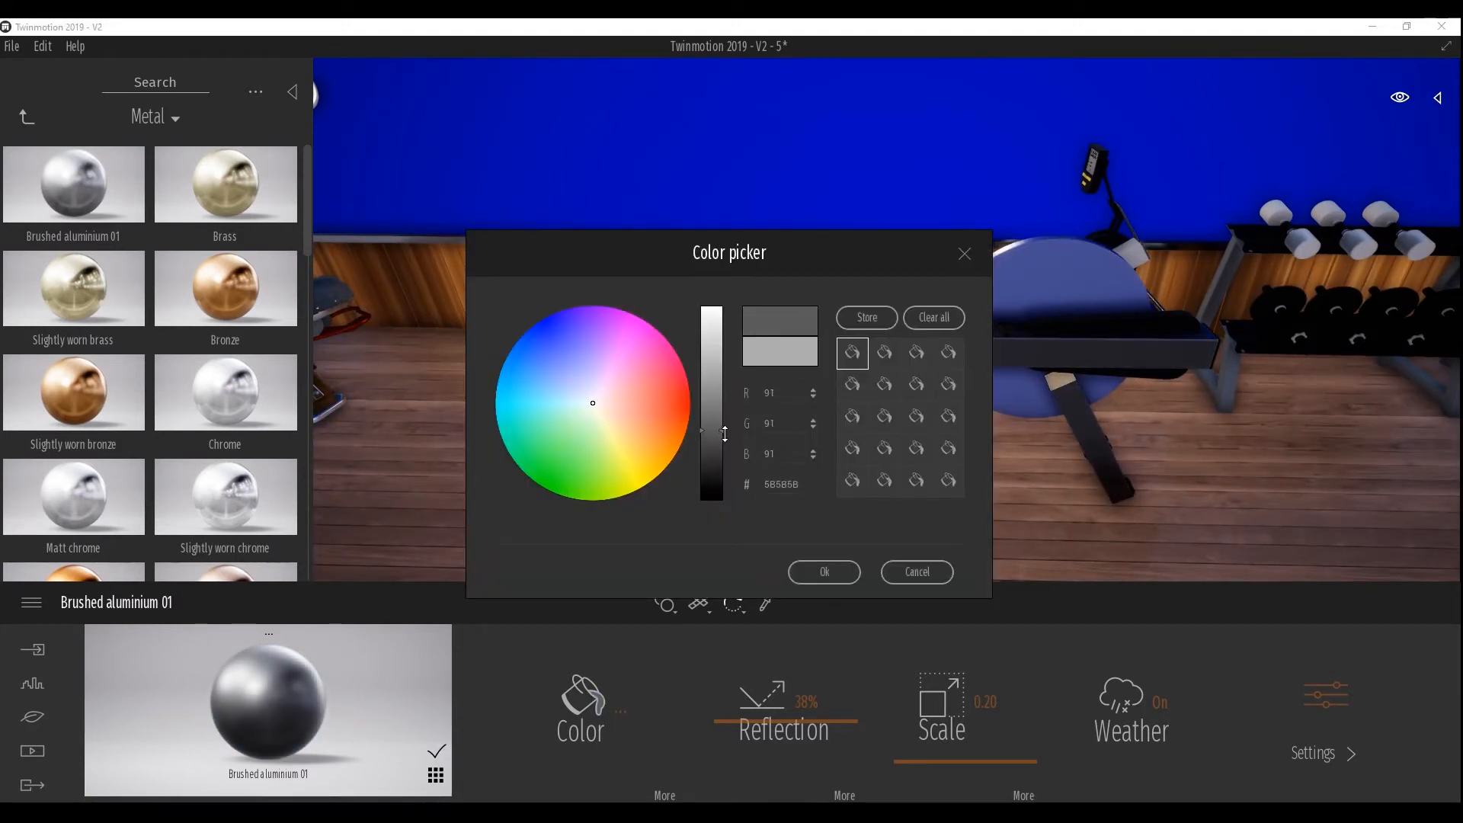
click(815, 573)
Apply uncolored Brushed aluminium 01 to the rowing machine's seat, seat bracket, legs, body and console arm, keeping the wood wall panelling
right_drag(701, 471, 595, 472)
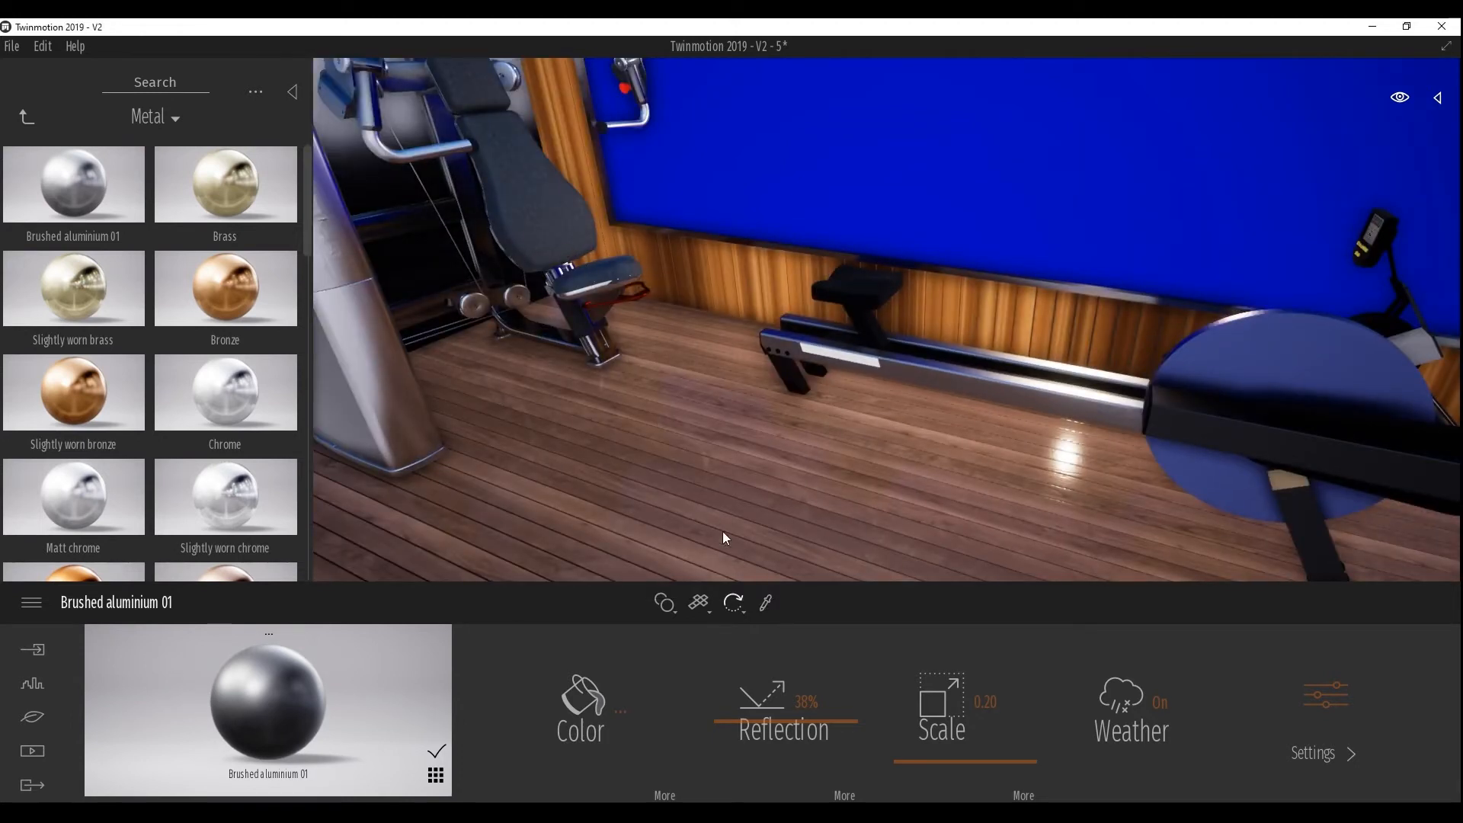
click(531, 196)
drag(96, 207, 848, 286)
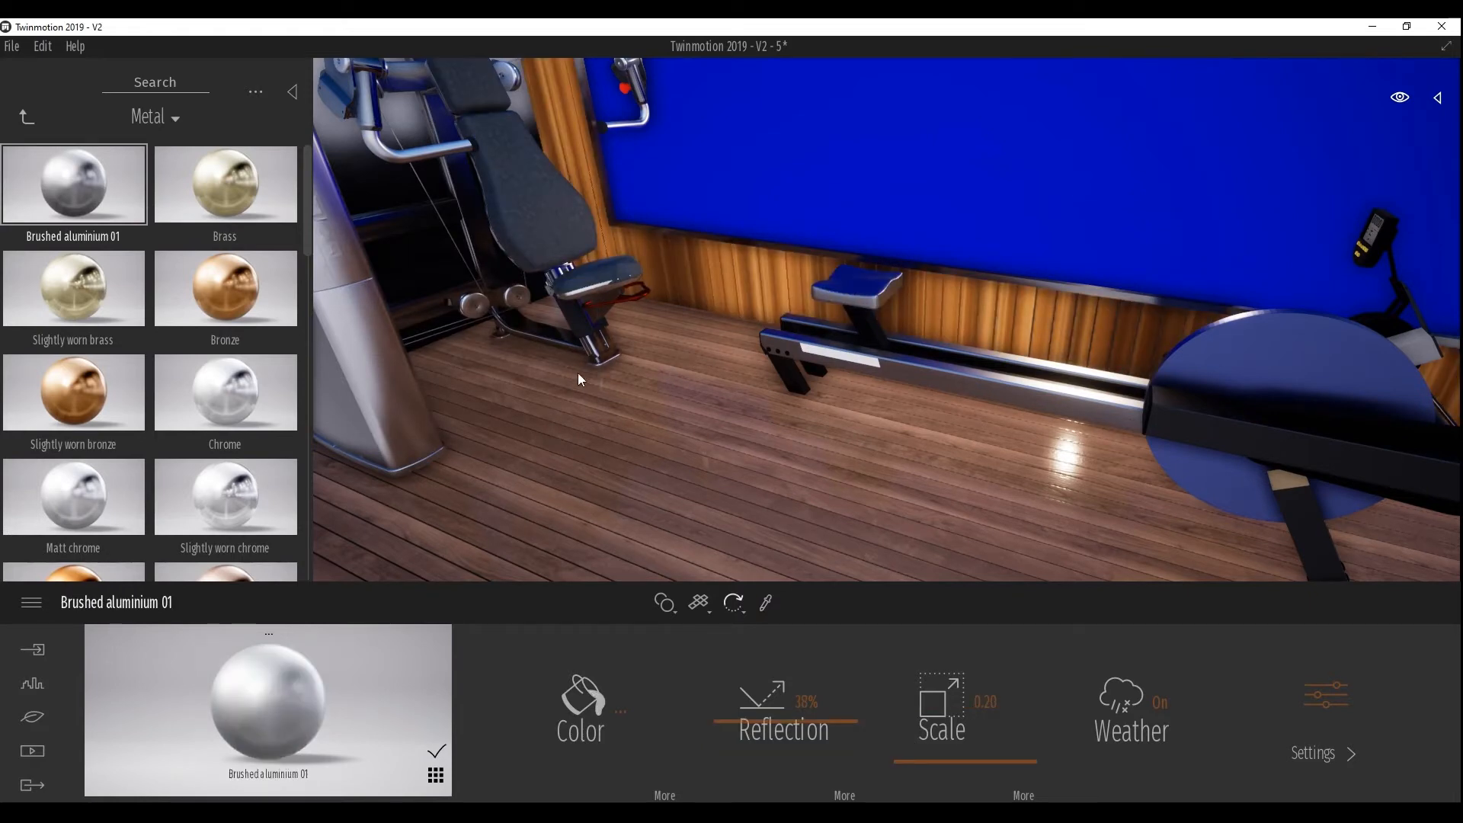
mouse_move(111, 231)
mouse_down()
mouse_move(114, 198)
mouse_move(796, 376)
mouse_up()
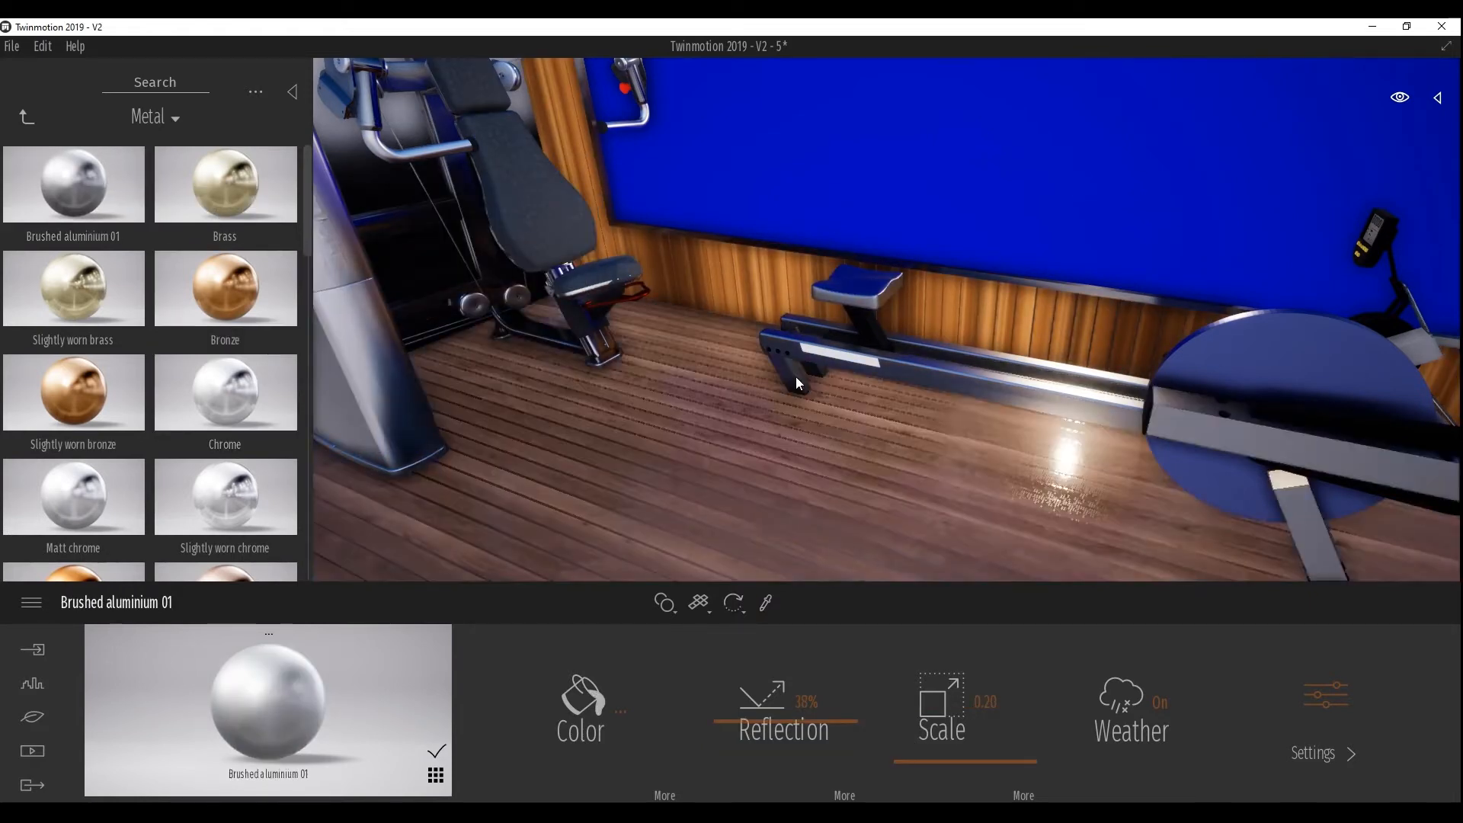
drag(91, 199, 807, 295)
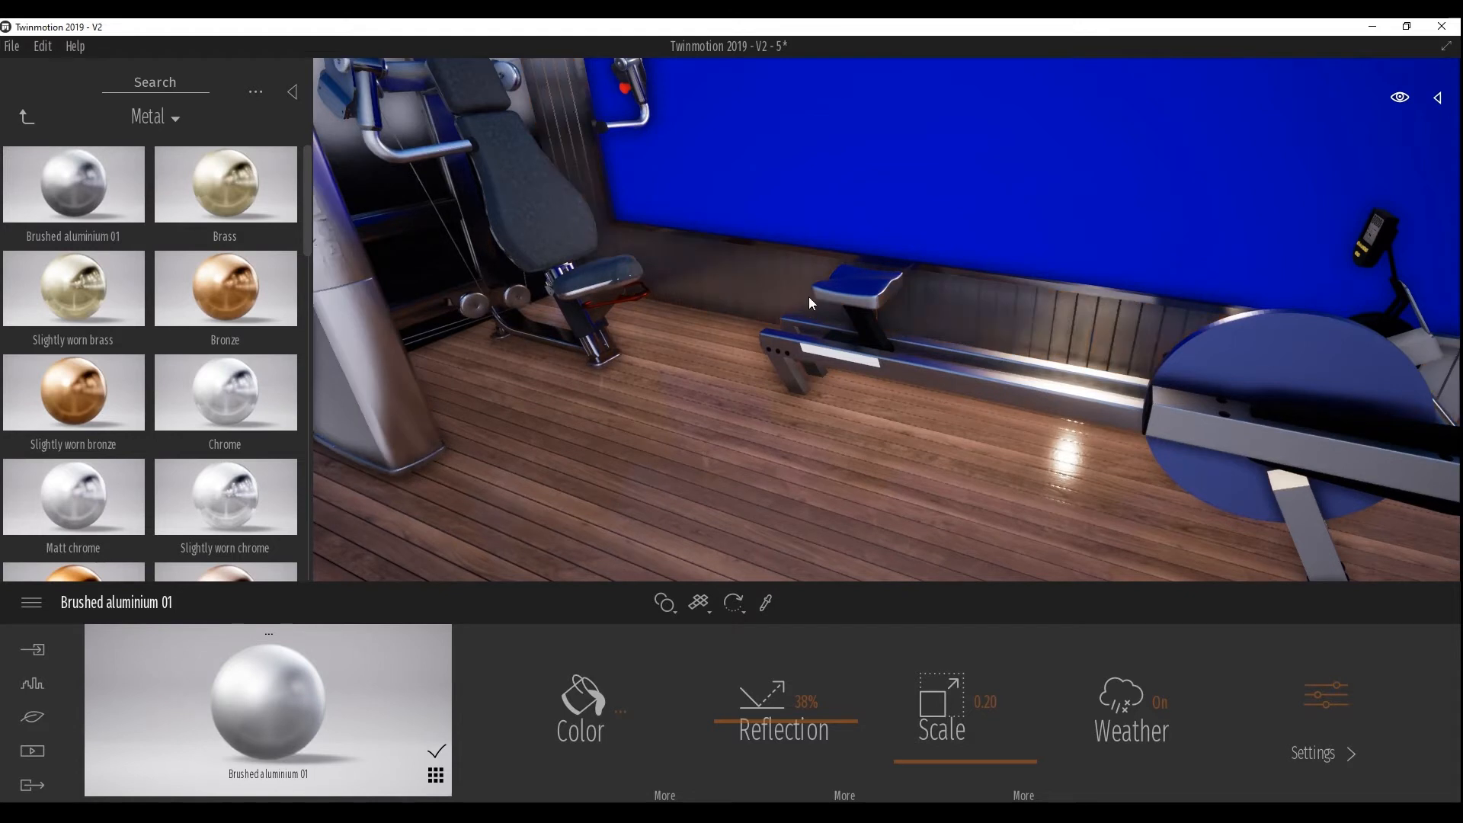
key(ctrl+z)
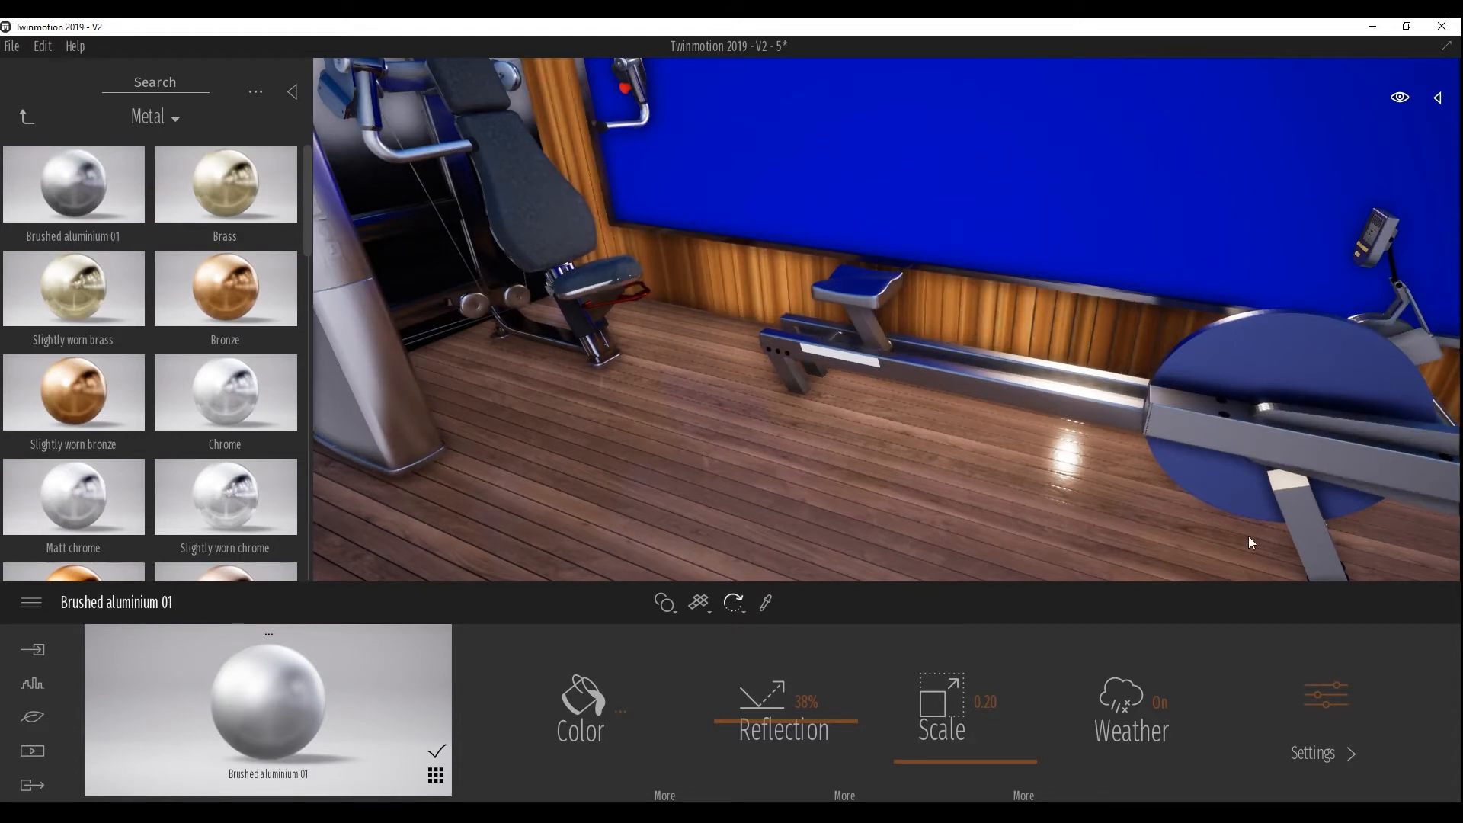
Apply Brushed aluminium 01 to the frame of the large blue wall panel and the Mirror material to the panel
mouse_move(105, 195)
mouse_down()
mouse_move(639, 256)
mouse_move(710, 236)
mouse_up()
click(23, 111)
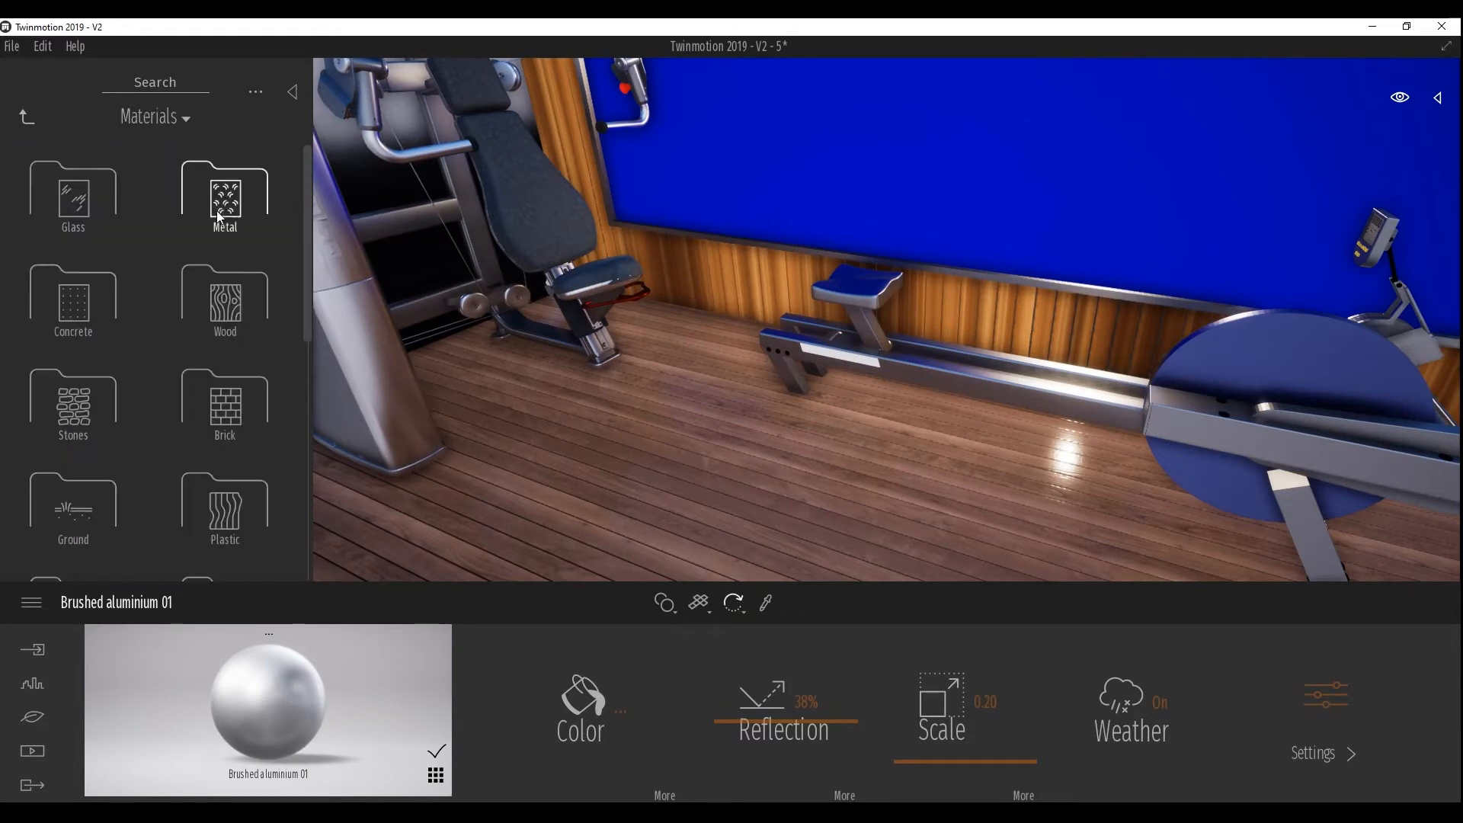
click(97, 194)
drag(235, 277, 797, 187)
Apply Titanium scales from the Metal materials to the black shelves of the dumbbell racks
right_drag(908, 493, 1181, 485)
click(27, 116)
click(221, 196)
drag(311, 238, 313, 532)
mouse_move(231, 527)
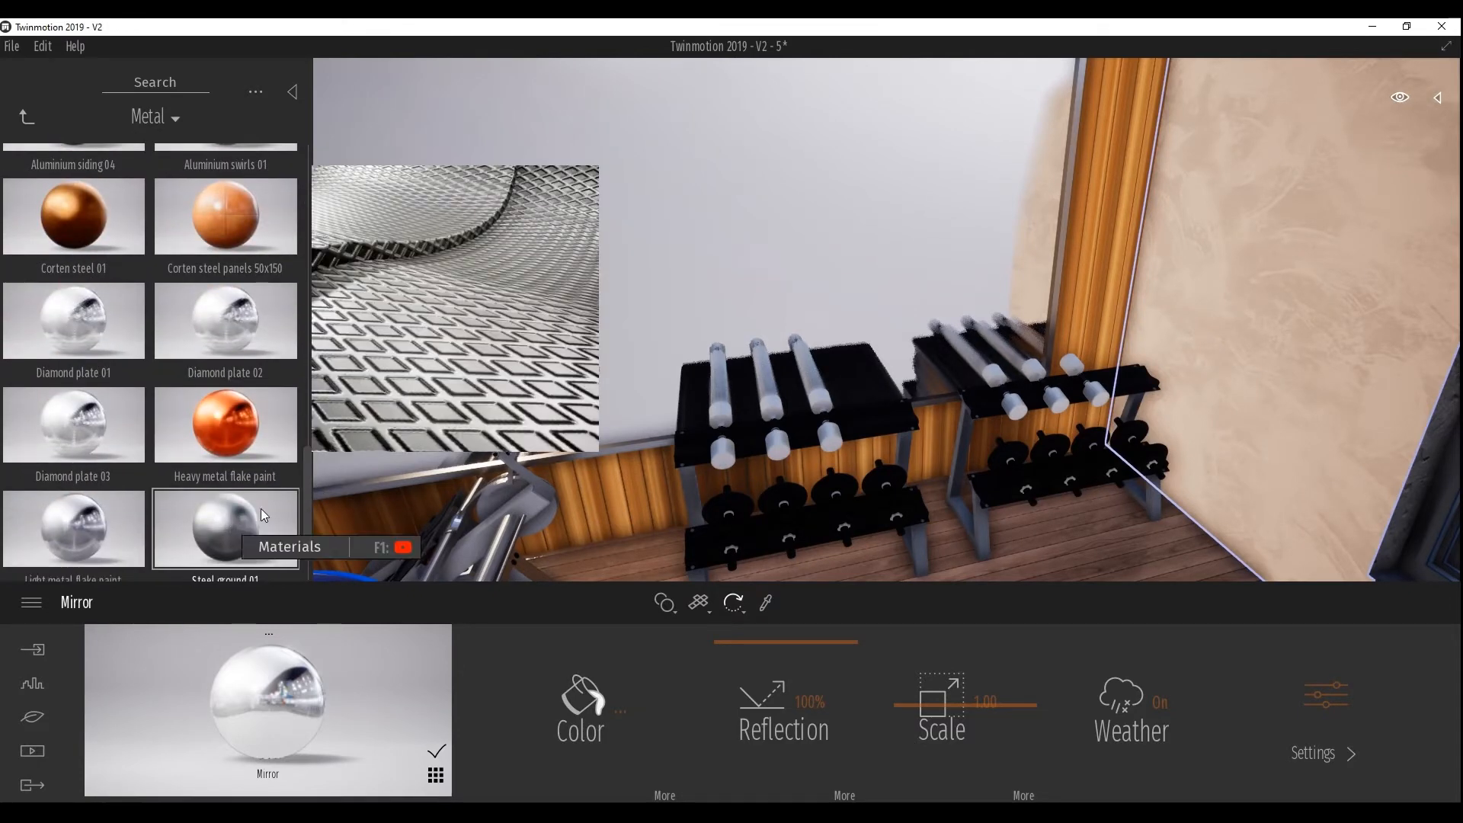
scroll(267, 509, down, 2)
mouse_move(80, 537)
drag(80, 537, 694, 487)
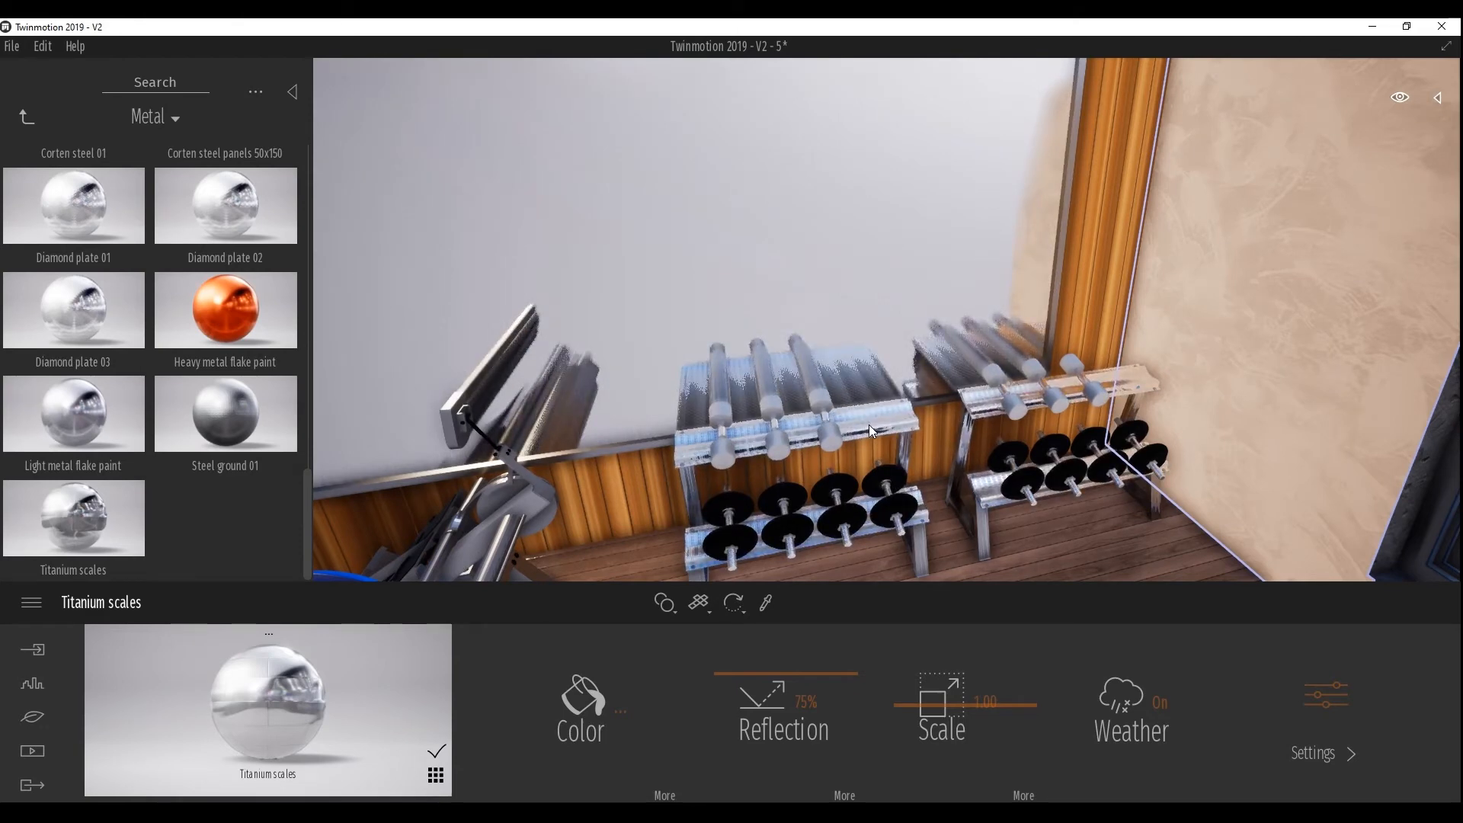
Apply Diamond plate 03 to the shelves of the dumbbell racks with a texture scale of 0.10
drag(869, 423, 868, 423)
Apply Brushed aluminium 01 to the long dumbbells on top of the racks and to the round black weights below
drag(314, 484, 343, 156)
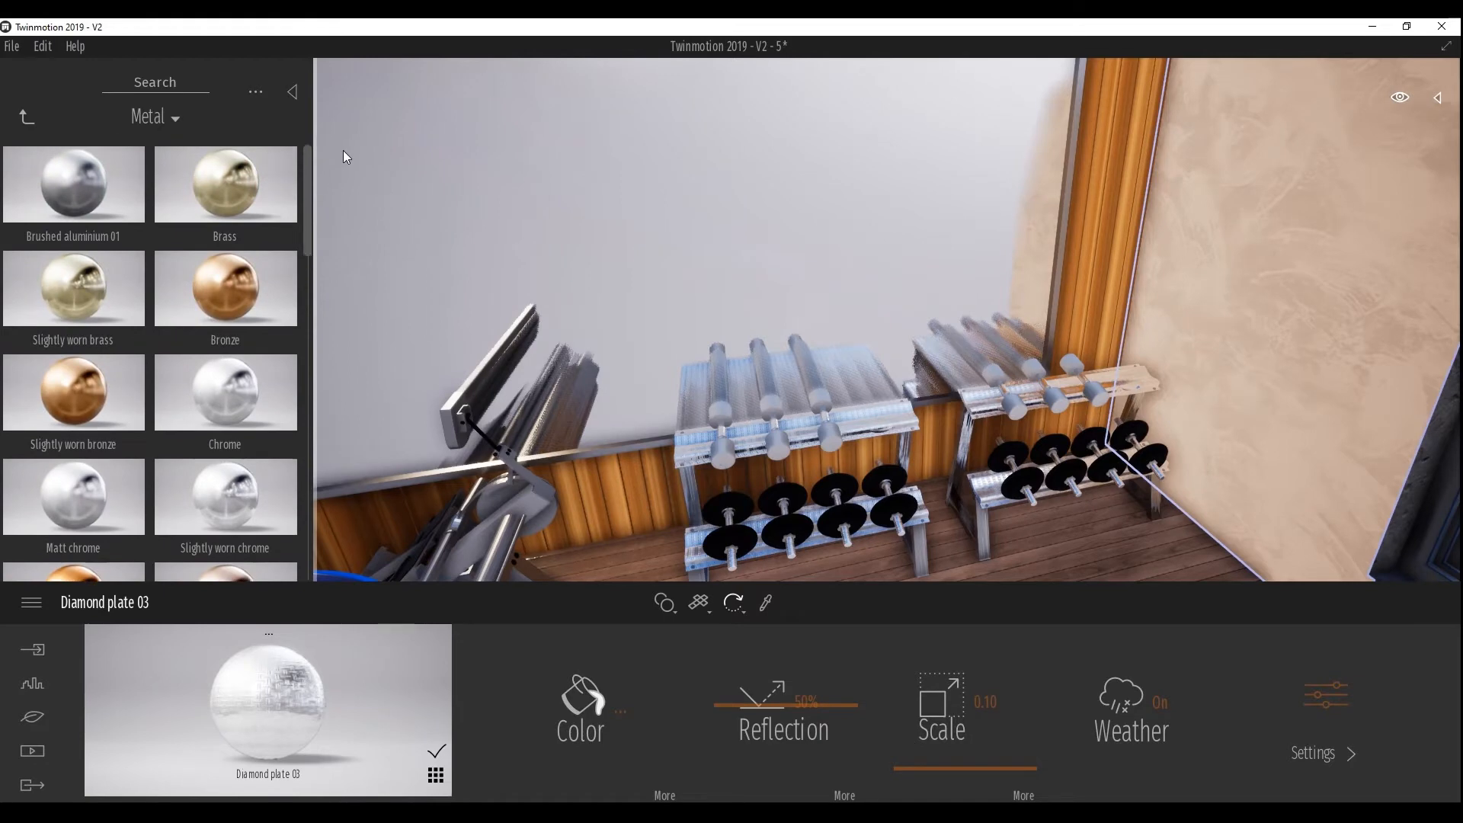
drag(94, 189, 721, 451)
mouse_move(785, 510)
middle_down()
mouse_move(930, 529)
mouse_move(972, 495)
middle_up()
scroll(1021, 426, up, 1)
drag(114, 195, 971, 411)
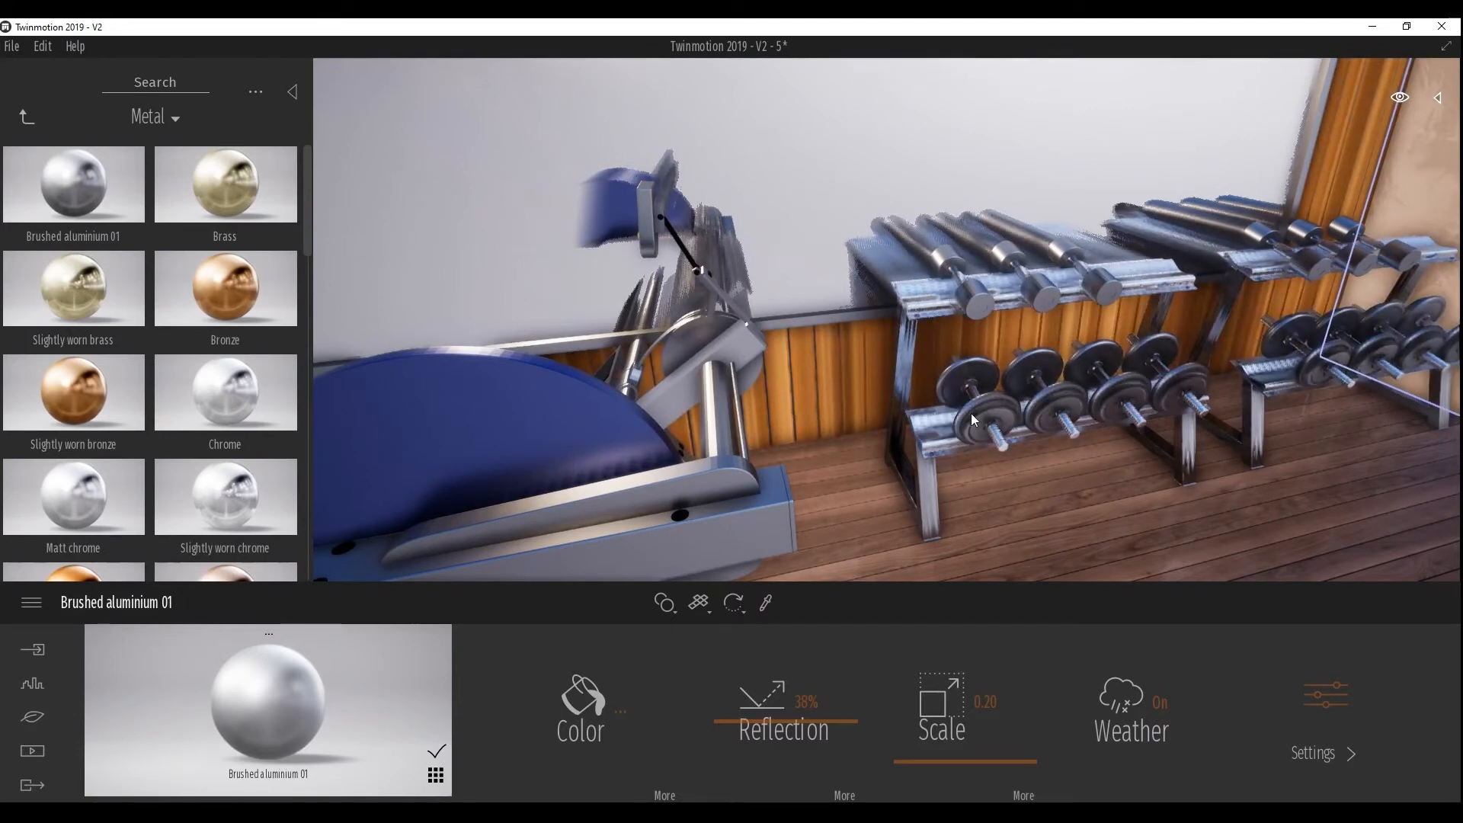
Tint the round weights' Brushed aluminium 01 a light purple-grey, RGB 161, 152, 174
click(620, 710)
click(585, 388)
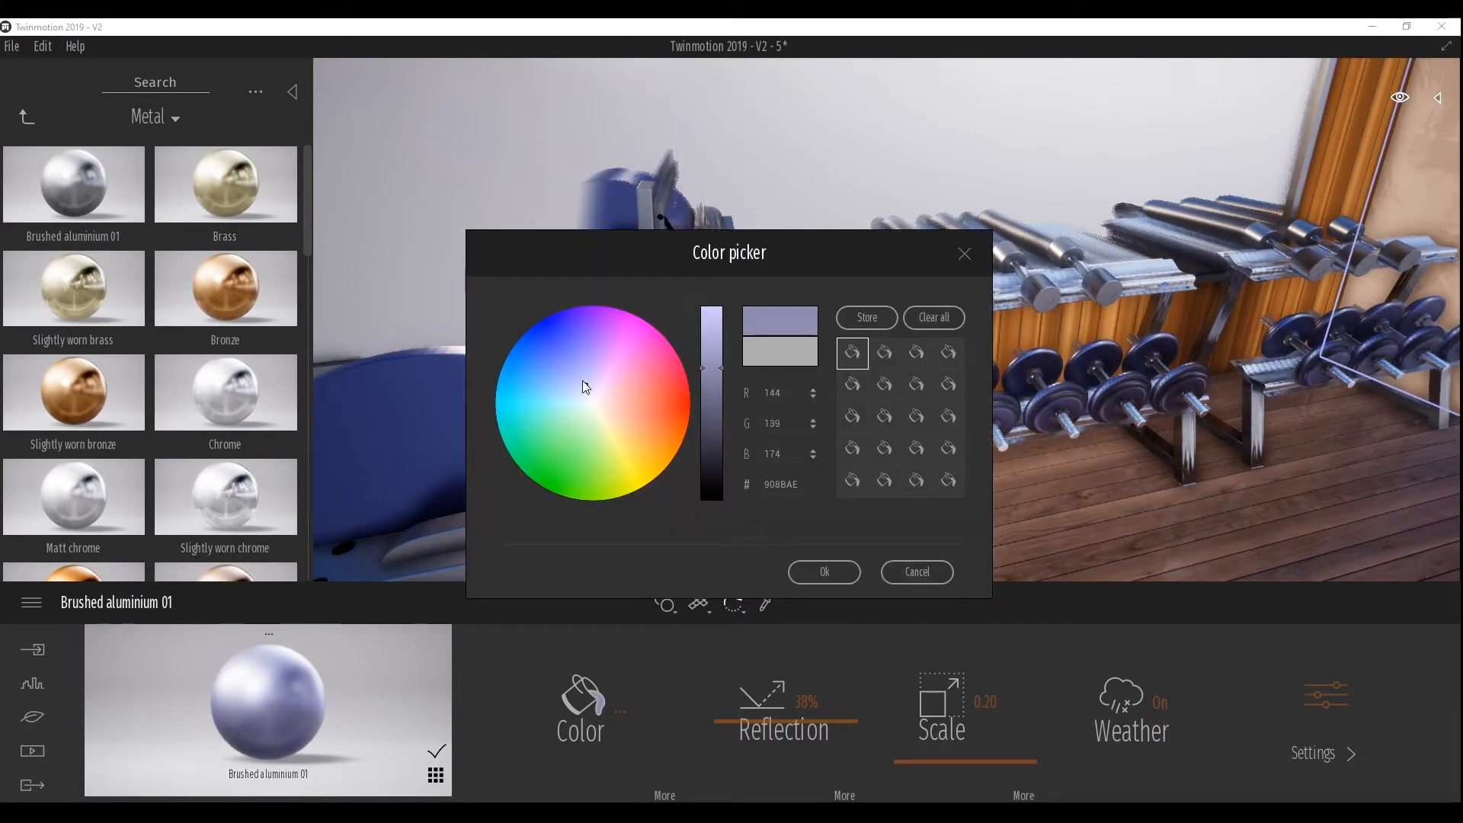
click(592, 388)
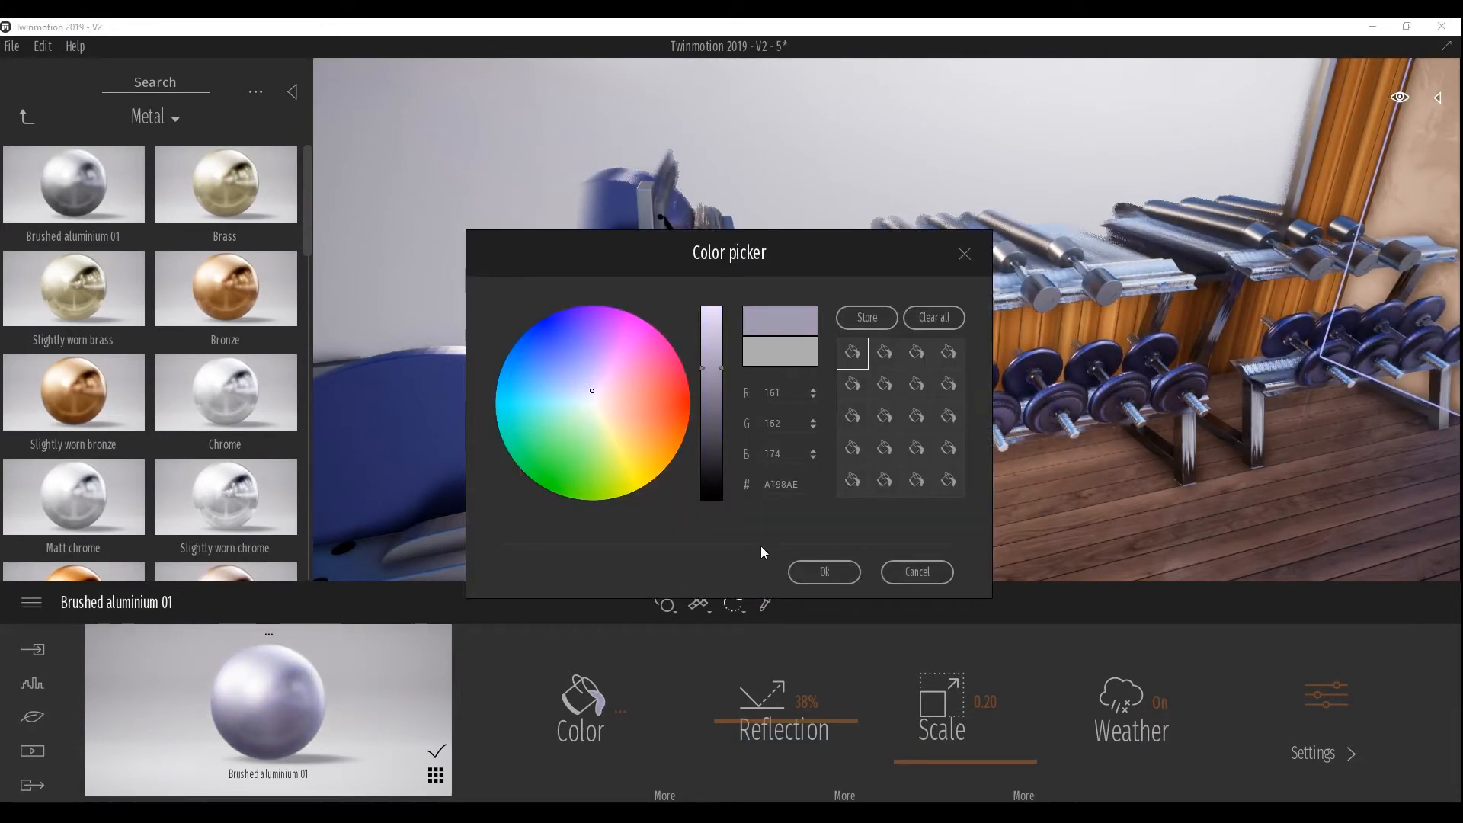
click(826, 570)
Apply Brushed aluminium 01 to the elliptical trainer's side body and to its black wheel and arms
right_drag(853, 551, 934, 548)
key(s)
right_drag(944, 436, 853, 435)
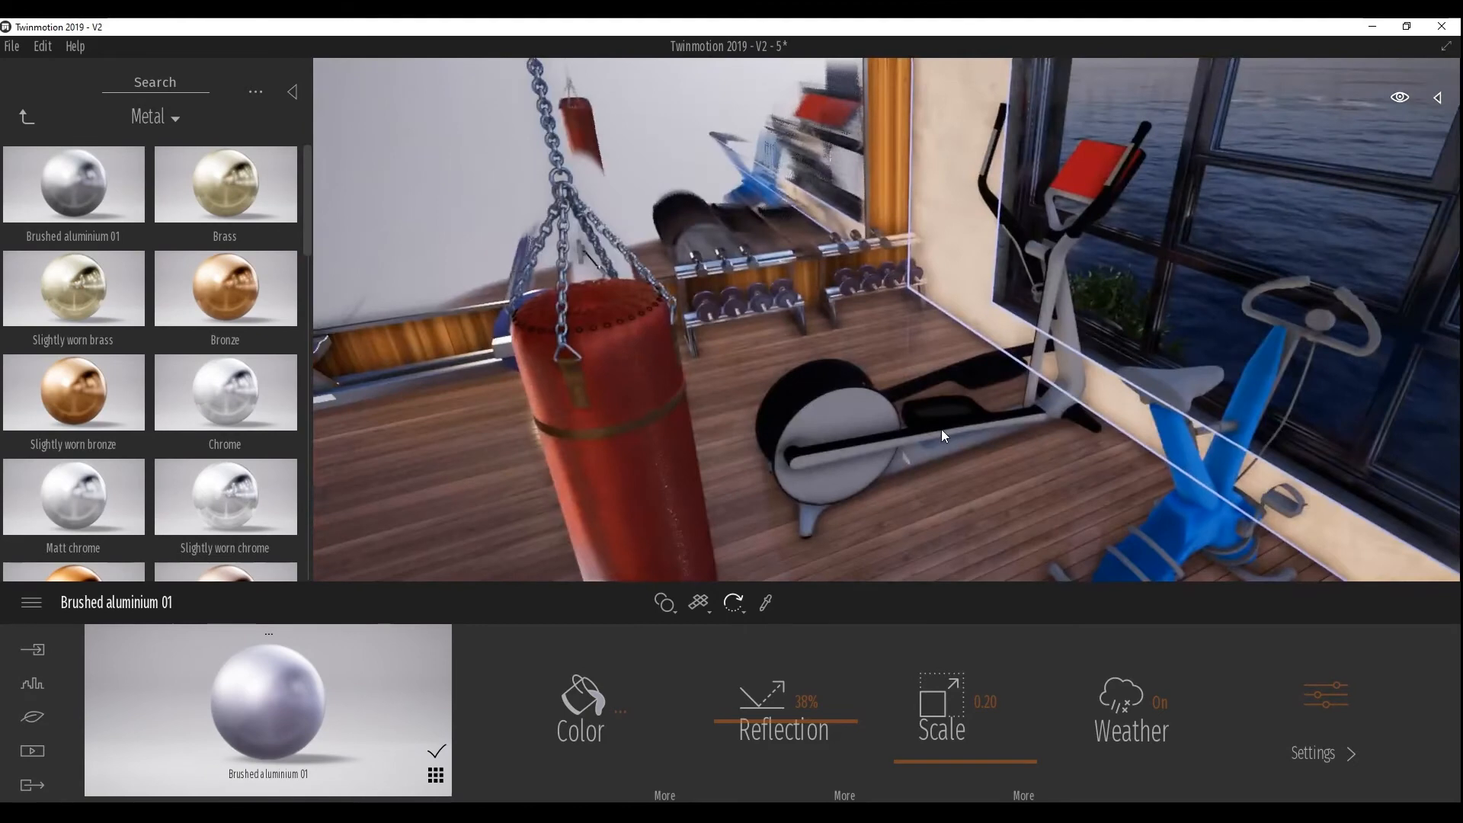
mouse_move(74, 183)
mouse_down()
mouse_move(592, 349)
mouse_move(838, 404)
mouse_up()
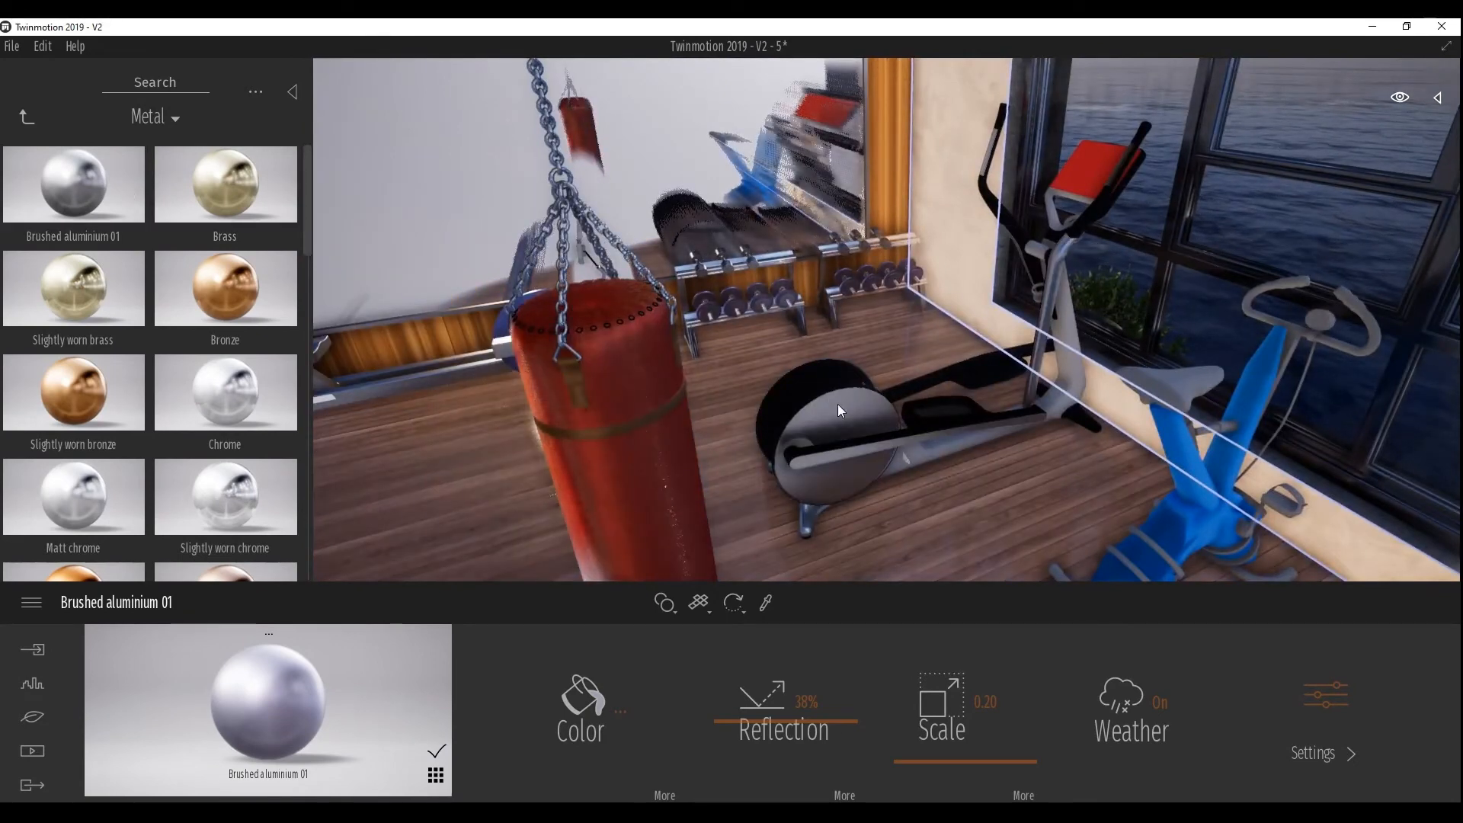
mouse_move(107, 195)
mouse_down()
mouse_move(660, 369)
mouse_move(793, 394)
mouse_up()
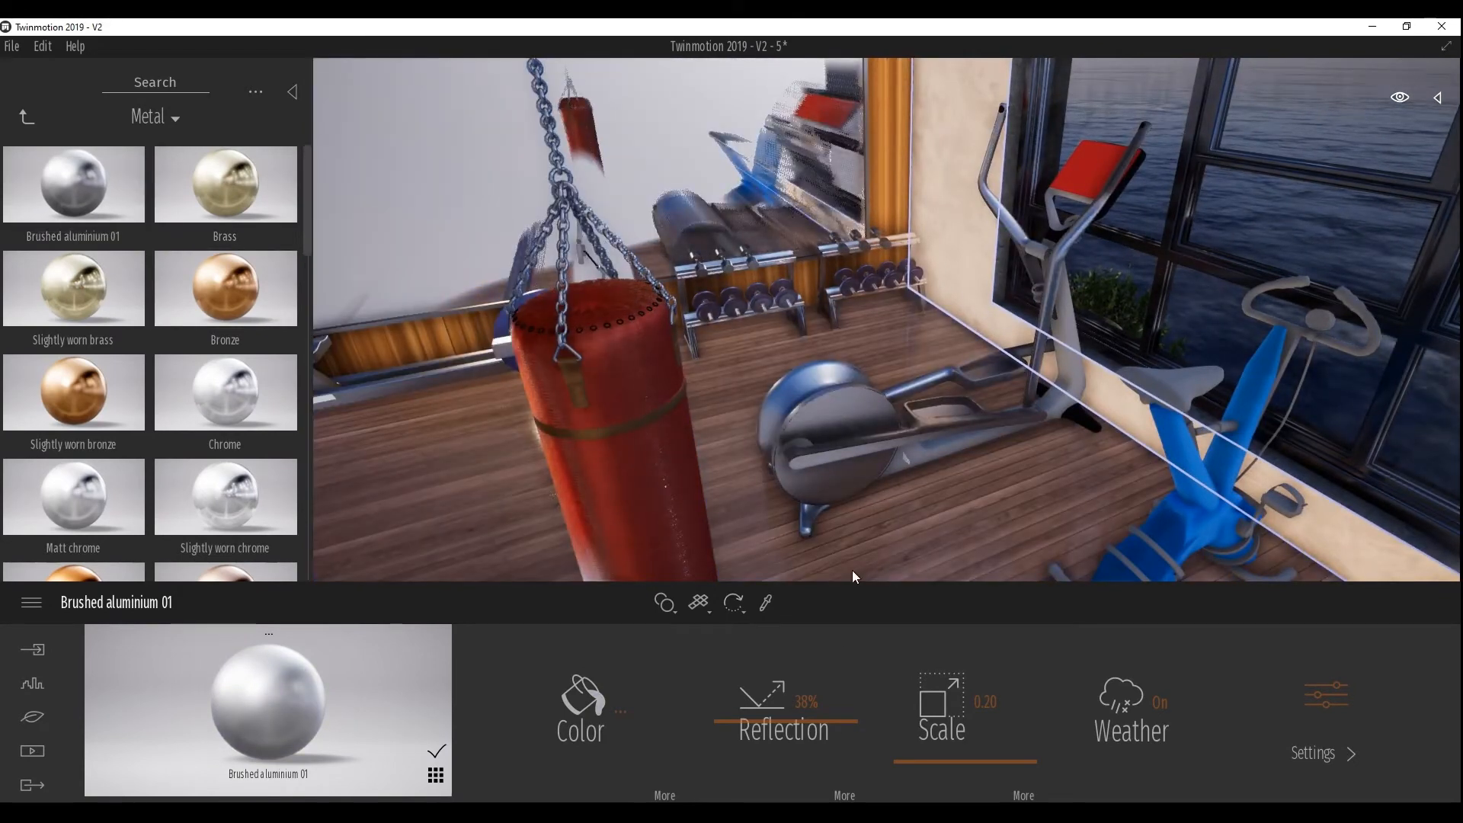
Darken the Brushed aluminium 01 color on the elliptical trainer's wheel and arms to a dark neutral grey
click(621, 707)
drag(713, 385, 716, 411)
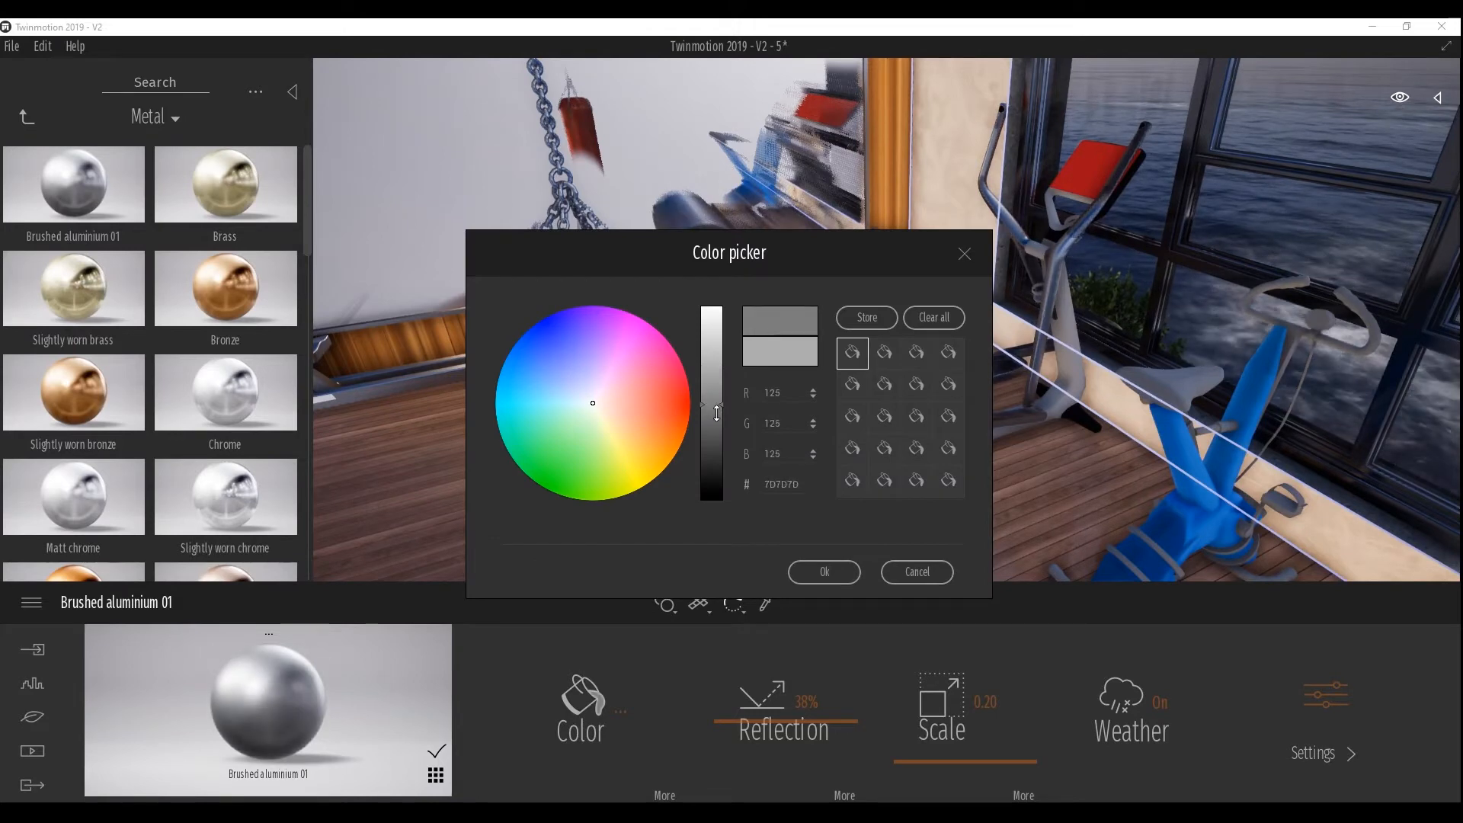
click(823, 571)
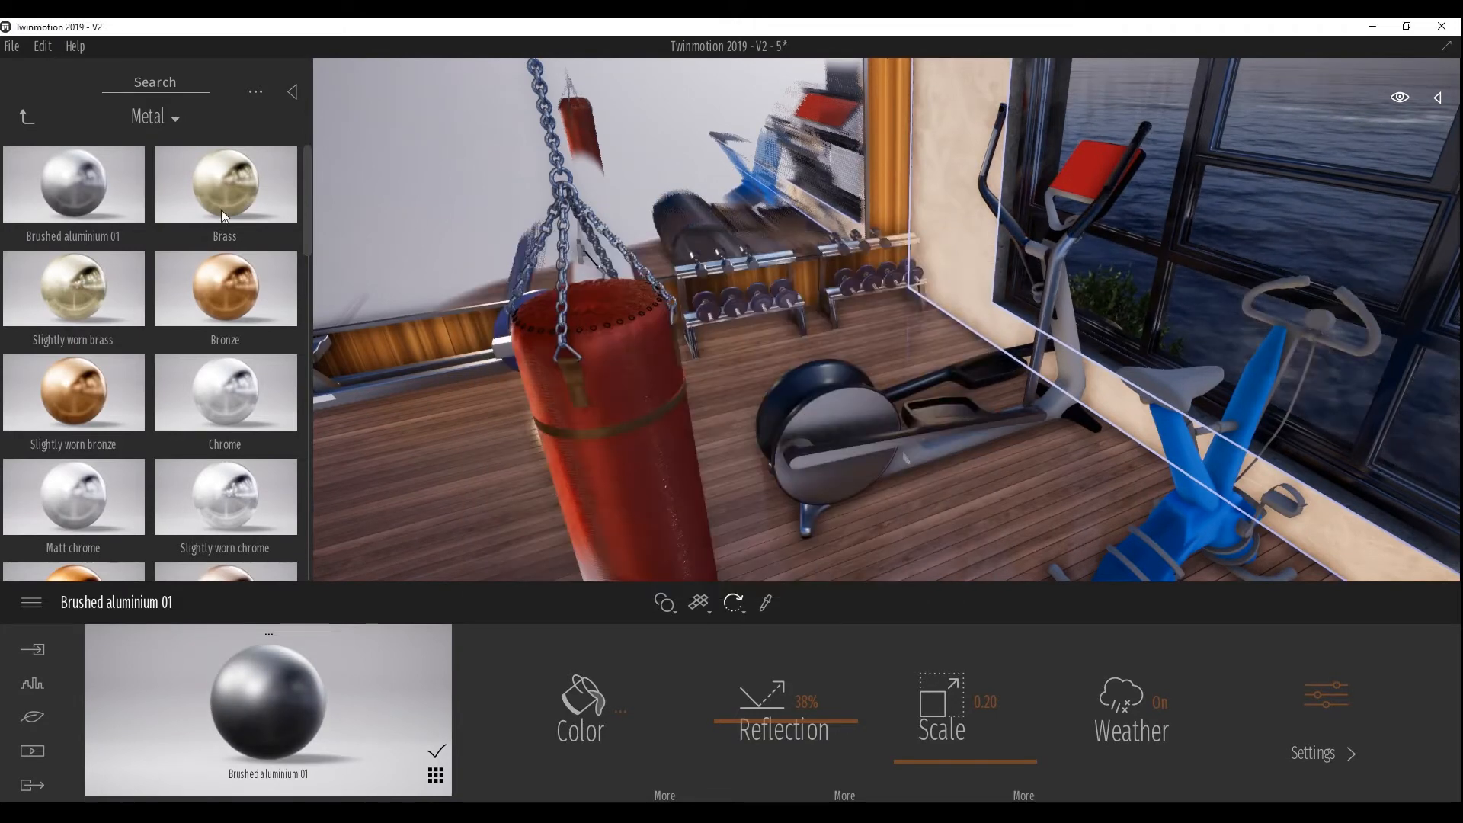
Apply Reflective glass from the Glass materials to the red console panel of the elliptical trainer
click(28, 117)
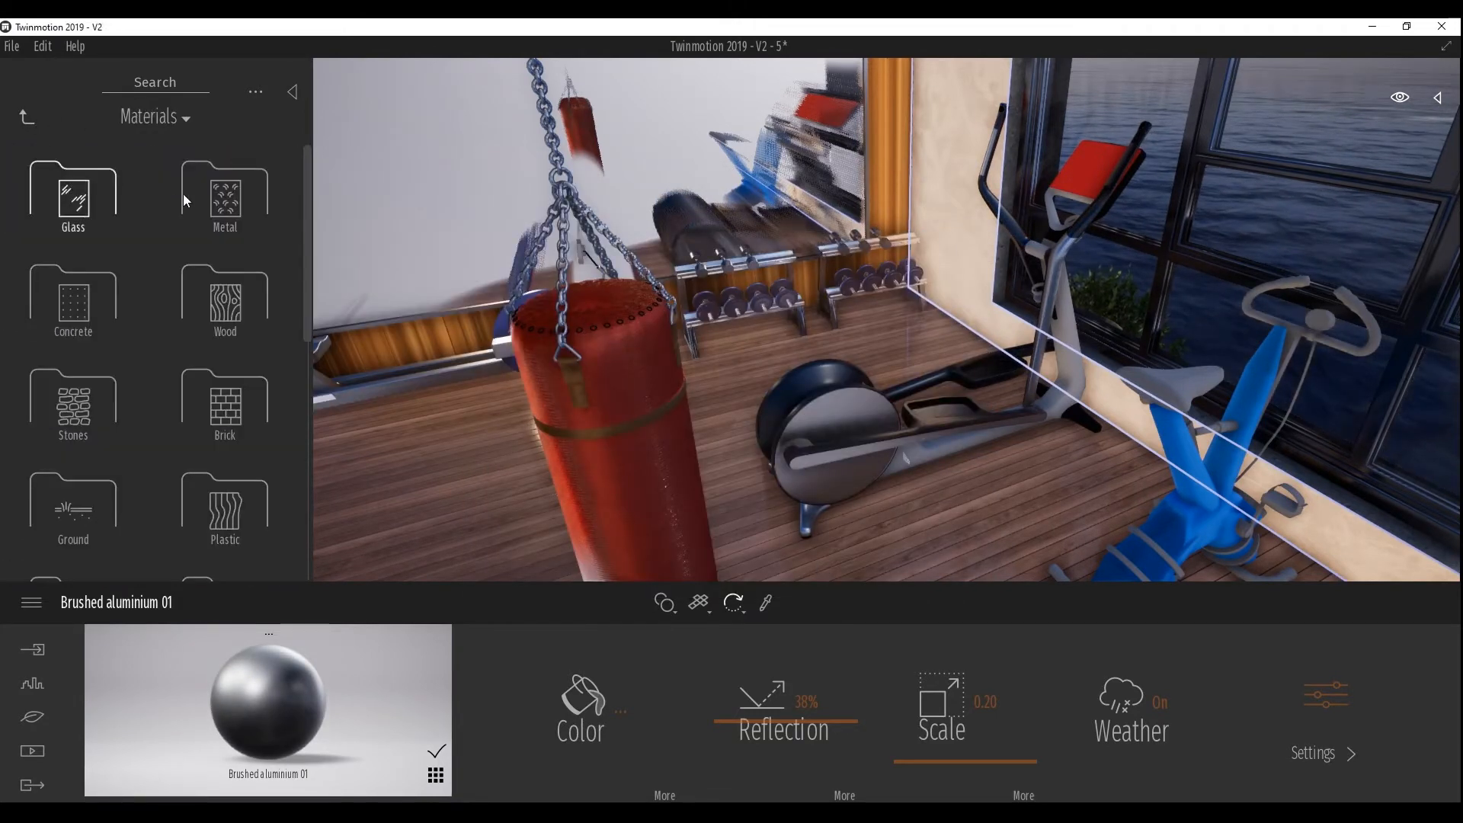
click(98, 198)
drag(202, 192, 1097, 180)
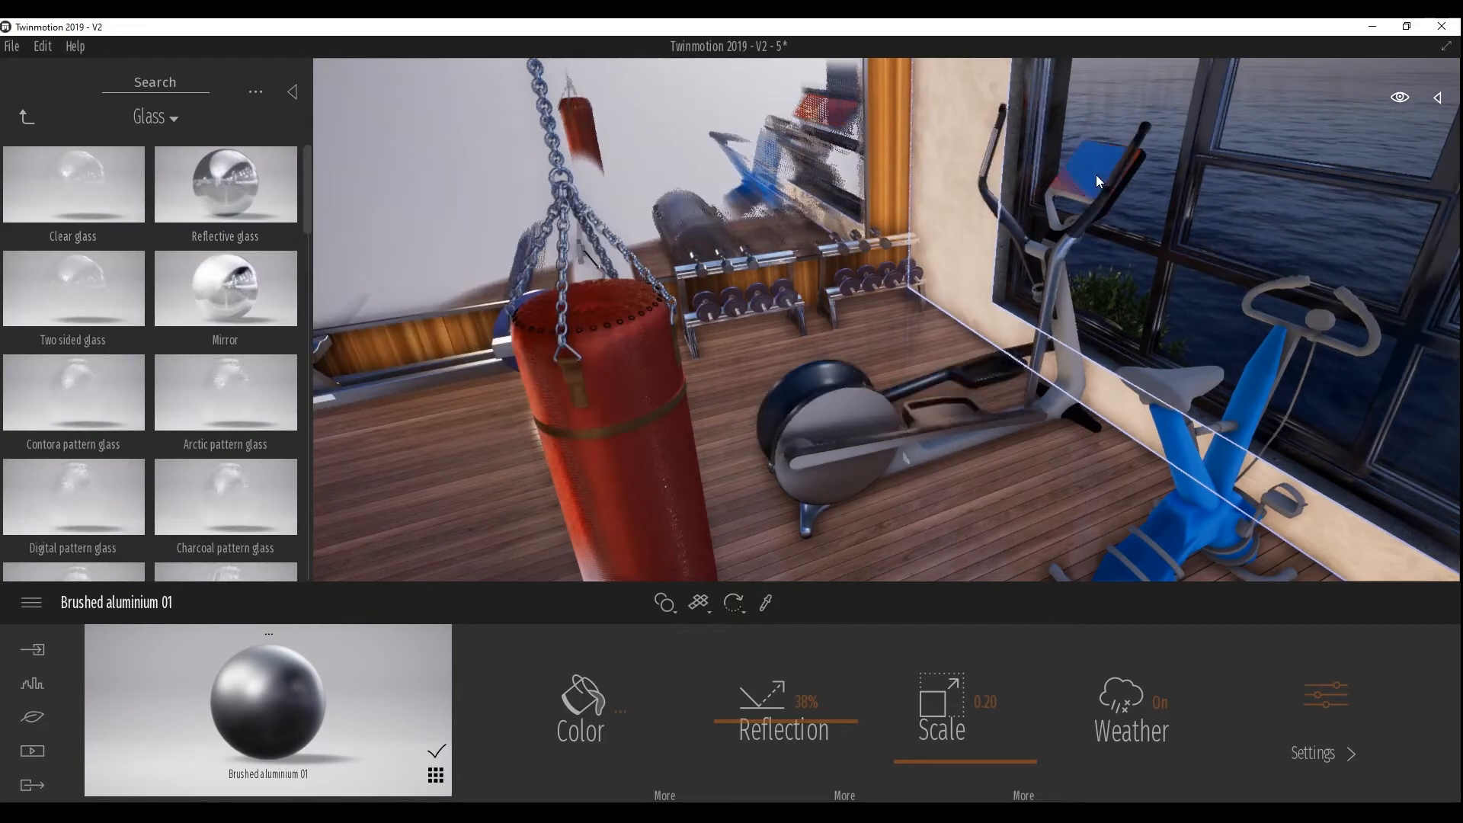
Apply Brushed aluminium 01 to the exercise bike's blue body, colored white, RGB 255, 255, 255, with 21% reflection
right_drag(1192, 518, 1244, 575)
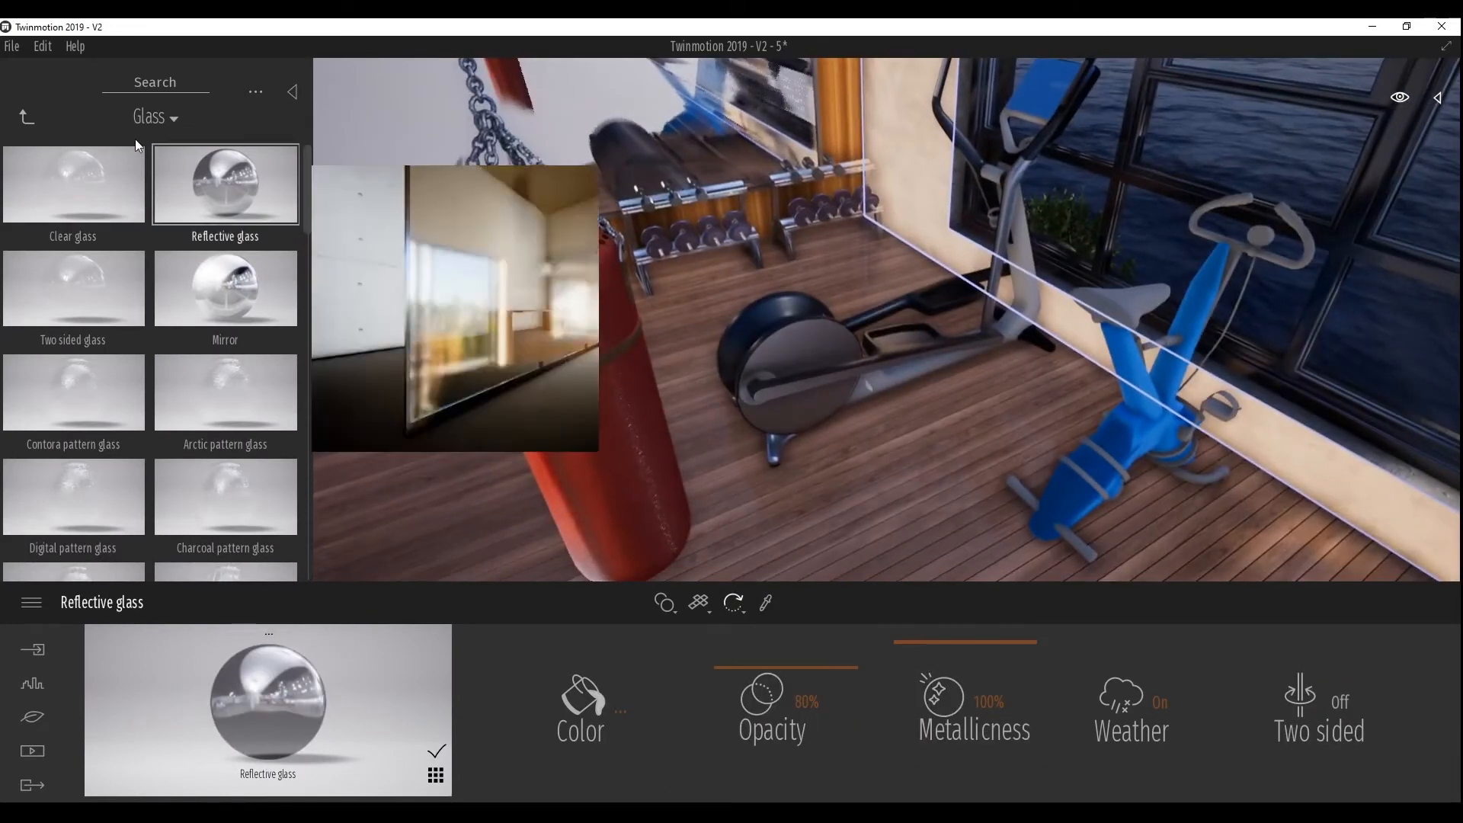
click(28, 118)
click(196, 192)
mouse_move(84, 190)
mouse_down()
mouse_move(1018, 448)
mouse_move(1059, 478)
mouse_up()
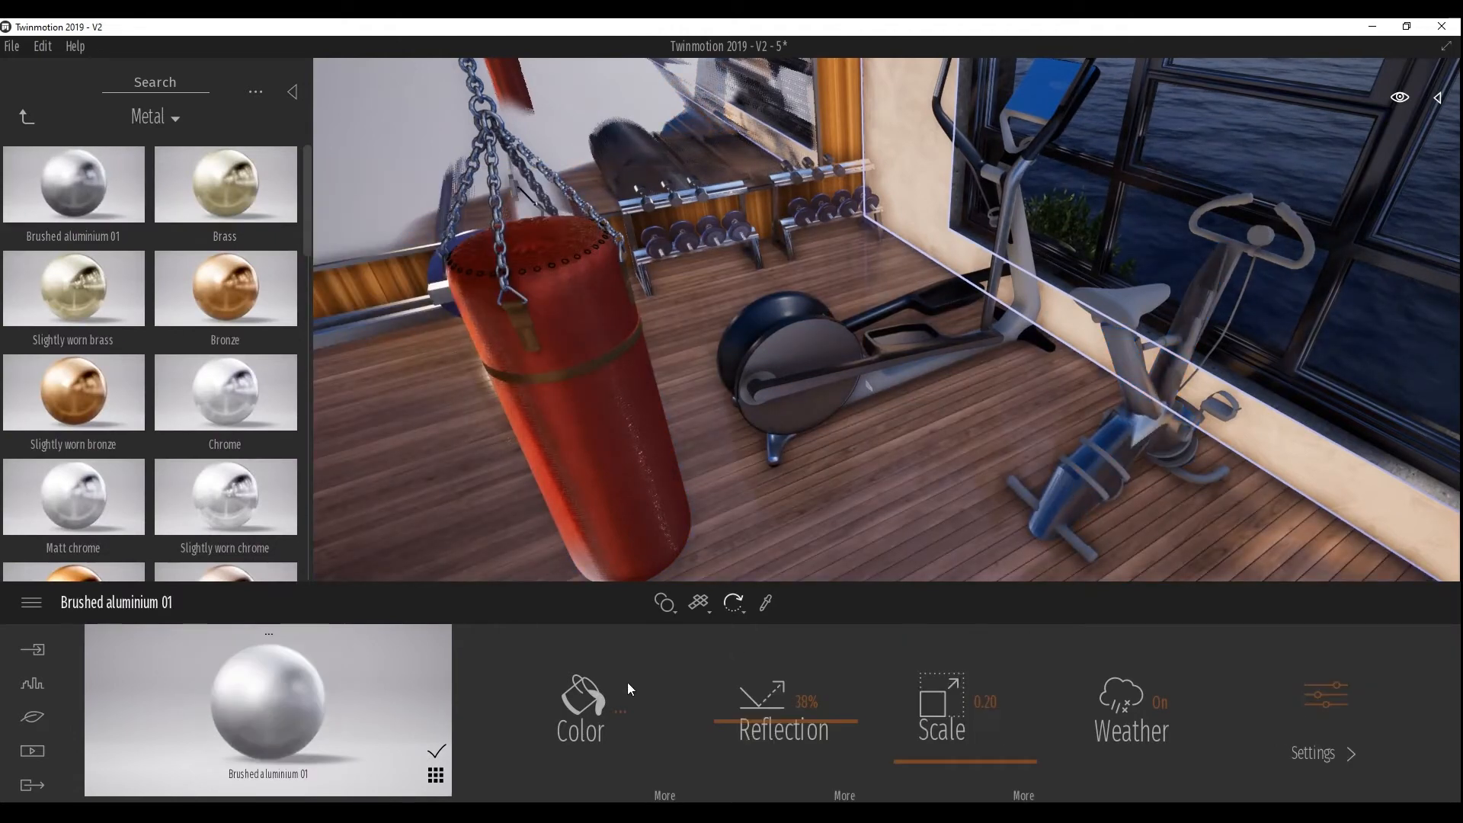
click(628, 684)
drag(702, 371, 710, 307)
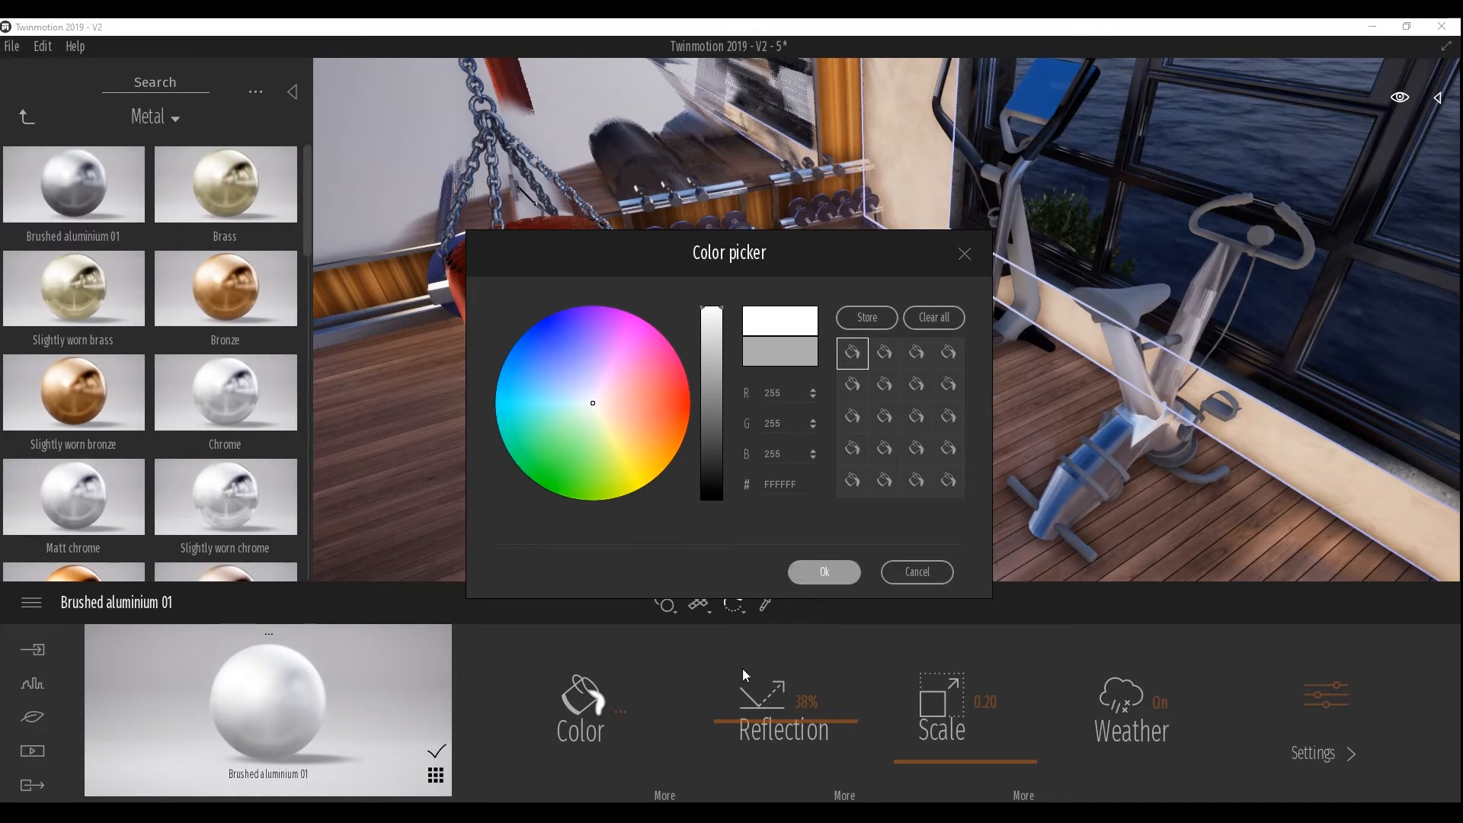
click(825, 573)
mouse_move(738, 720)
mouse_down()
mouse_move(738, 662)
mouse_move(750, 744)
mouse_up()
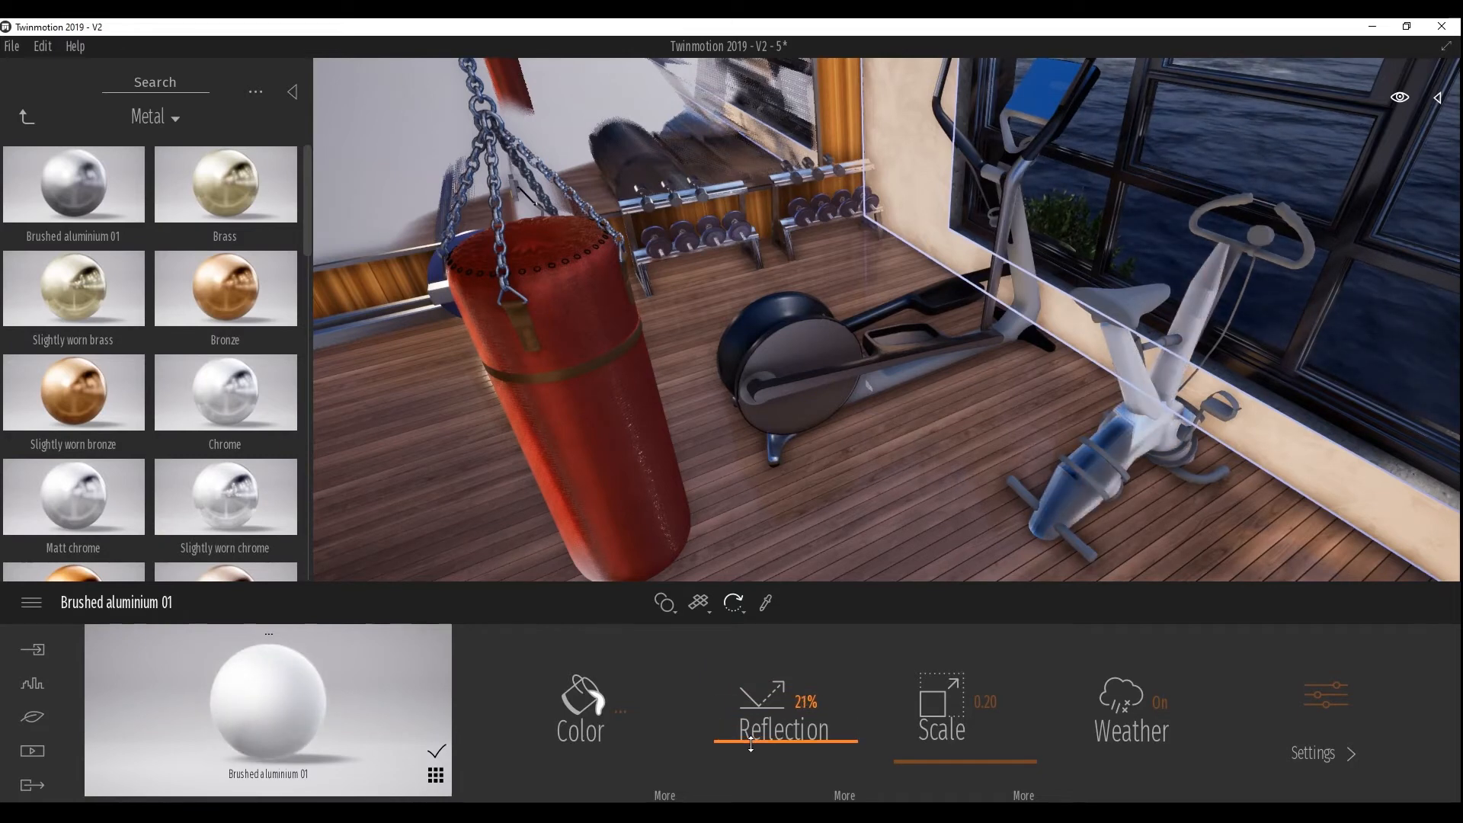
Apply Brushed aluminium 01 to the bike's grey parts and Galvanised steel 01, sampled from the weight machine's seat back, to its seat
mouse_move(70, 183)
mouse_down()
mouse_move(922, 372)
mouse_move(1021, 491)
mouse_up()
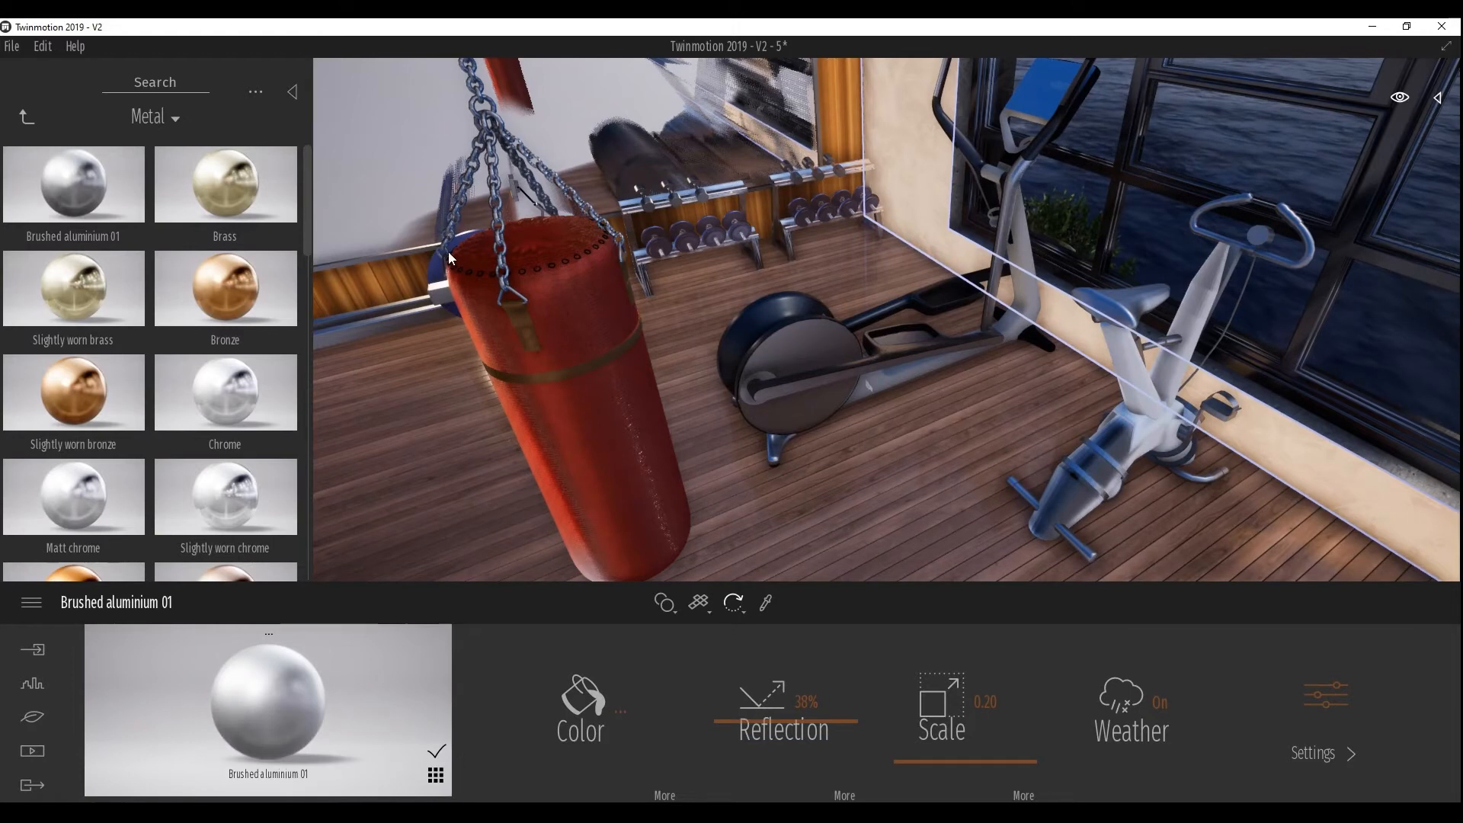
right_drag(715, 340, 682, 336)
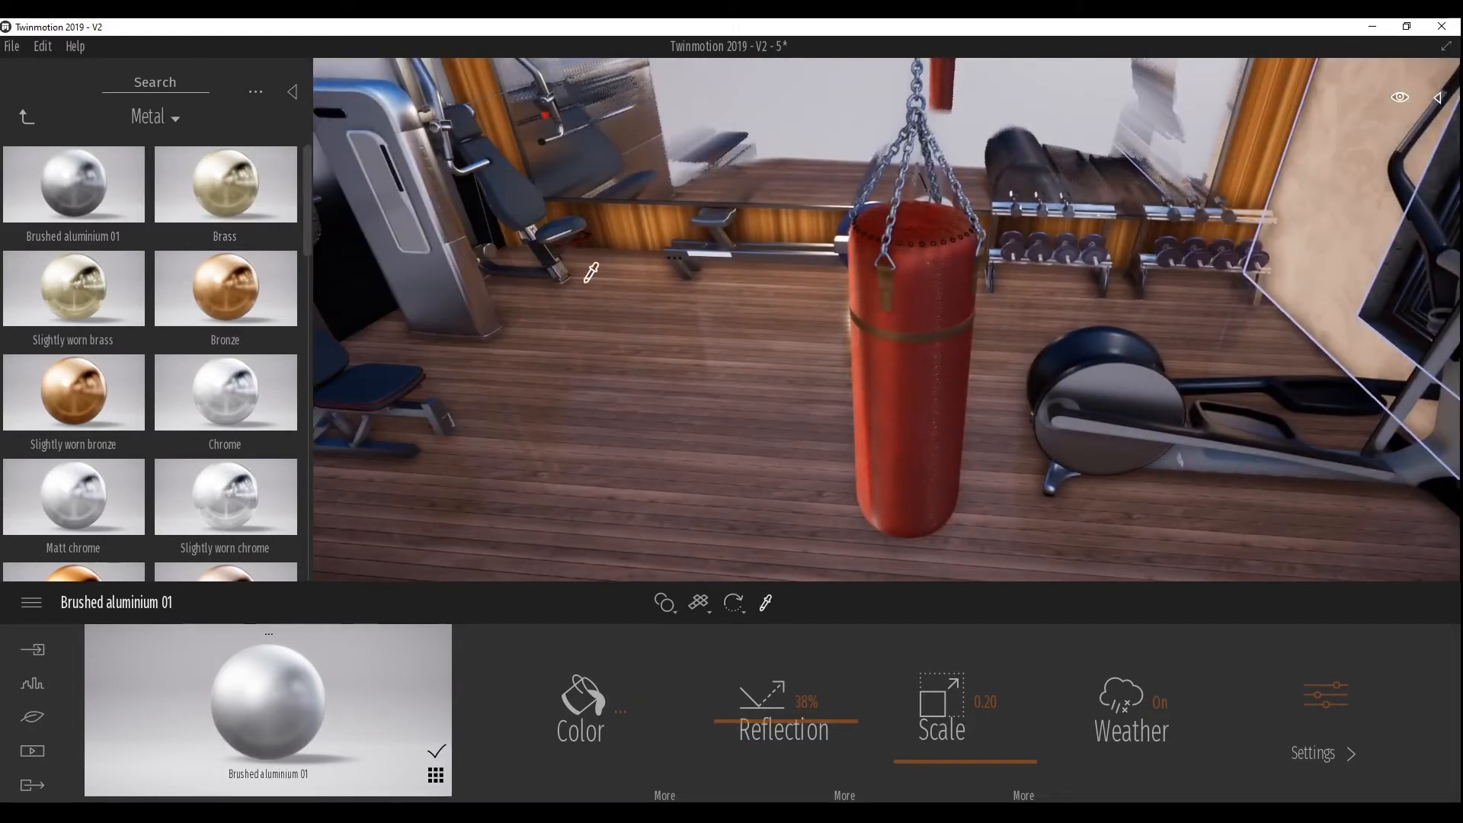
click(503, 181)
right_drag(702, 358, 784, 364)
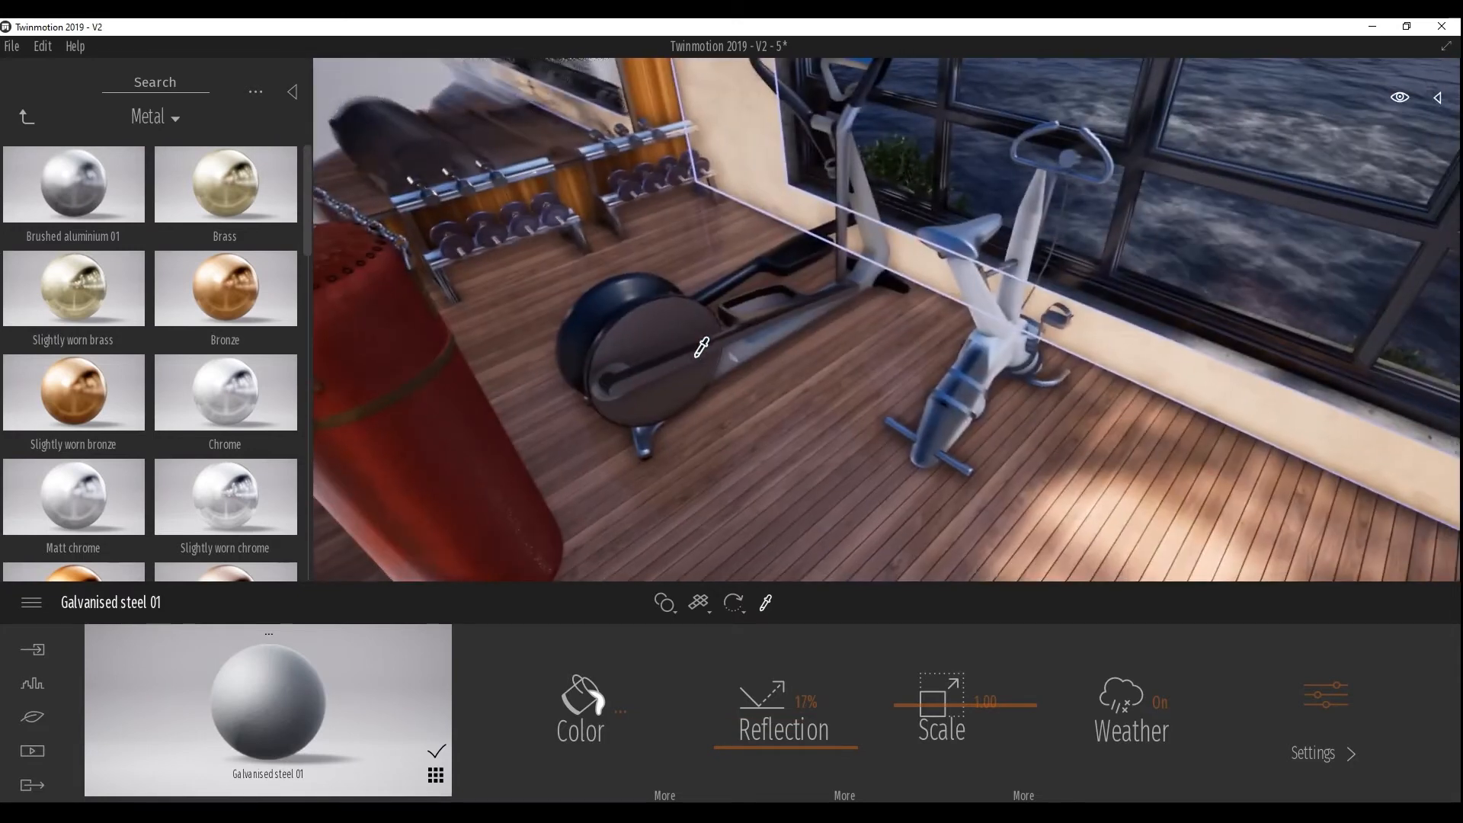
click(961, 246)
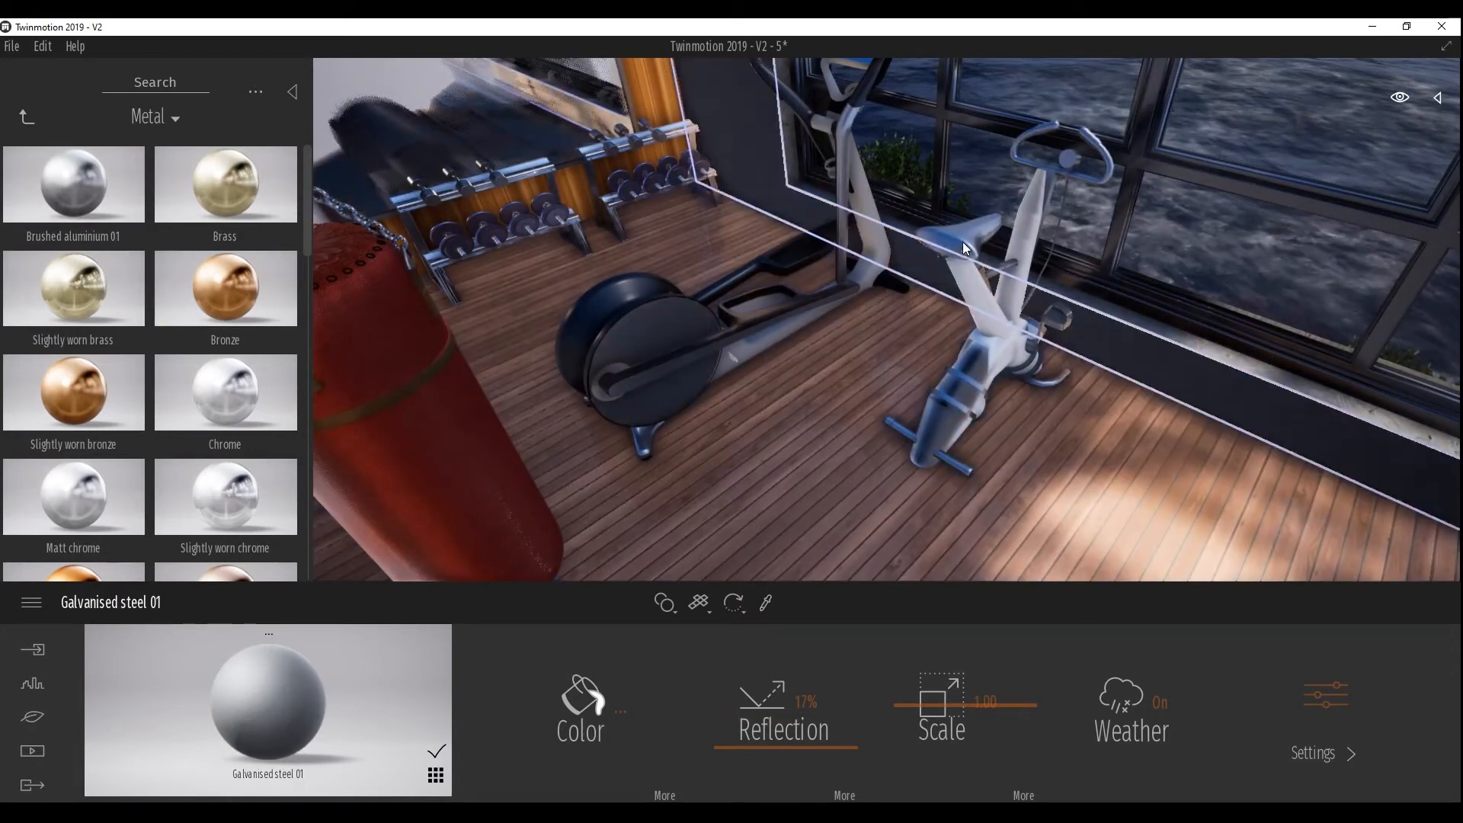
Apply Galvanised steel 01 to the back pad of the wall bars beside the stairs, limiting the change to that object only
right_drag(977, 446, 563, 430)
key(w)
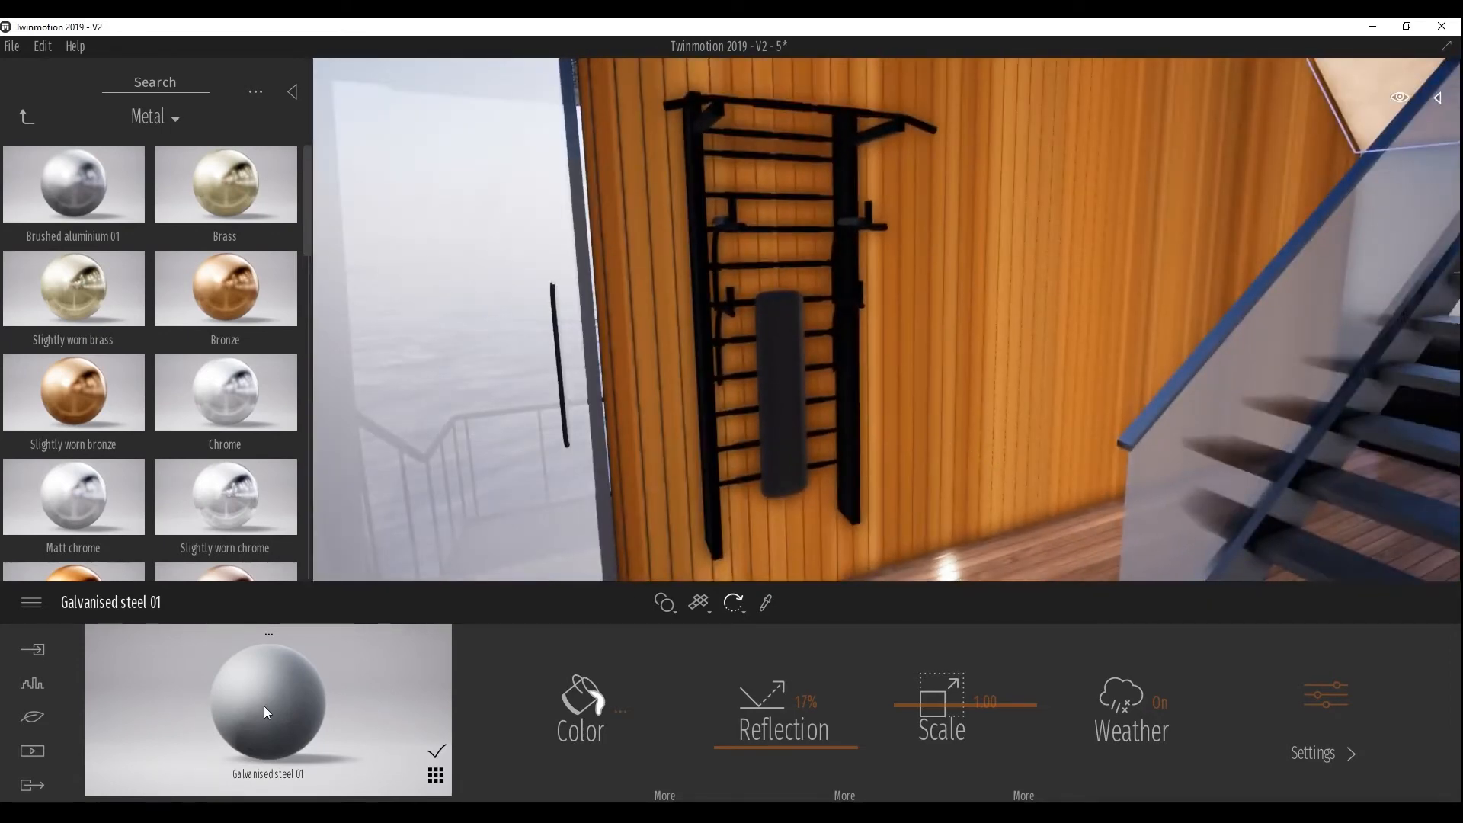
click(672, 604)
click(675, 563)
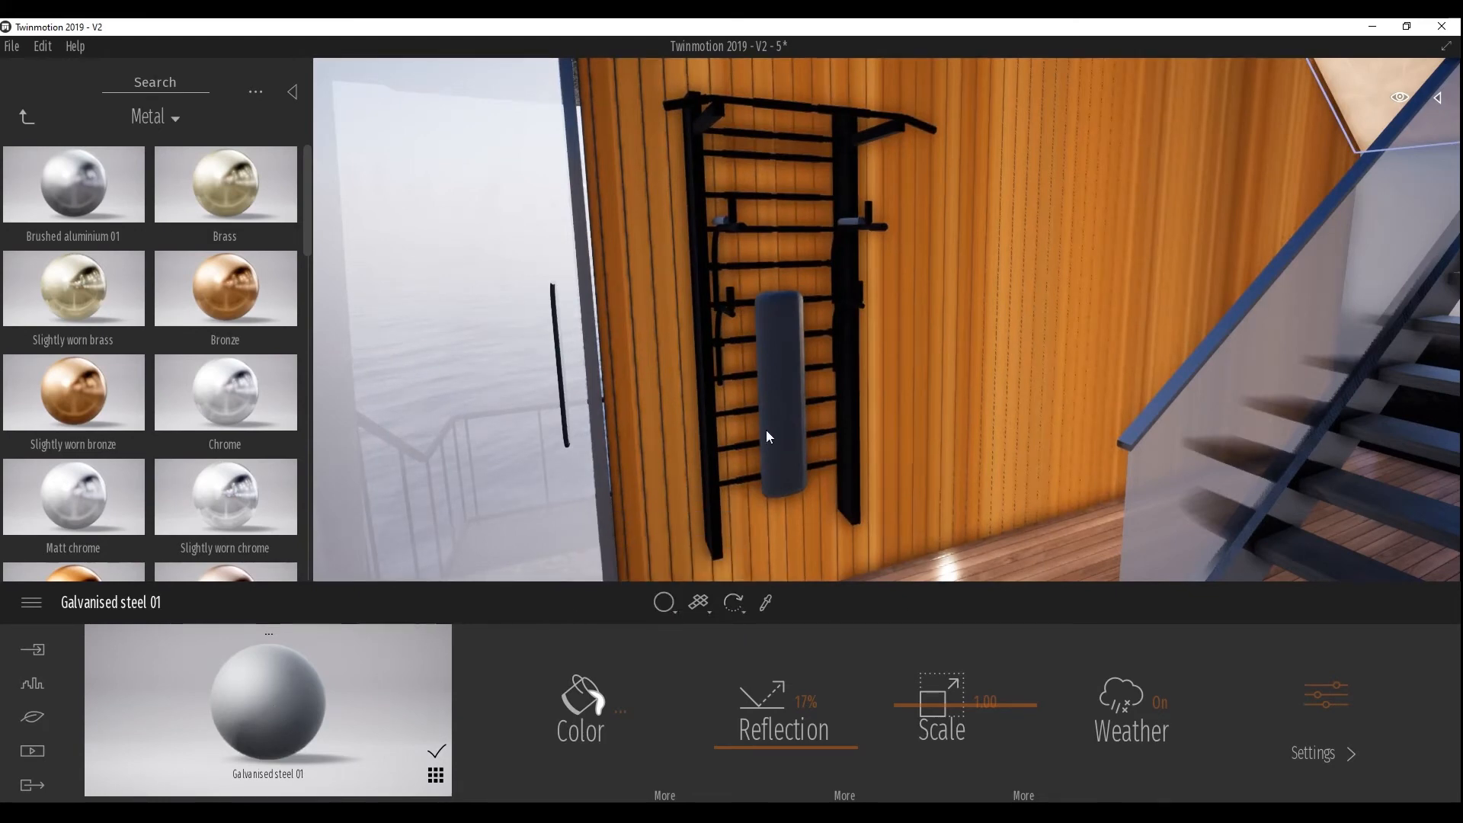
Give the wall bars' back pad a pale warm tint
click(585, 713)
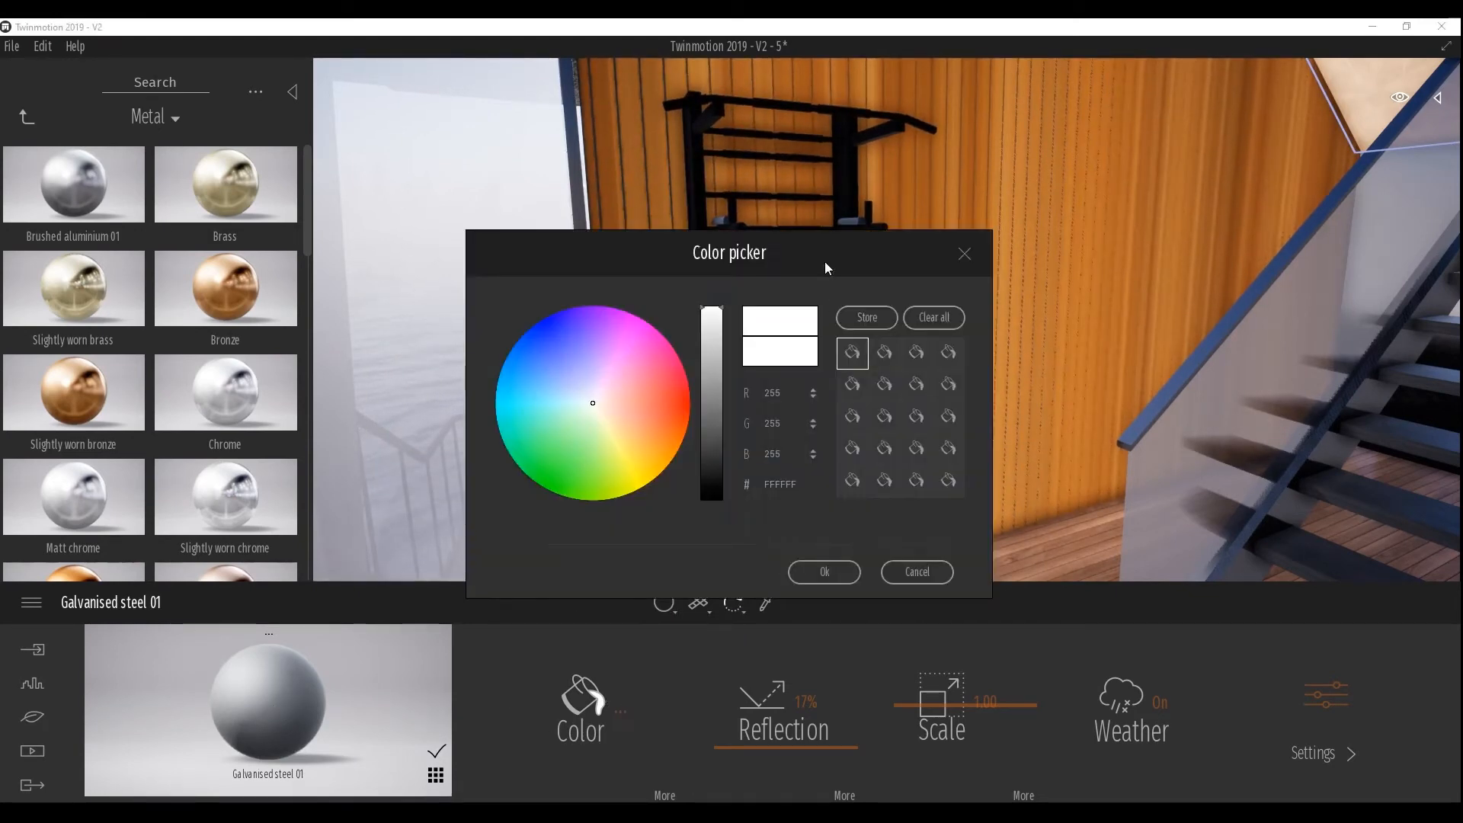
drag(826, 267, 565, 252)
click(359, 415)
mouse_move(362, 418)
mouse_down()
mouse_move(329, 396)
mouse_move(350, 435)
mouse_move(363, 429)
mouse_move(374, 397)
mouse_move(358, 377)
mouse_move(344, 395)
mouse_up()
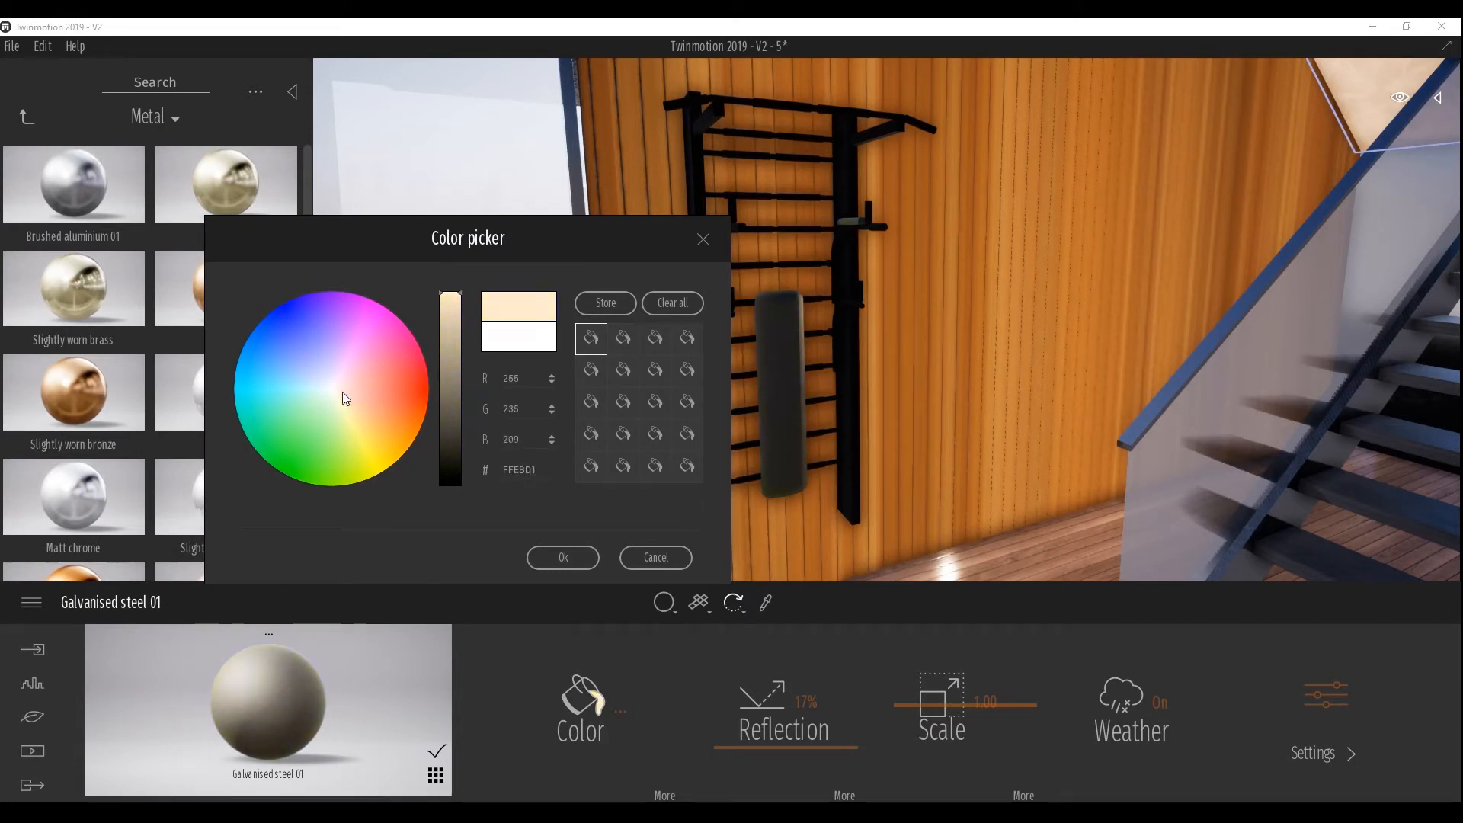
click(563, 557)
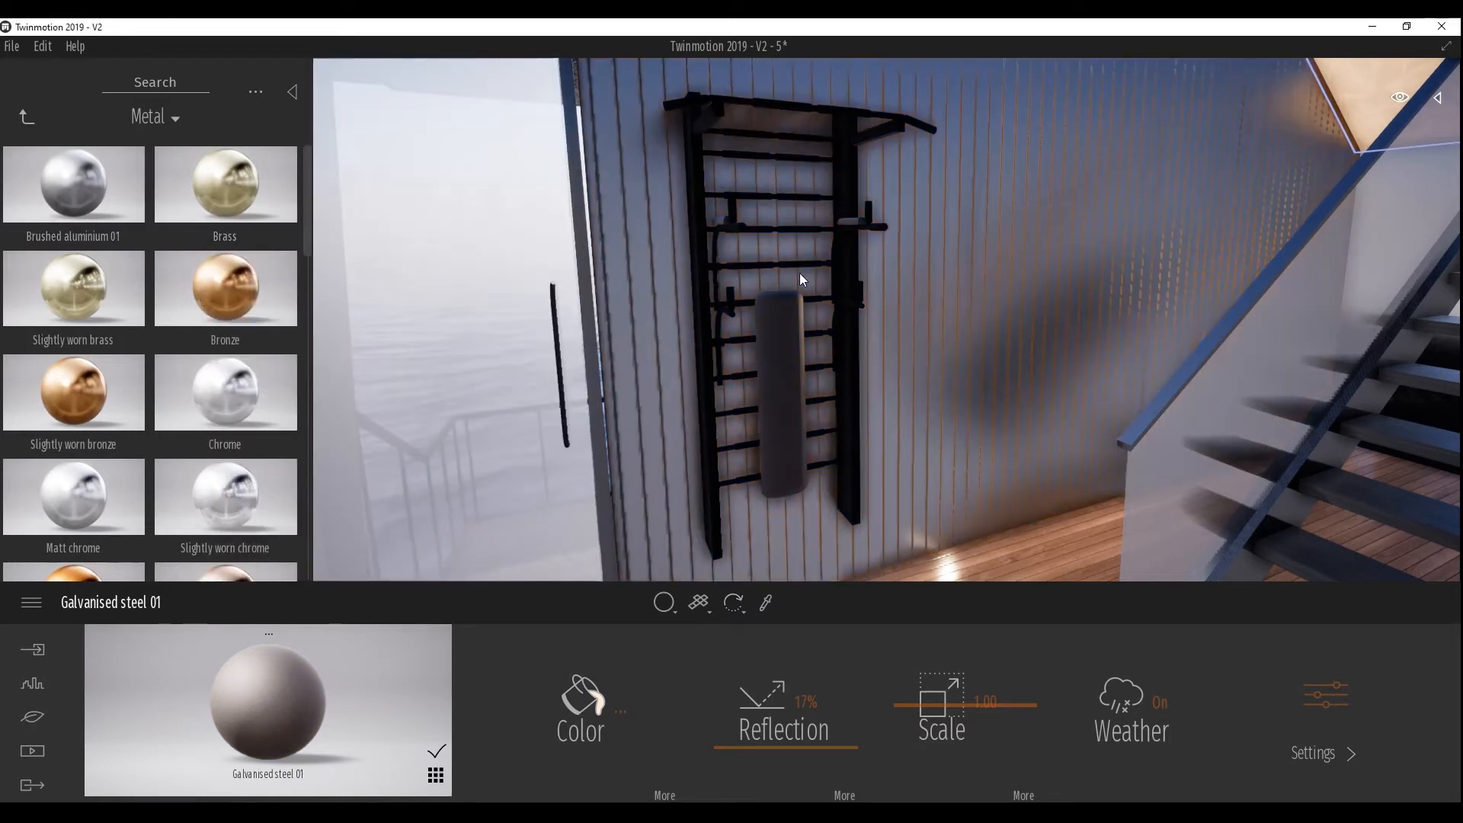
Apply Brushed aluminium 01 to the wall bars' frame and rung fittings, switching back to replacing the whole material
click(772, 268)
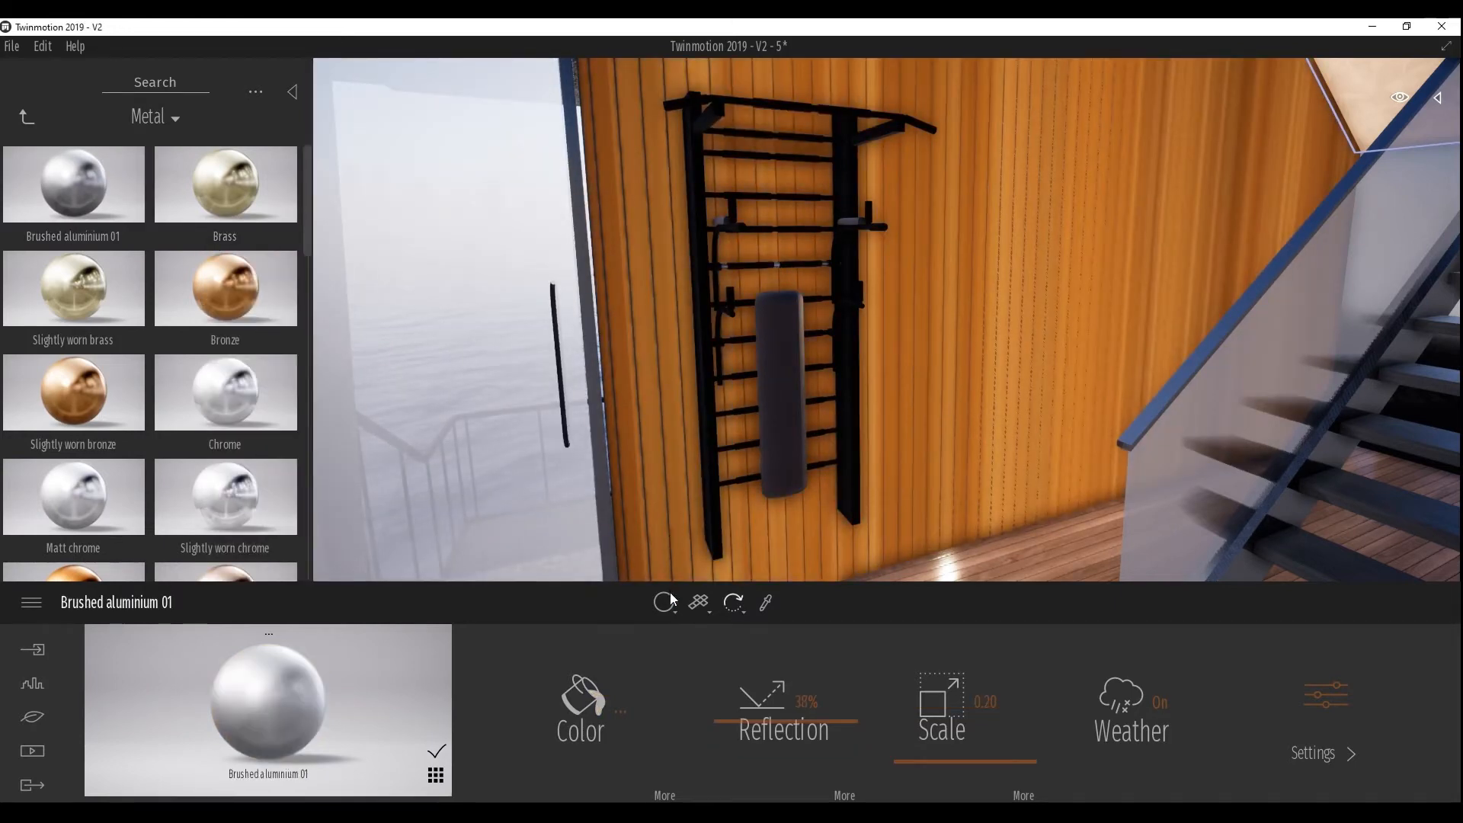
click(672, 607)
click(681, 531)
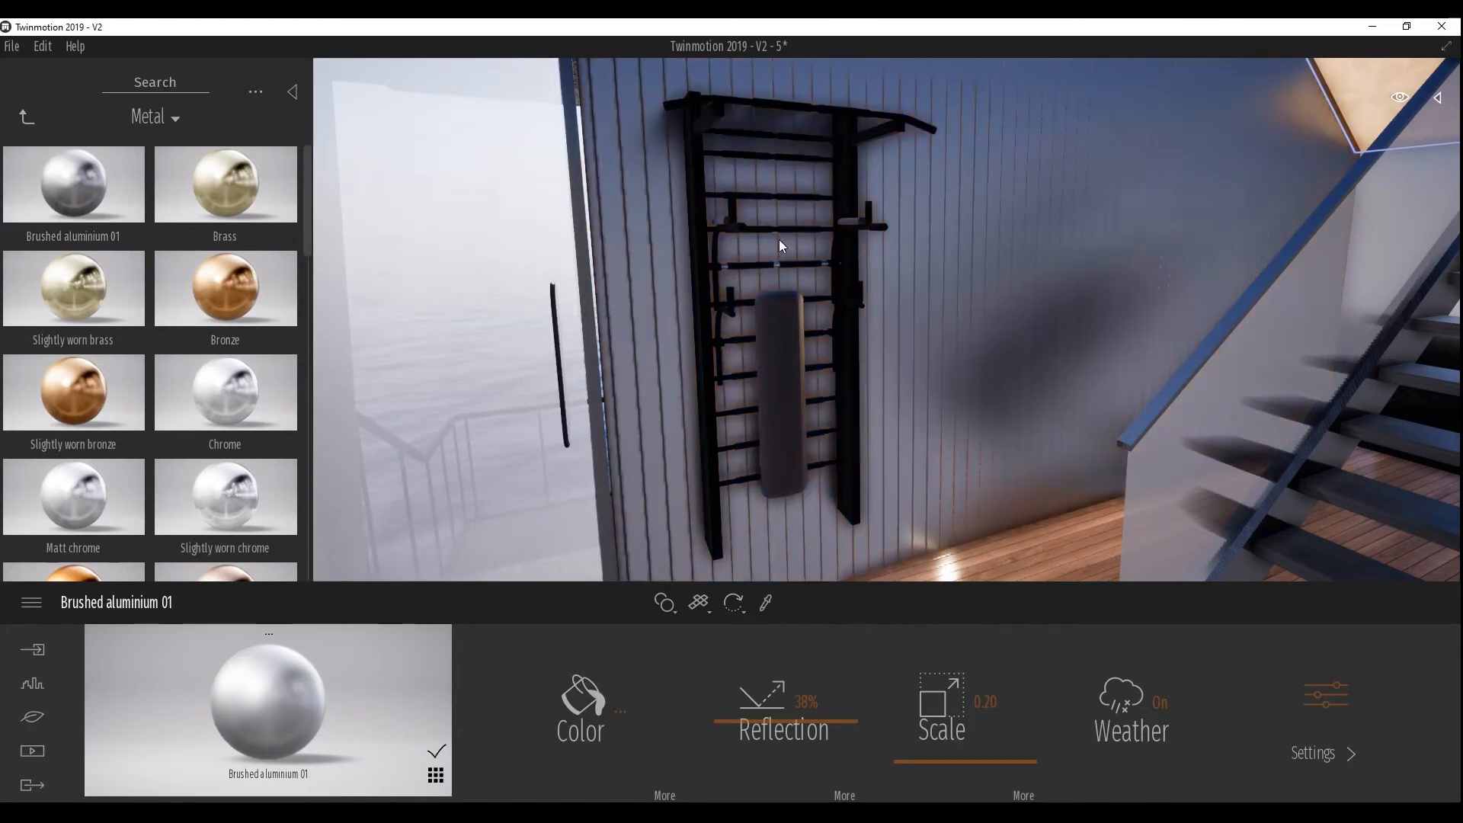
click(776, 227)
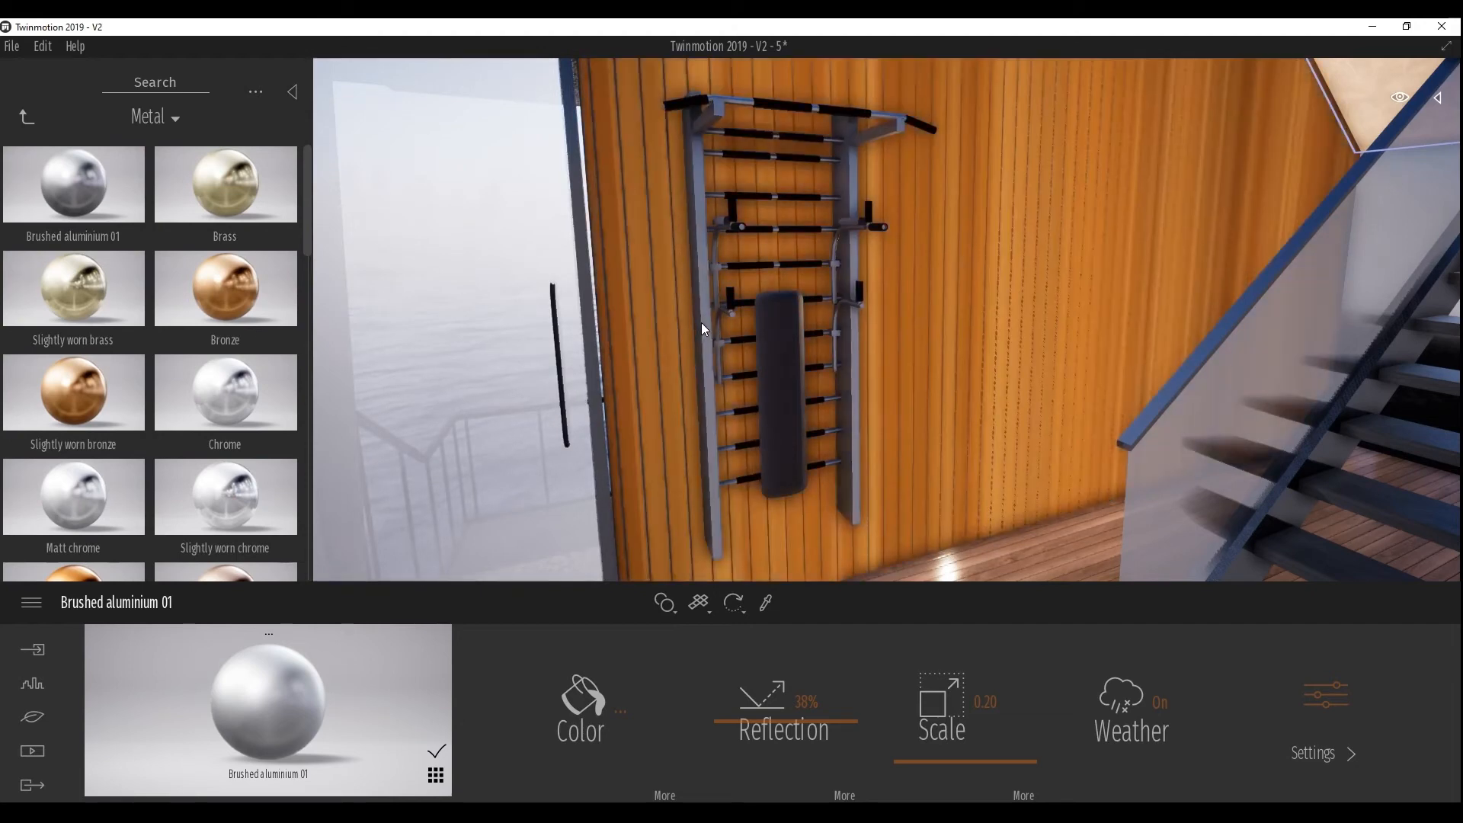
Darken the wall bars' frame color to grey, RGB 79, 79, 79
click(619, 708)
drag(711, 375, 713, 436)
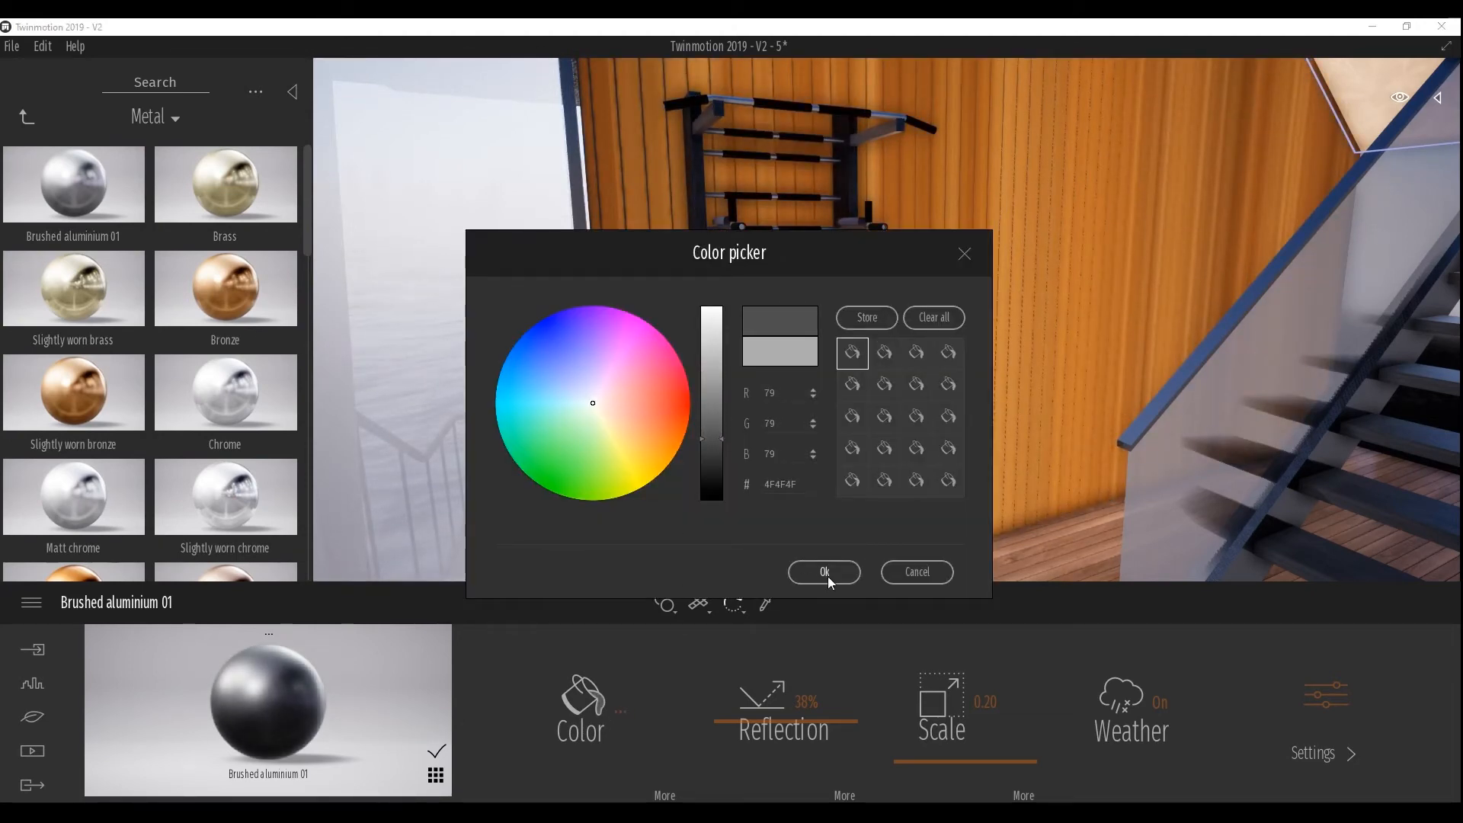
click(825, 573)
Apply Slightly worn brass to the rungs and grips of the wall bars and tint it a copper pink
right_drag(725, 469, 755, 457)
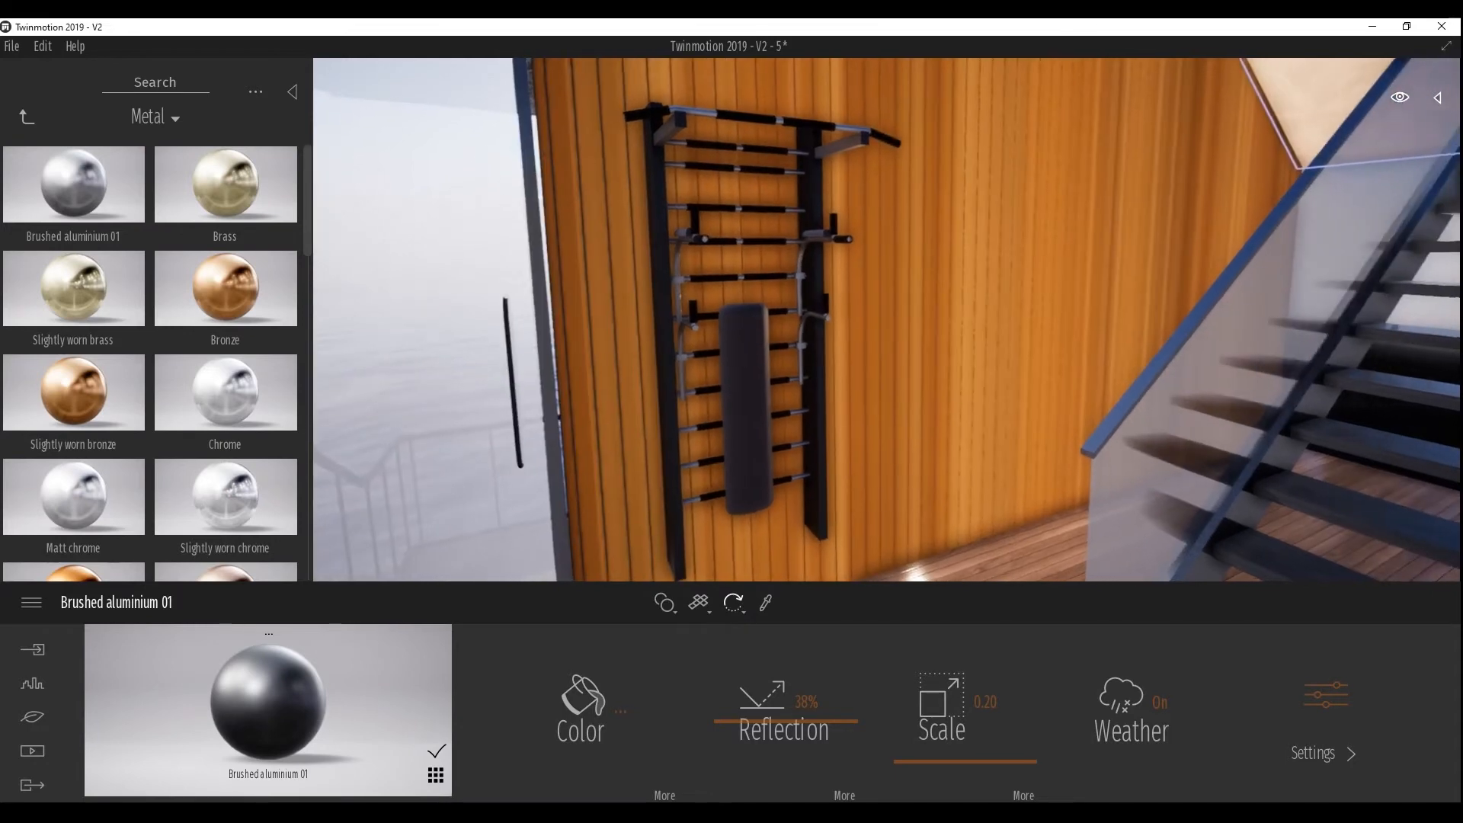
drag(79, 305, 714, 286)
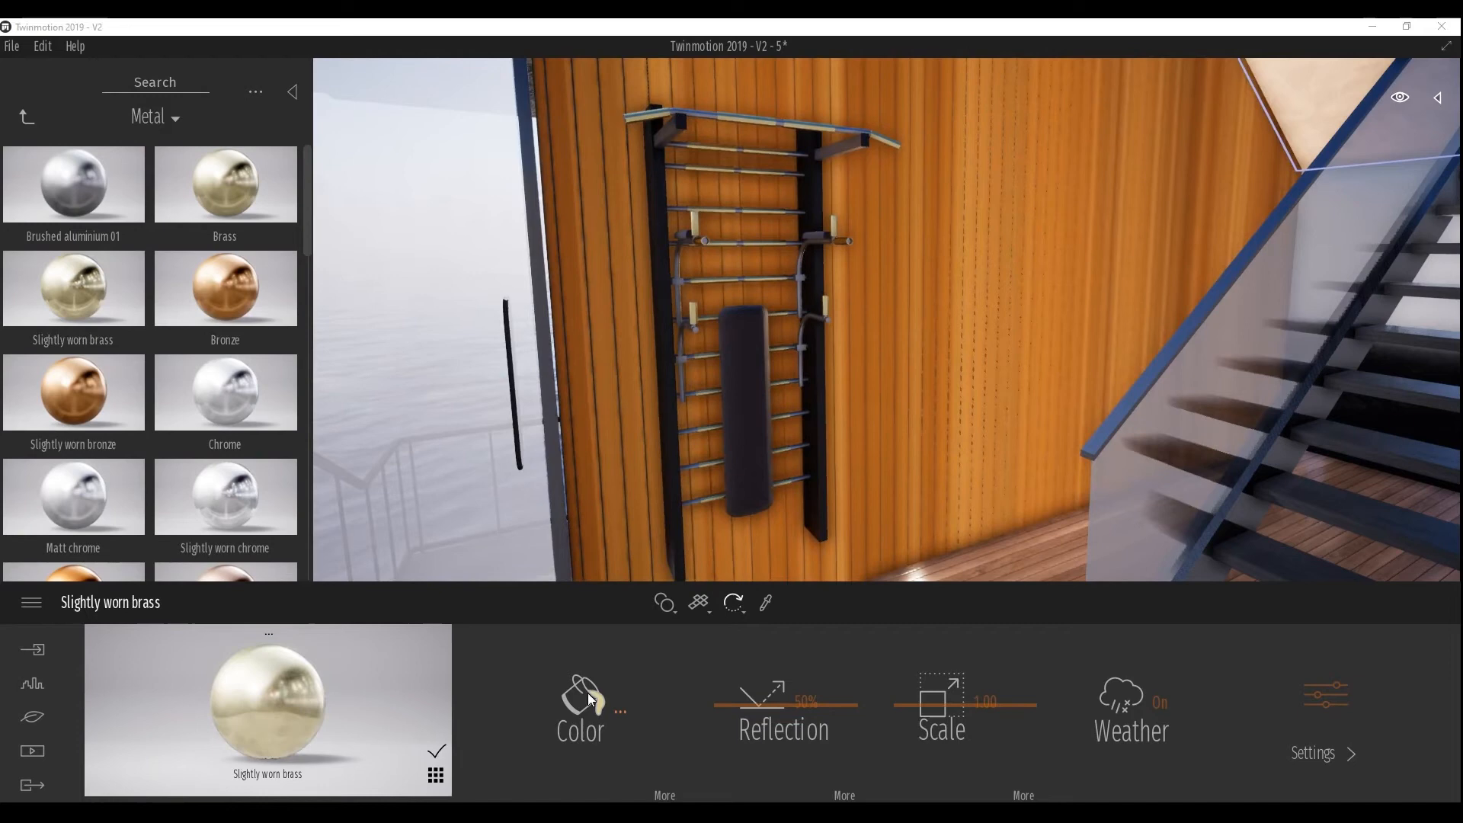
click(597, 702)
click(635, 412)
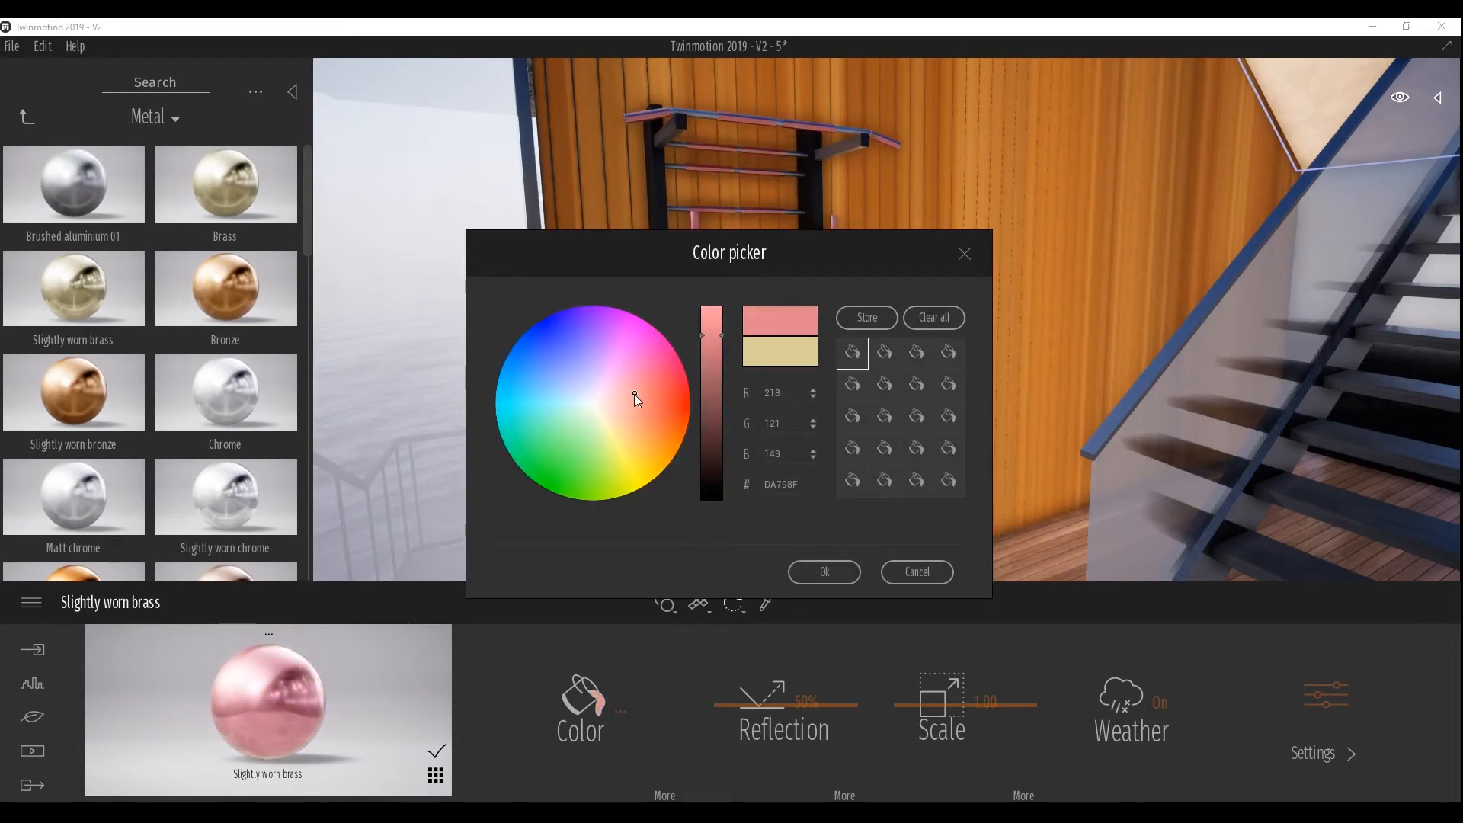
click(823, 572)
Sample the staircase frame's Brushed aluminium 01, set its reflection to 82% and lighten its color
right_drag(769, 482, 976, 492)
key(s)
key(w)
key(s)
key(d)
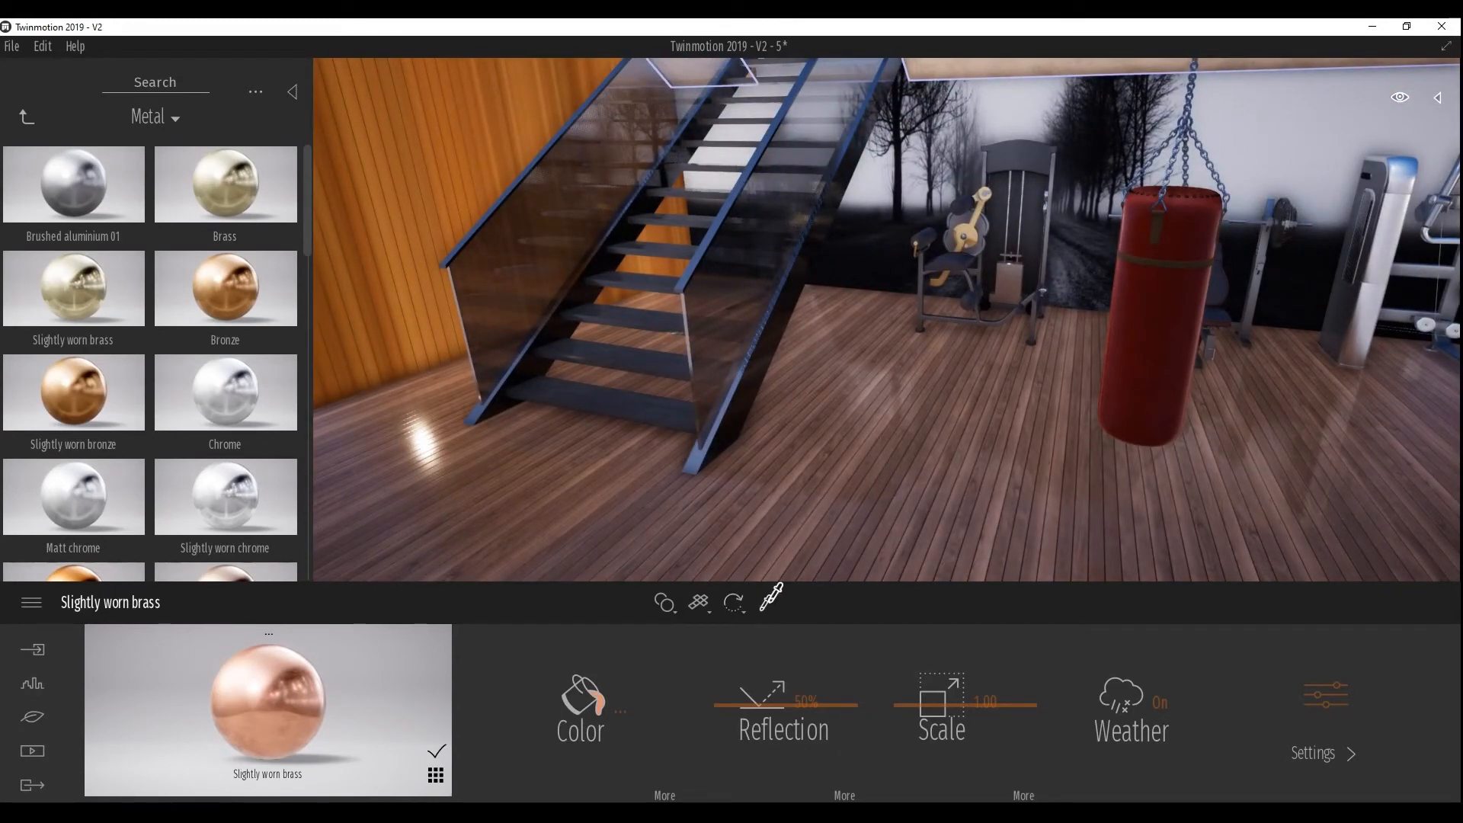
click(744, 409)
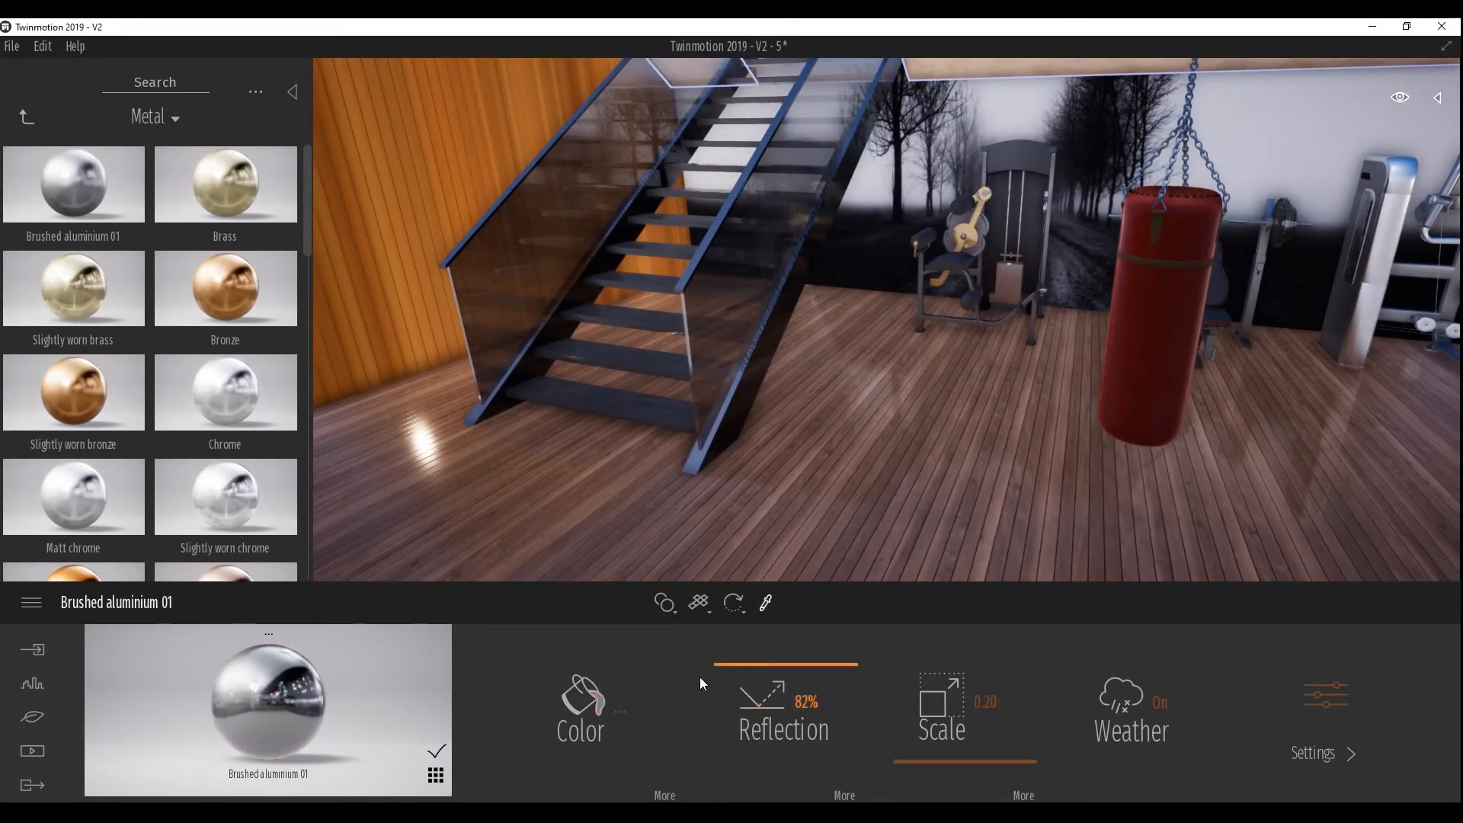
click(619, 713)
drag(715, 404, 714, 376)
click(824, 572)
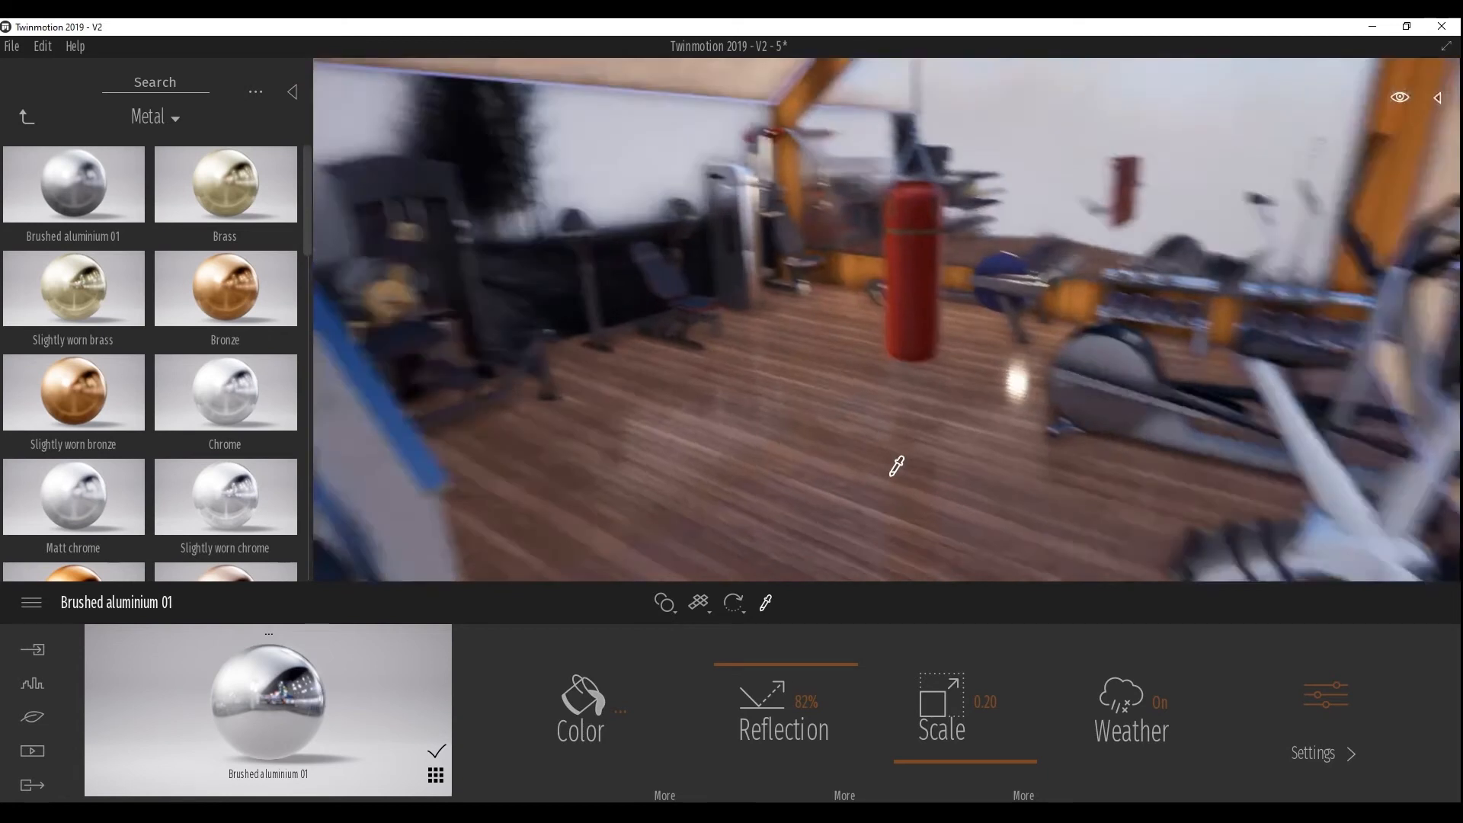
Place a Carpet 230x170 from the living room decorations on the gym floor in front of the punching bag
right_drag(896, 466, 897, 465)
click(25, 118)
click(25, 118)
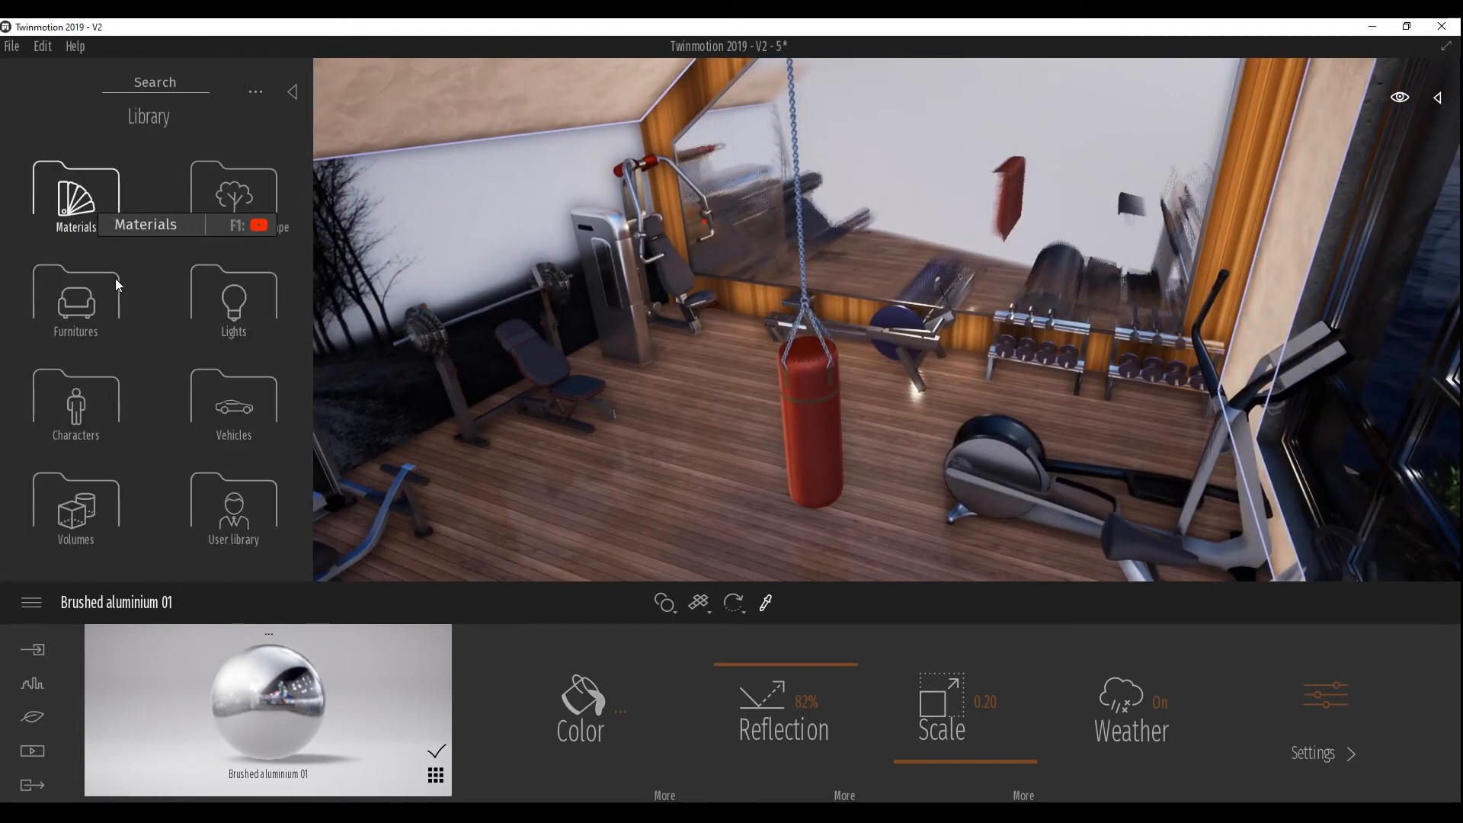
click(76, 298)
click(85, 212)
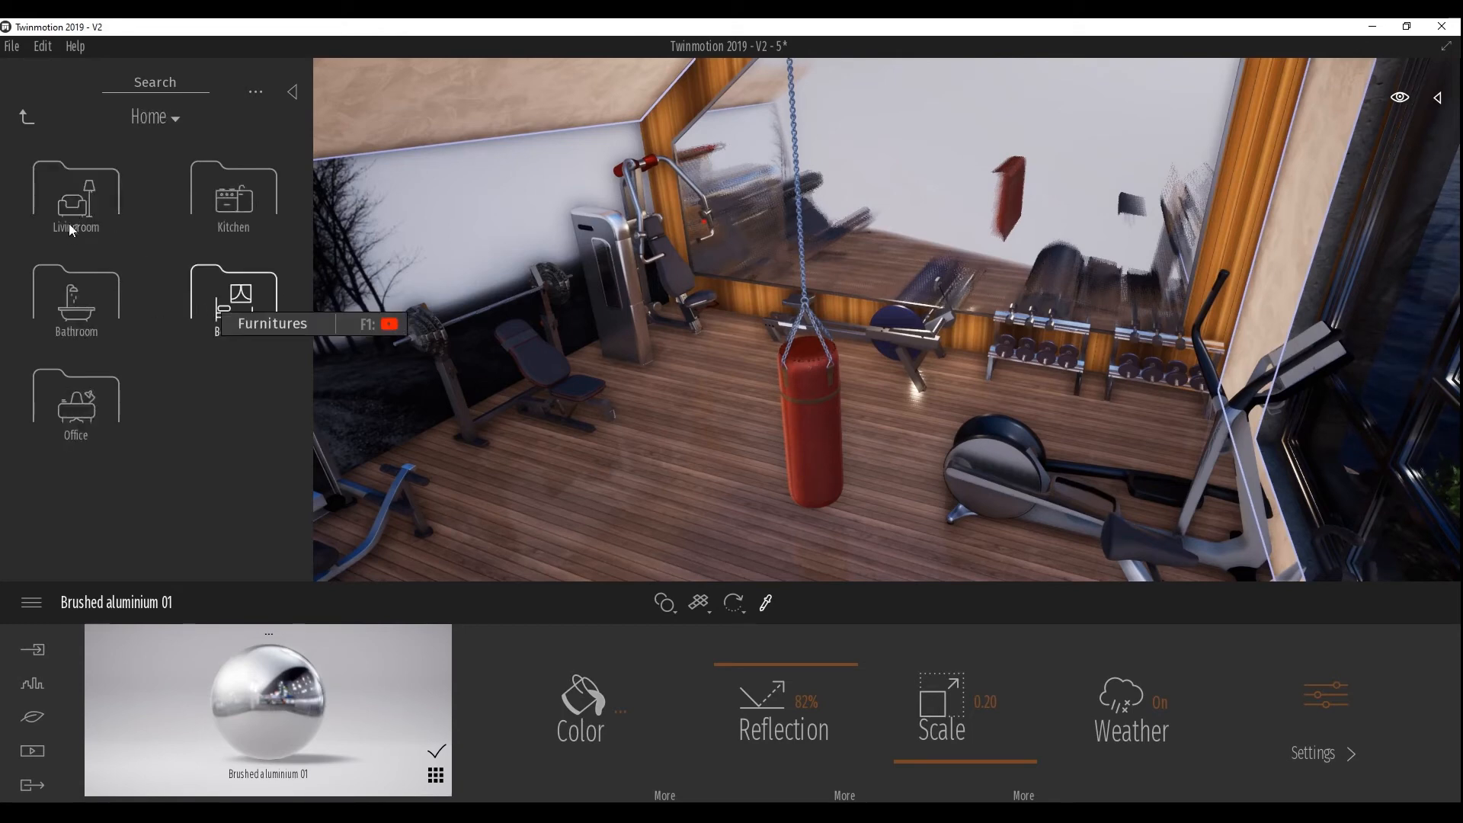
click(76, 200)
click(234, 503)
drag(308, 213, 313, 545)
scroll(72, 417, up, 1)
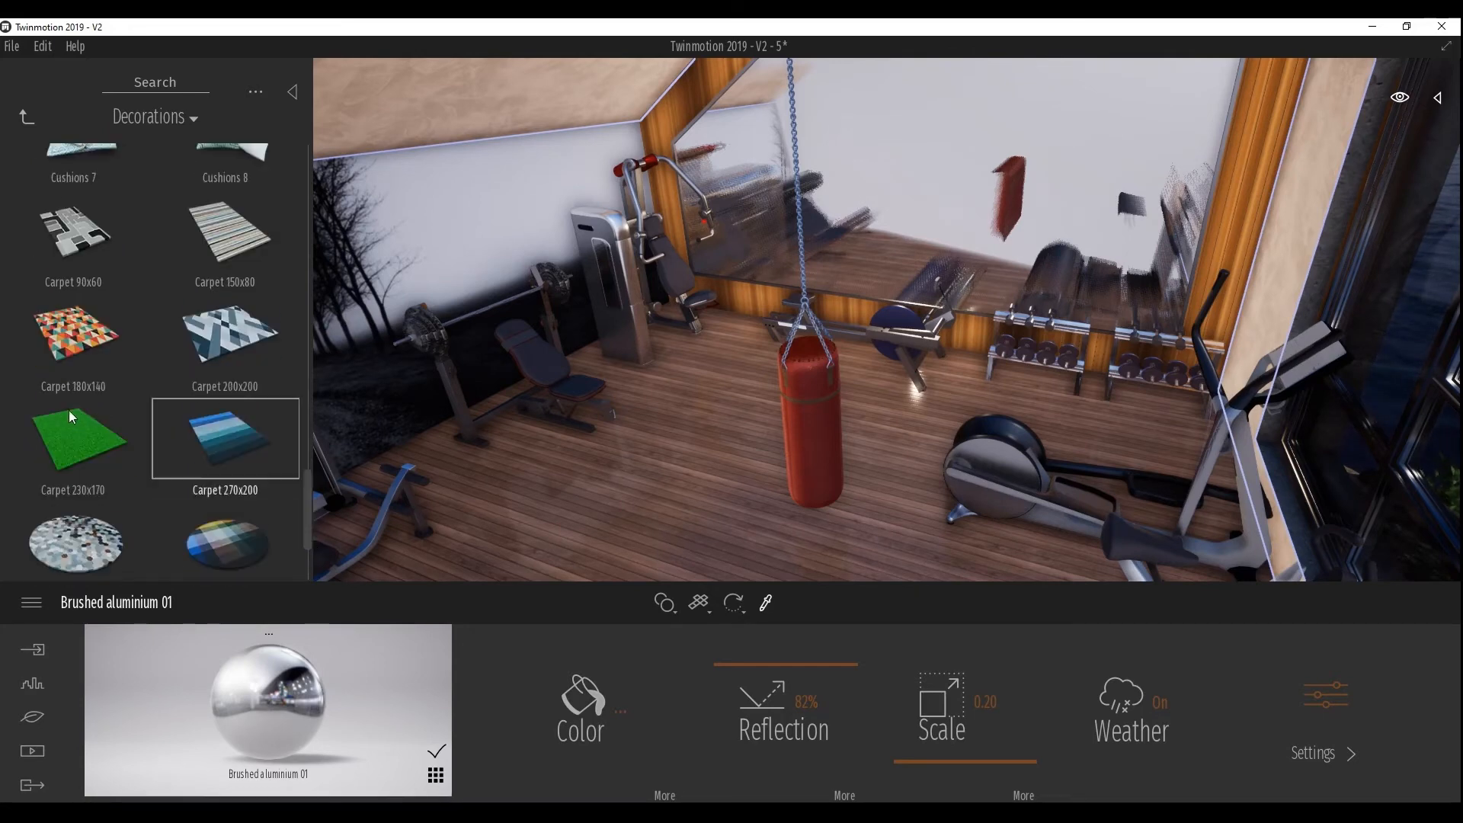
drag(81, 435, 794, 526)
right_drag(793, 526, 793, 525)
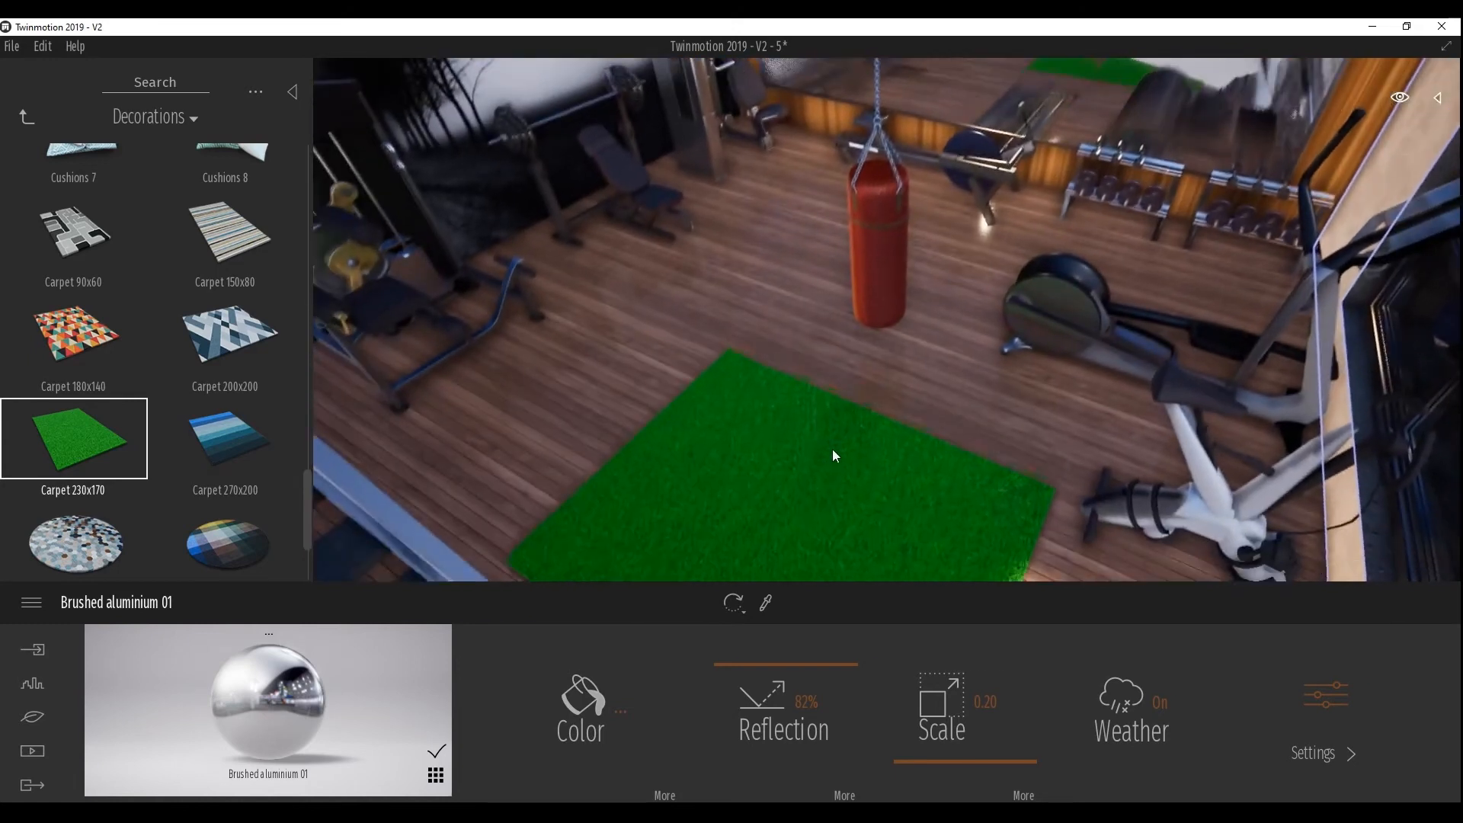
click(849, 396)
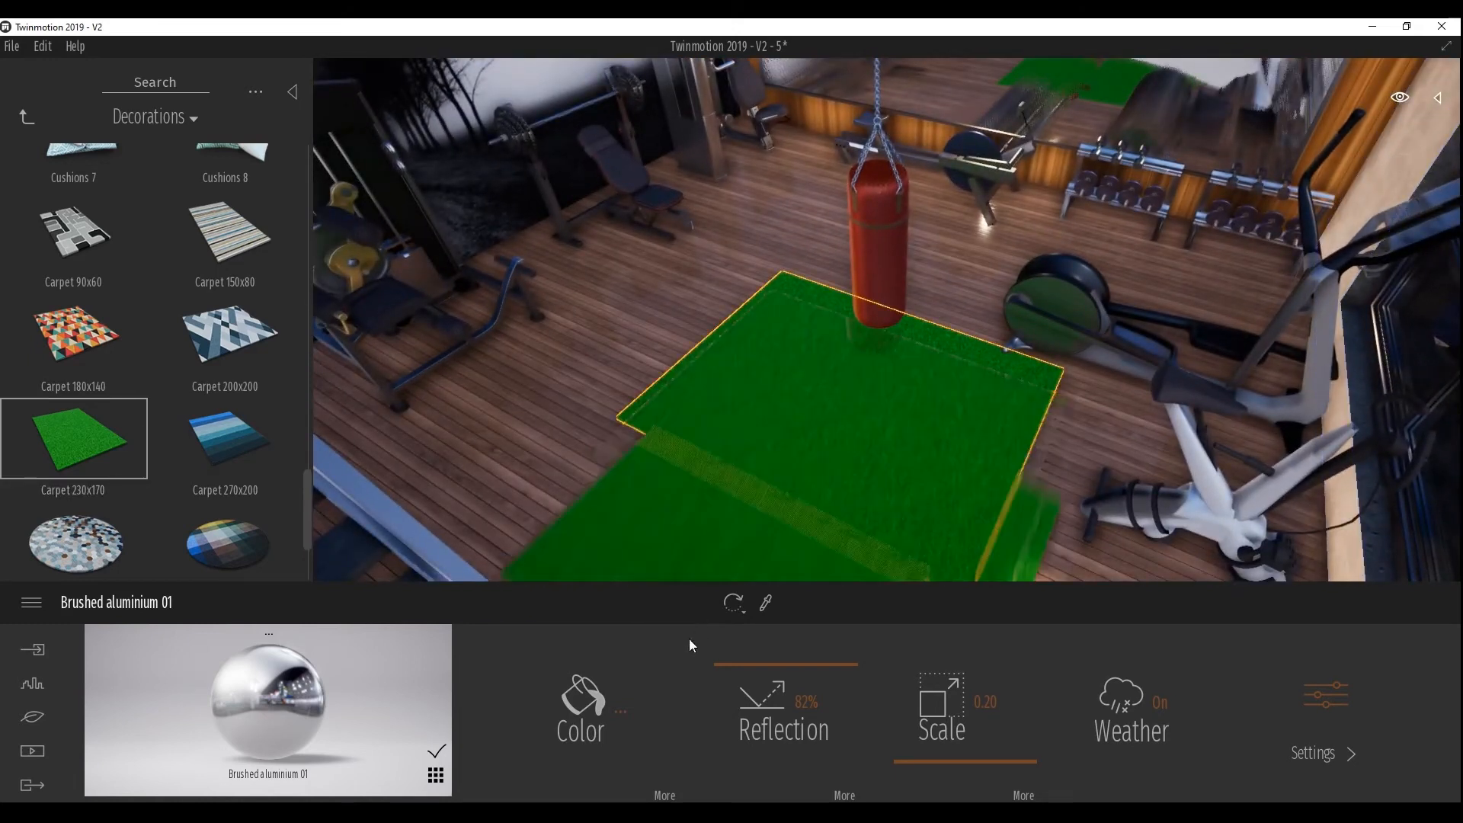
click(621, 712)
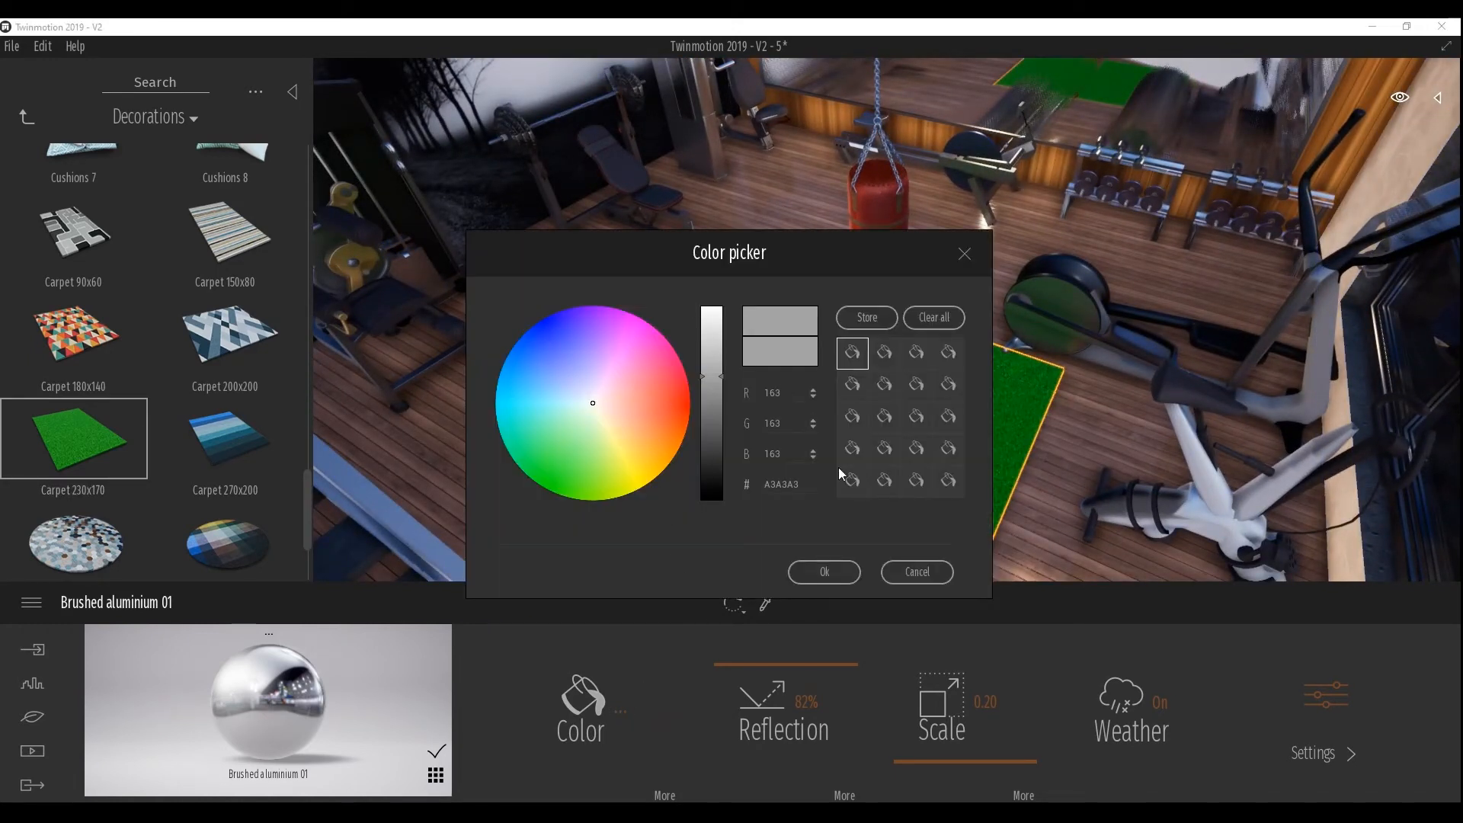
click(824, 572)
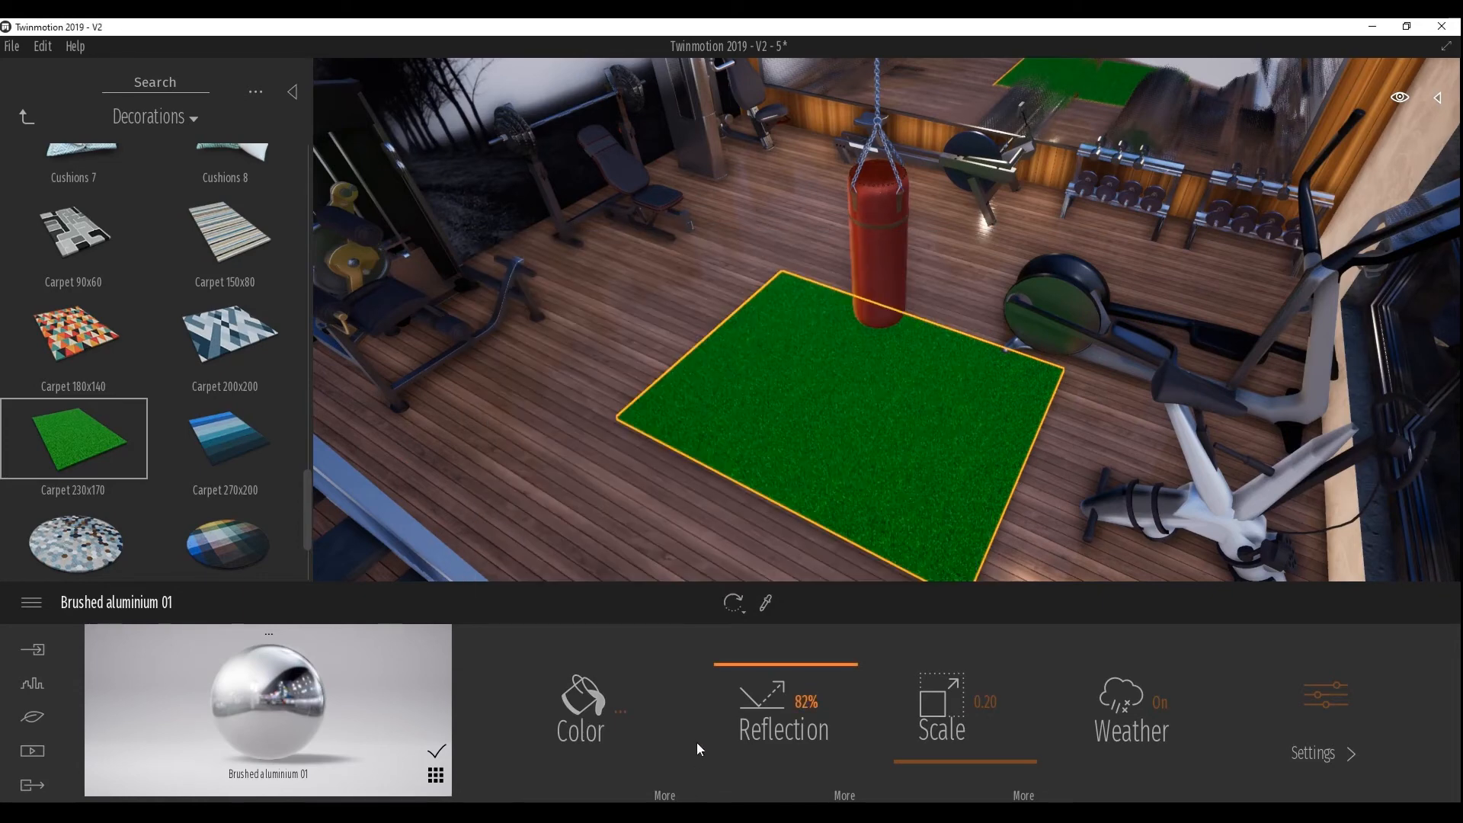
click(665, 794)
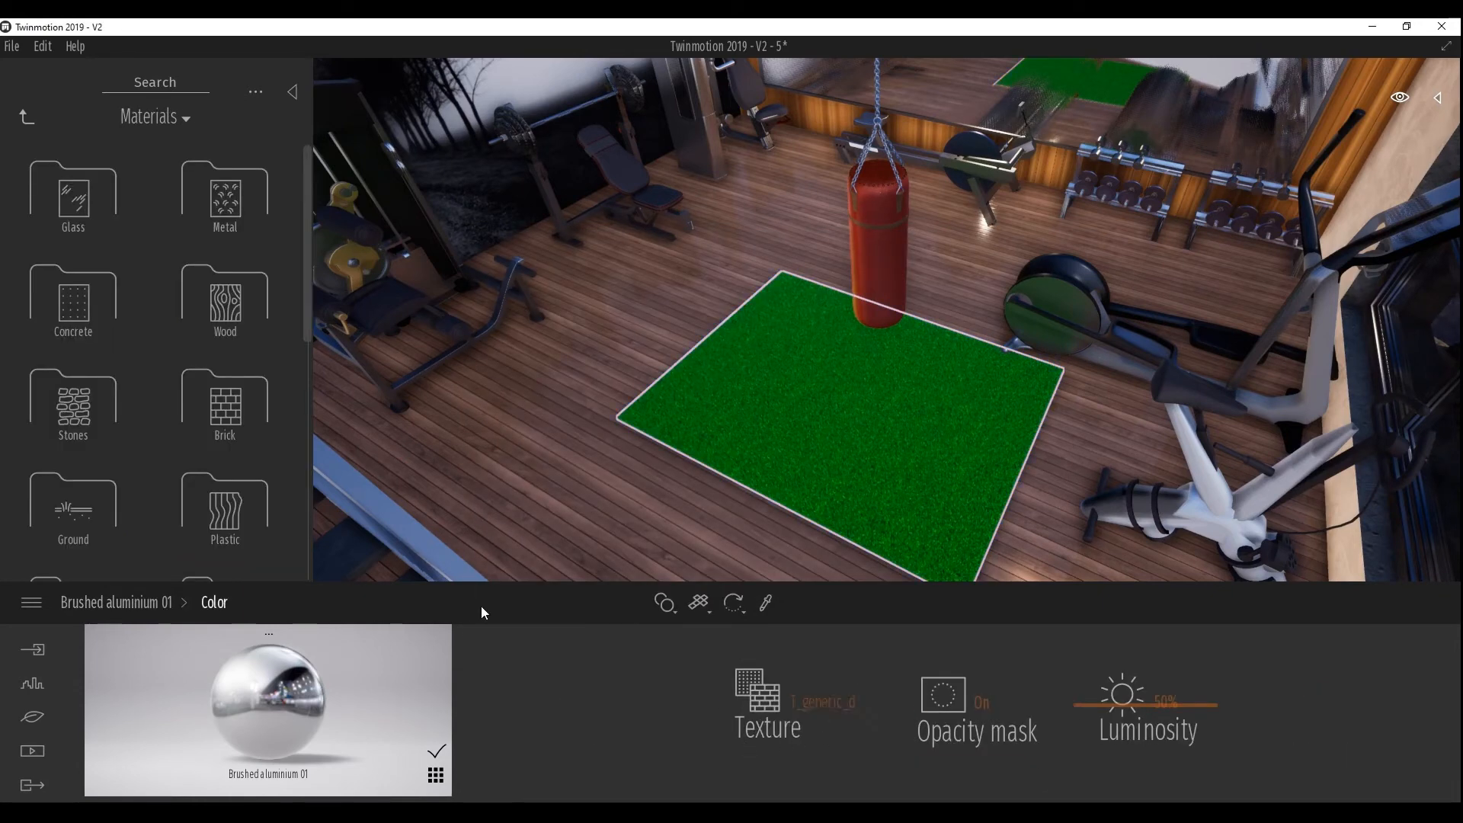
Sample the carpet's material and change its color to a pale cream, #FBFFD7
click(771, 601)
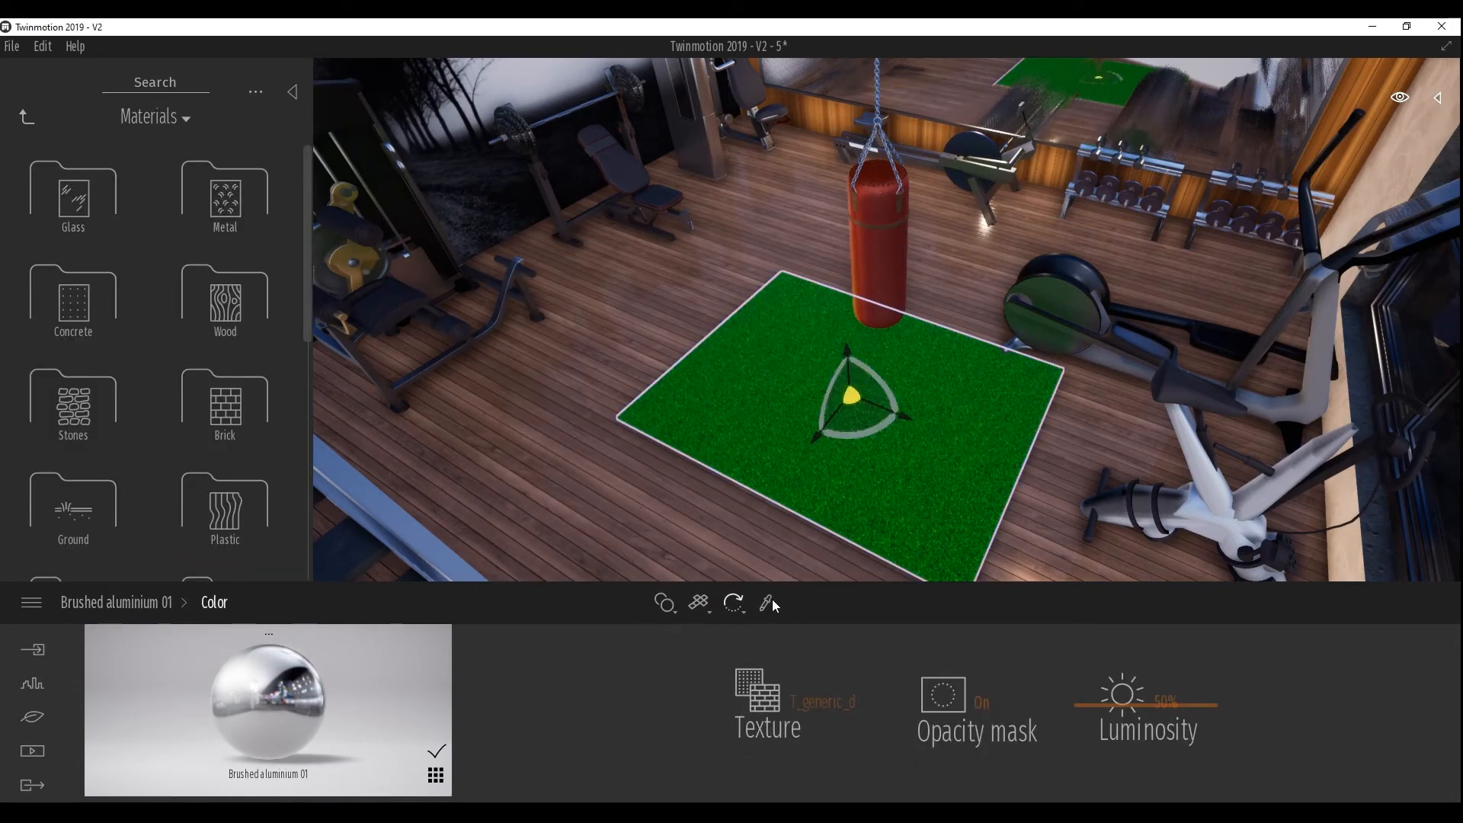
click(808, 462)
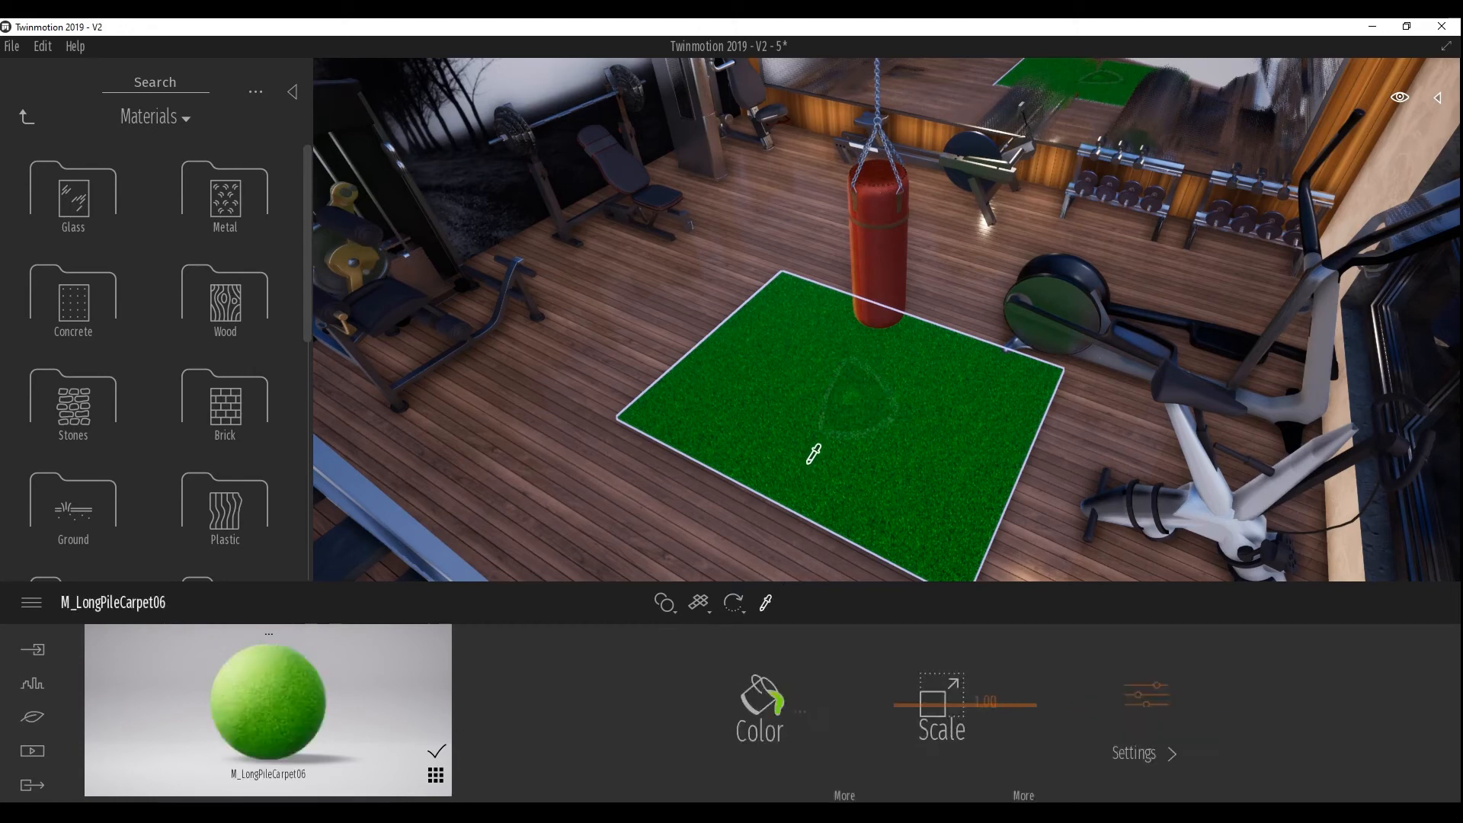
click(775, 707)
drag(641, 266, 880, 442)
click(839, 601)
click(838, 594)
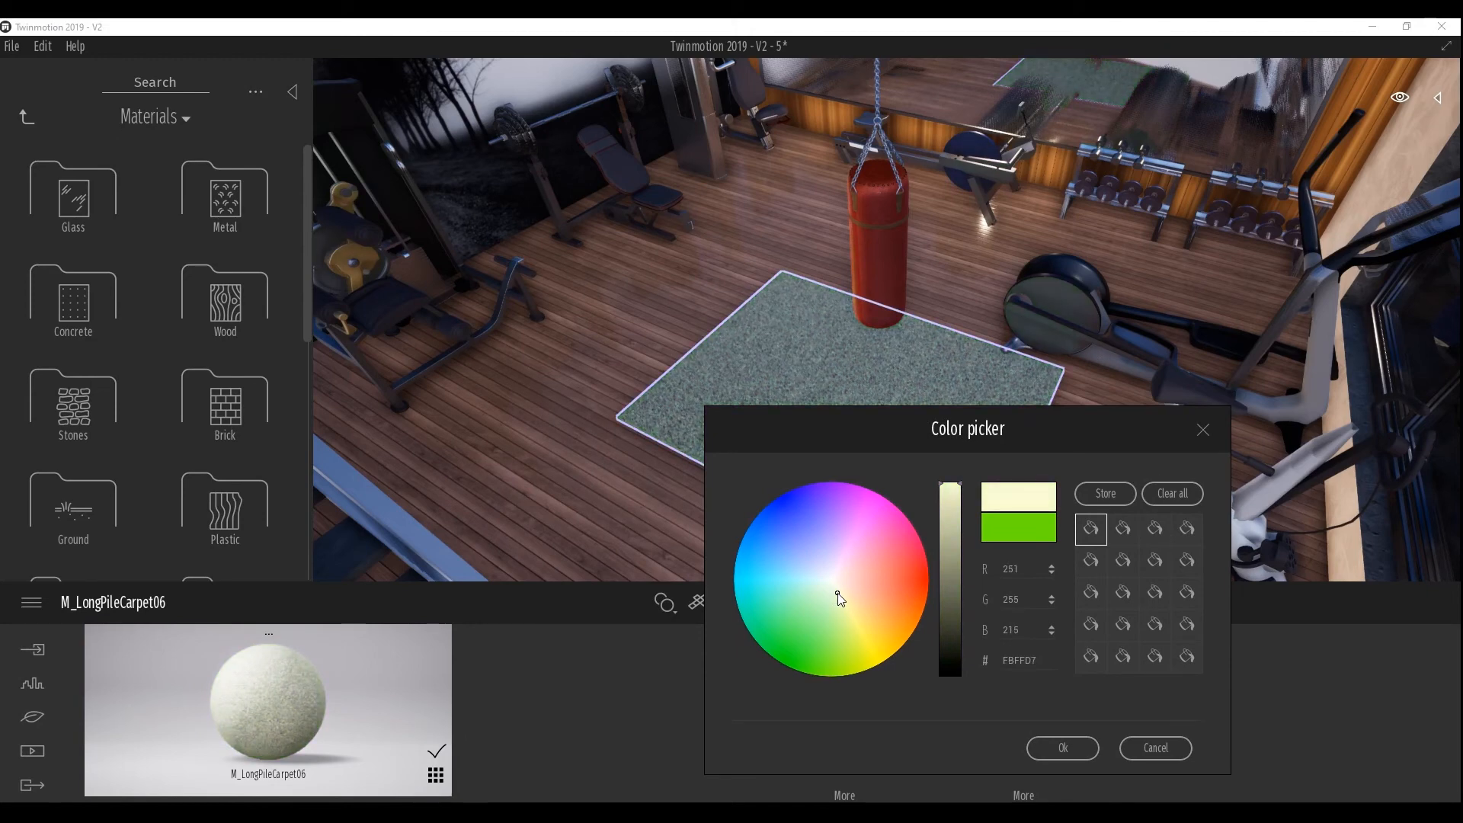
click(1052, 755)
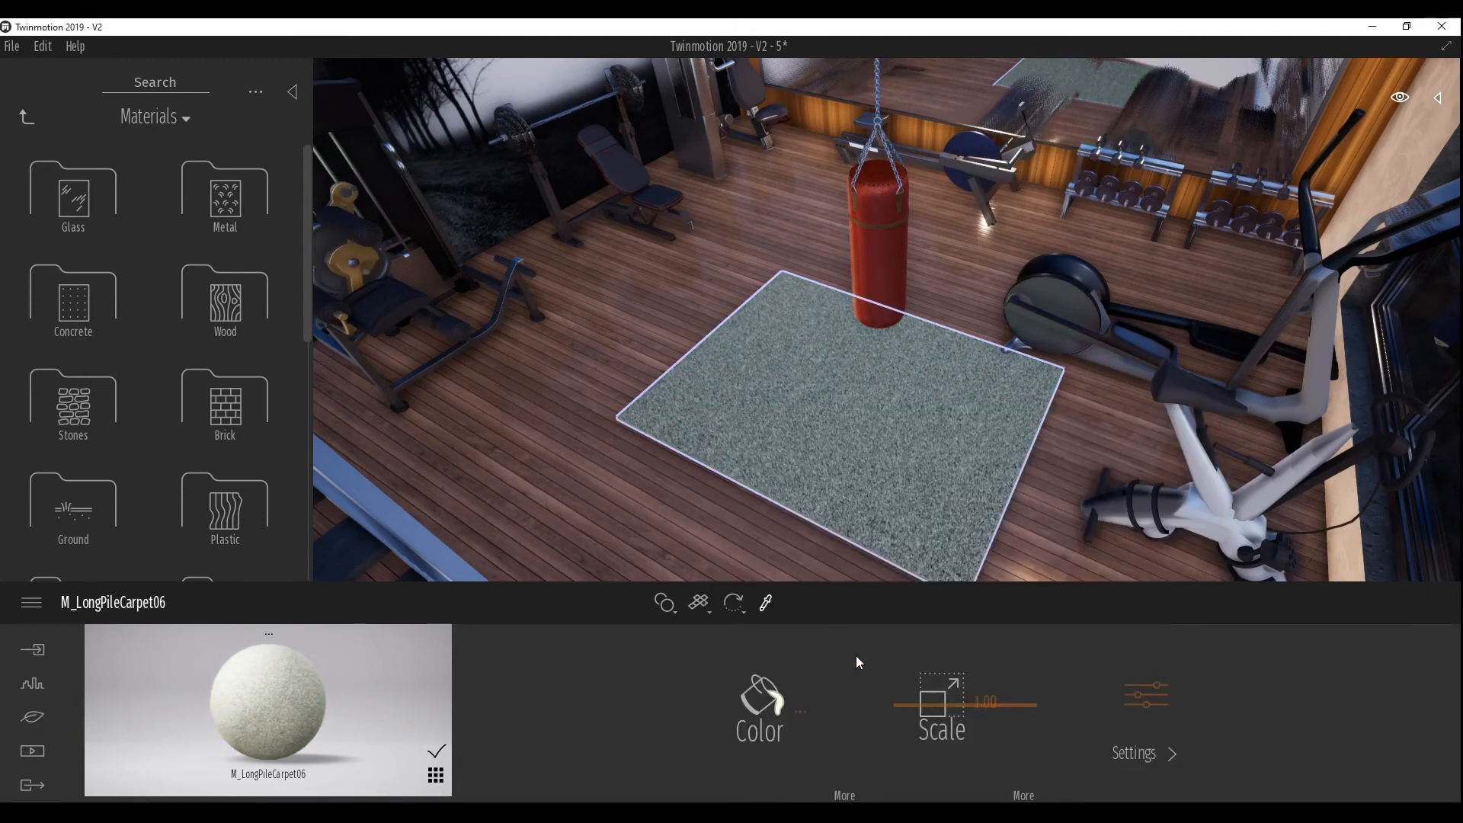
Enlarge the carpet uniformly with the Scale tool
click(735, 604)
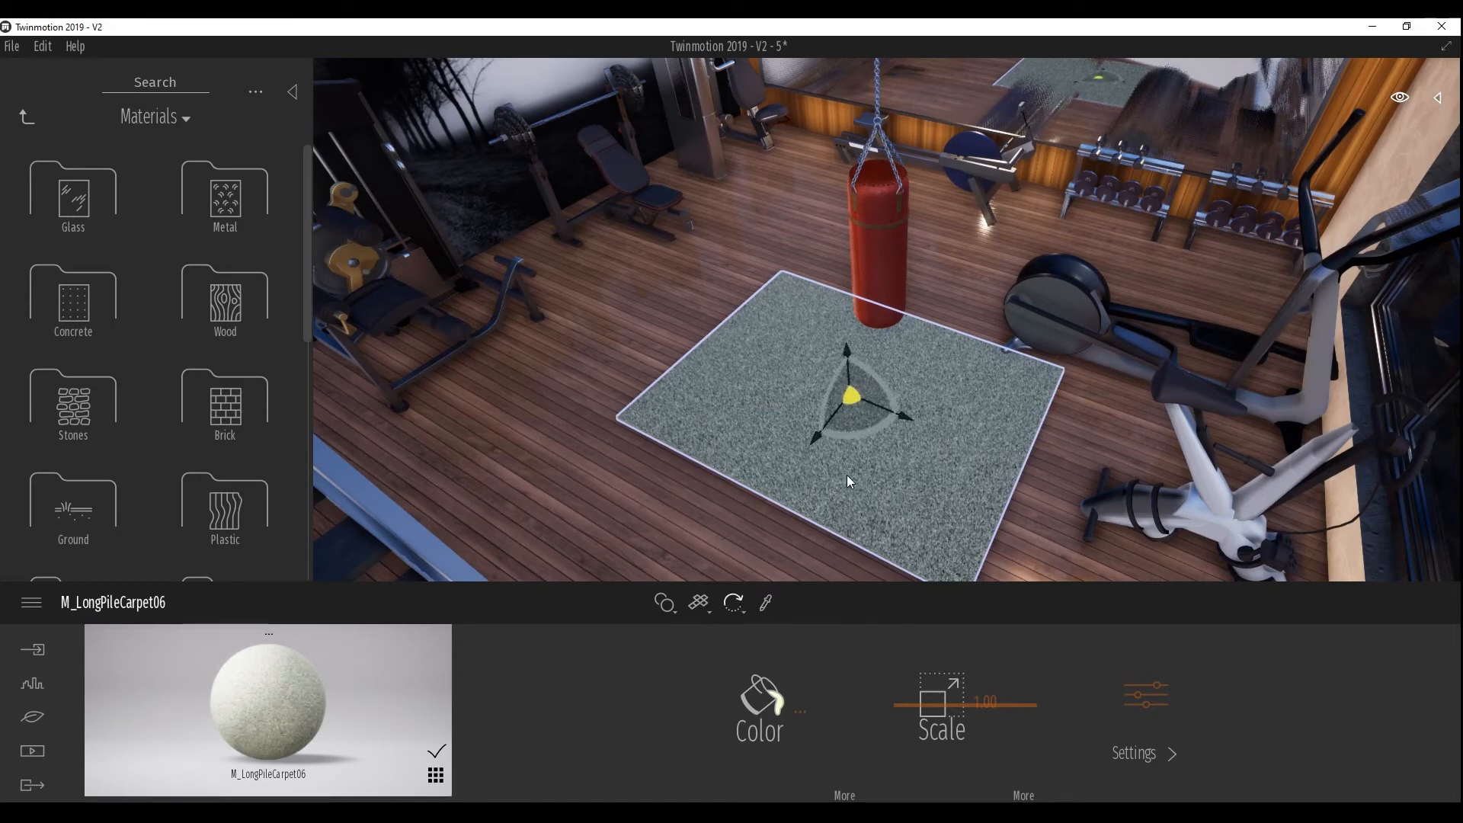
click(738, 602)
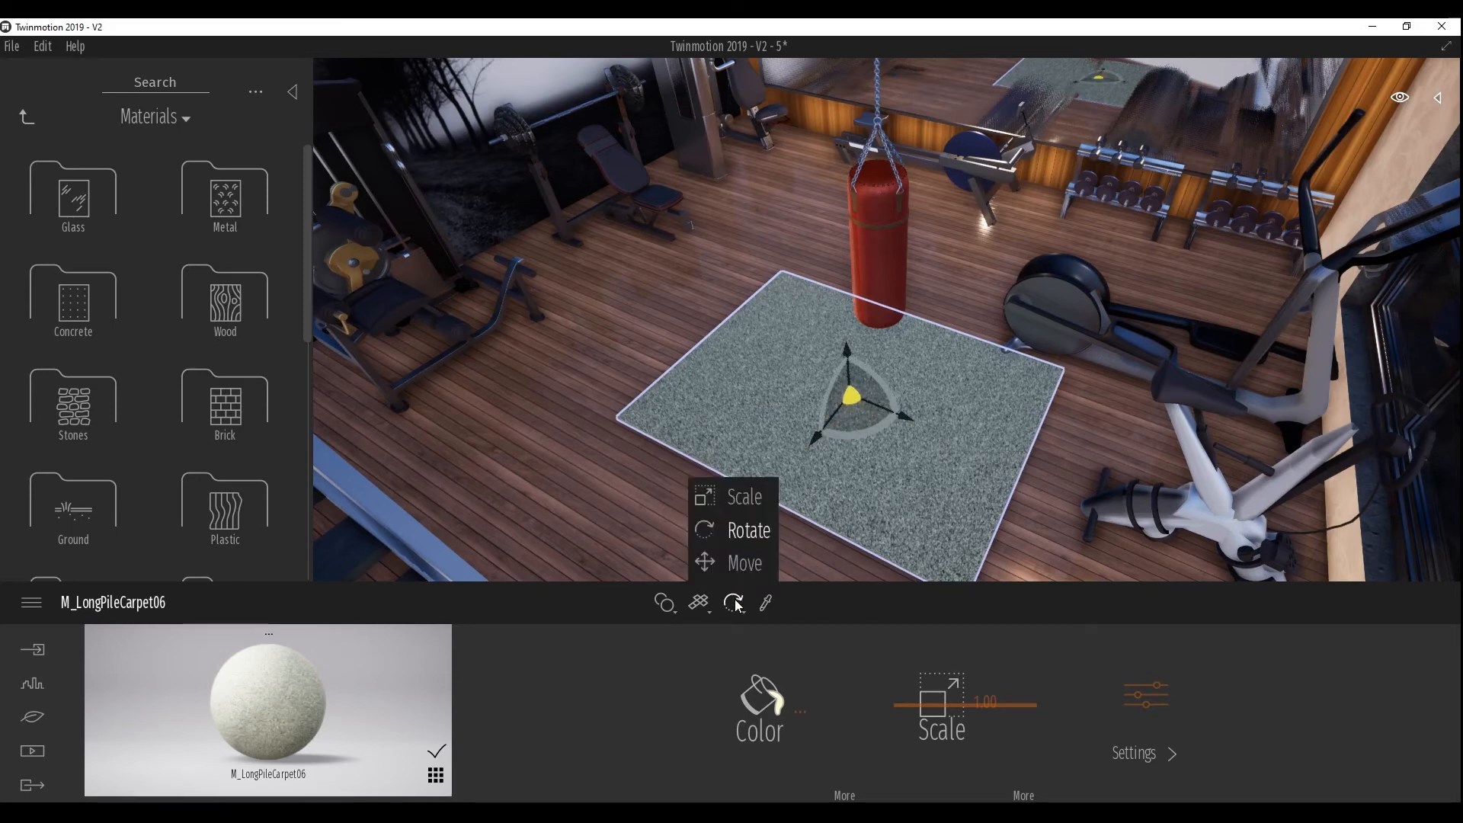
click(755, 499)
drag(853, 396, 861, 355)
middle_drag(852, 431, 861, 328)
scroll(862, 362, up, 3)
right_drag(861, 327, 861, 304)
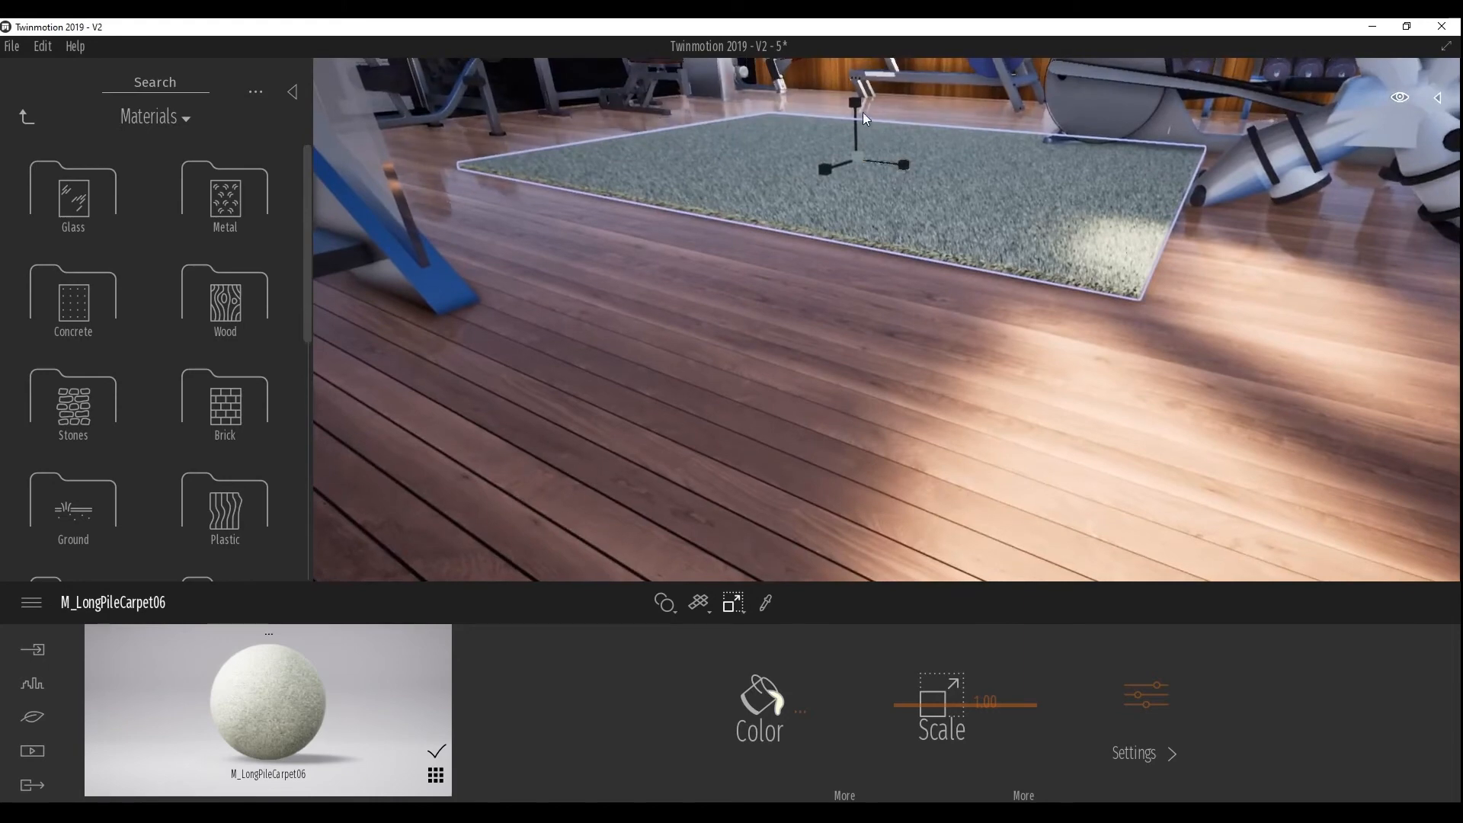
Scale the carpet down along its vertical axis to thin it, and deselect it
drag(853, 99, 861, 337)
middle_drag(861, 336, 865, 488)
right_drag(865, 488, 865, 533)
scroll(865, 457, down, 2)
right_drag(865, 457, 960, 415)
right_drag(879, 301, 880, 318)
key(Escape)
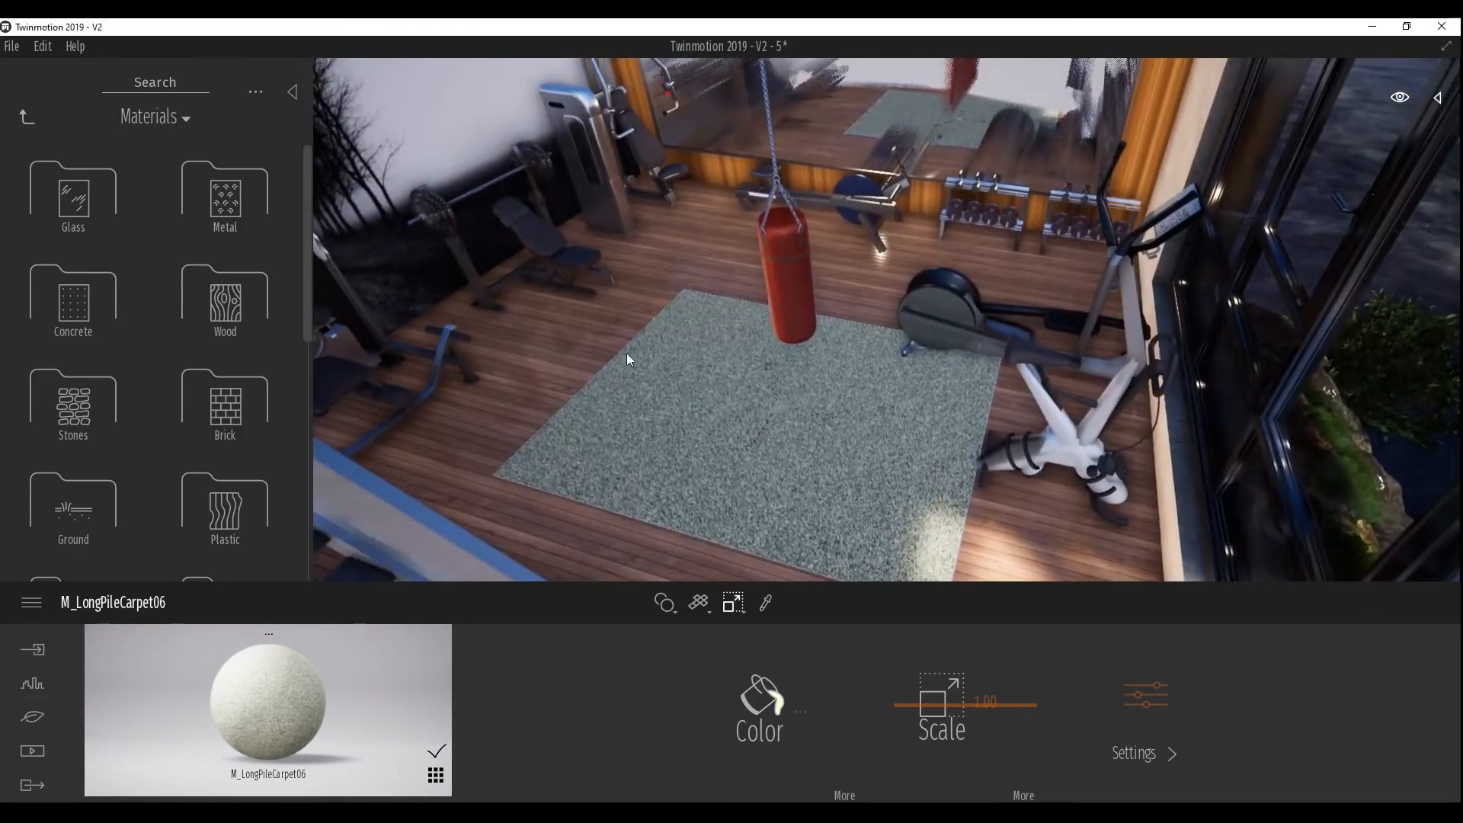
Move the carpet across the floor towards the mirror wall, under the punching bag and clear of the exercise bike
click(753, 557)
click(732, 602)
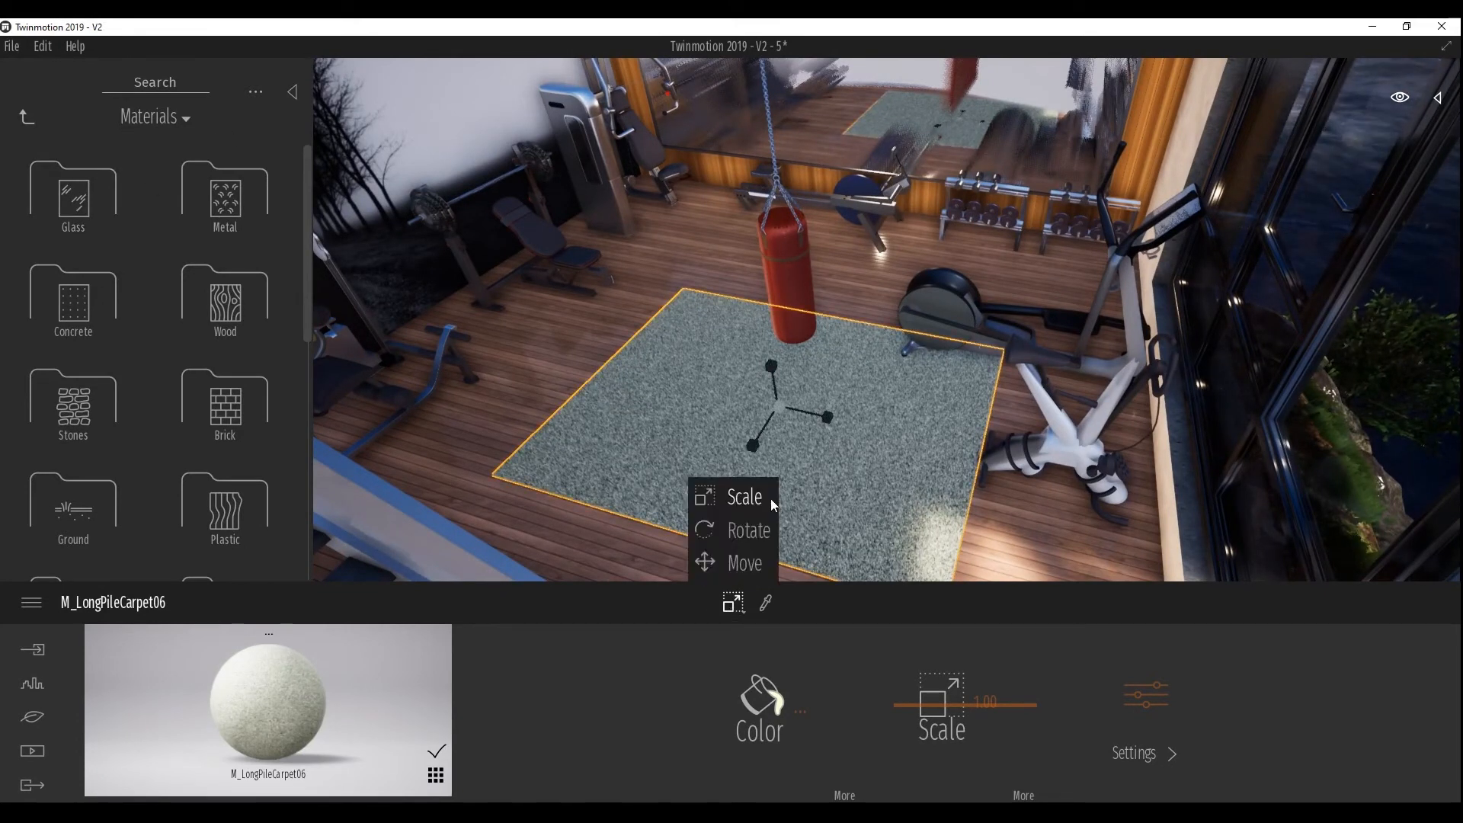
click(745, 563)
drag(771, 419, 751, 383)
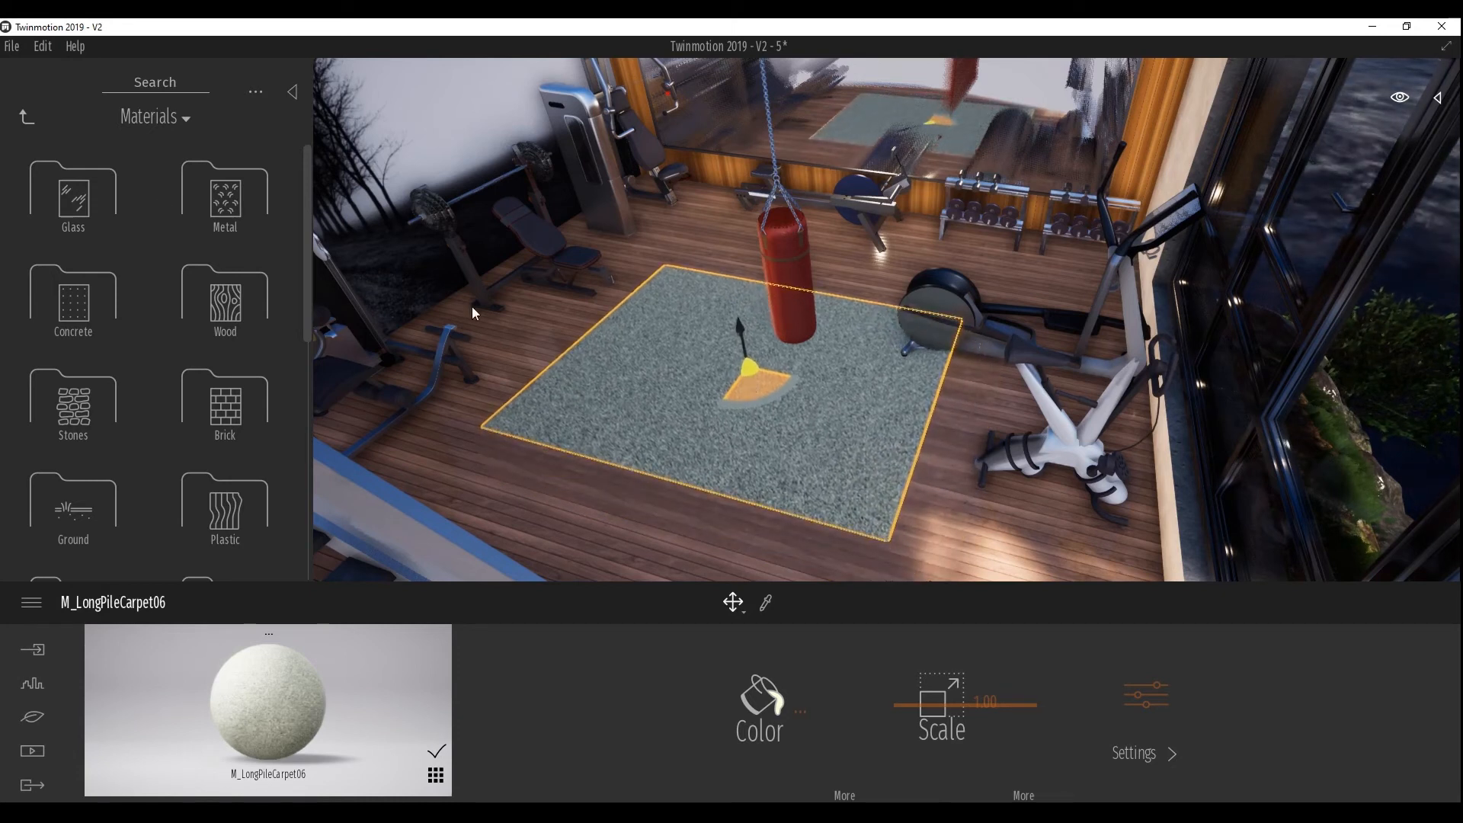
Place a Yucca from the living room plants in the corner between the staircase and the weight machine
click(25, 112)
click(74, 305)
click(89, 227)
click(89, 226)
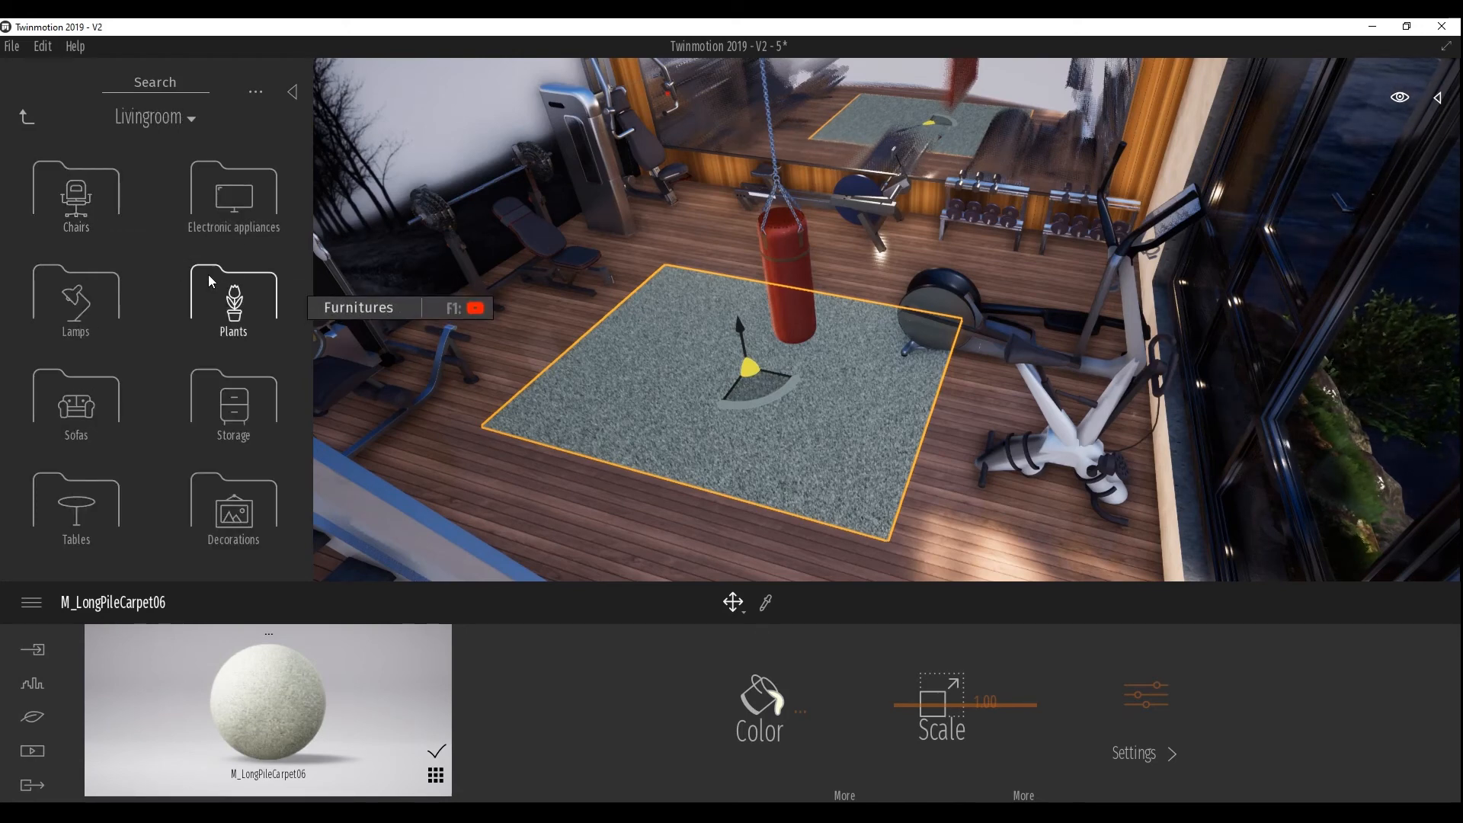
right_drag(182, 268, 180, 134)
right_drag(595, 303, 527, 302)
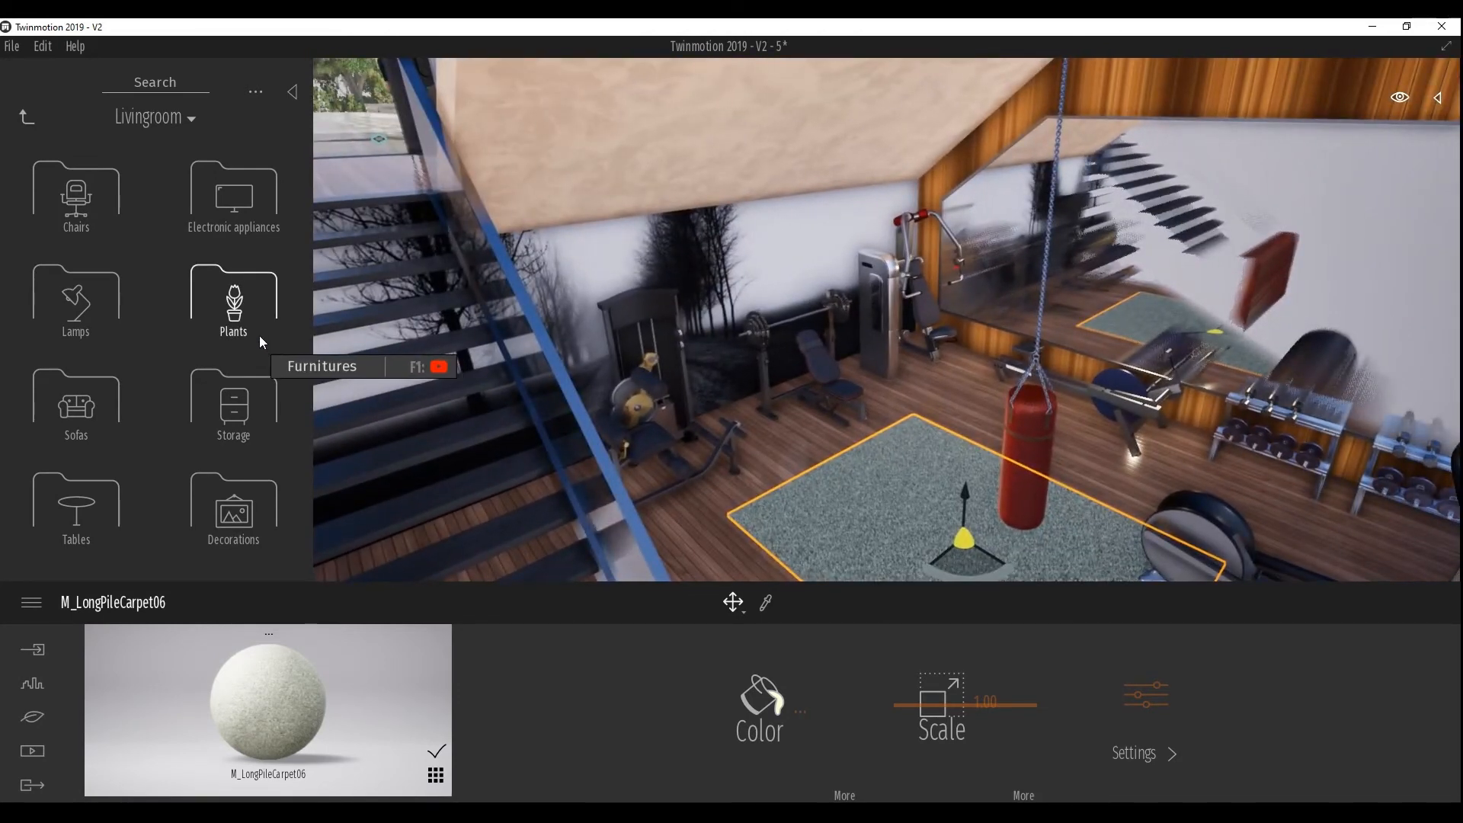
click(224, 309)
scroll(225, 415, down, 4)
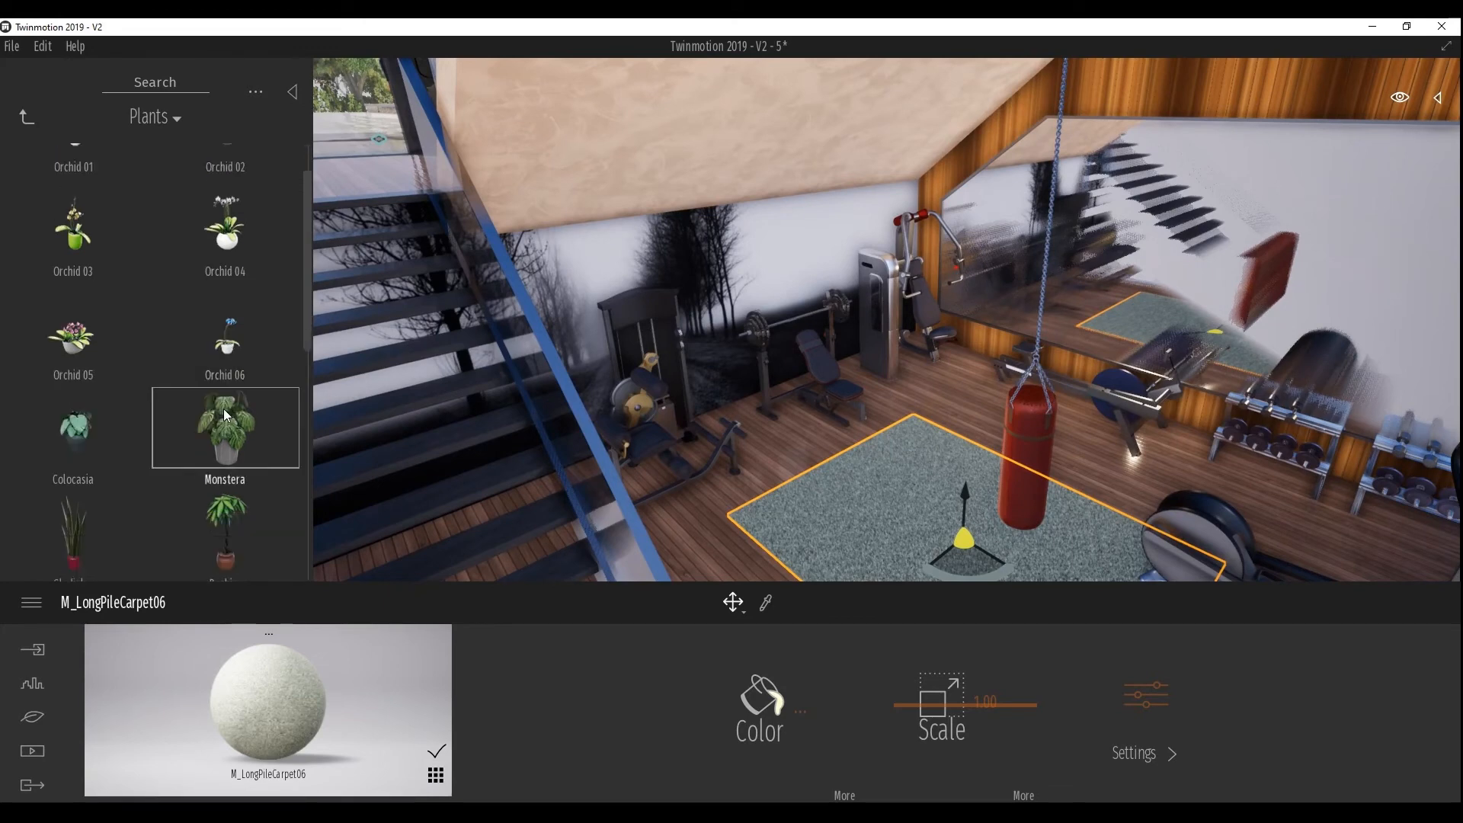
drag(216, 423, 876, 509)
right_drag(877, 509, 907, 381)
click(904, 299)
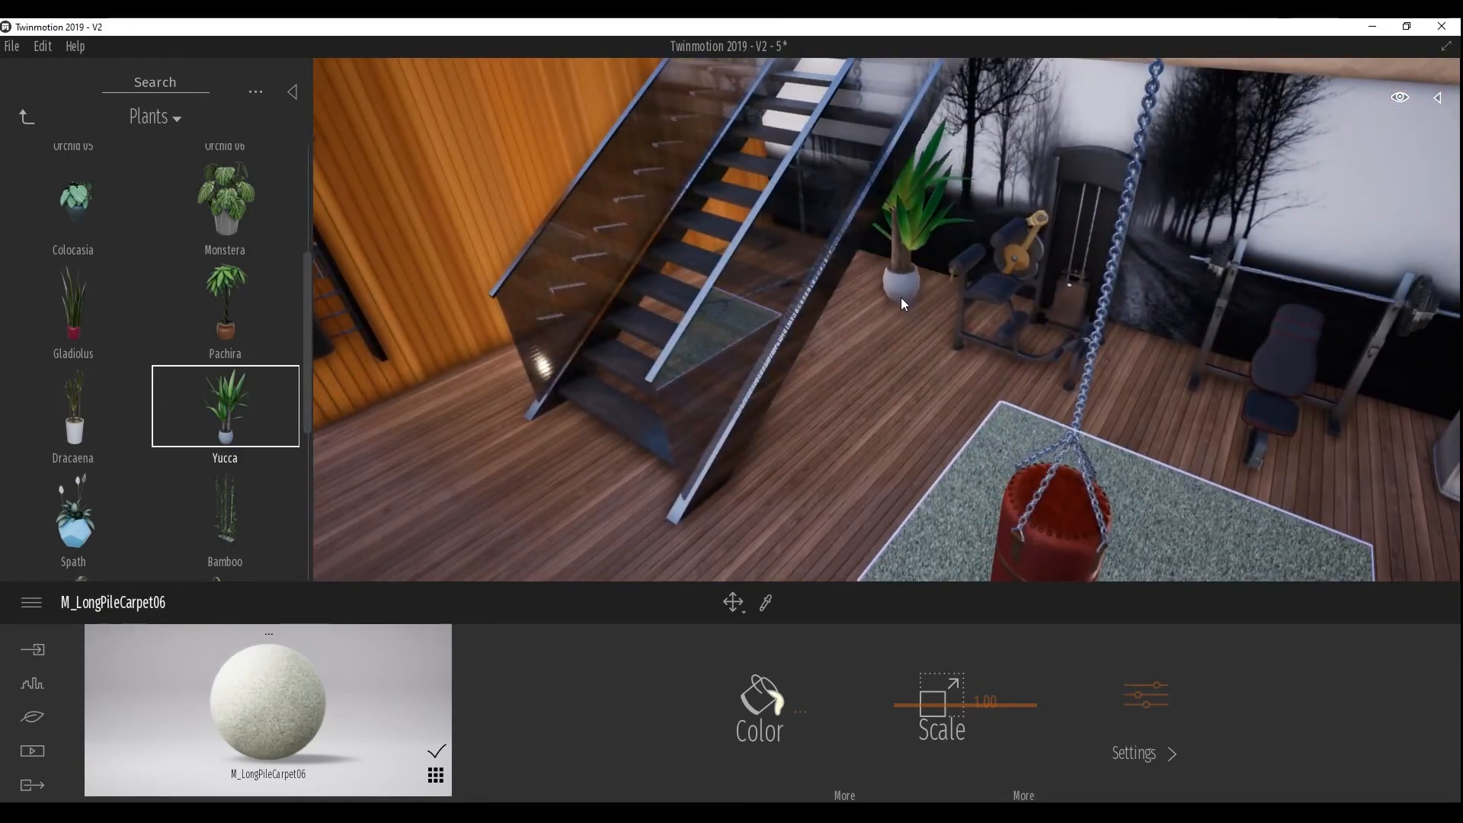
Mount a Simple shelf 150x25 from the living room storage items on the wooden wall between the wall bars and the staircase
click(26, 119)
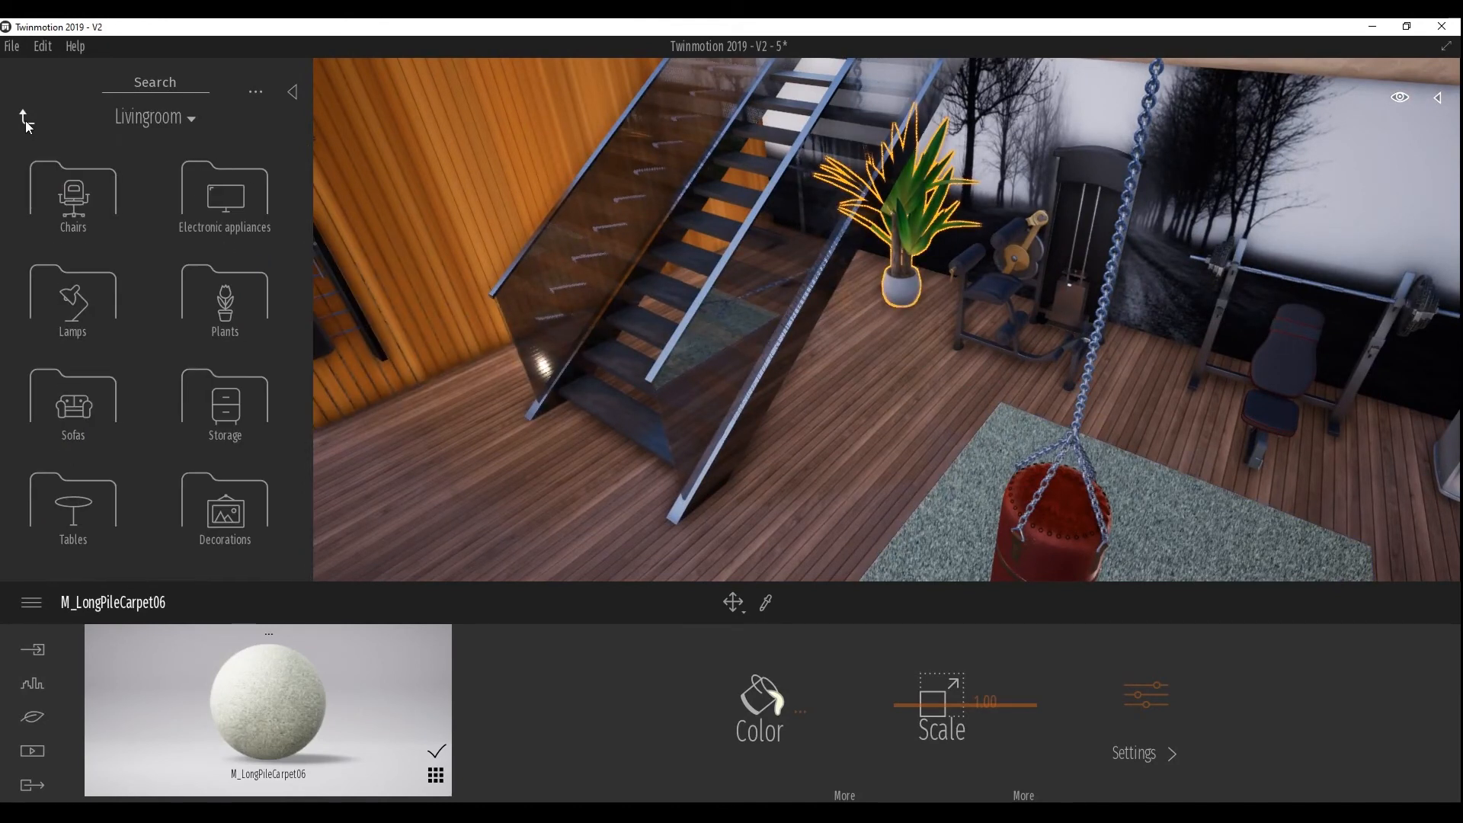
click(240, 418)
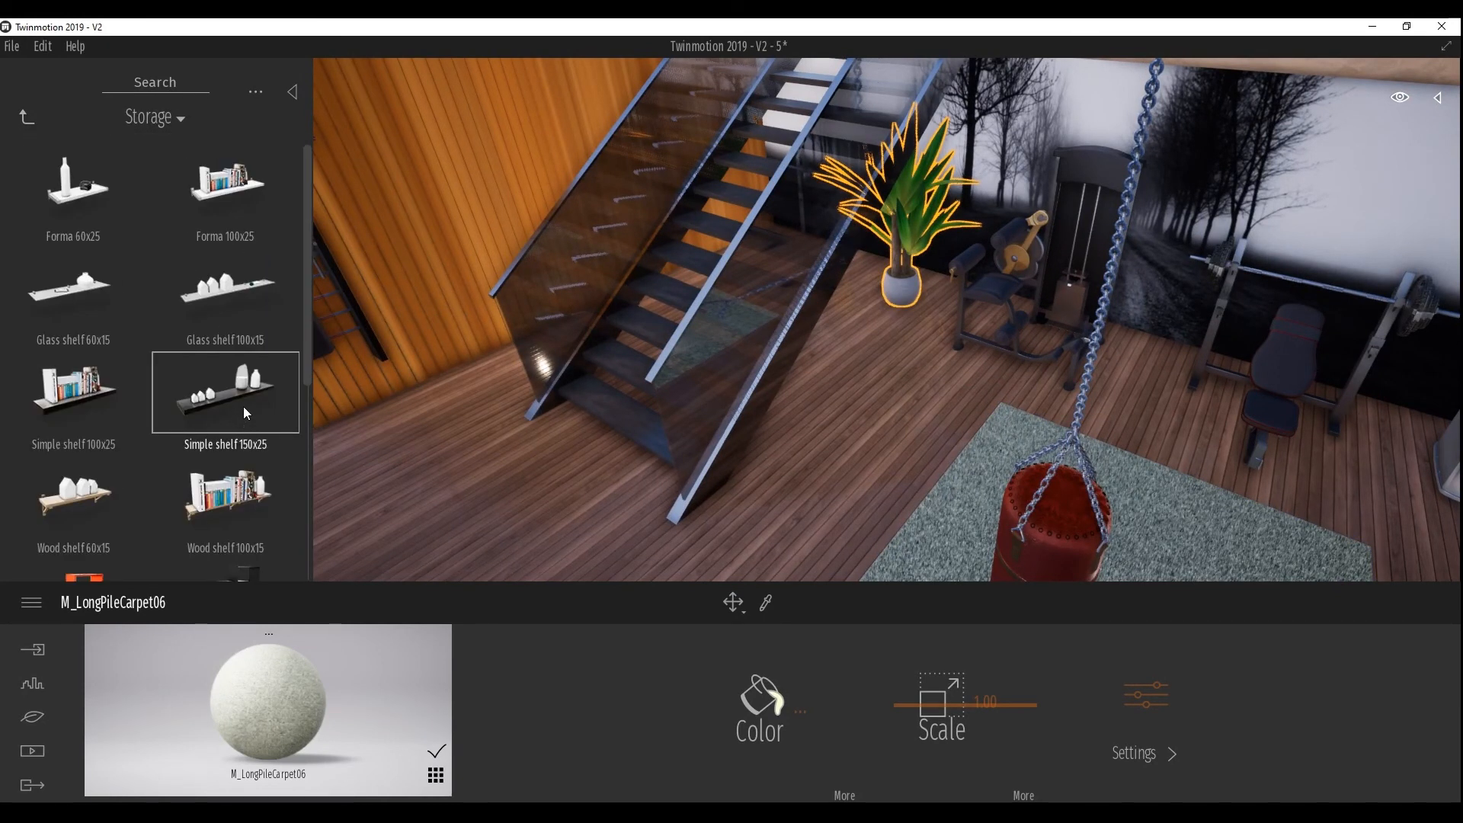
click(221, 400)
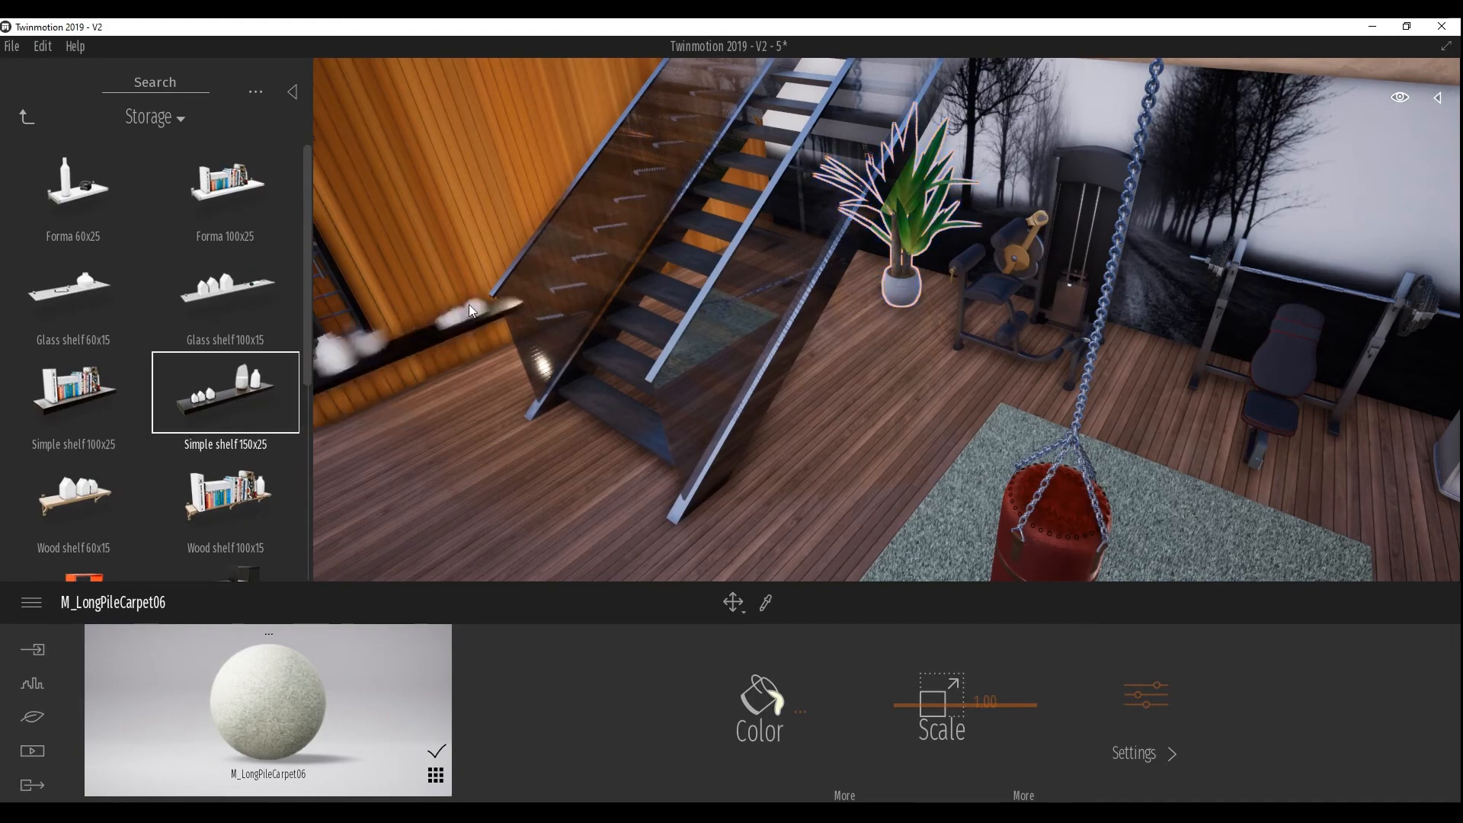
middle_drag(511, 302, 910, 237)
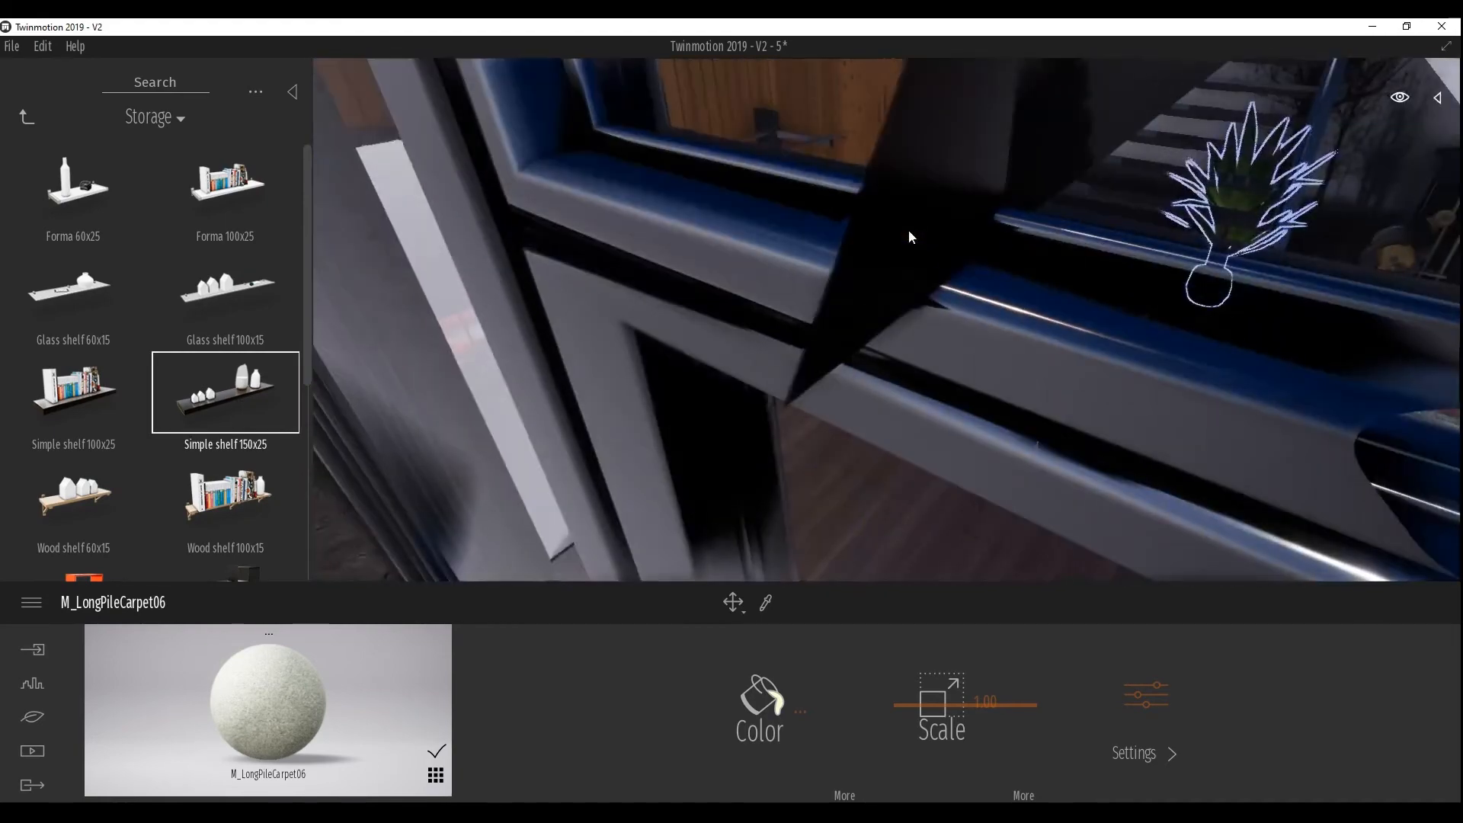
scroll(910, 237, up, 3)
click(881, 222)
mouse_move(991, 295)
right_down()
mouse_move(1021, 304)
mouse_move(995, 317)
right_up()
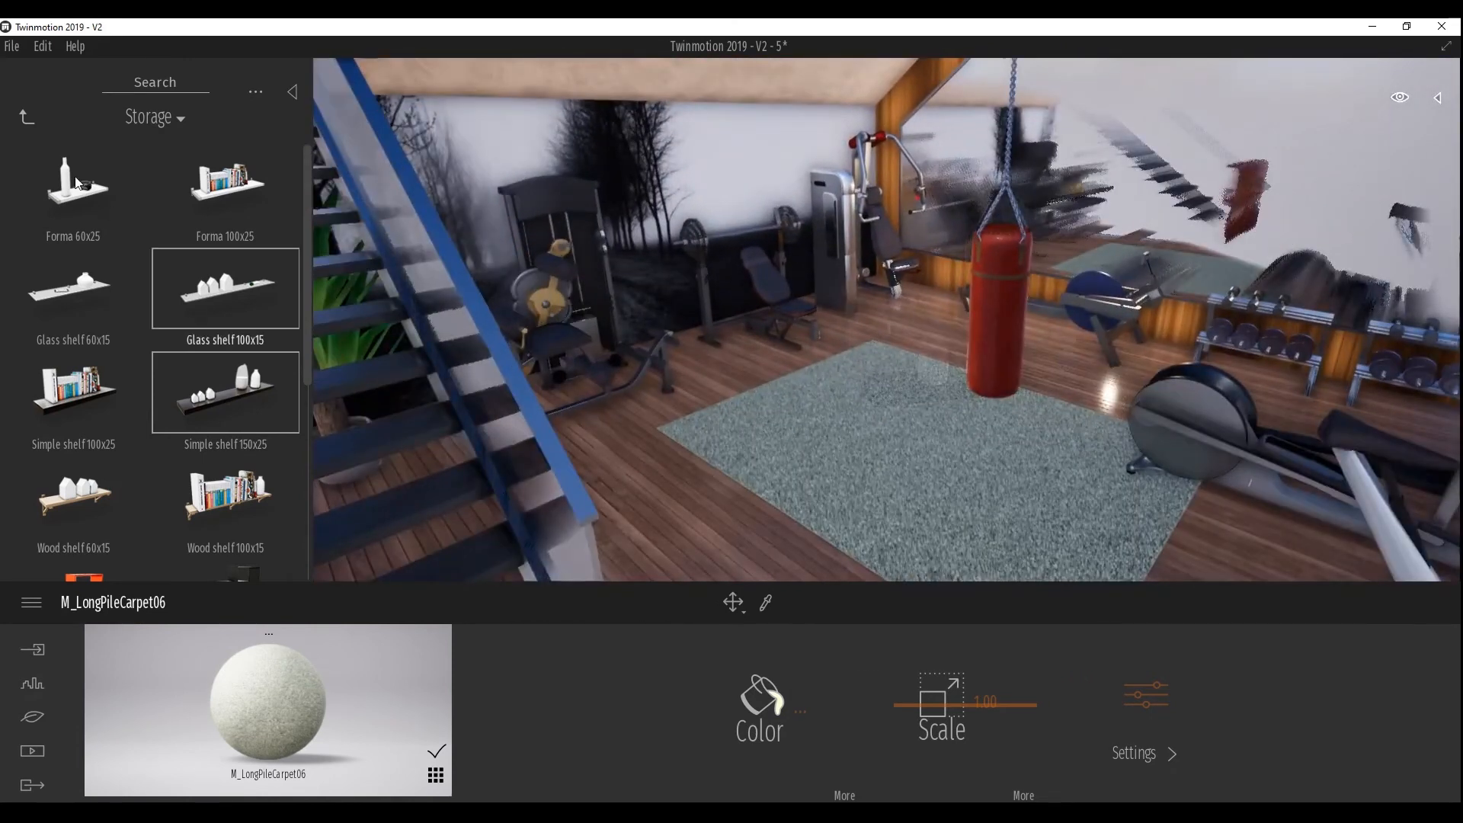
Hang Photo framed x3 01 from the decorations on the wooden wall above the shelf and behind the wall bars
click(22, 118)
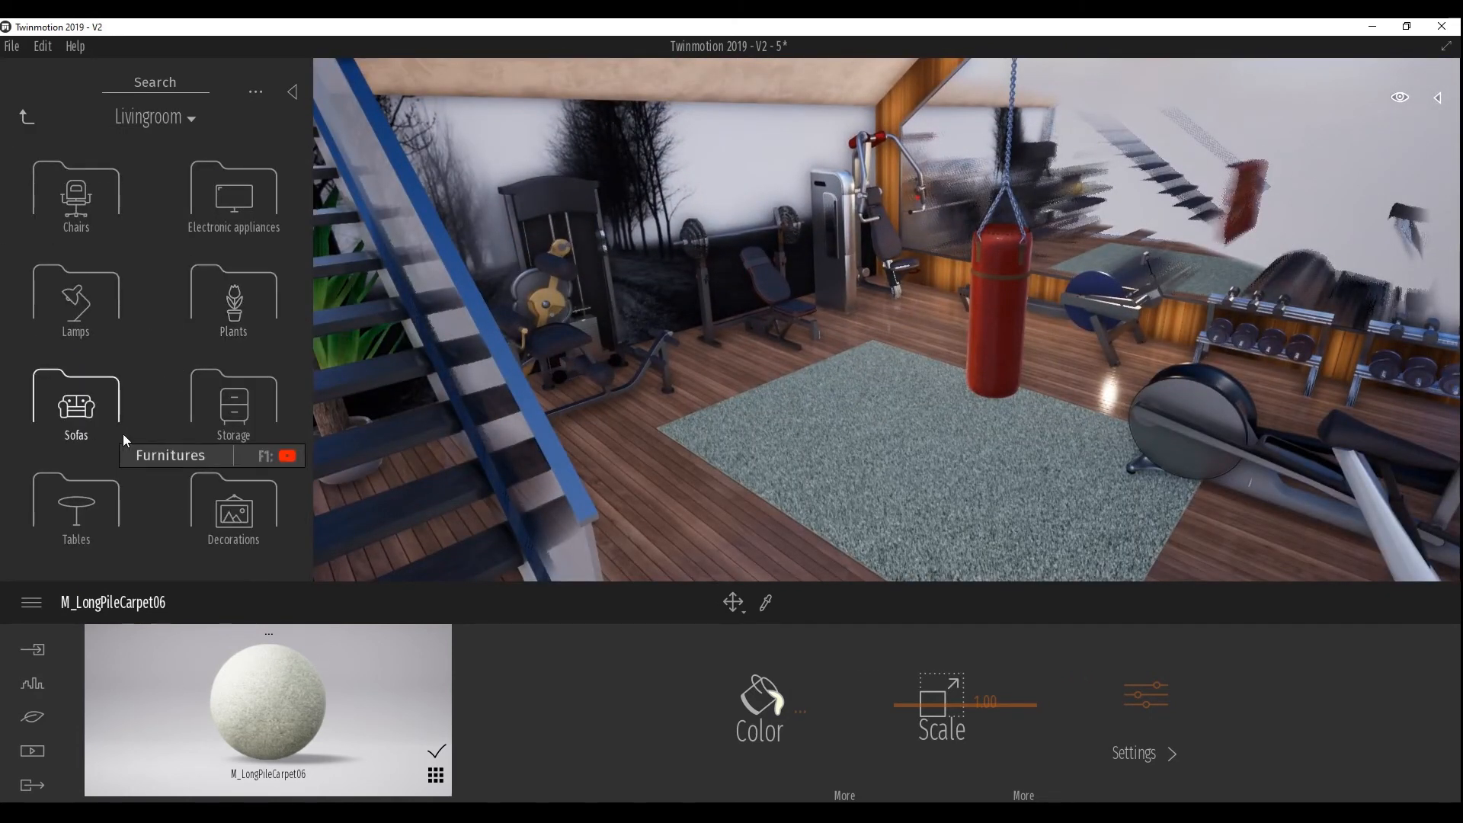
click(236, 516)
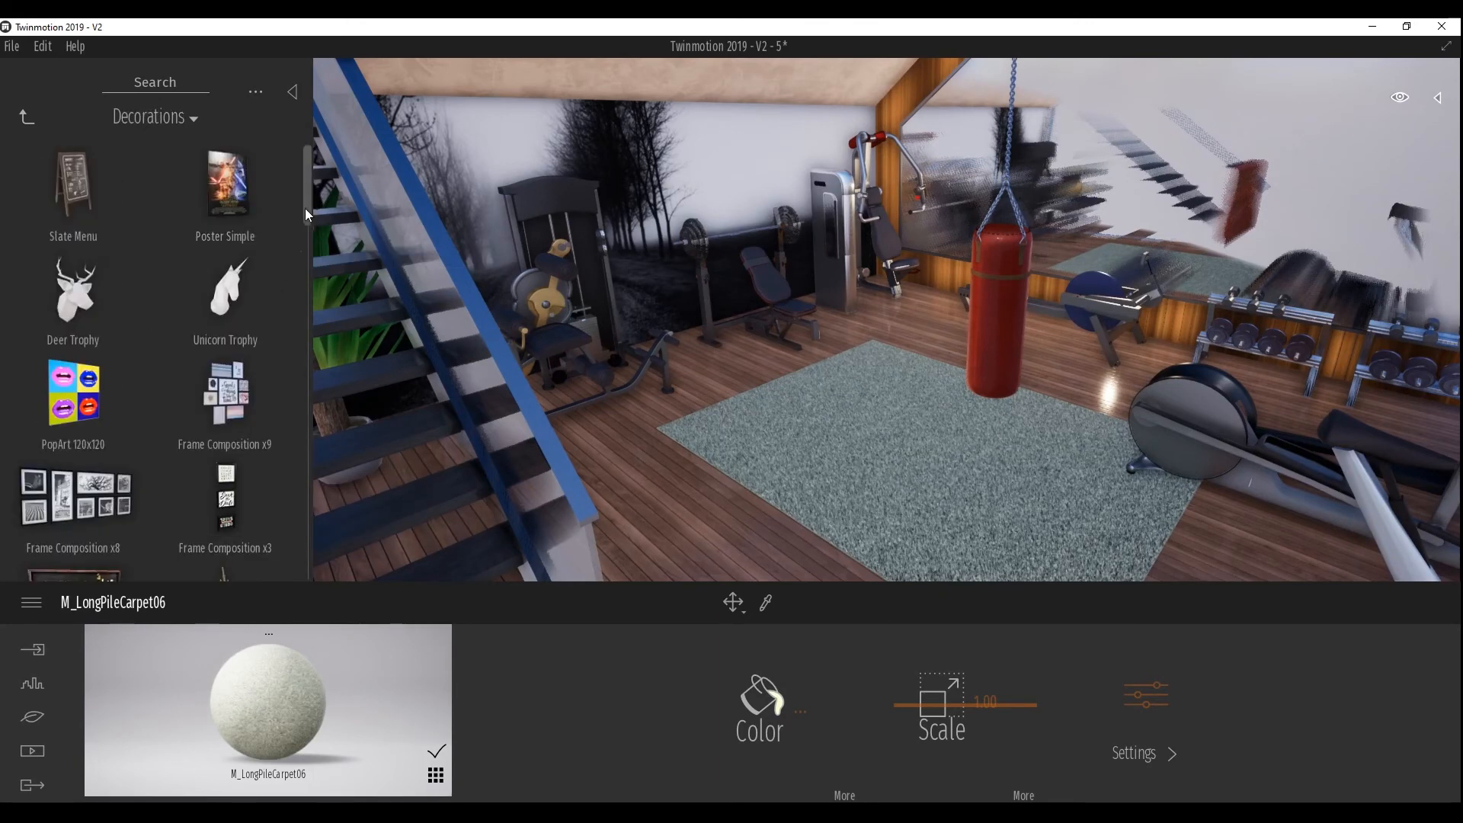
drag(305, 226, 307, 312)
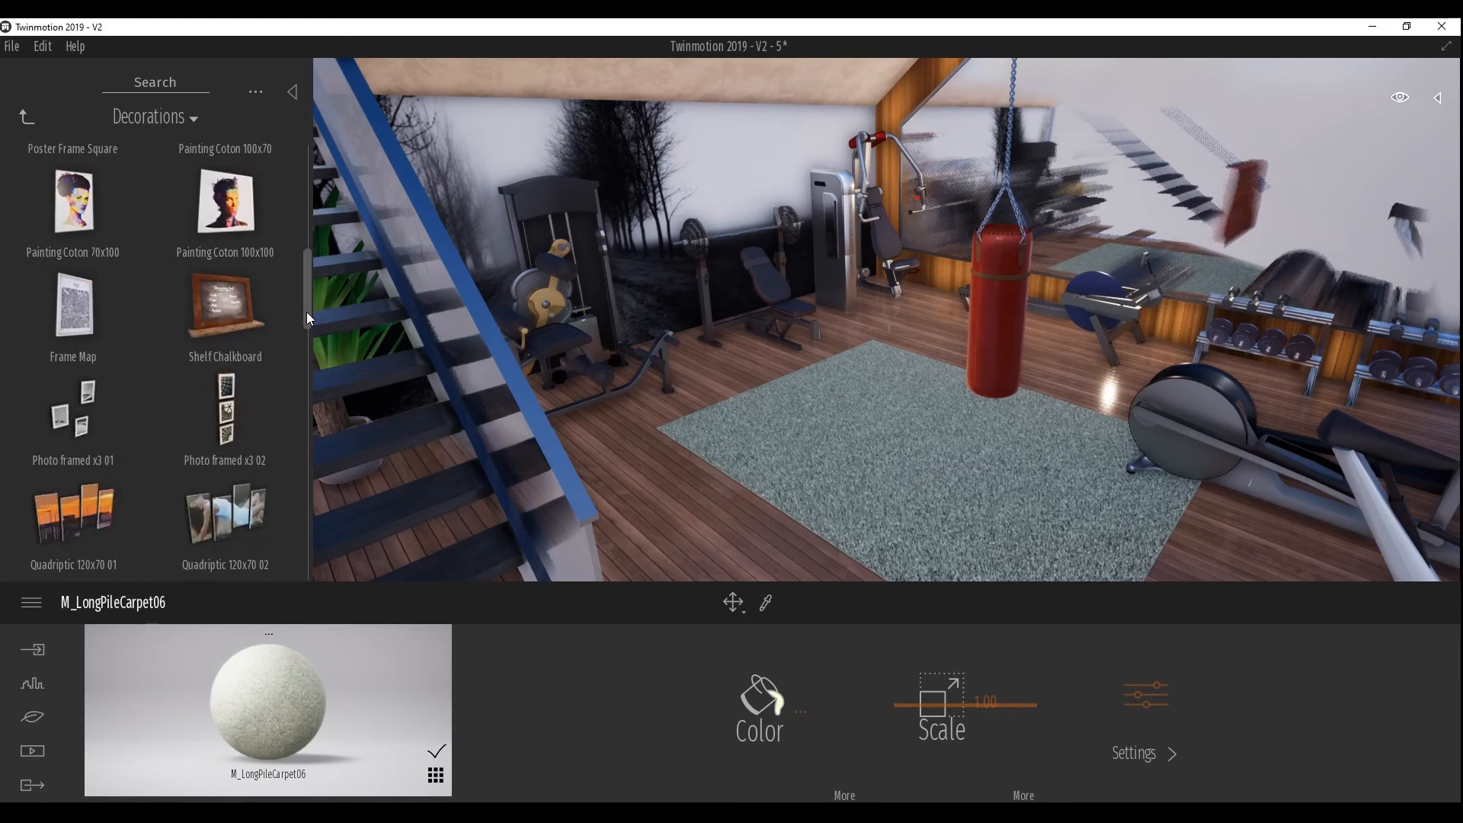
mouse_move(459, 351)
right_down()
mouse_move(446, 354)
mouse_move(473, 359)
right_up()
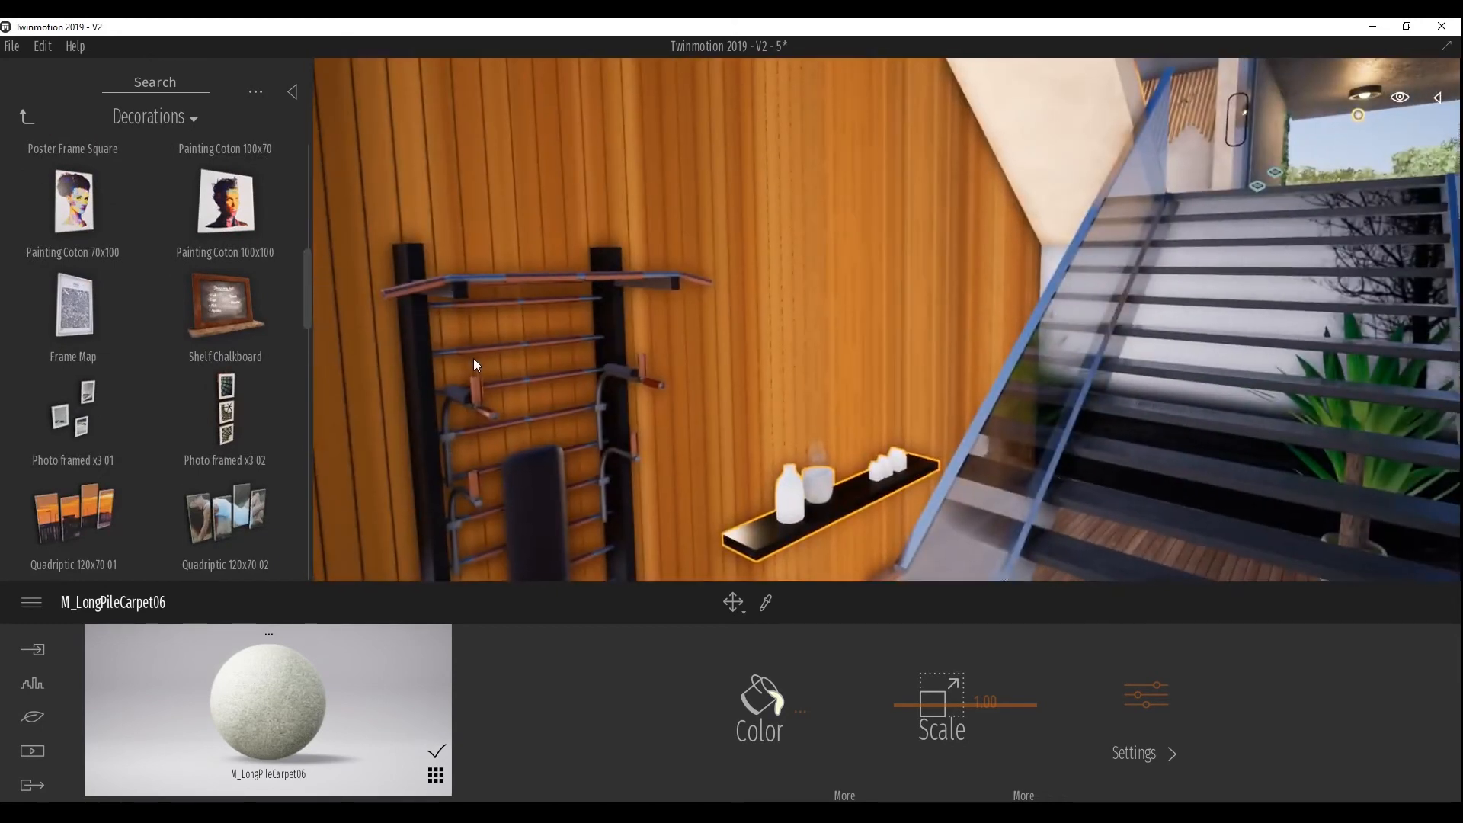
drag(99, 399, 808, 288)
Browse the remaining living room decorations for further items, and return to the home furniture categories
drag(308, 300, 304, 450)
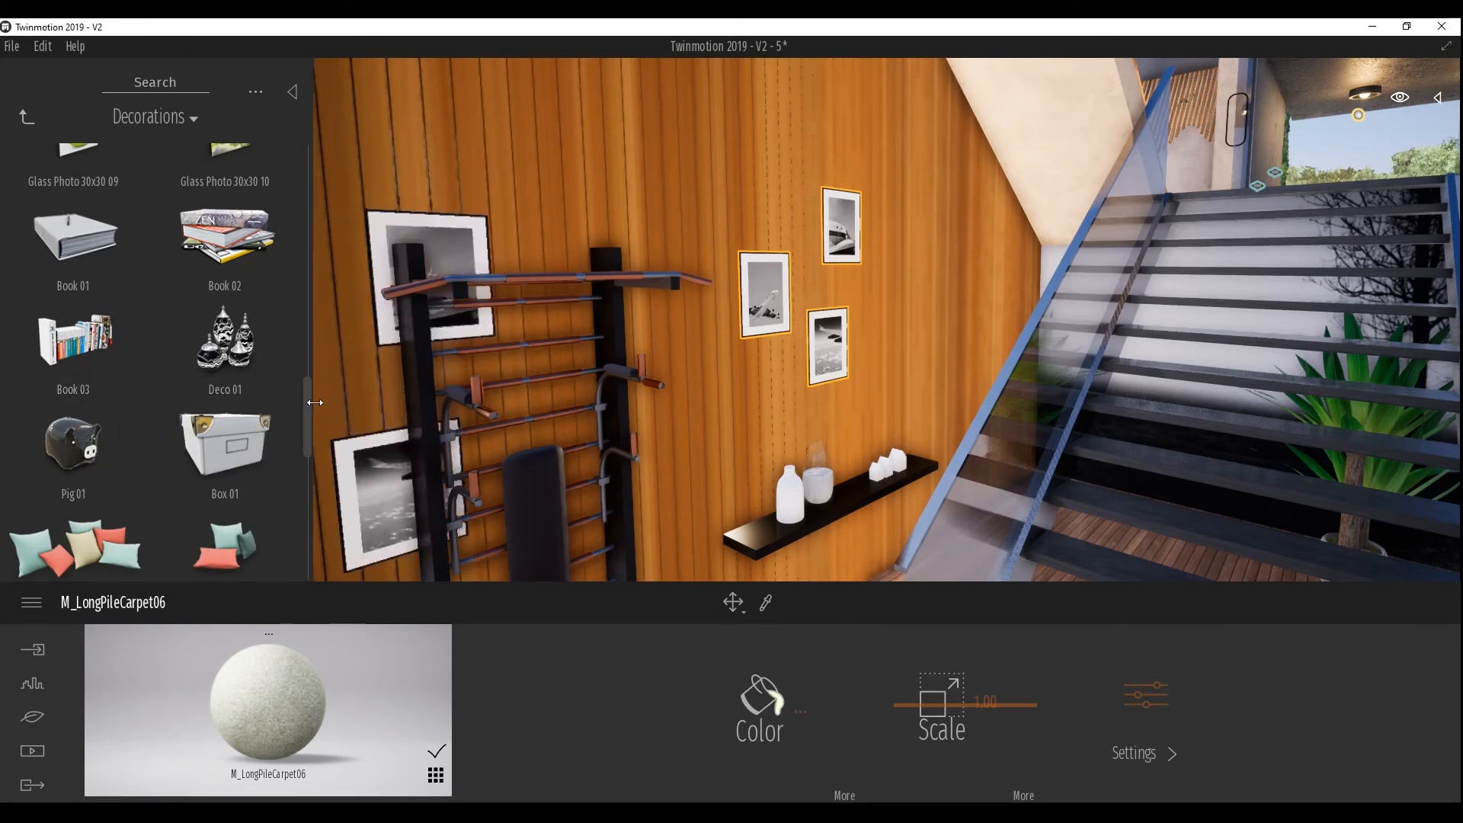
drag(308, 408, 302, 563)
key(s)
mouse_move(686, 407)
right_down()
mouse_move(705, 404)
mouse_move(691, 406)
right_up()
key(w)
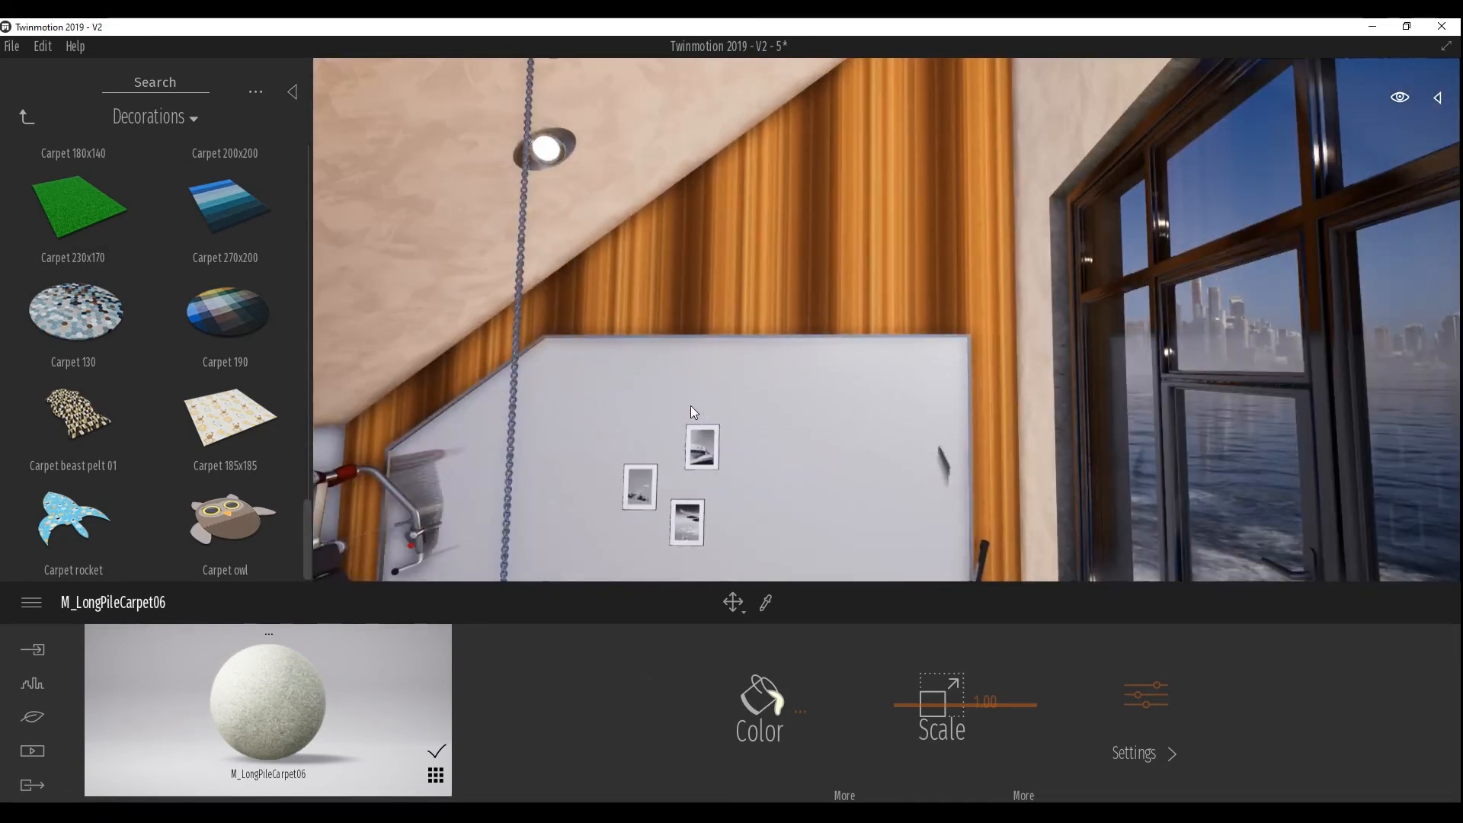
click(25, 118)
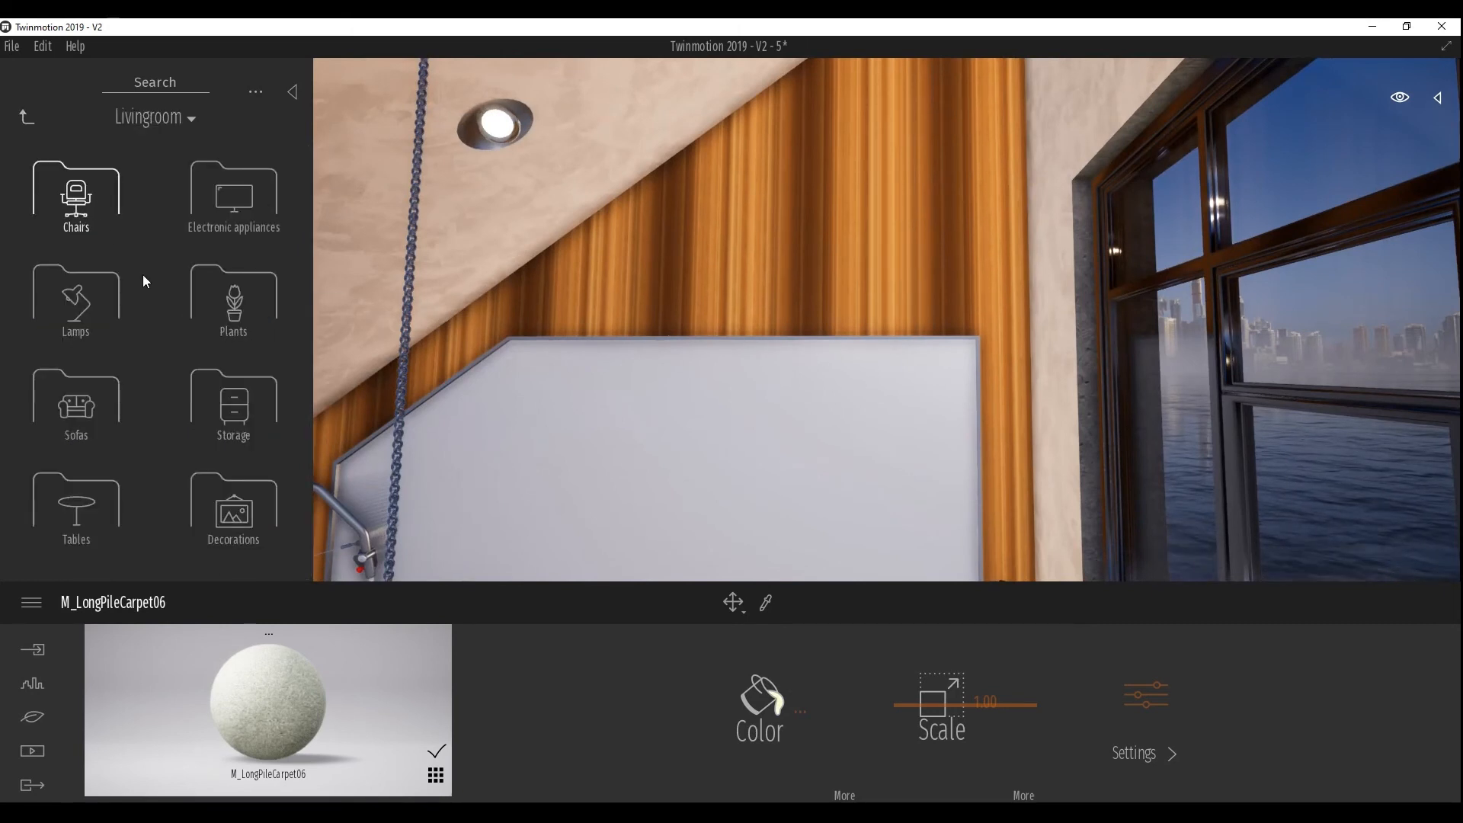
click(27, 119)
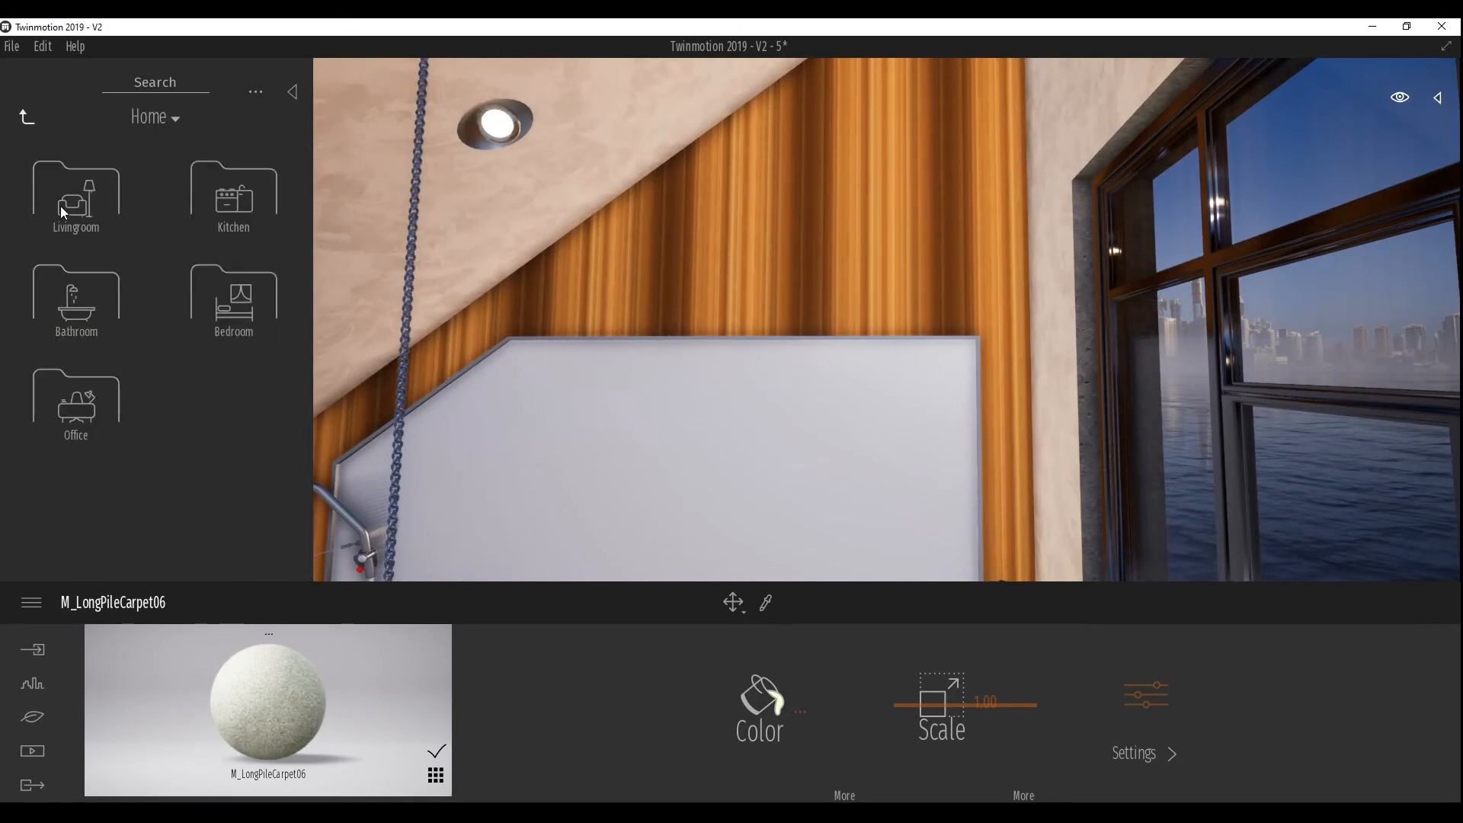
Try the Chestnut 01 A wood material from the materials library on the wooden wall around the large mirror
click(29, 120)
click(29, 119)
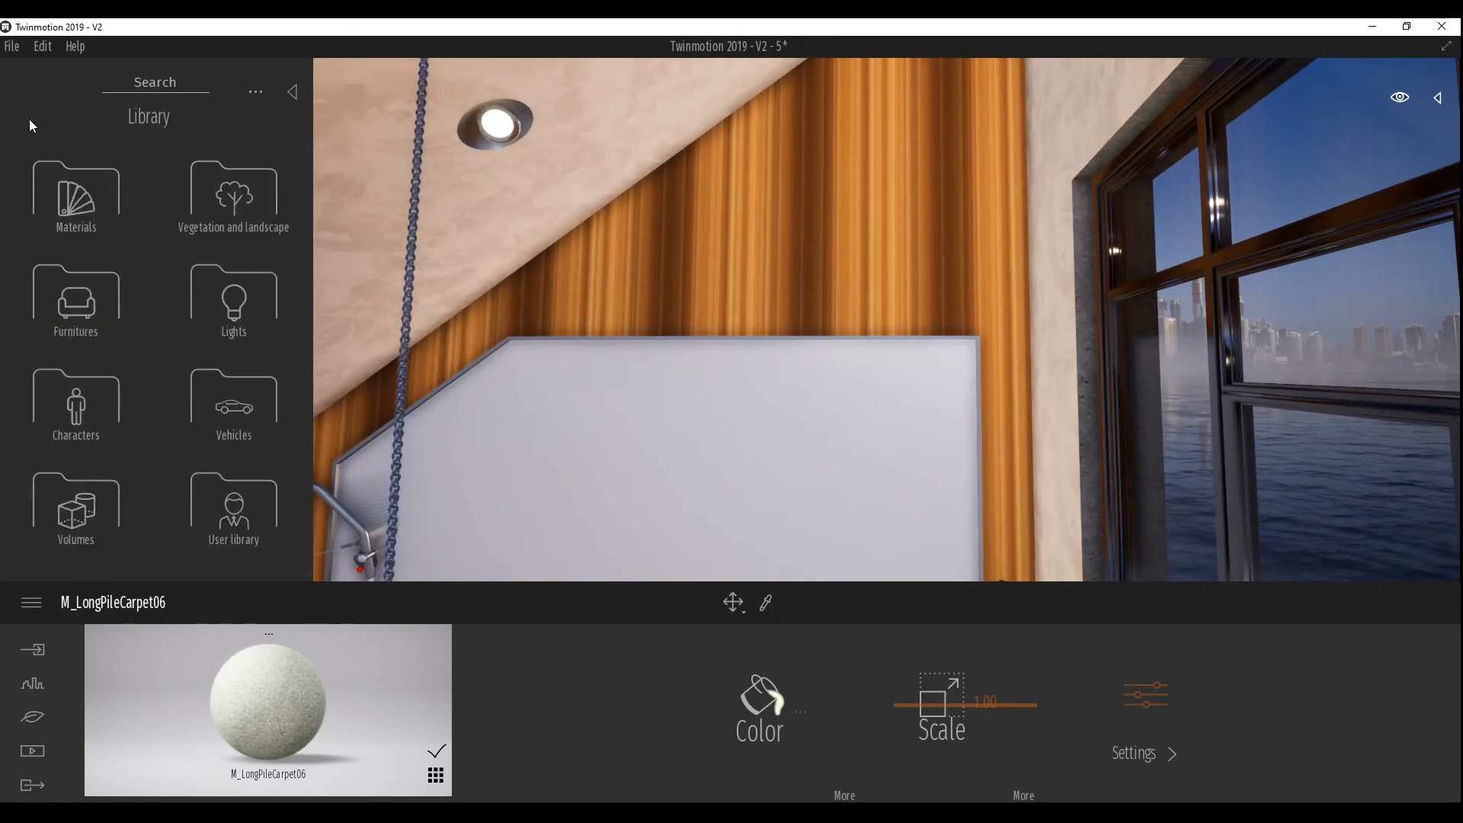
click(76, 194)
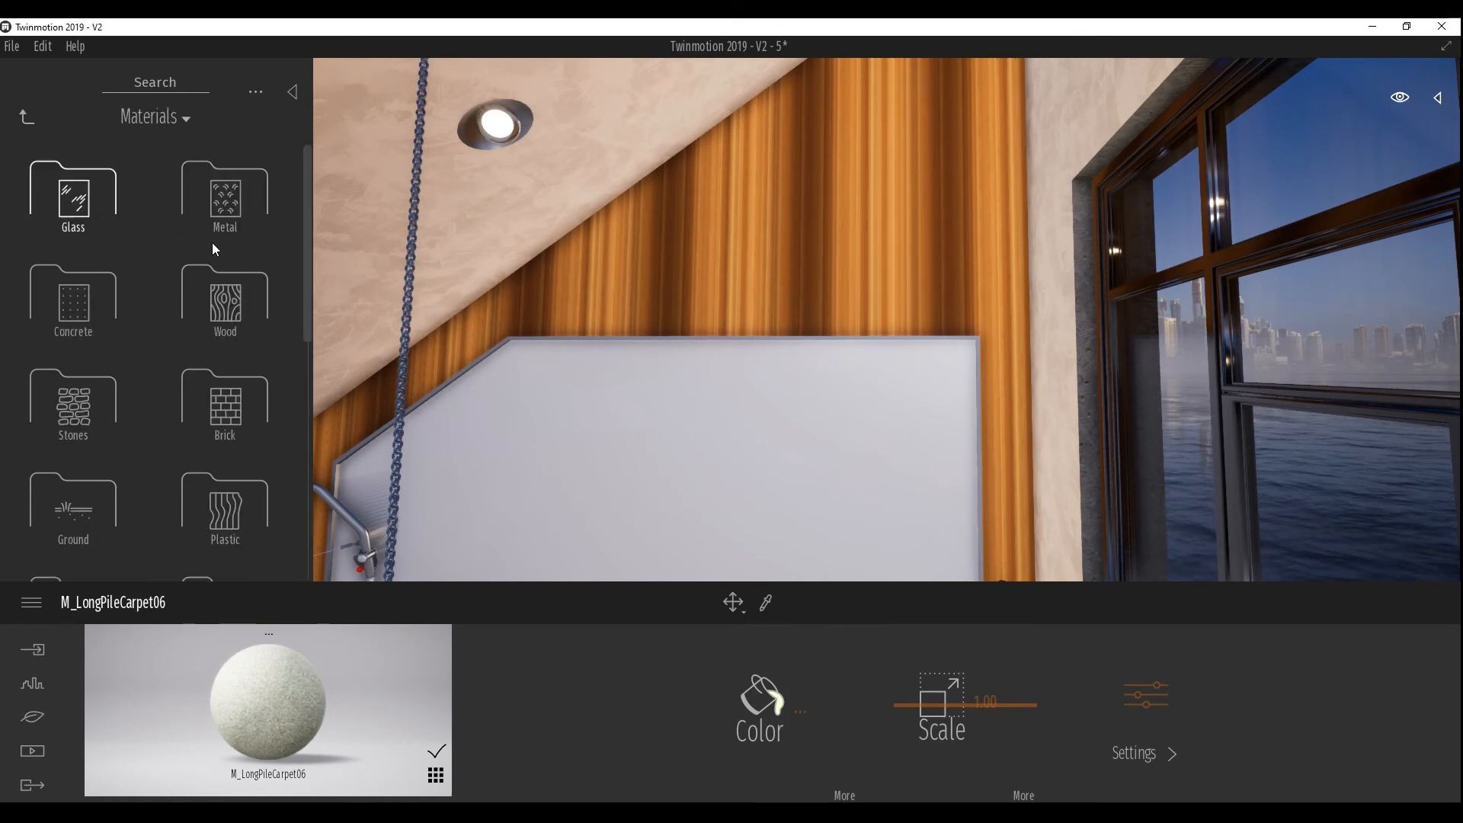
click(227, 307)
drag(84, 281, 642, 288)
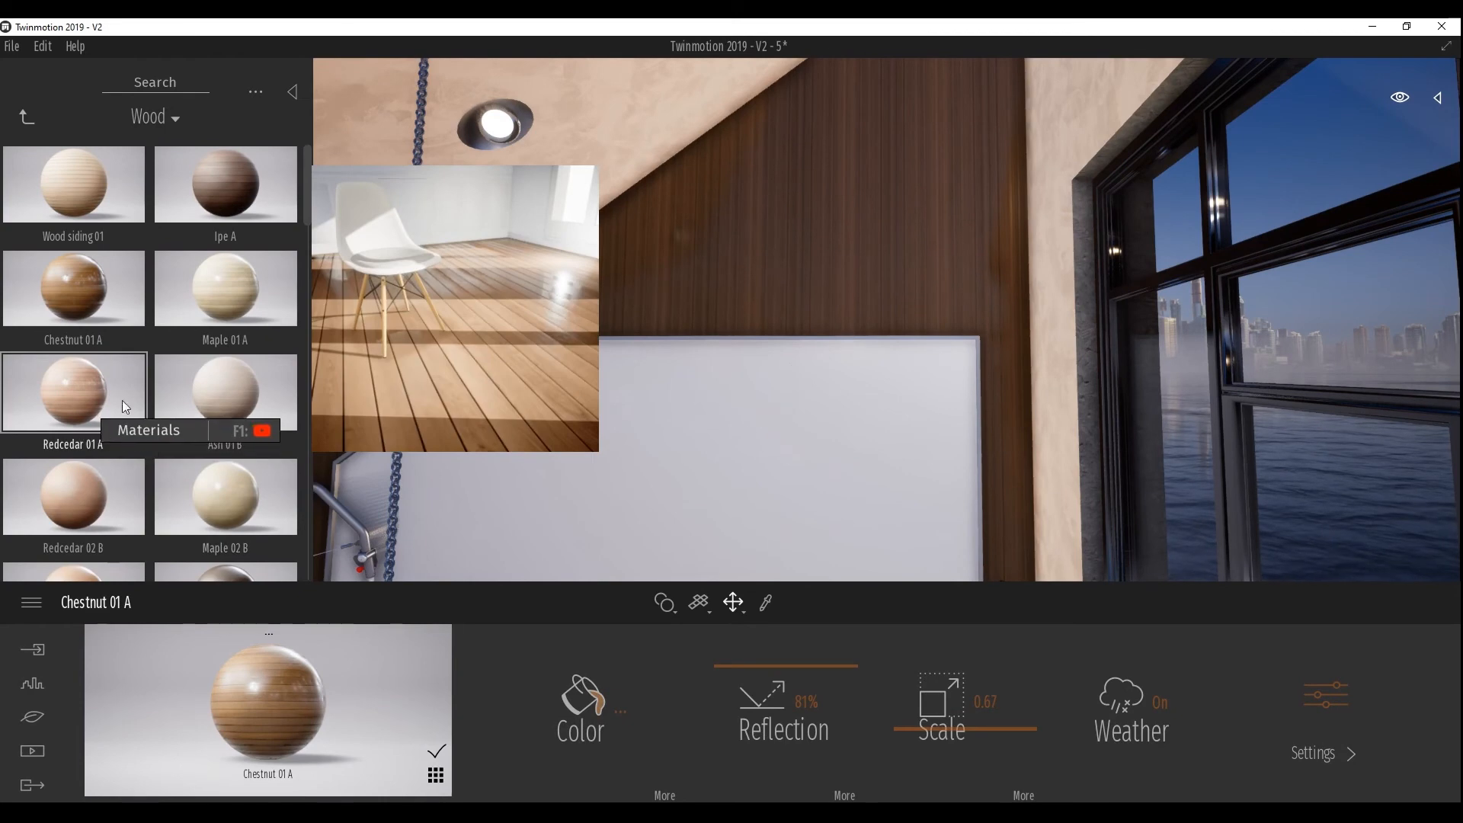
Try Redcedar 01 A on the wall around the mirror and raise its reflection to 100%
drag(95, 405, 611, 302)
right_drag(585, 347, 564, 442)
drag(729, 667, 730, 591)
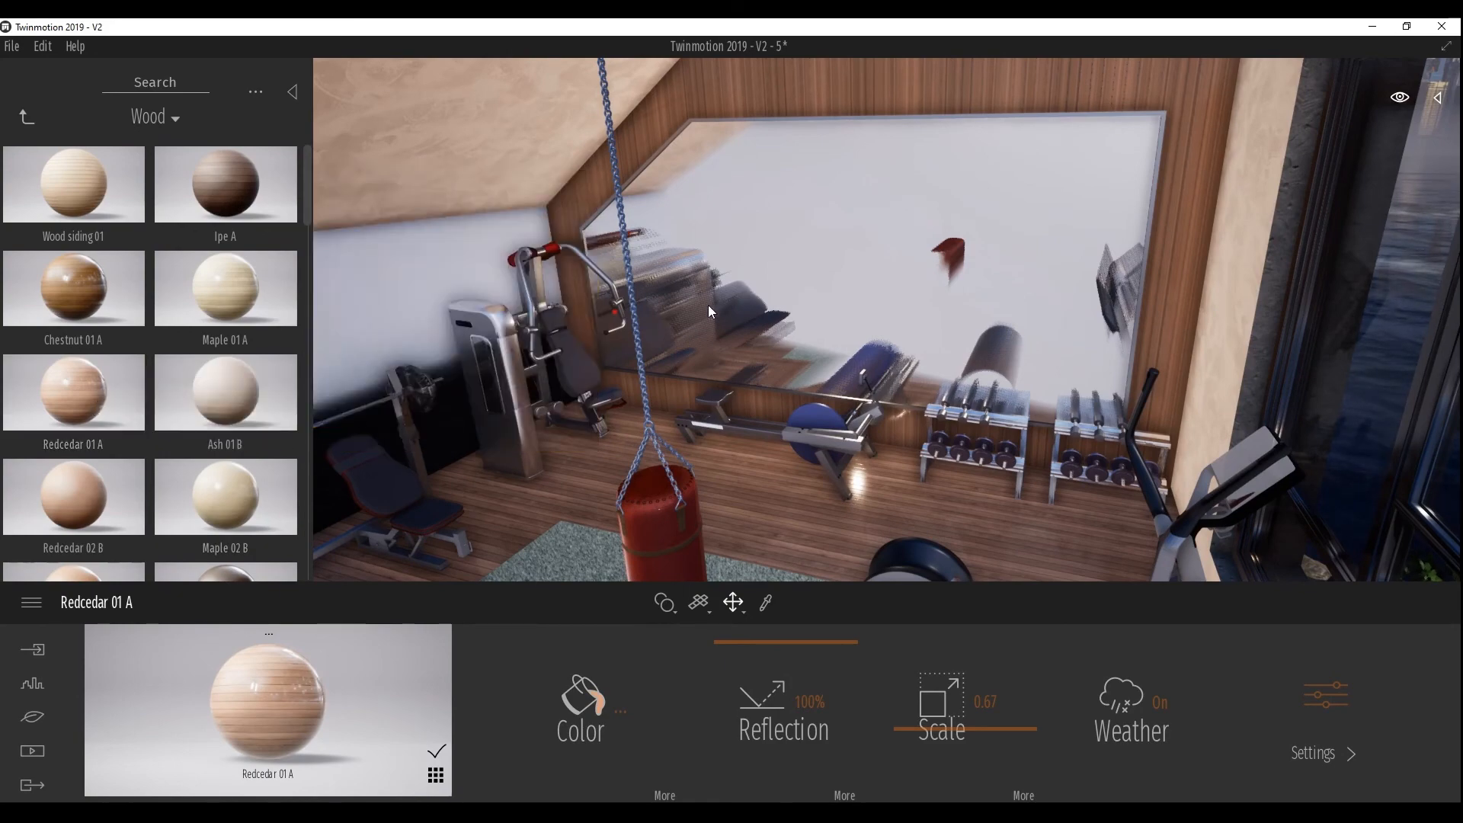
Try Maple 01 A on the wooden wall that holds the framed photos
right_drag(886, 320, 431, 304)
key(w)
right_drag(885, 320, 1074, 320)
key(w)
key(d)
drag(424, 329, 540, 357)
key(w)
right_drag(540, 356, 570, 397)
key(s)
key(w)
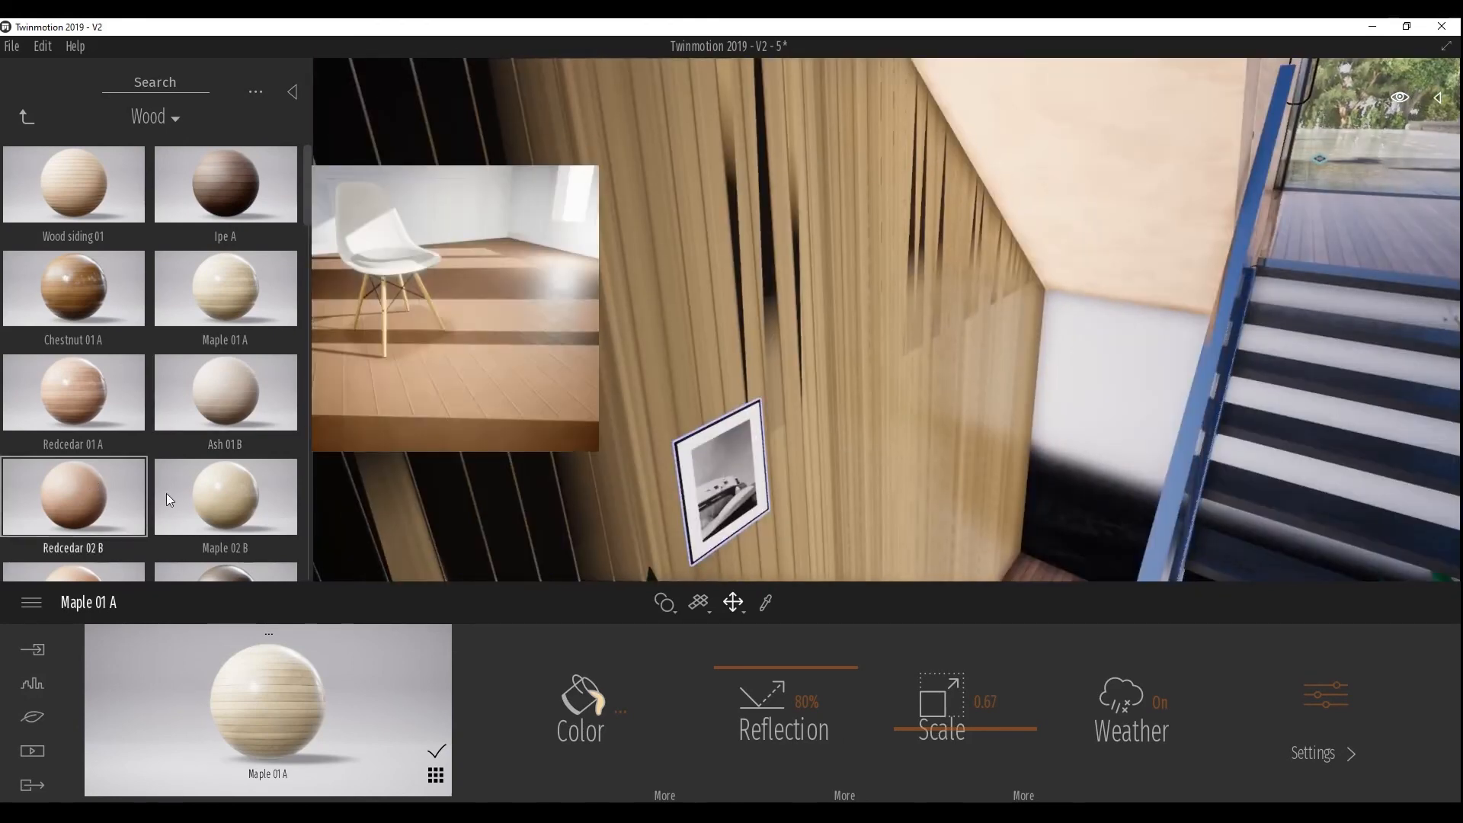
Apply the Redcedar 03 B wood material to the wall behind the wall bars, shelf and framed photos
scroll(111, 532, down, 1)
drag(97, 550, 825, 440)
right_drag(824, 441, 670, 653)
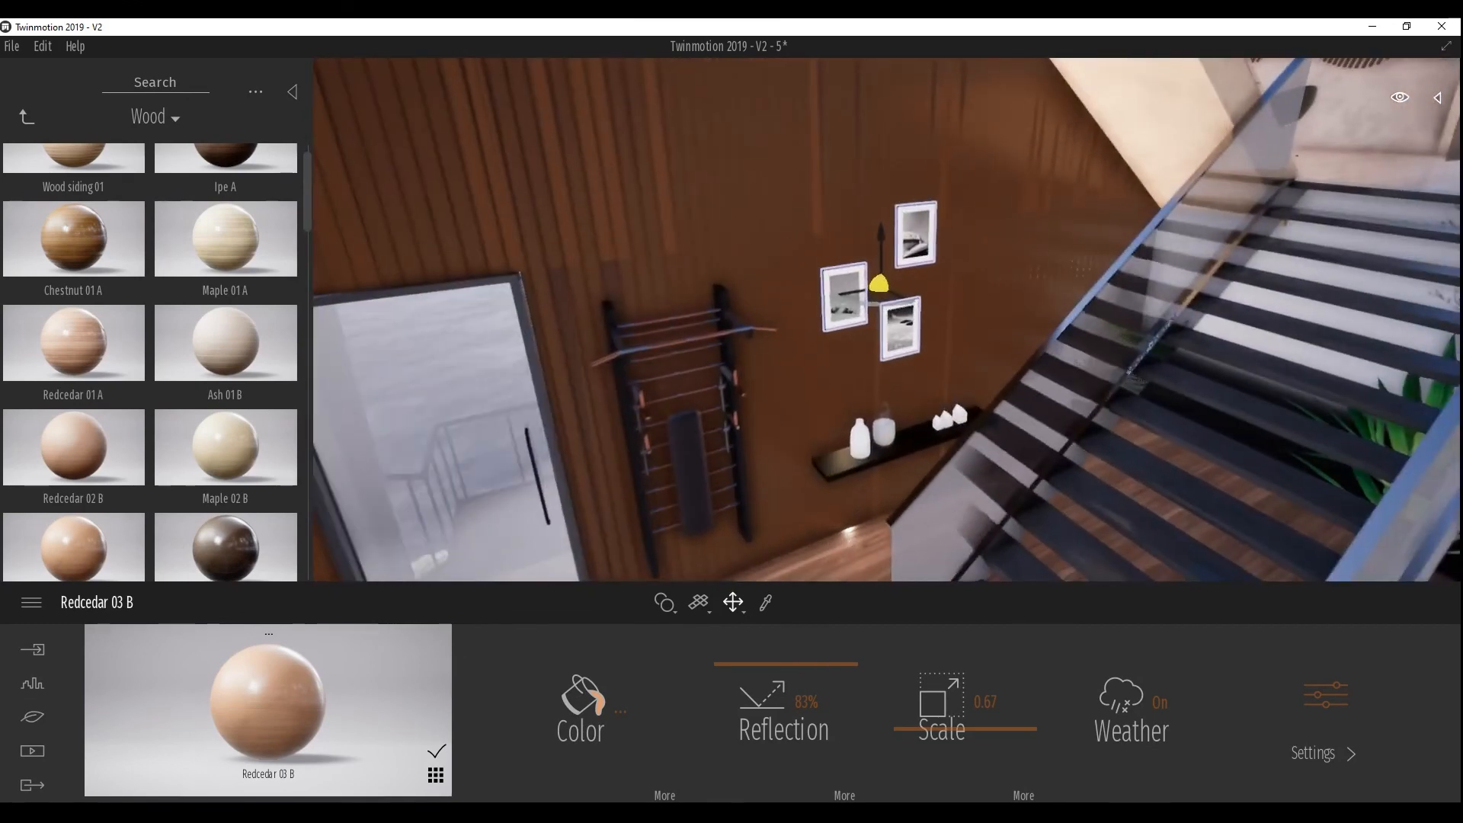
Replace the Redcedar 03 B color texture with the AS2_wood_07 image from the kuca.fbm folder in iskosena kuca
click(665, 796)
click(812, 704)
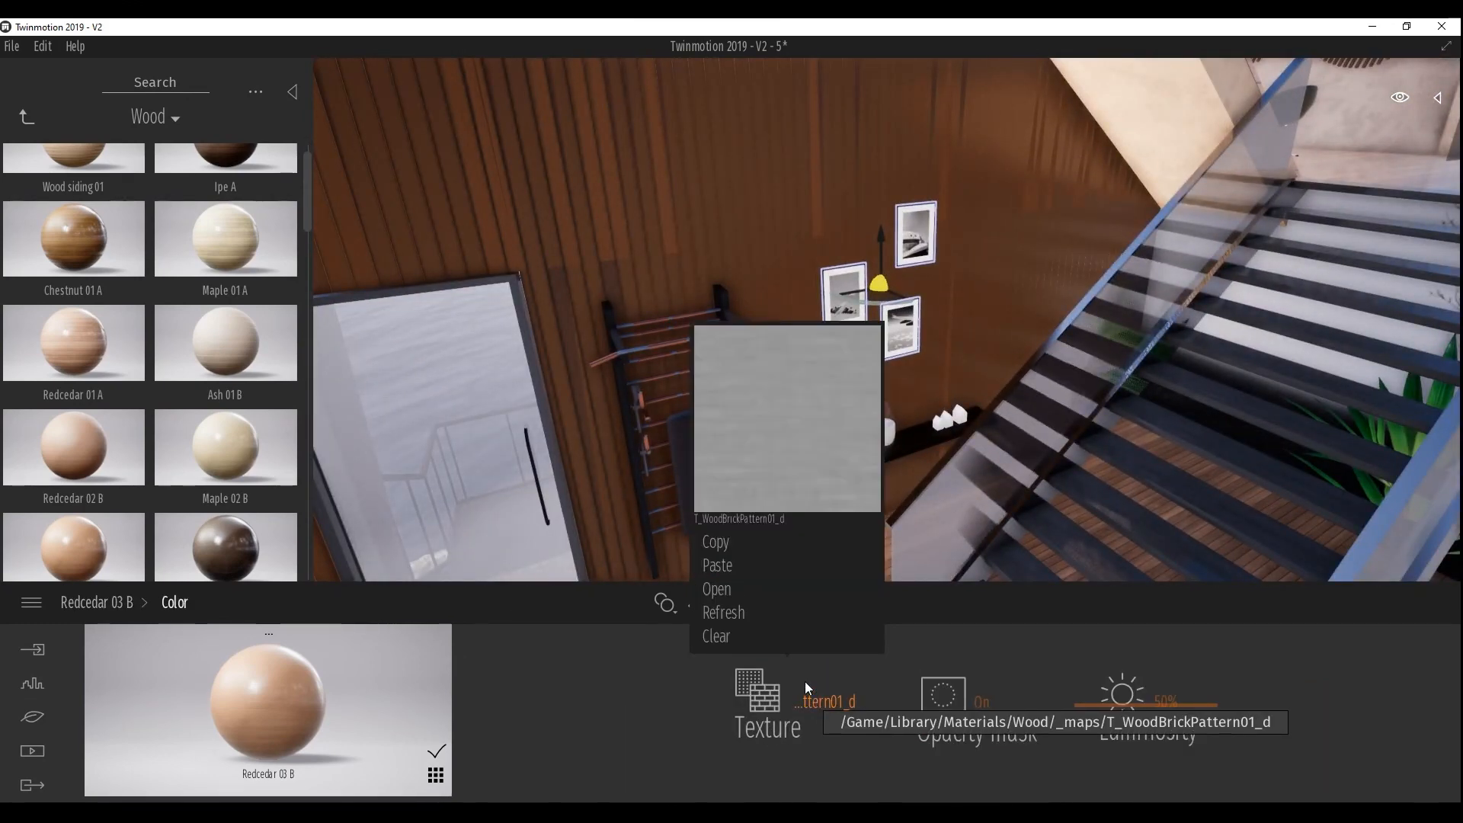
click(720, 591)
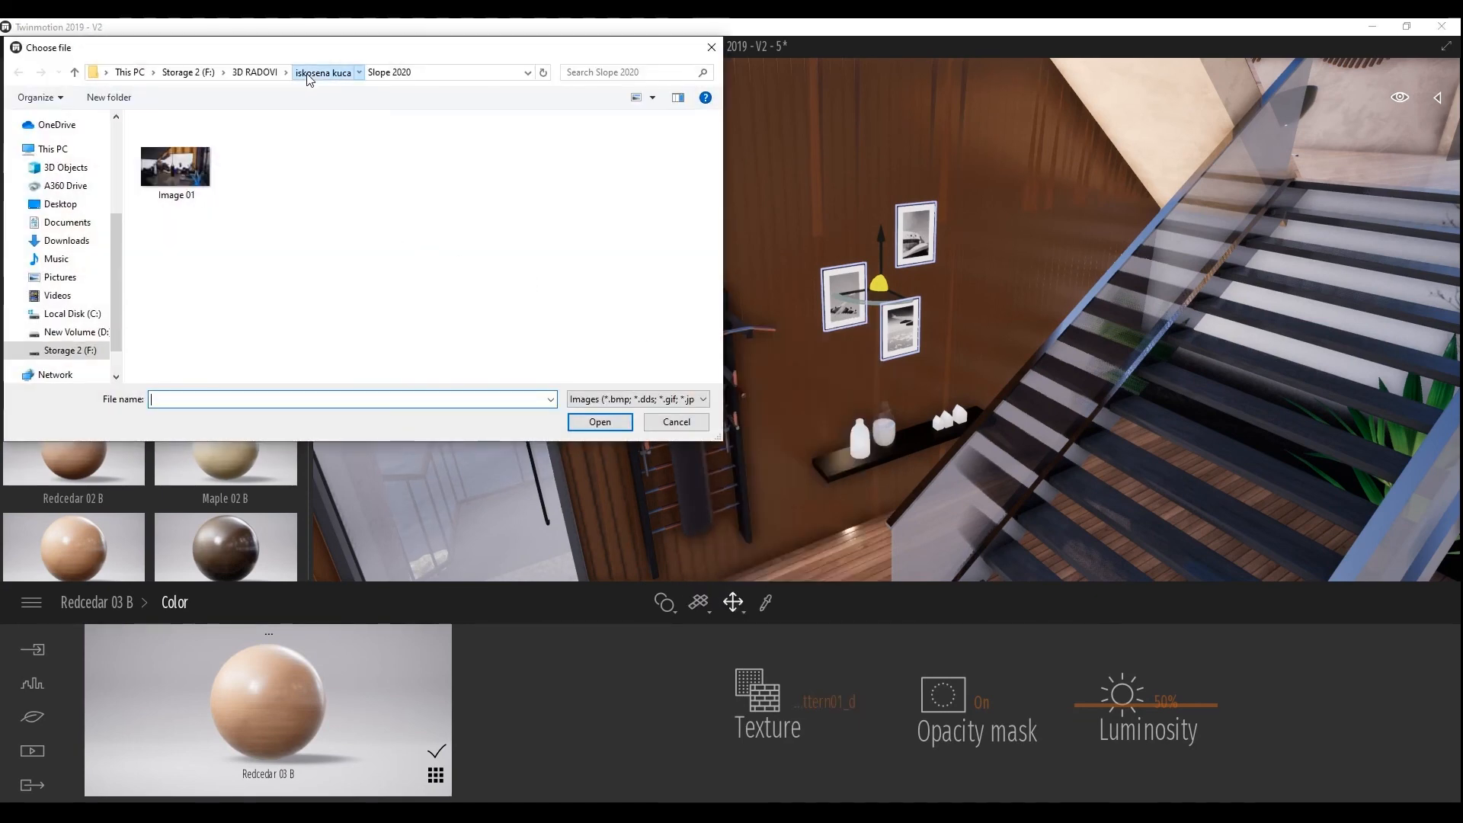
click(308, 80)
scroll(383, 182, down, 5)
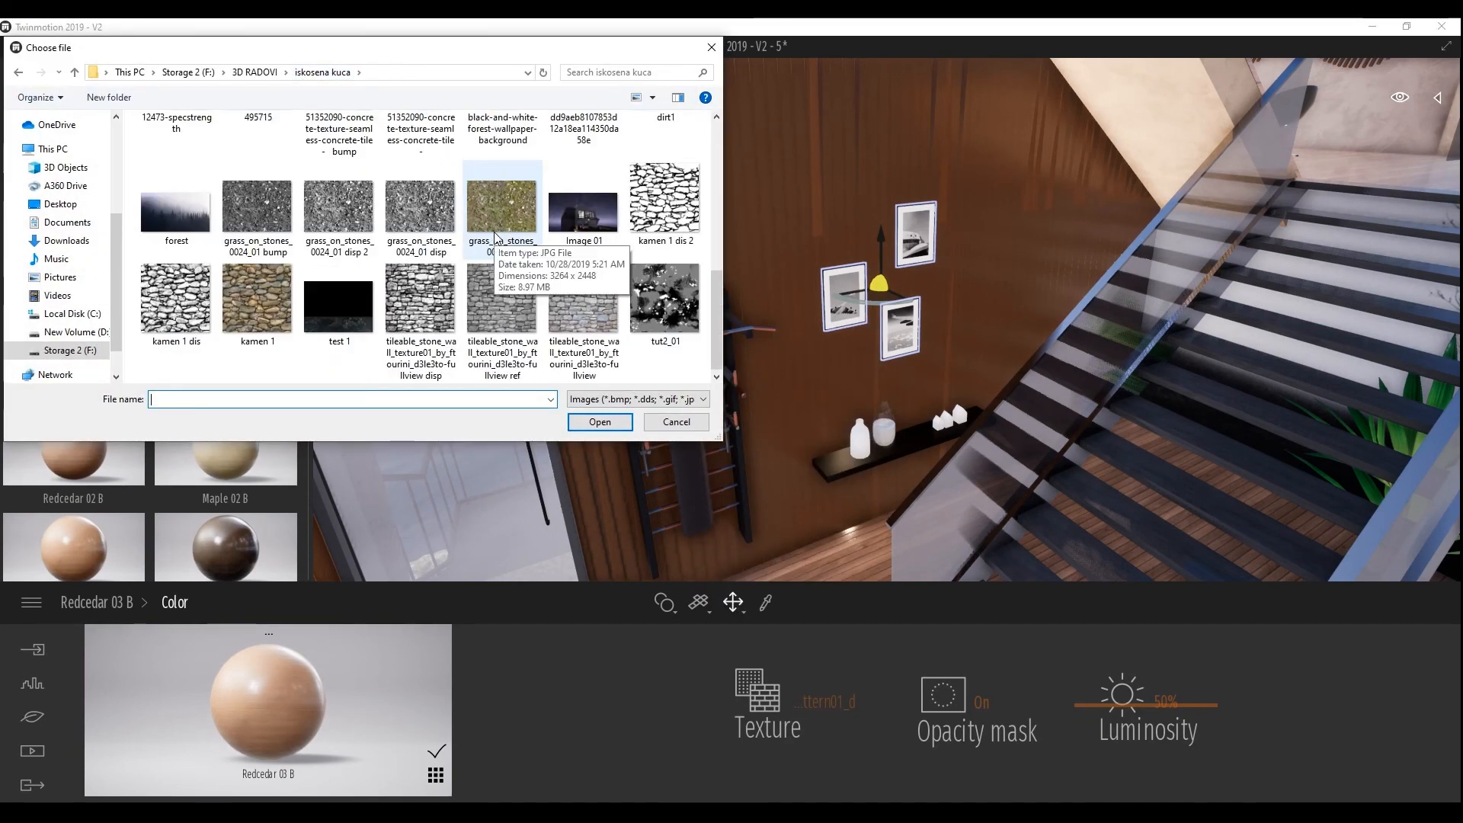
scroll(496, 232, up, 5)
click(598, 282)
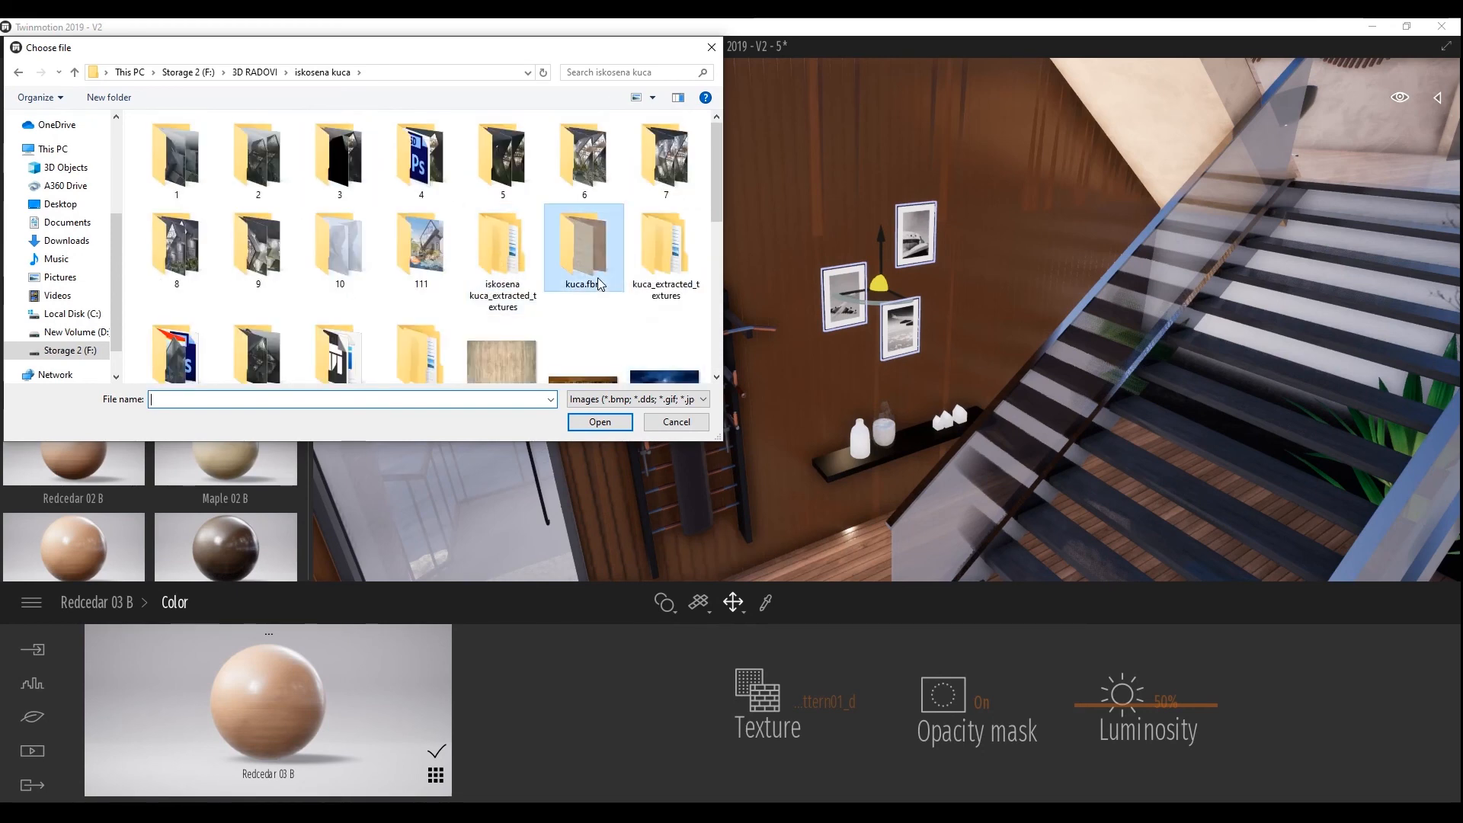
double_click(598, 282)
scroll(613, 358, down, 1)
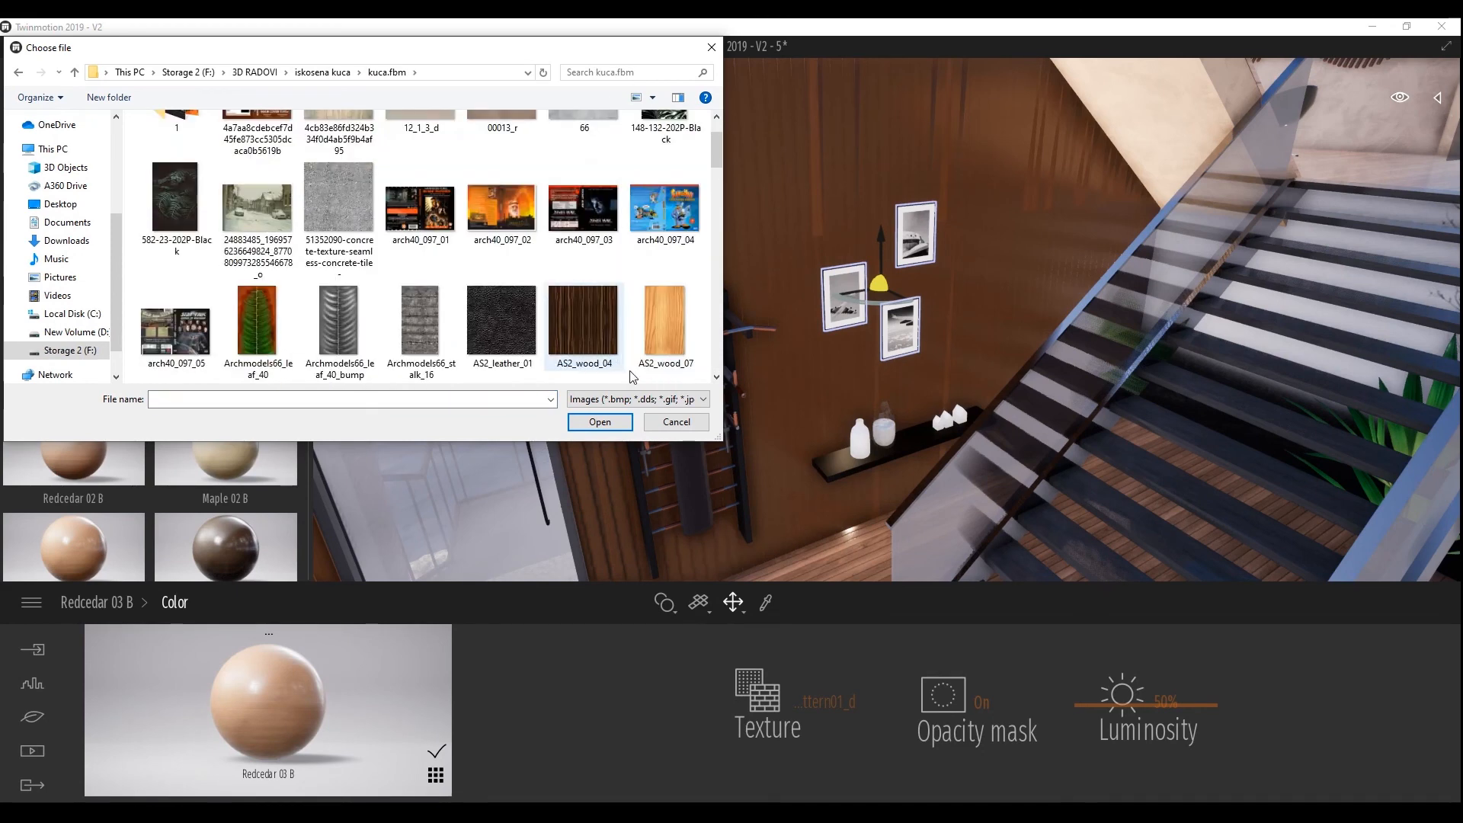
double_click(652, 334)
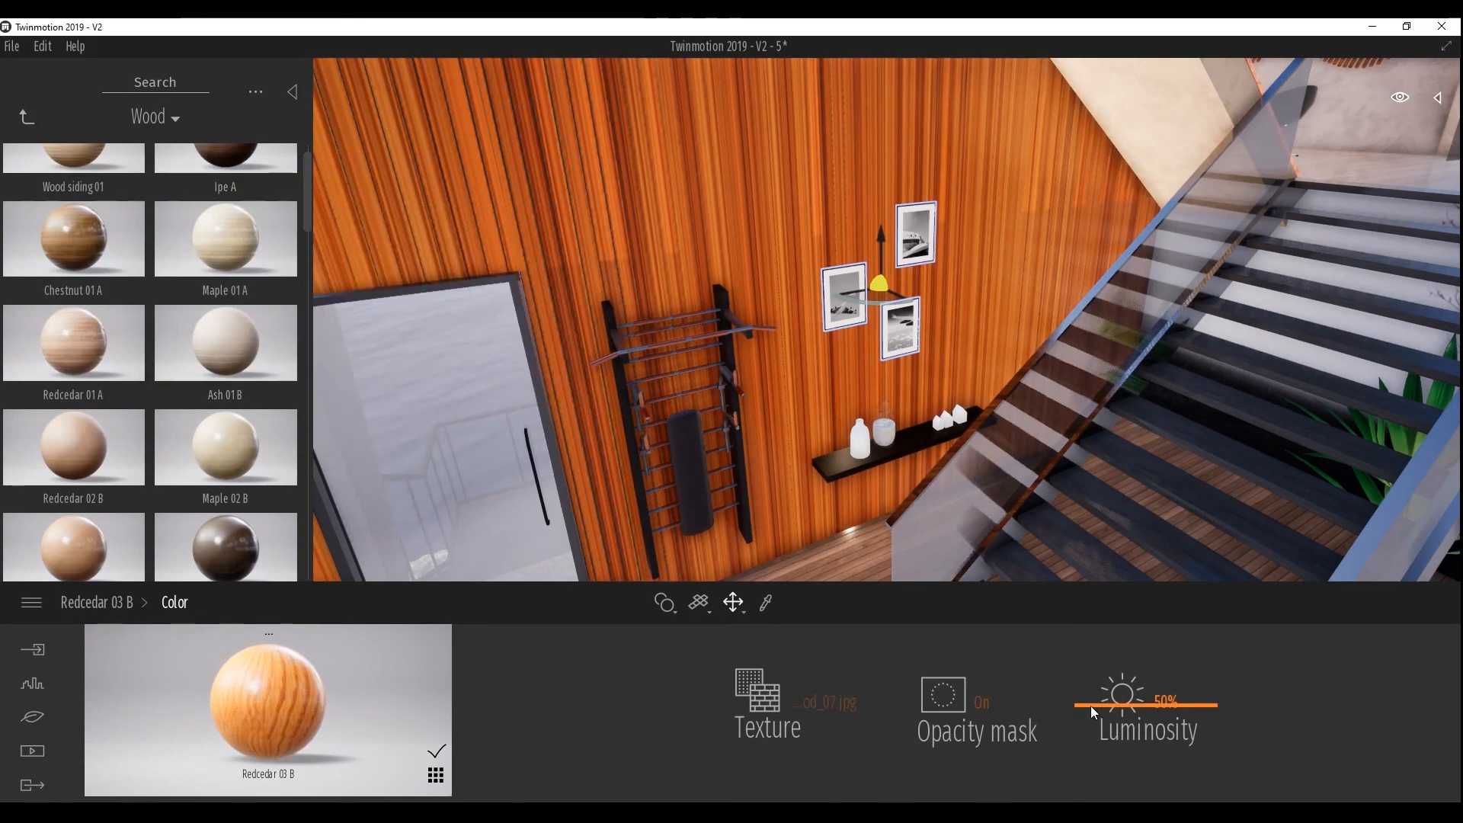
Set the wall material's luminosity to 37% and replace its color texture with tileable-wood-table-texture-odjc8dv54 from the TEKSTURE drvo folder
drag(1096, 723, 1095, 721)
right_drag(989, 520, 1235, 503)
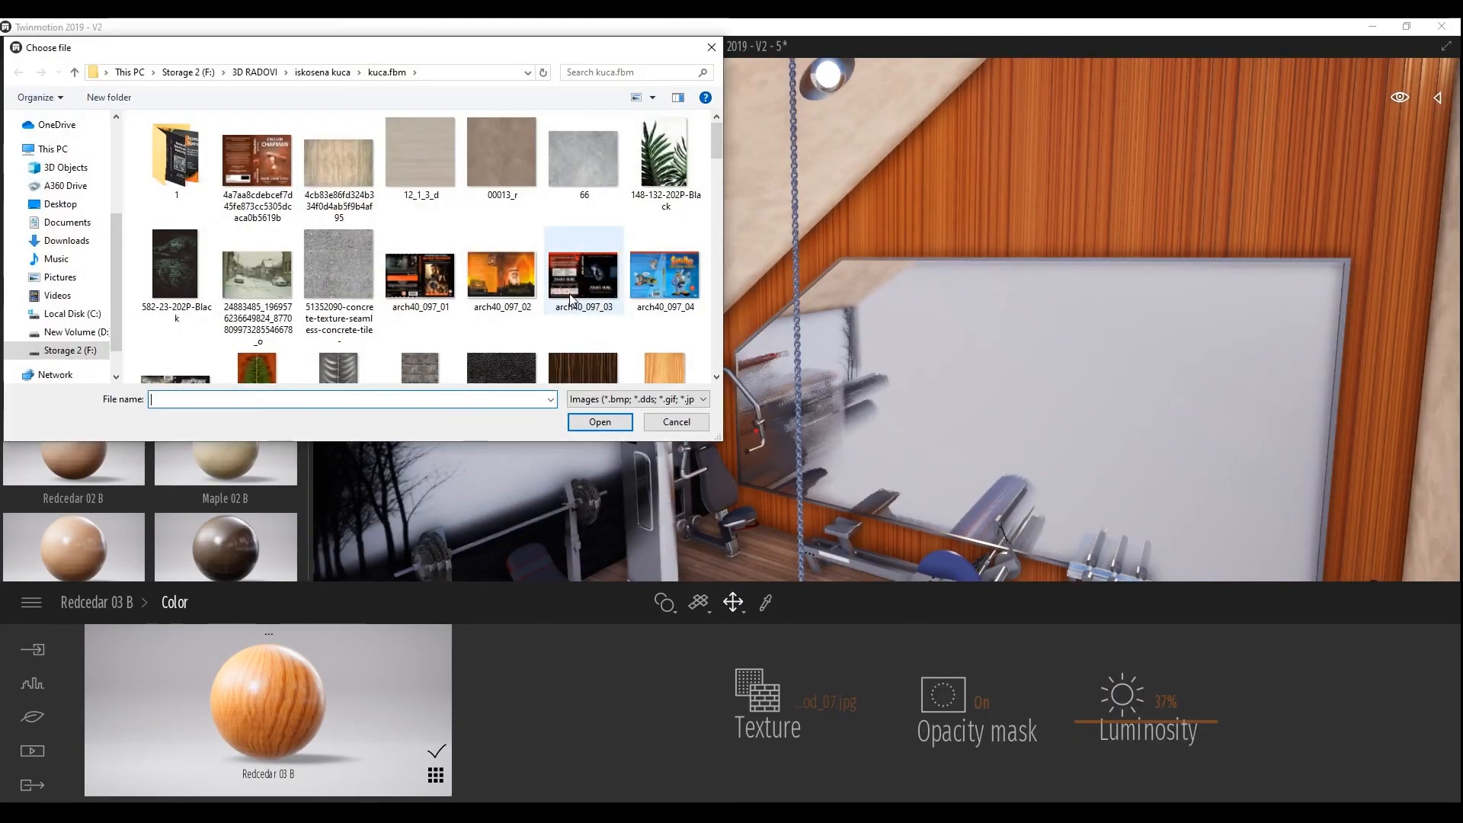
scroll(579, 305, down, 10)
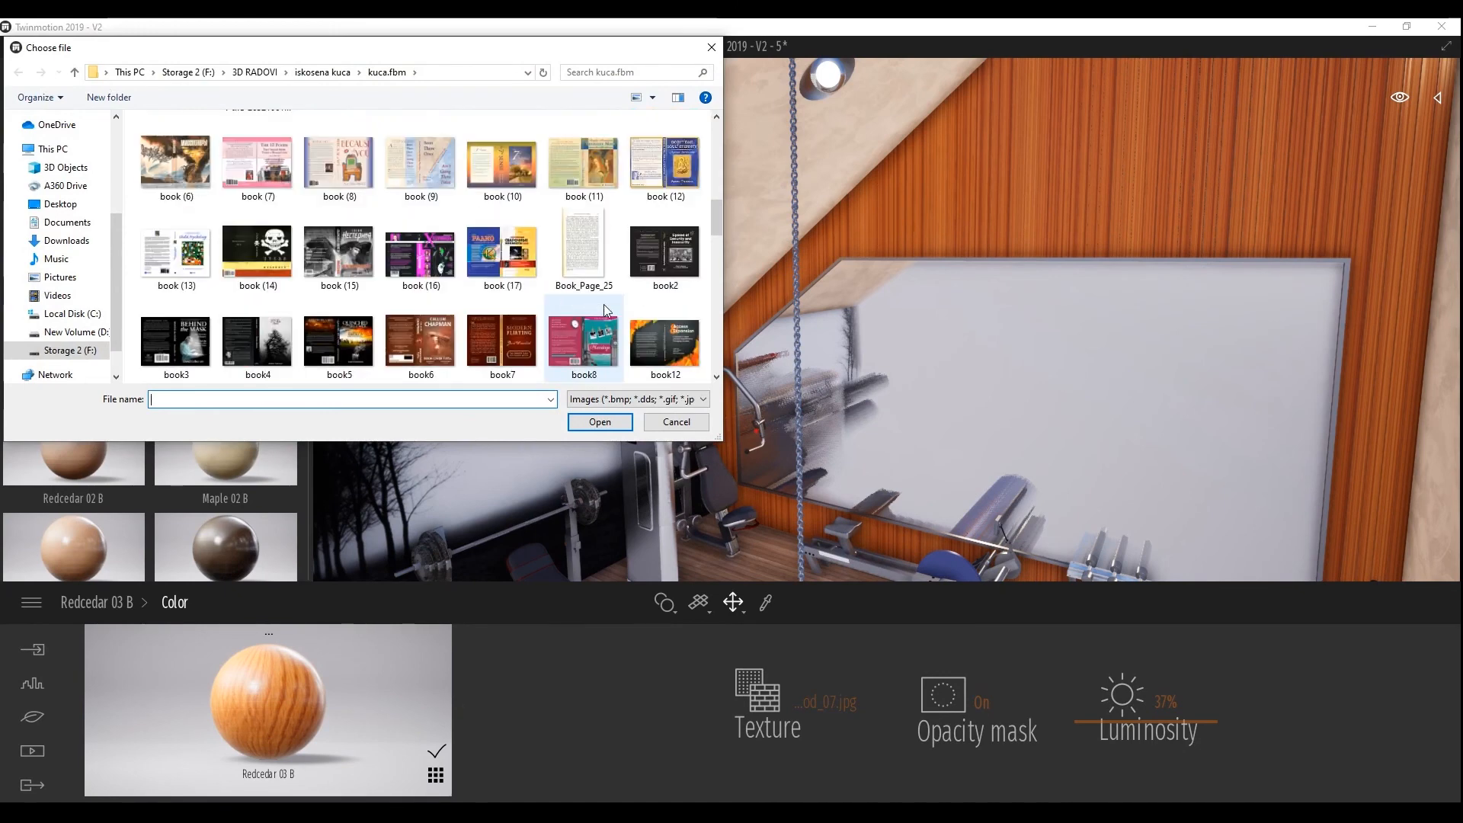
scroll(610, 309, up, 10)
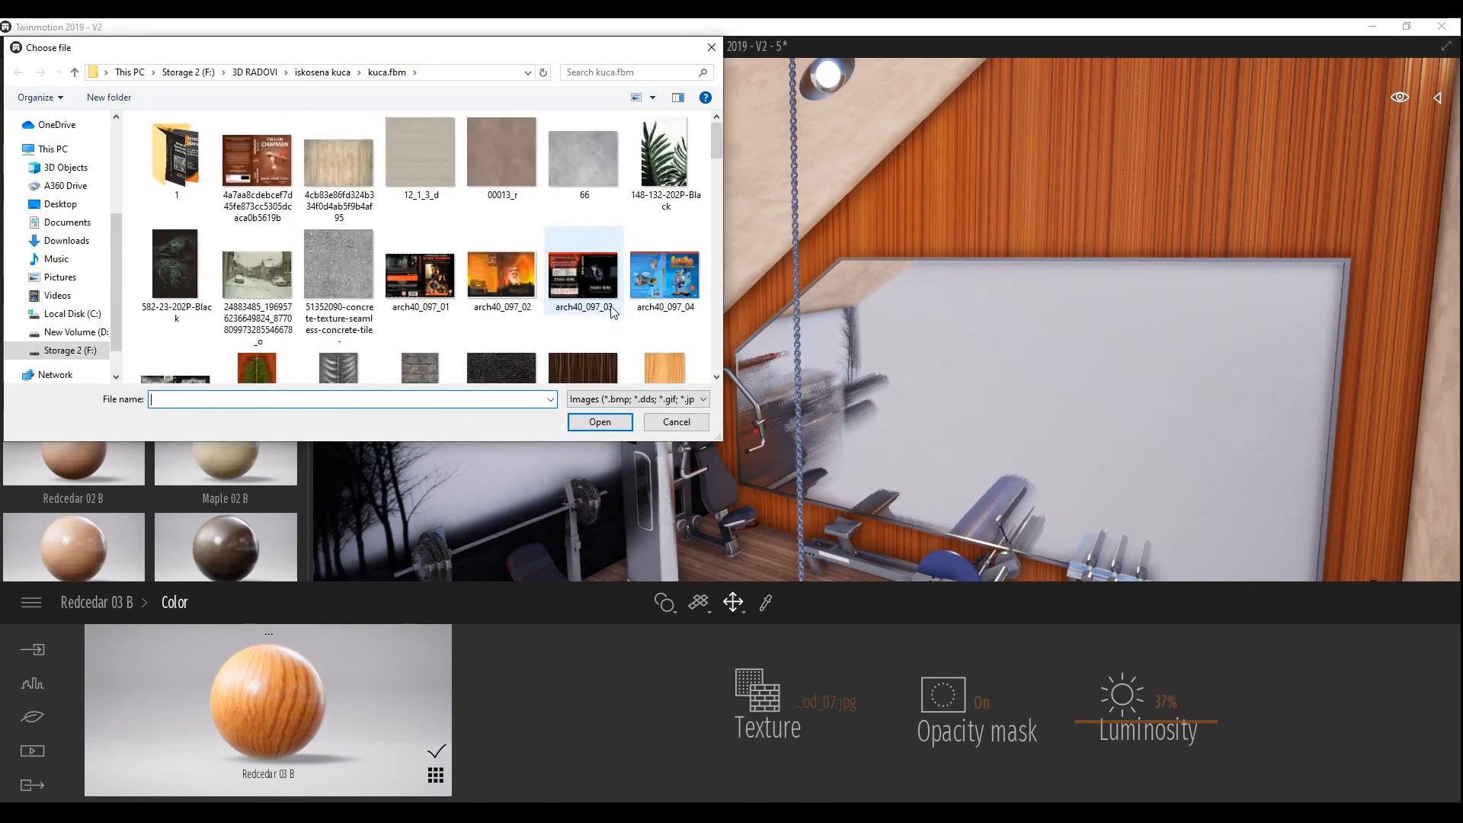
click(66, 351)
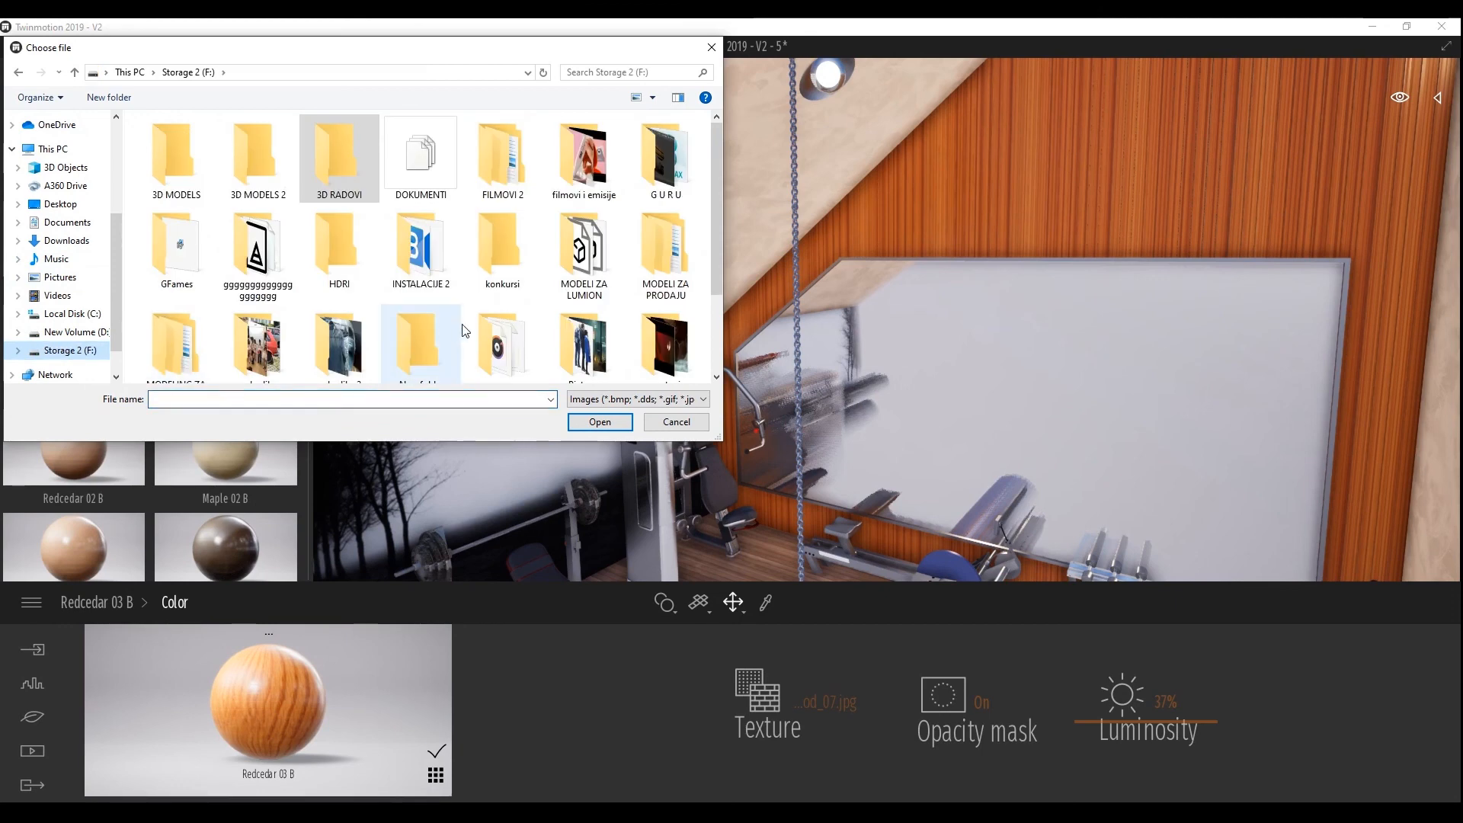
scroll(503, 320, down, 5)
double_click(191, 328)
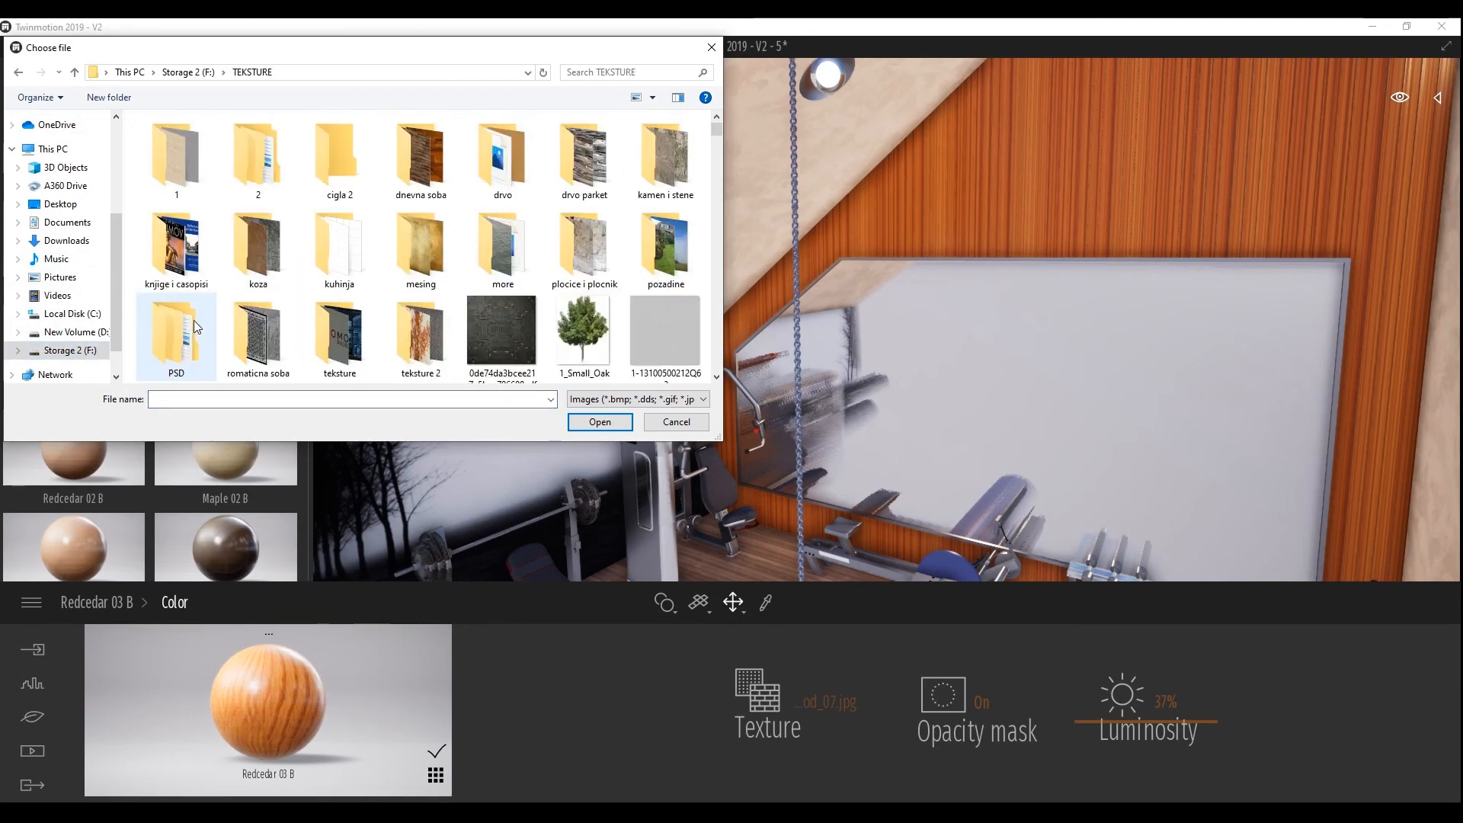
double_click(497, 177)
double_click(198, 263)
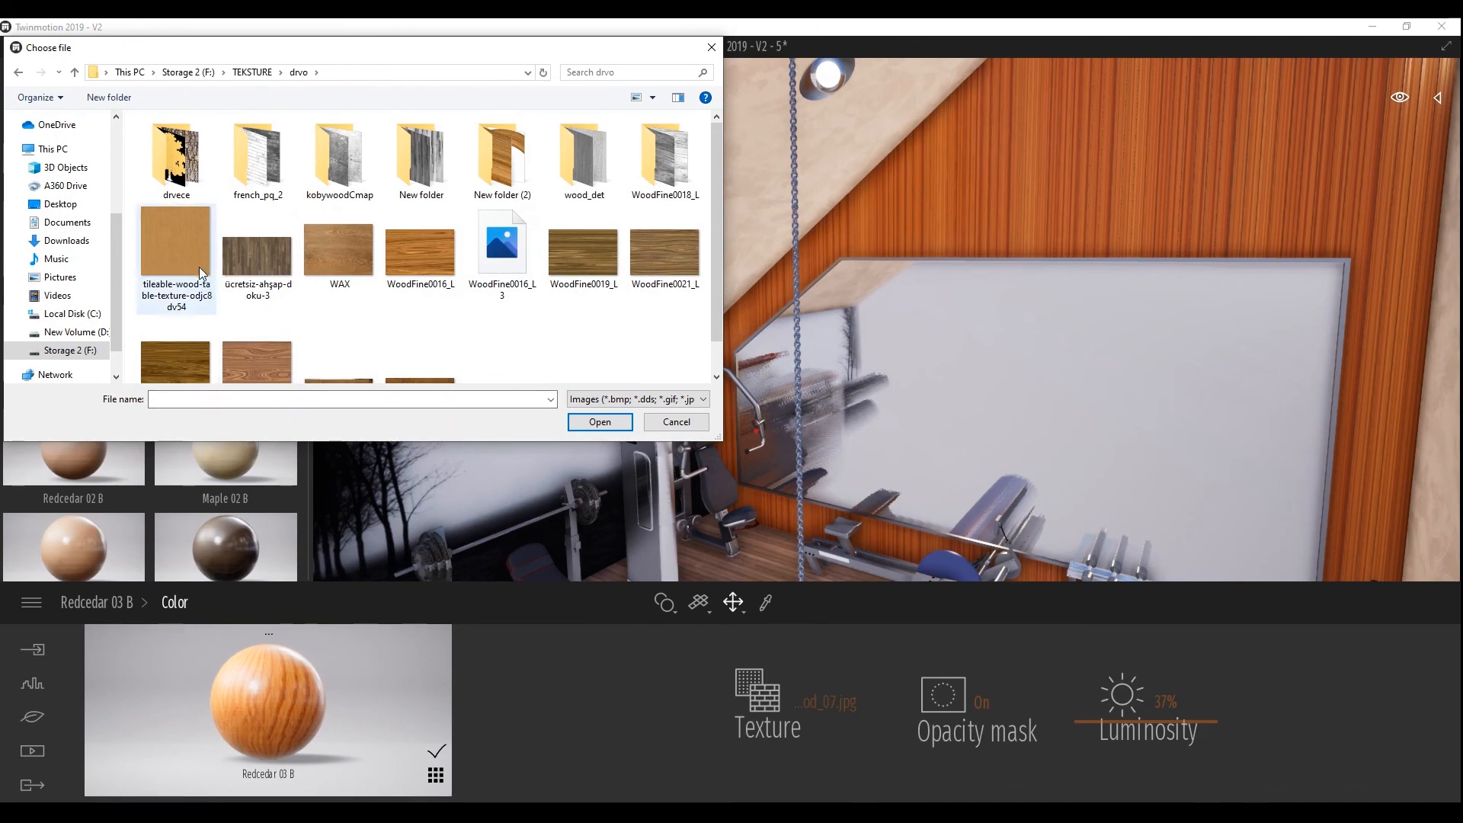
right_drag(935, 422, 919, 422)
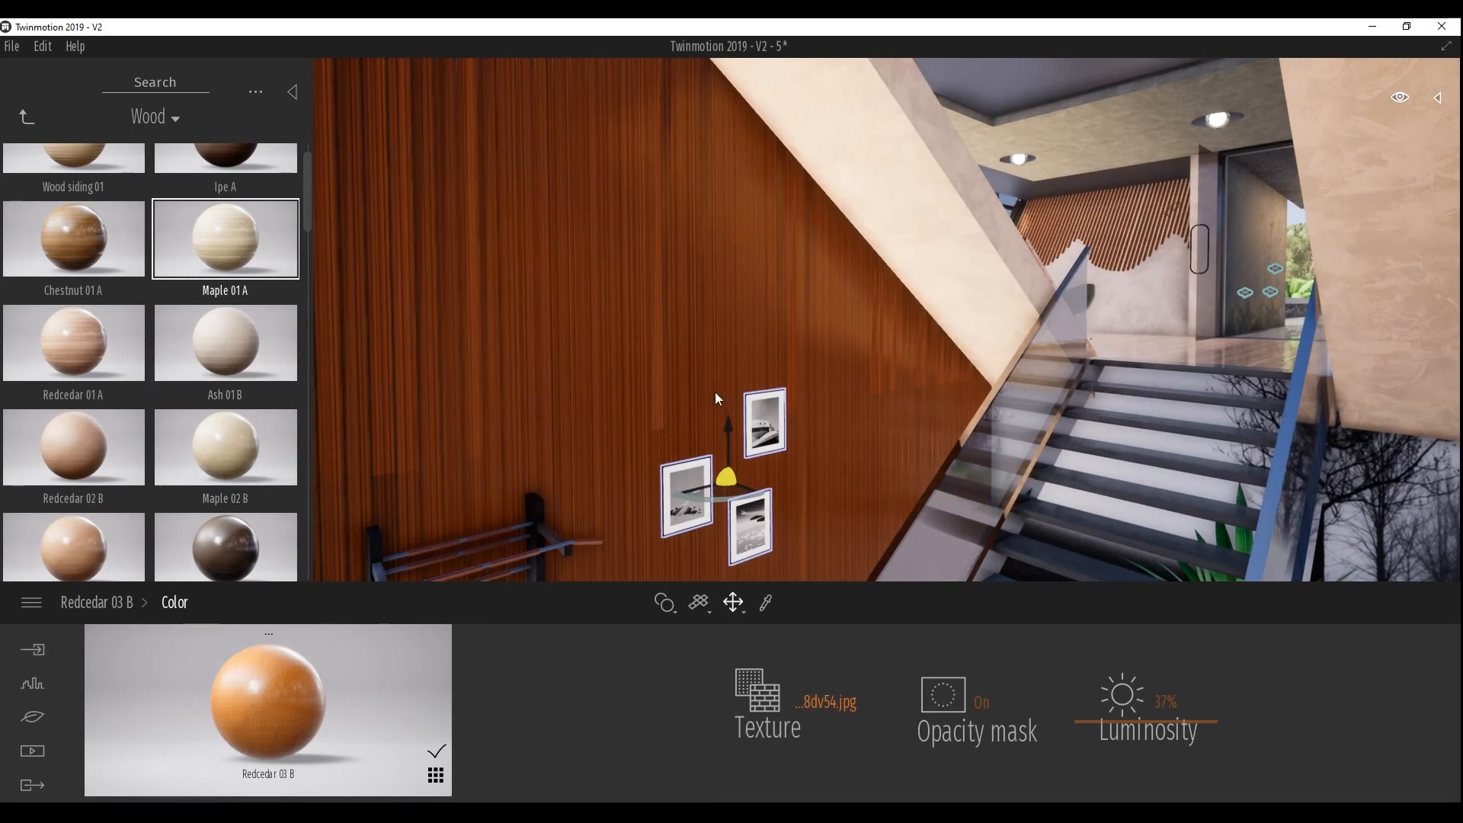
scroll(729, 367, down, 3)
right_drag(739, 381, 1006, 451)
scroll(886, 320, down, 3)
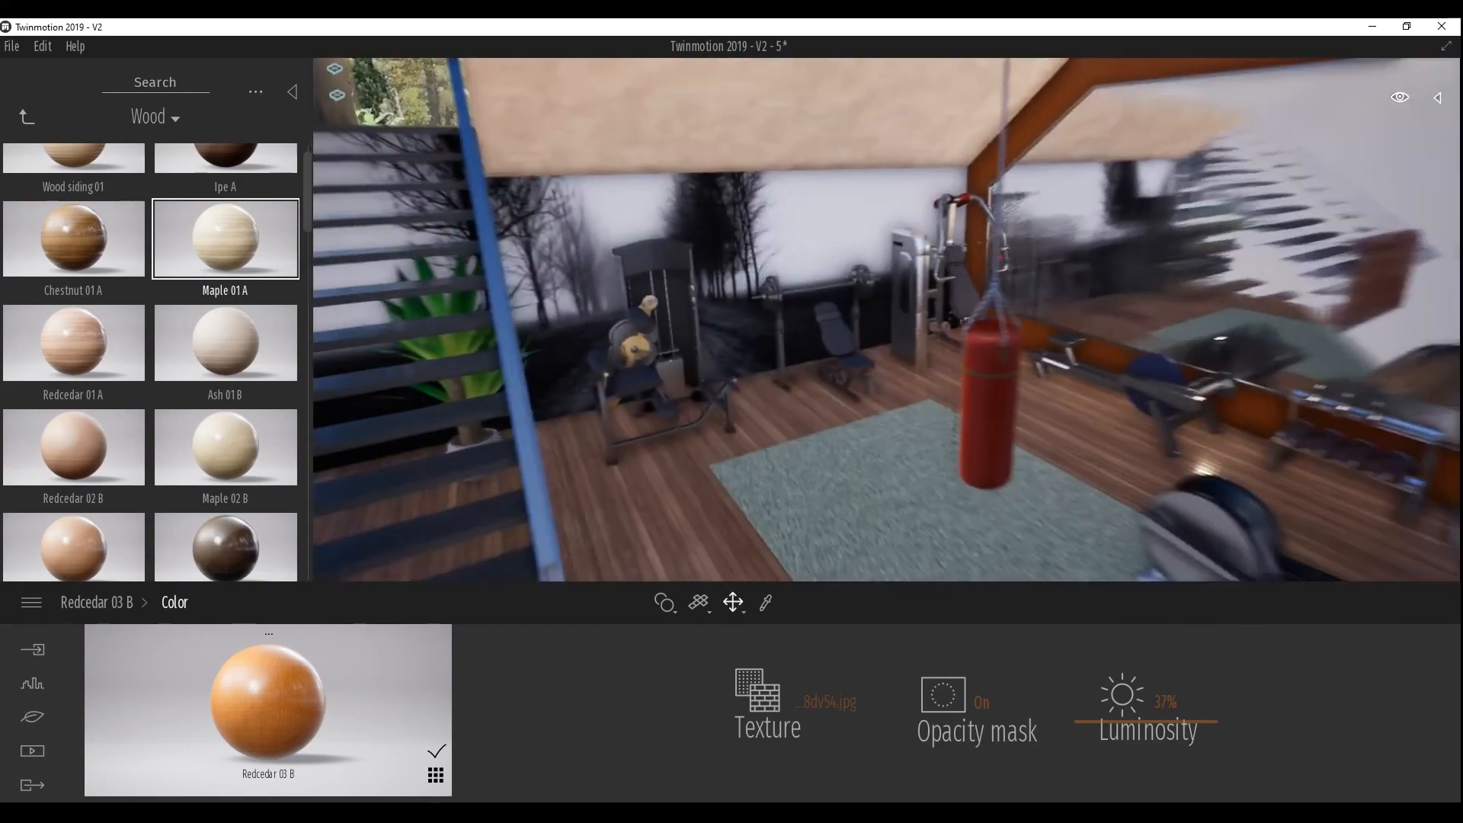